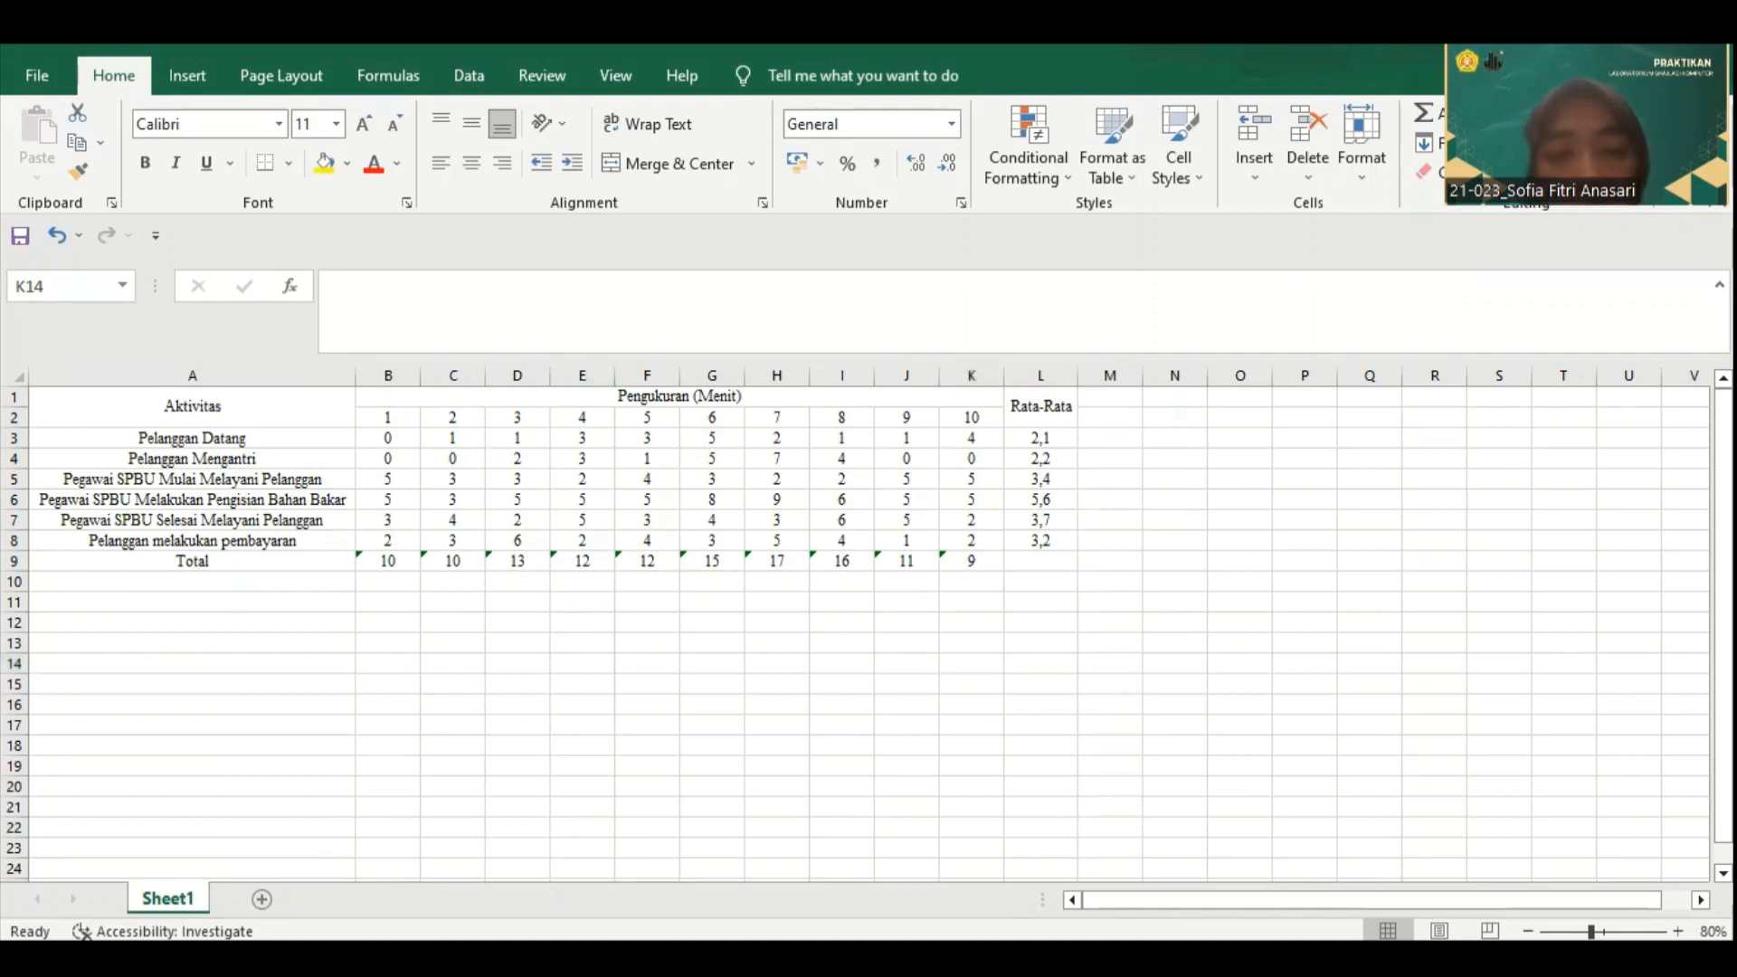
Step: Open a blank Notepad document and place its window beside the measurement table so the data stays readable
{"action": "key", "text": "super"}
{"action": "type", "text": "n"}
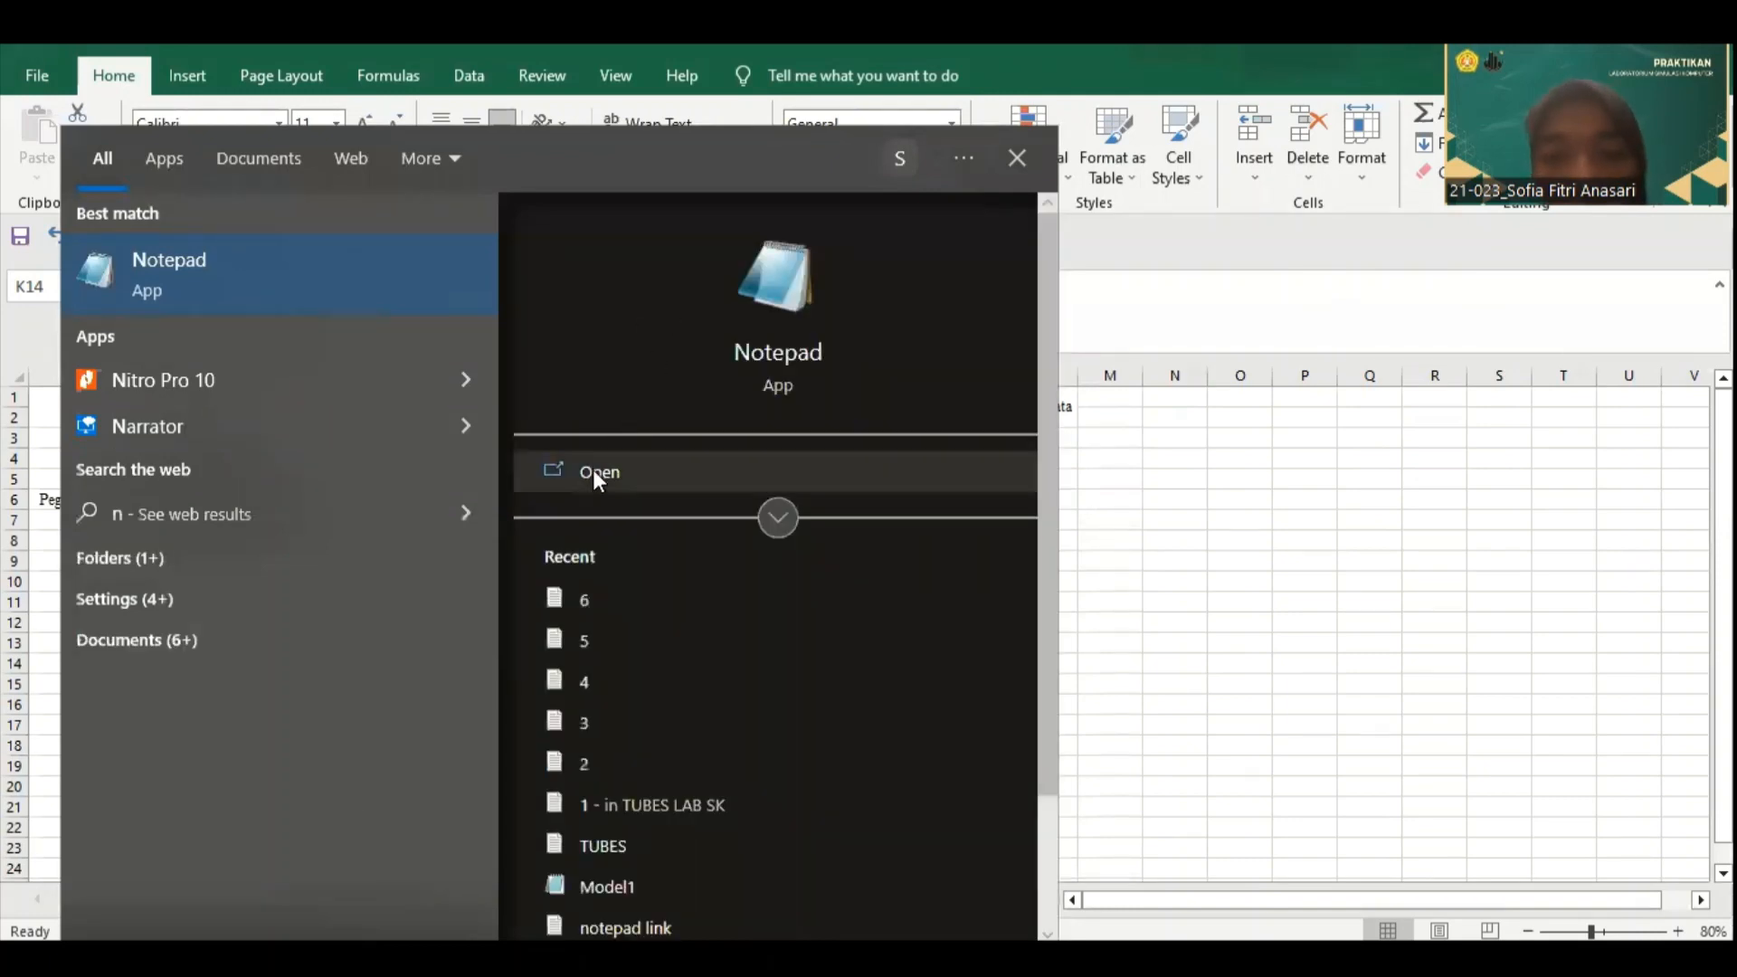
{"action": "left_click", "coordinate": [592, 471]}
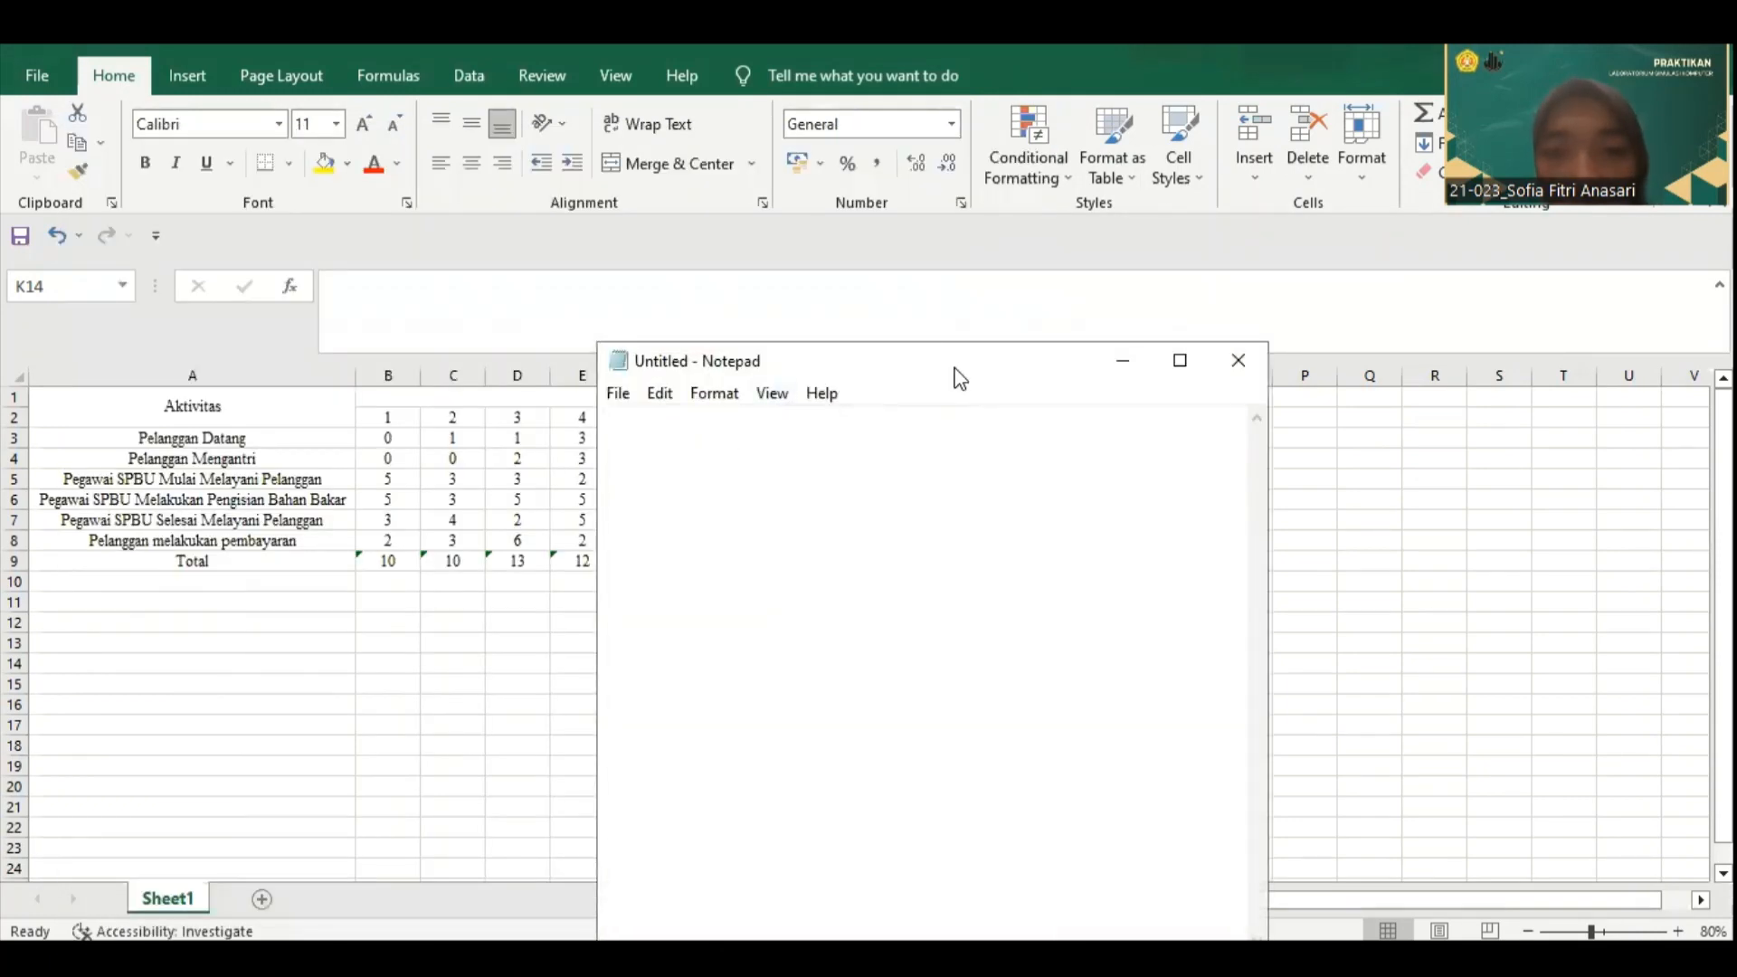
{"action": "left_click_drag", "start_coordinate": [959, 379], "coordinate": [1442, 298]}
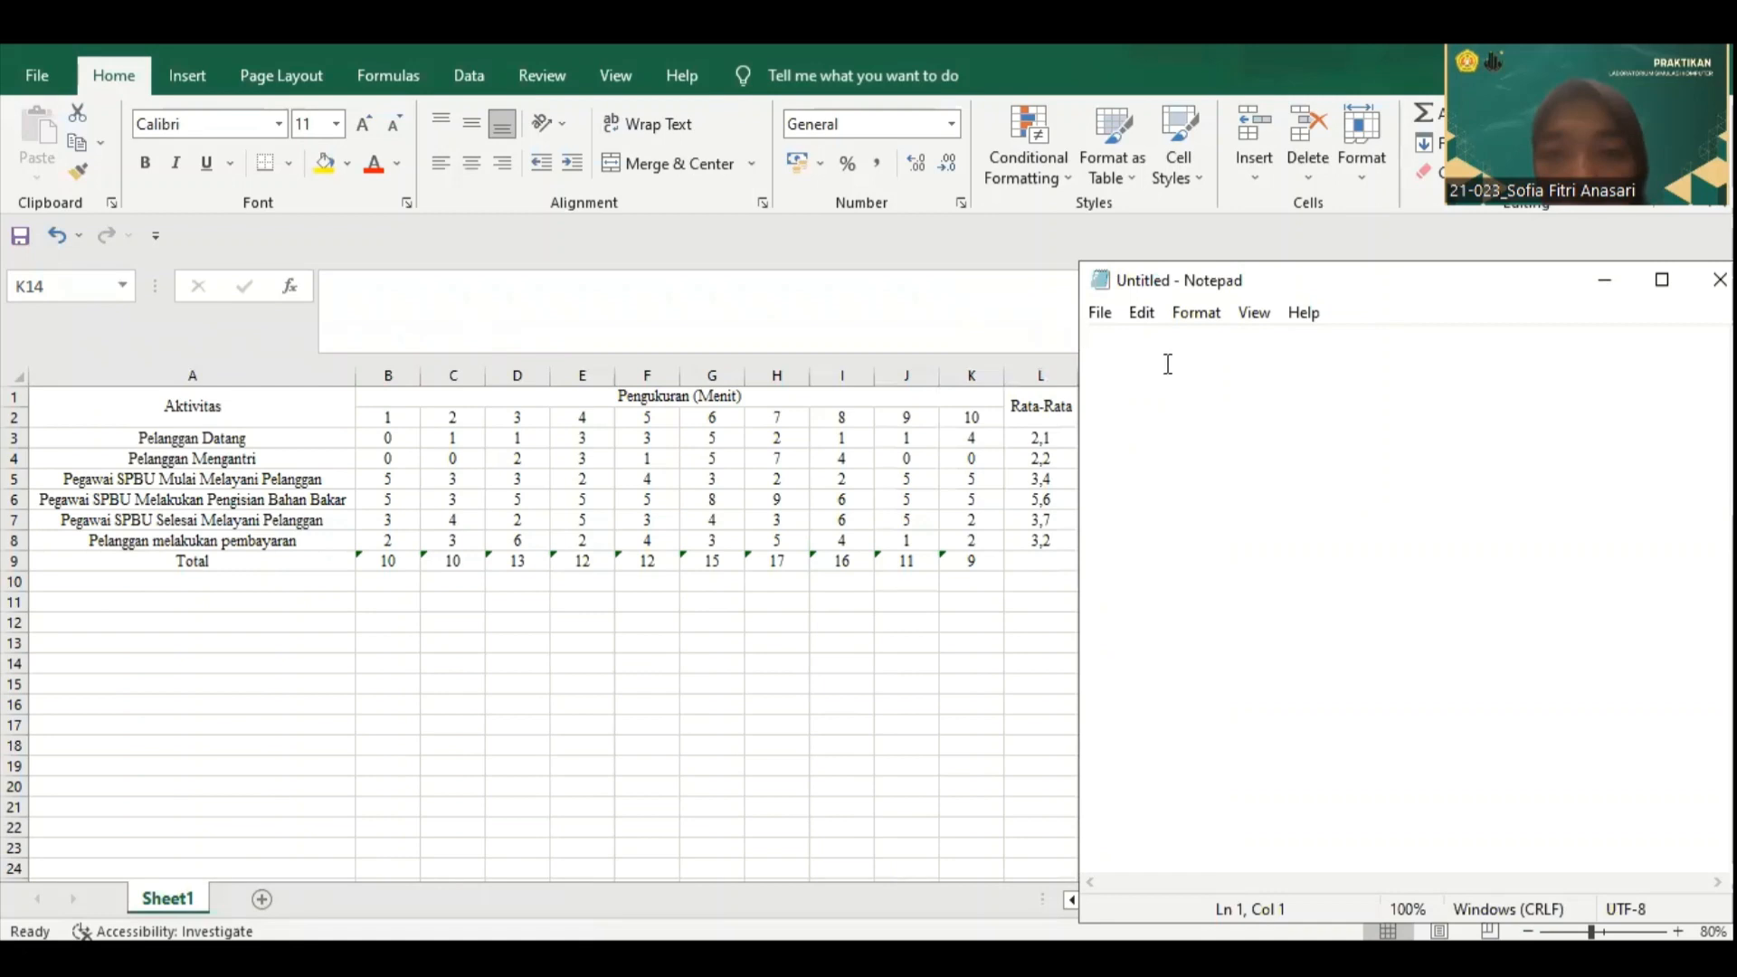
Step: Enter the ten "Pelanggan melakukan pembayaran" times on separate lines: 2, 3, 6, 2, 4, 3, 5, 4, 1, 2
{"action": "type", "text": "2"}
{"action": "key", "text": "Return"}
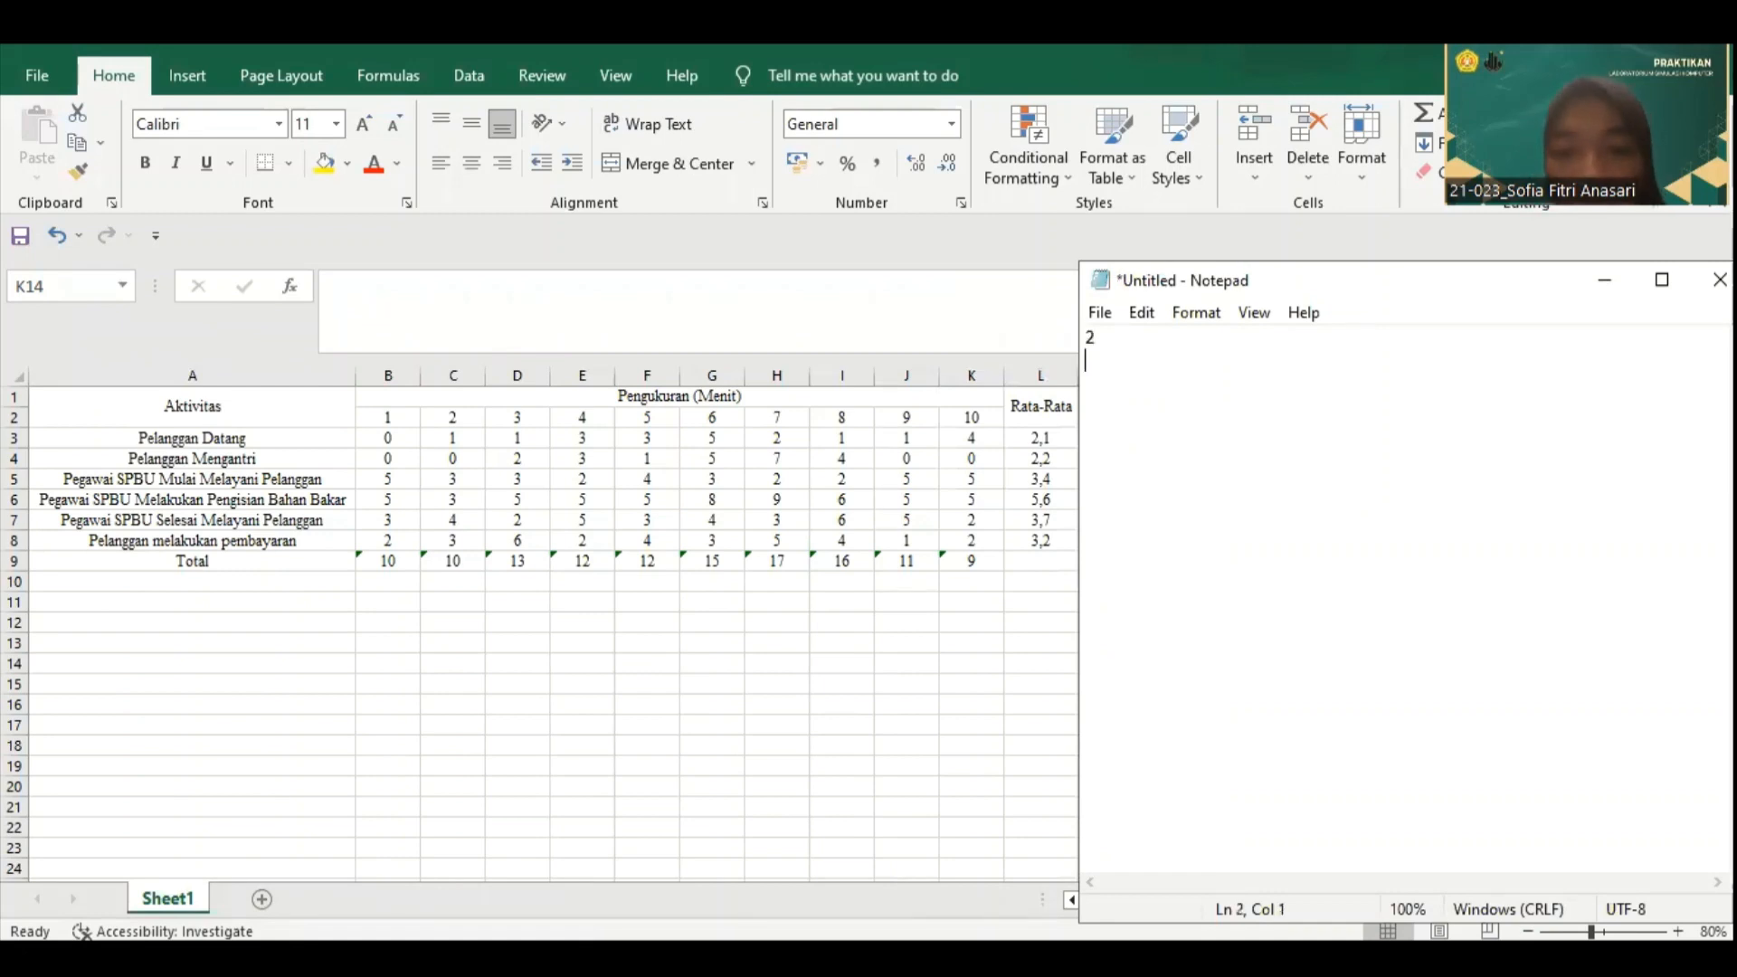
{"action": "type", "text": "6"}
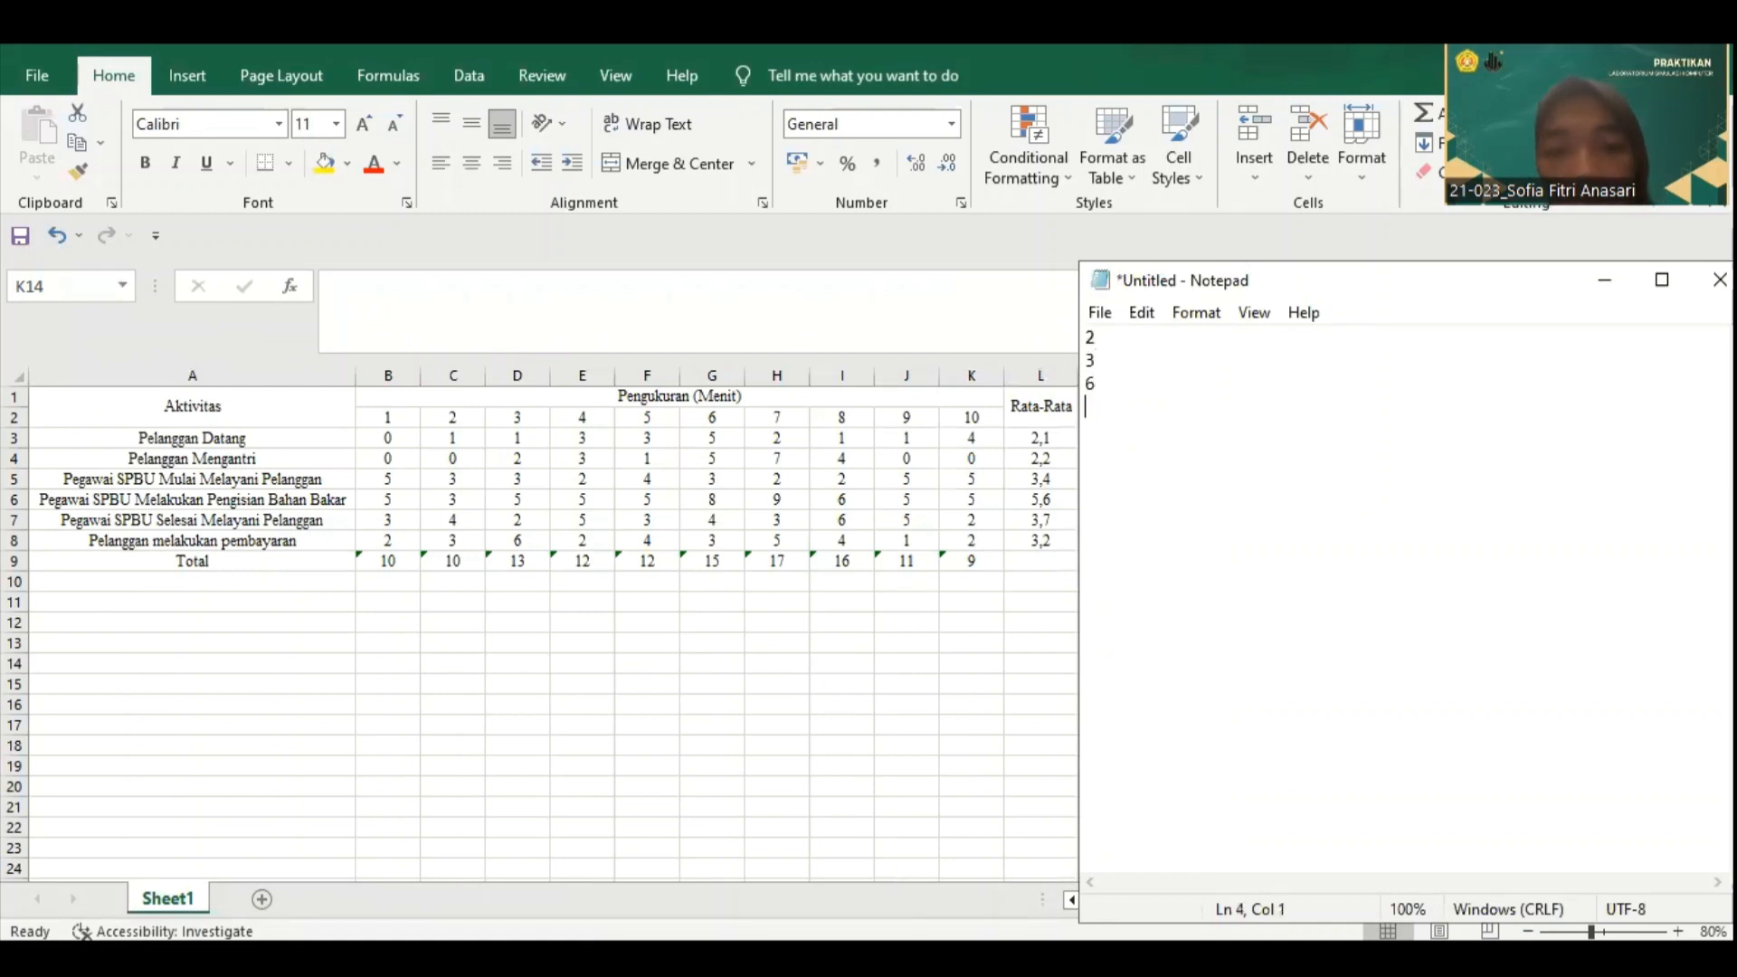
{"action": "key", "text": "BackSpace"}
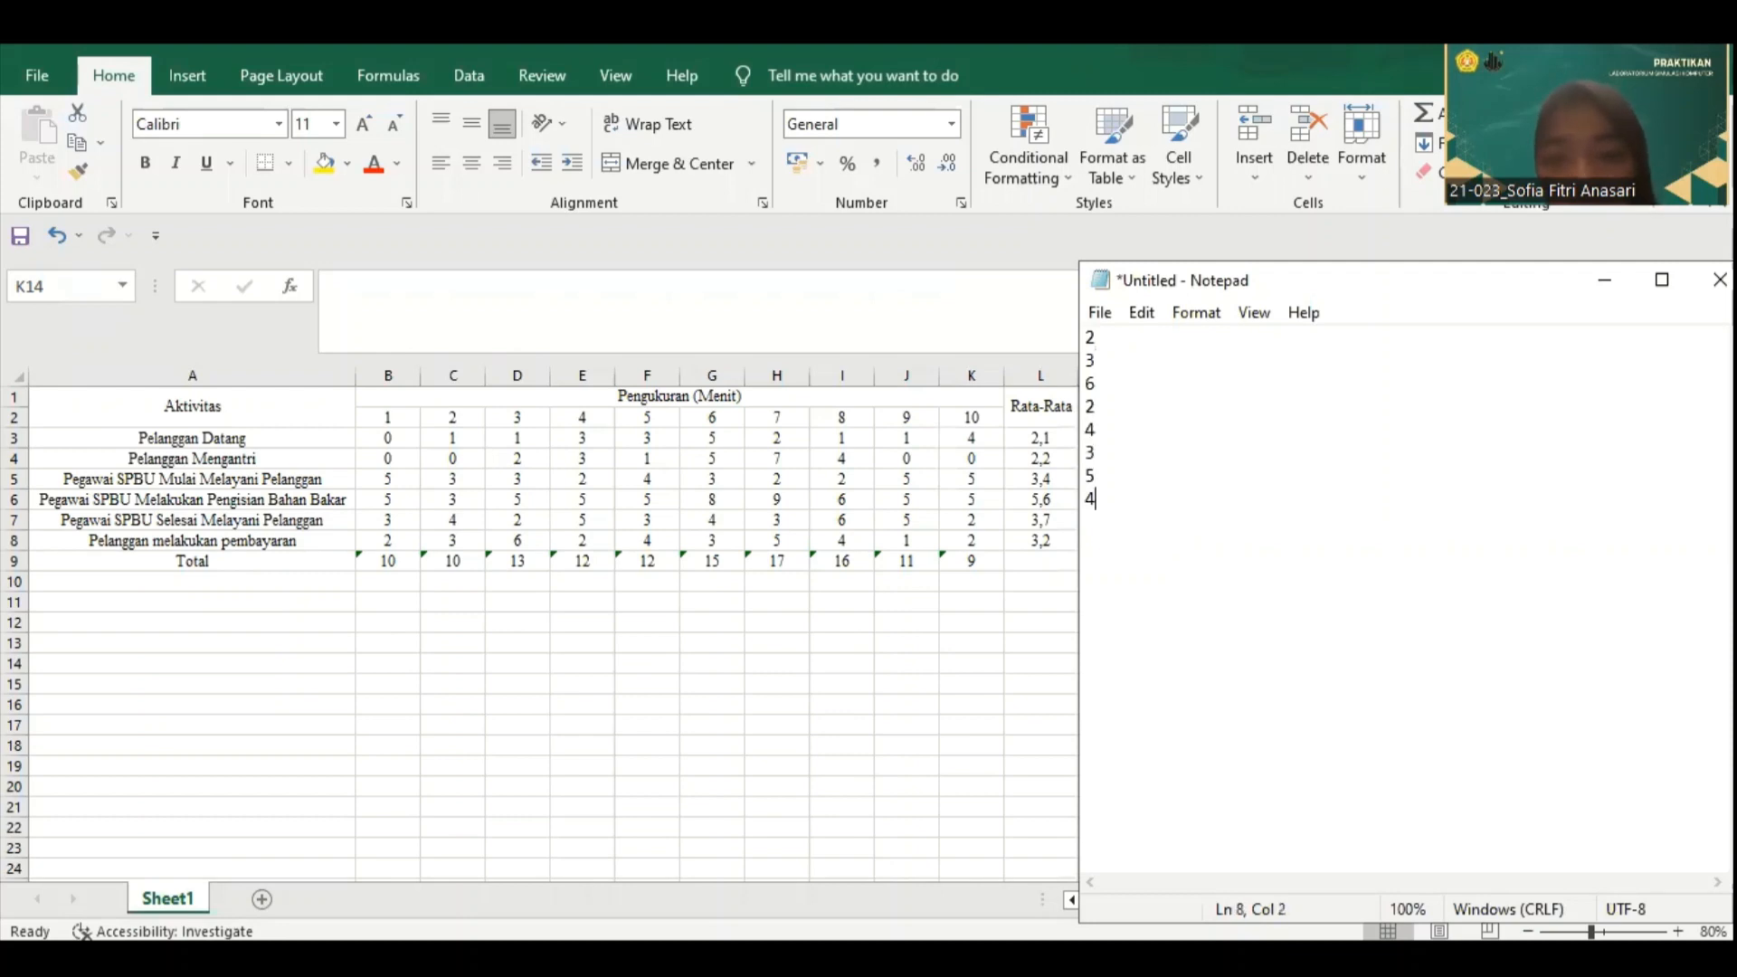
{"action": "key", "text": "Return"}
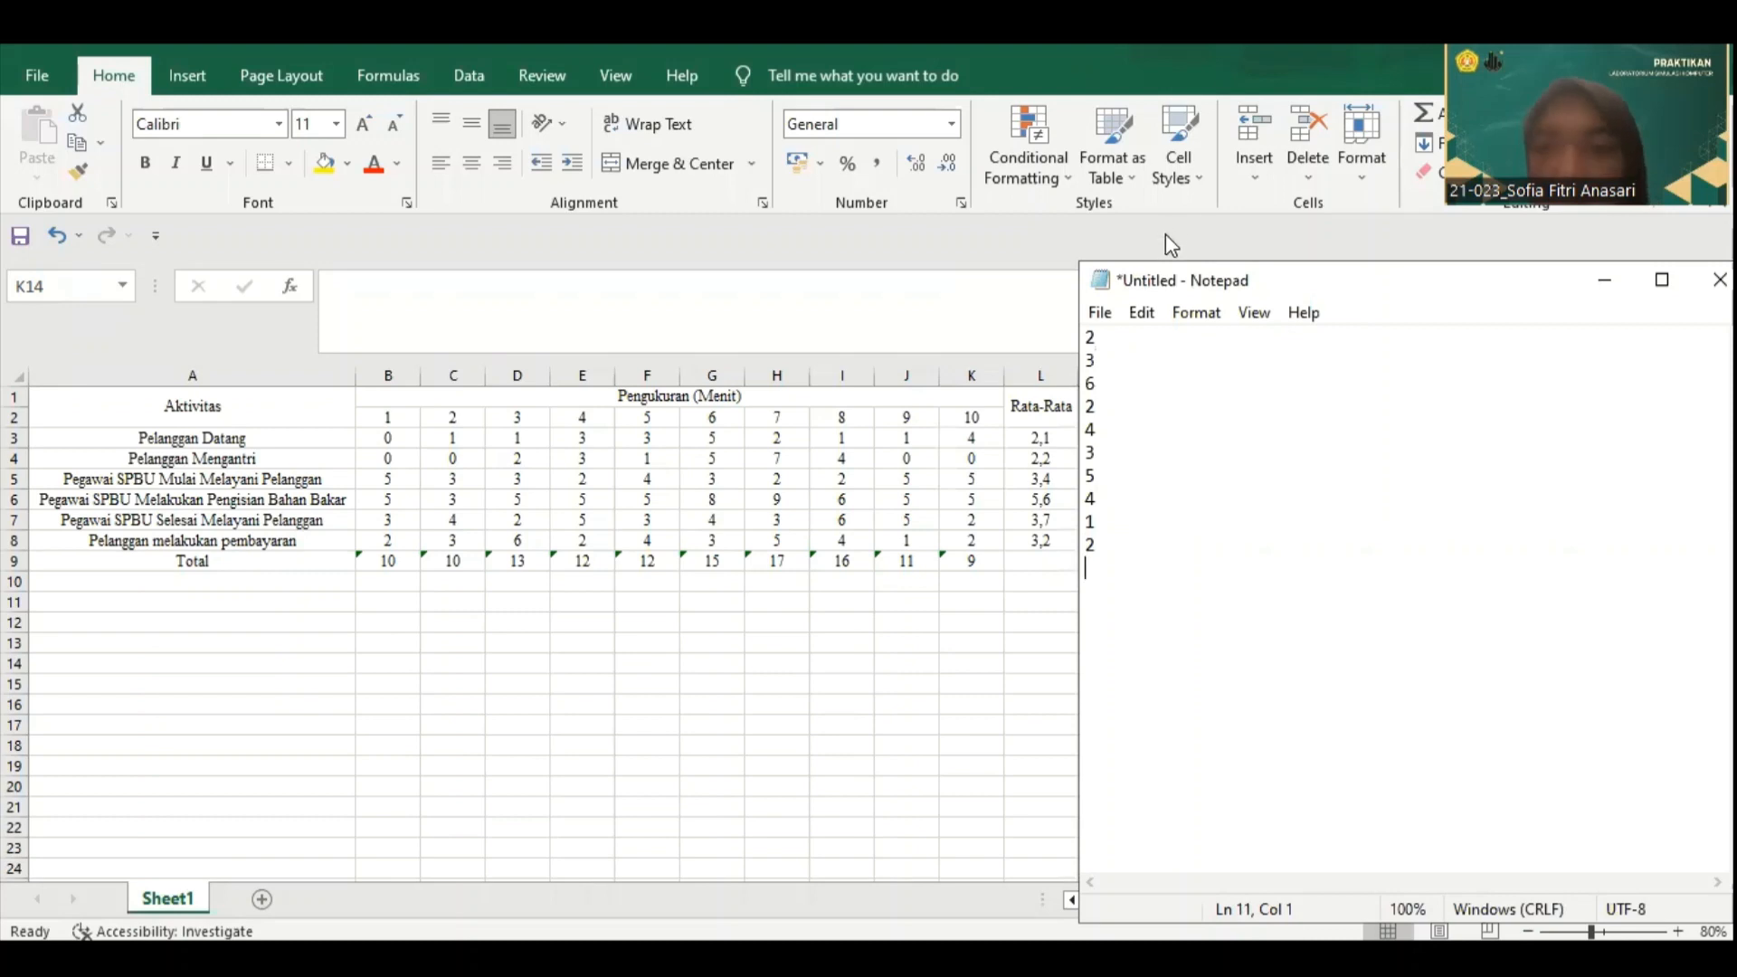
Step: Save the list as text file 6 in the TUBES LAB SK folder and close Notepad
{"action": "left_click", "coordinate": [1104, 314]}
{"action": "left_click", "coordinate": [1142, 455]}
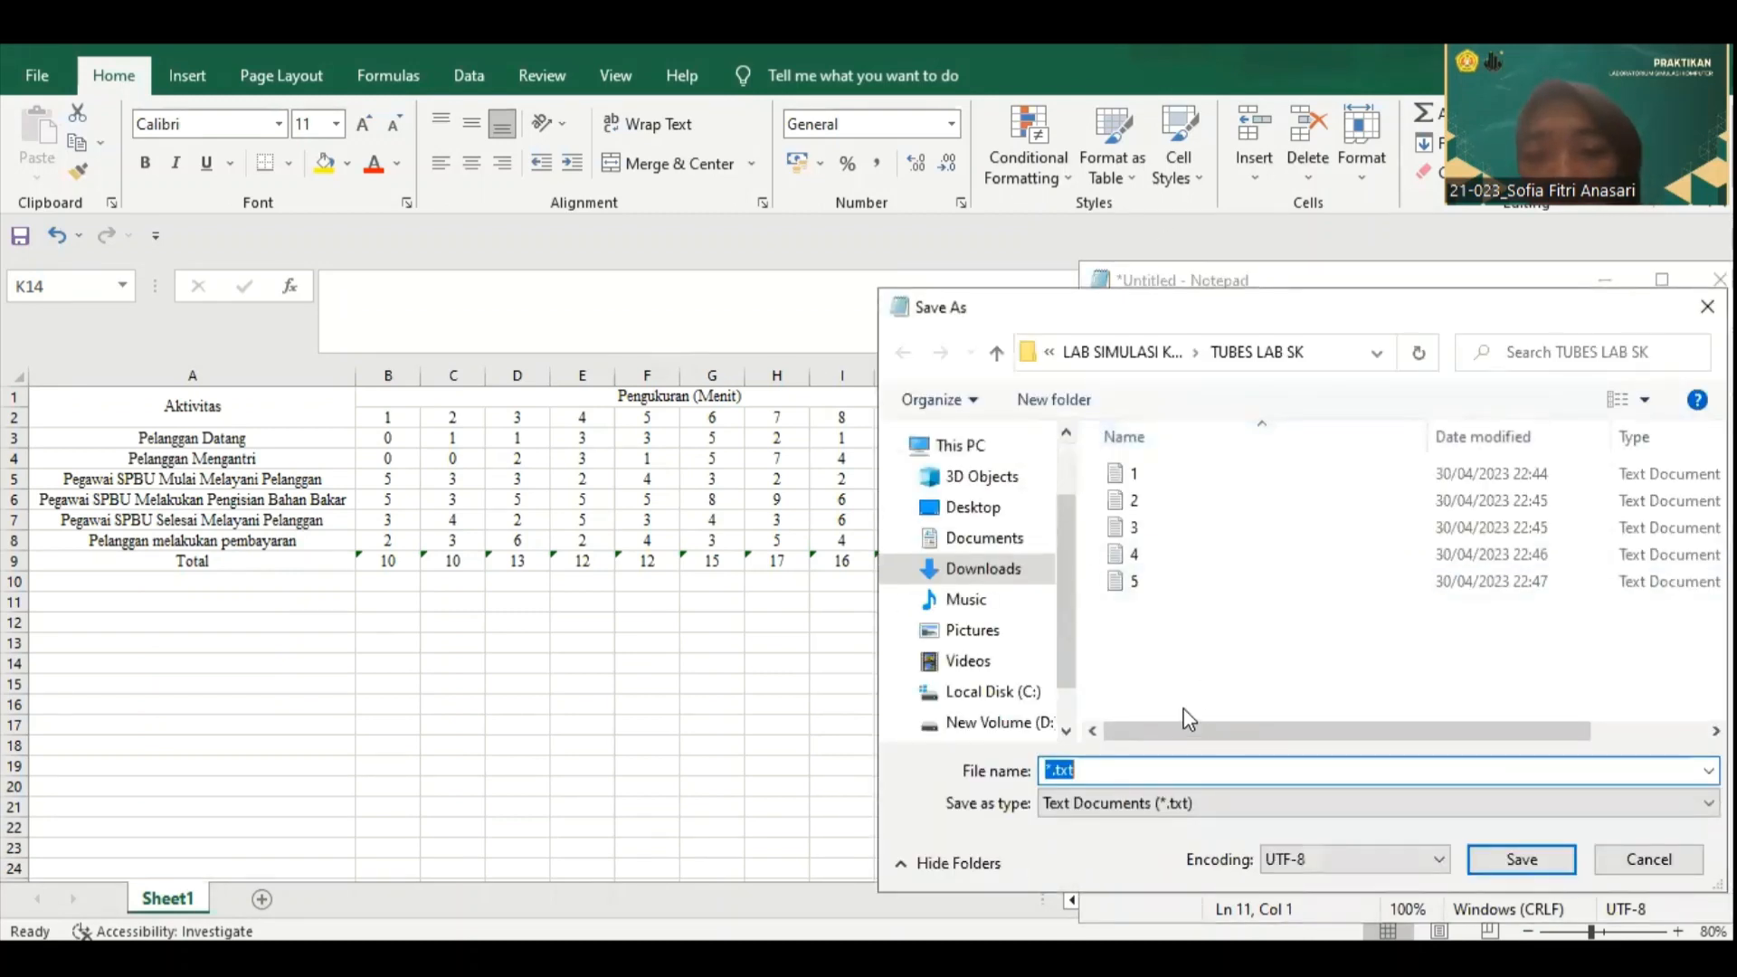
{"action": "left_click", "coordinate": [1523, 859]}
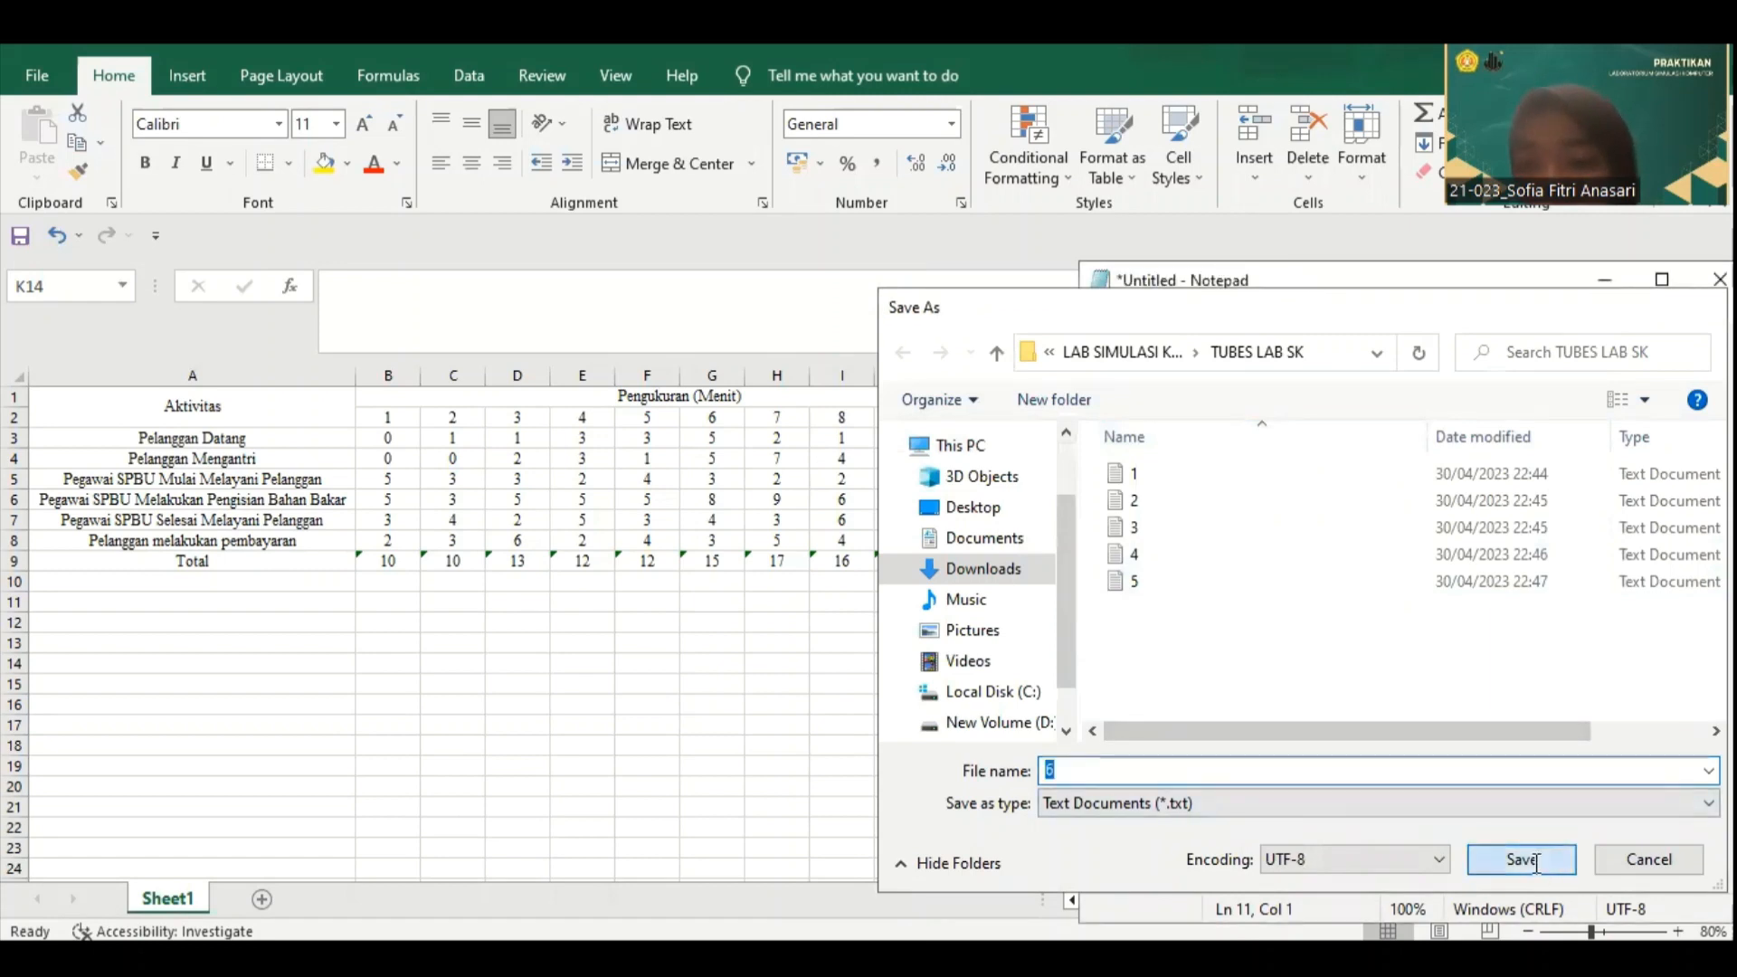
{"action": "left_click_drag", "start_coordinate": [1327, 282], "coordinate": [1197, 362]}
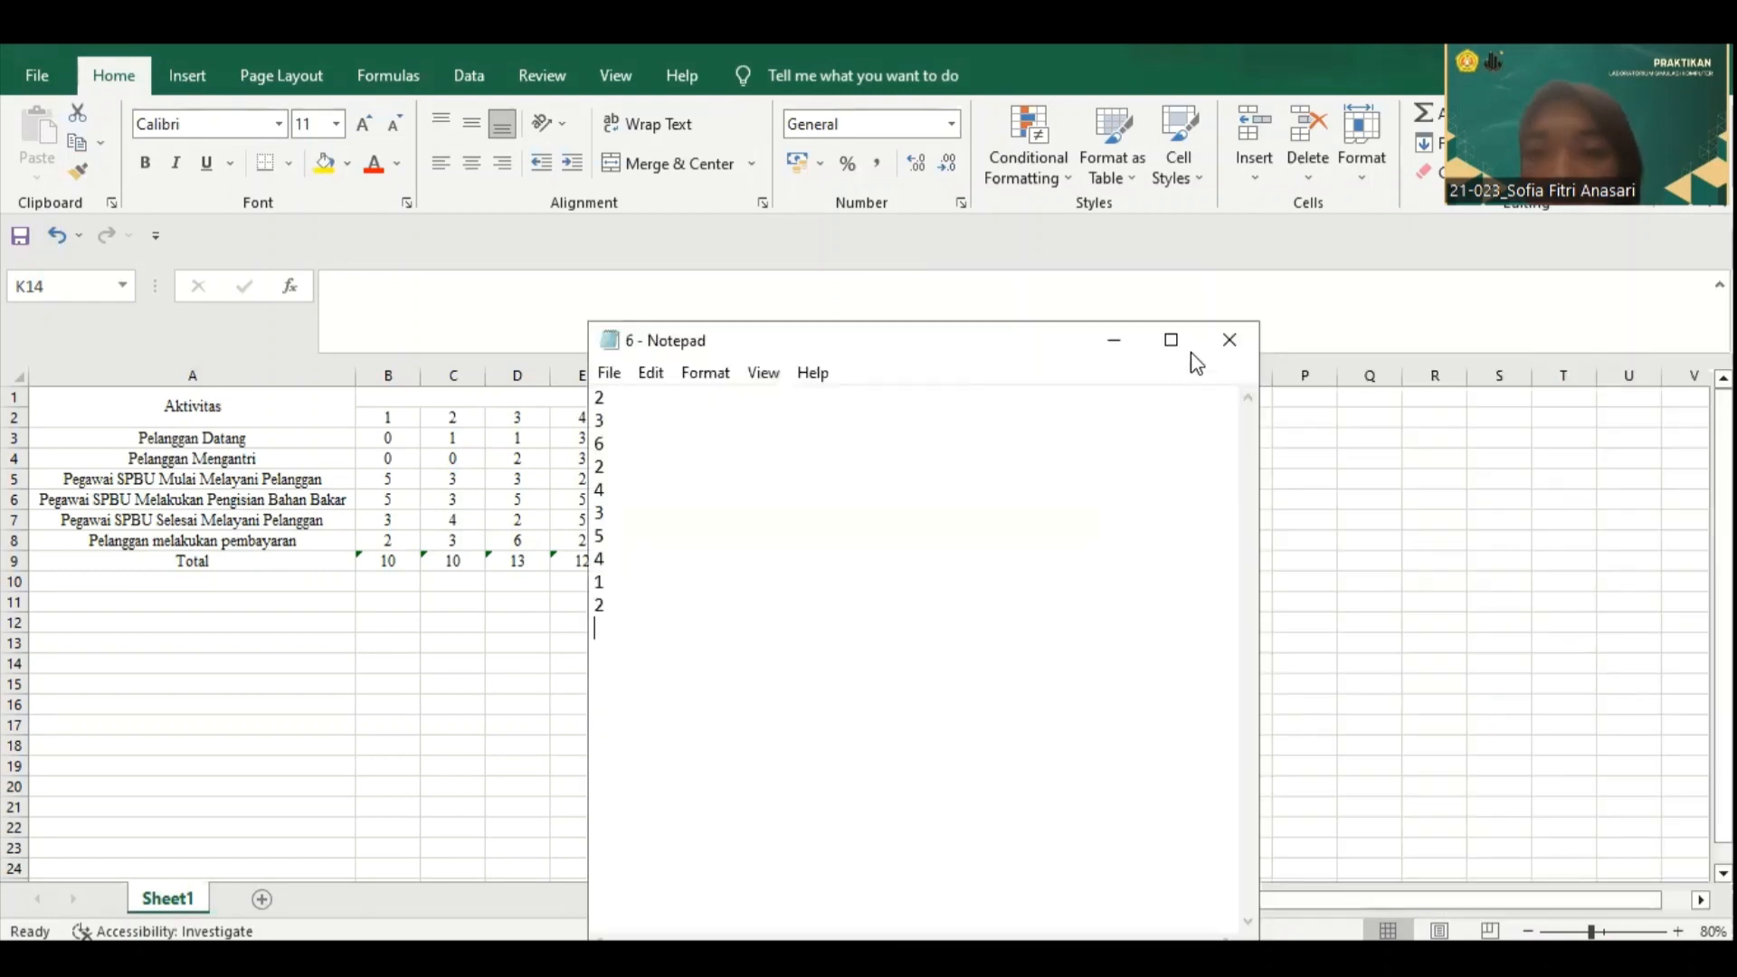
{"action": "left_click", "coordinate": [1228, 331]}
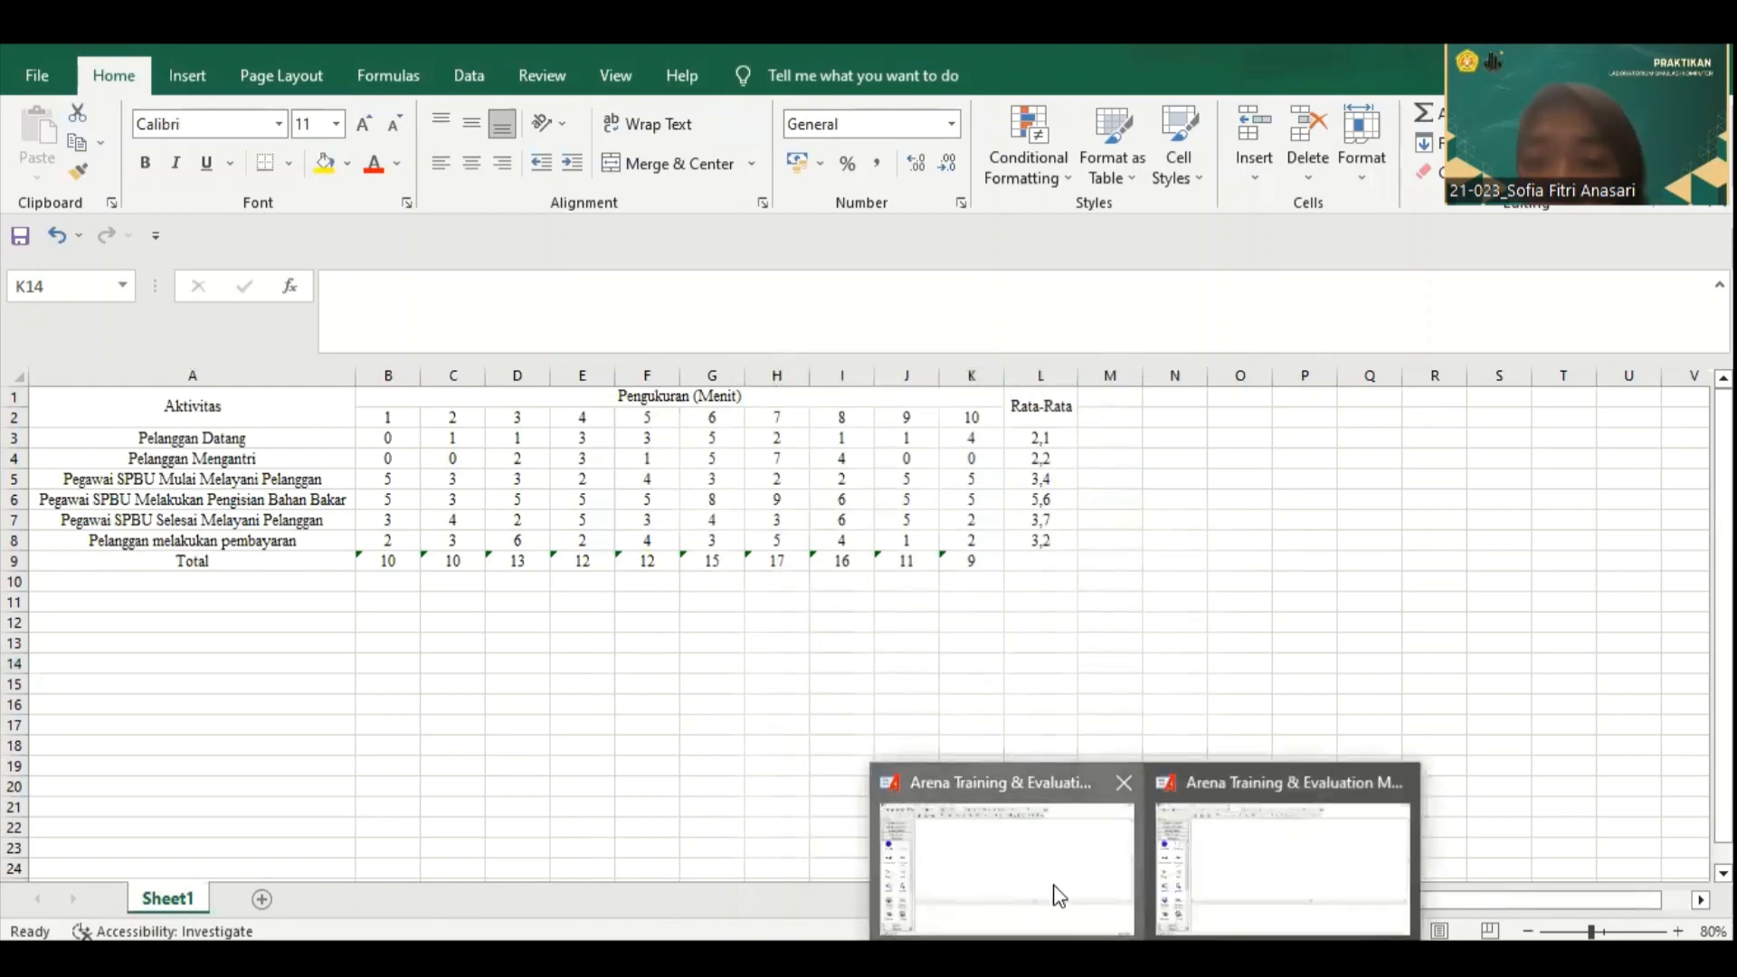
Step: Switch to Arena and place a Create module followed by a connected Assign module in the empty model
{"action": "left_click", "coordinate": [1052, 888]}
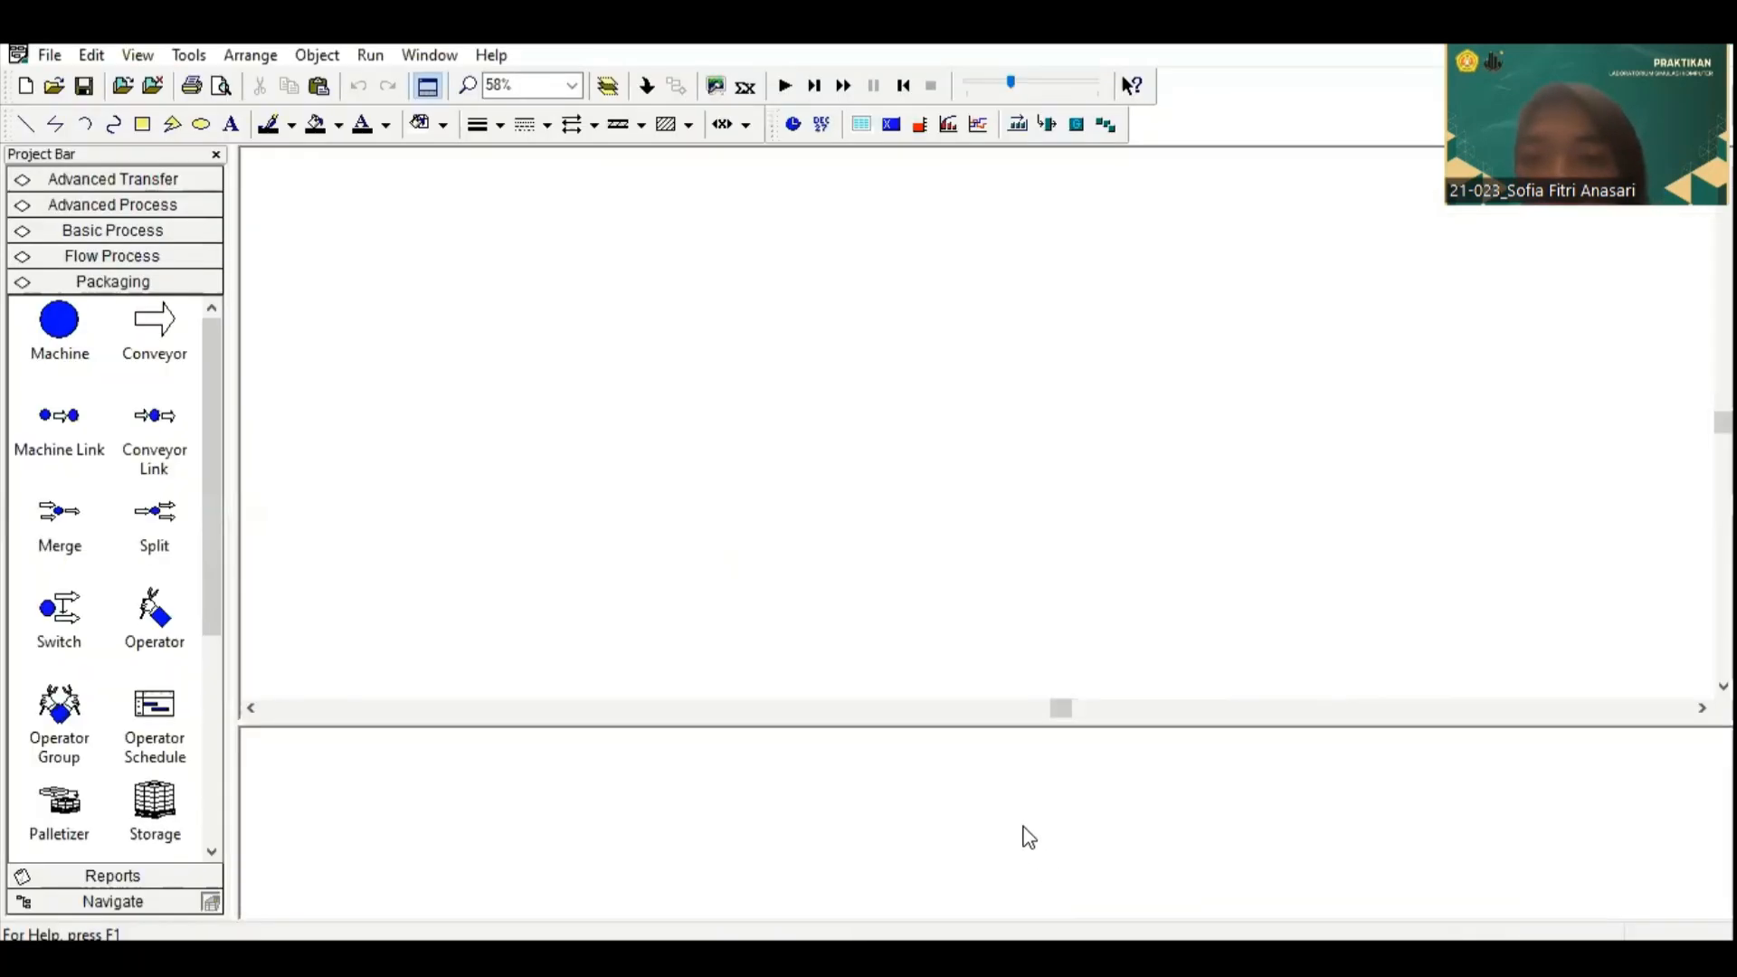
{"action": "left_click", "coordinate": [152, 231]}
{"action": "left_click_drag", "start_coordinate": [68, 276], "coordinate": [259, 195]}
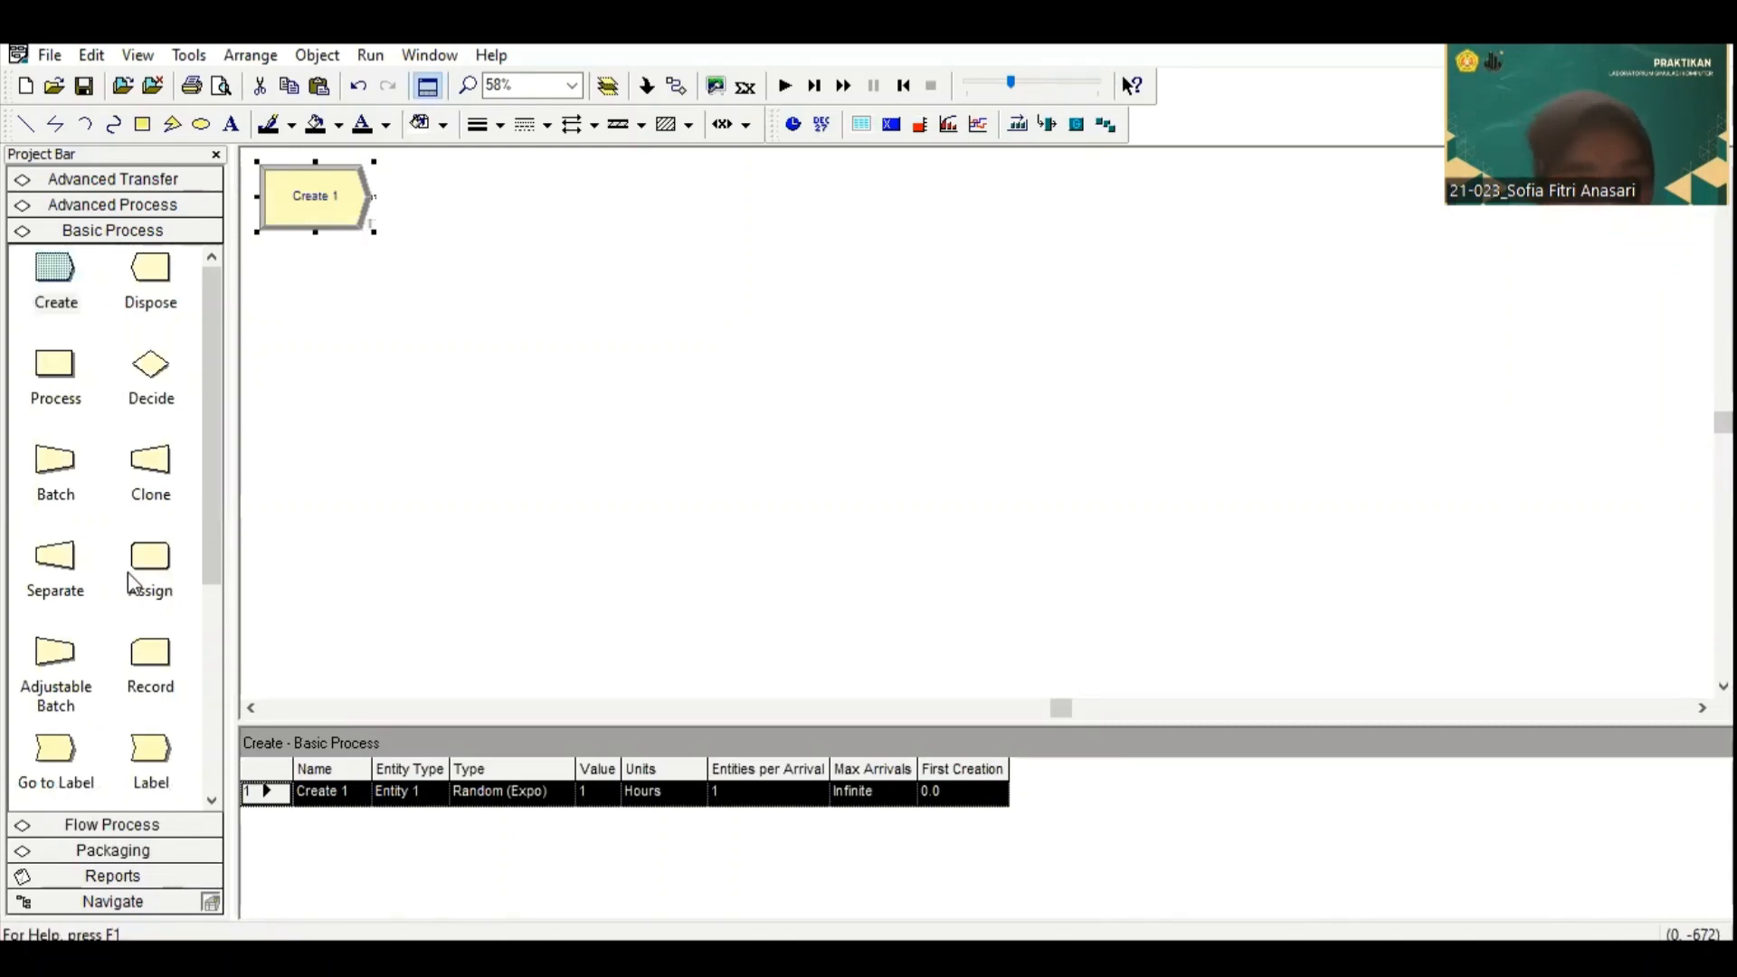
{"action": "left_click_drag", "start_coordinate": [145, 566], "coordinate": [435, 196]}
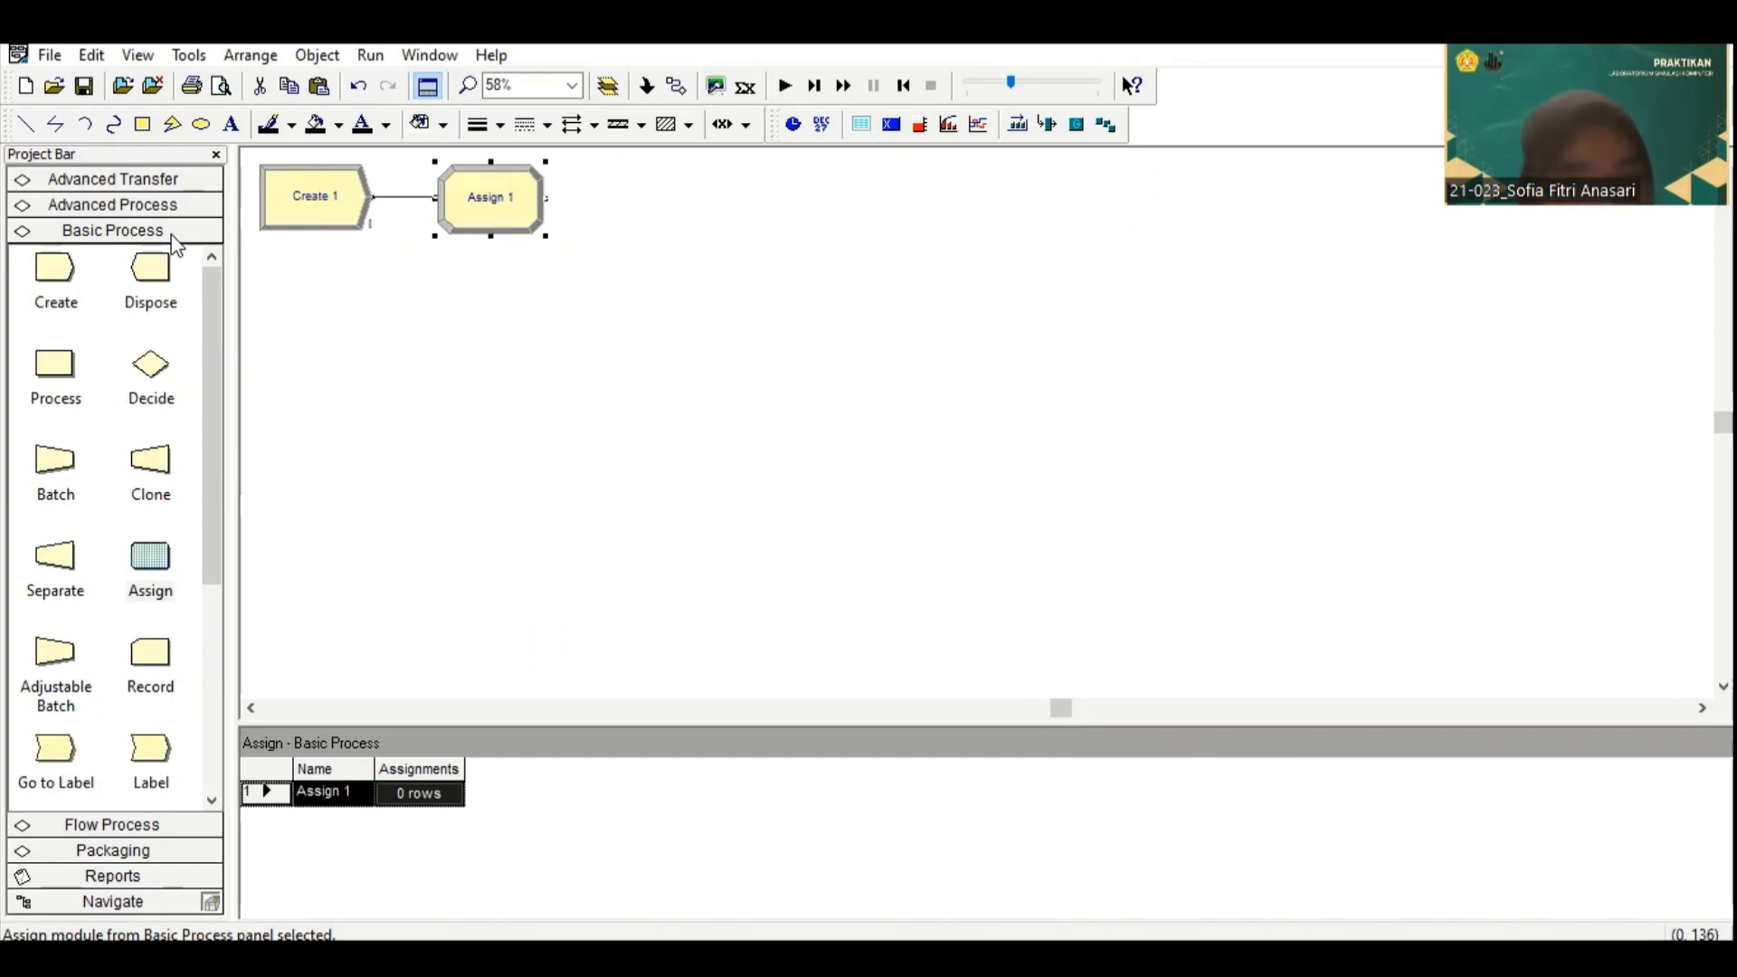
Step: Add a Station module and a Process module in line after the Assign module
{"action": "left_click", "coordinate": [135, 179]}
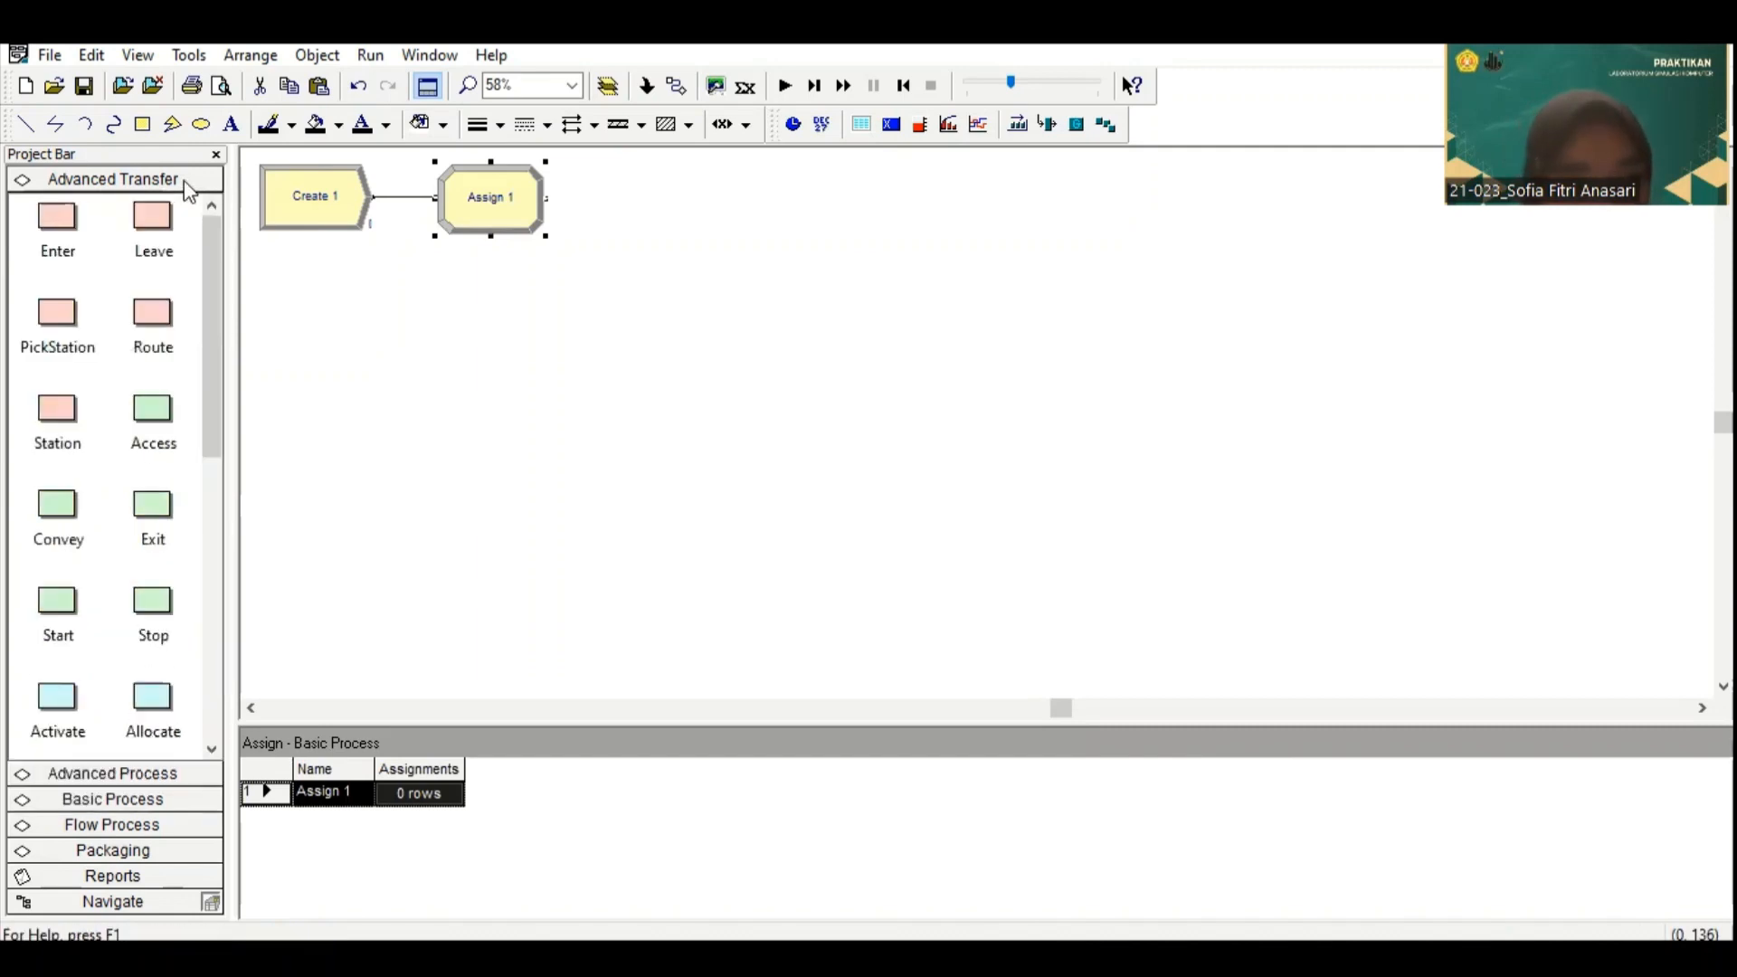
{"action": "left_click_drag", "start_coordinate": [45, 412], "coordinate": [600, 205]}
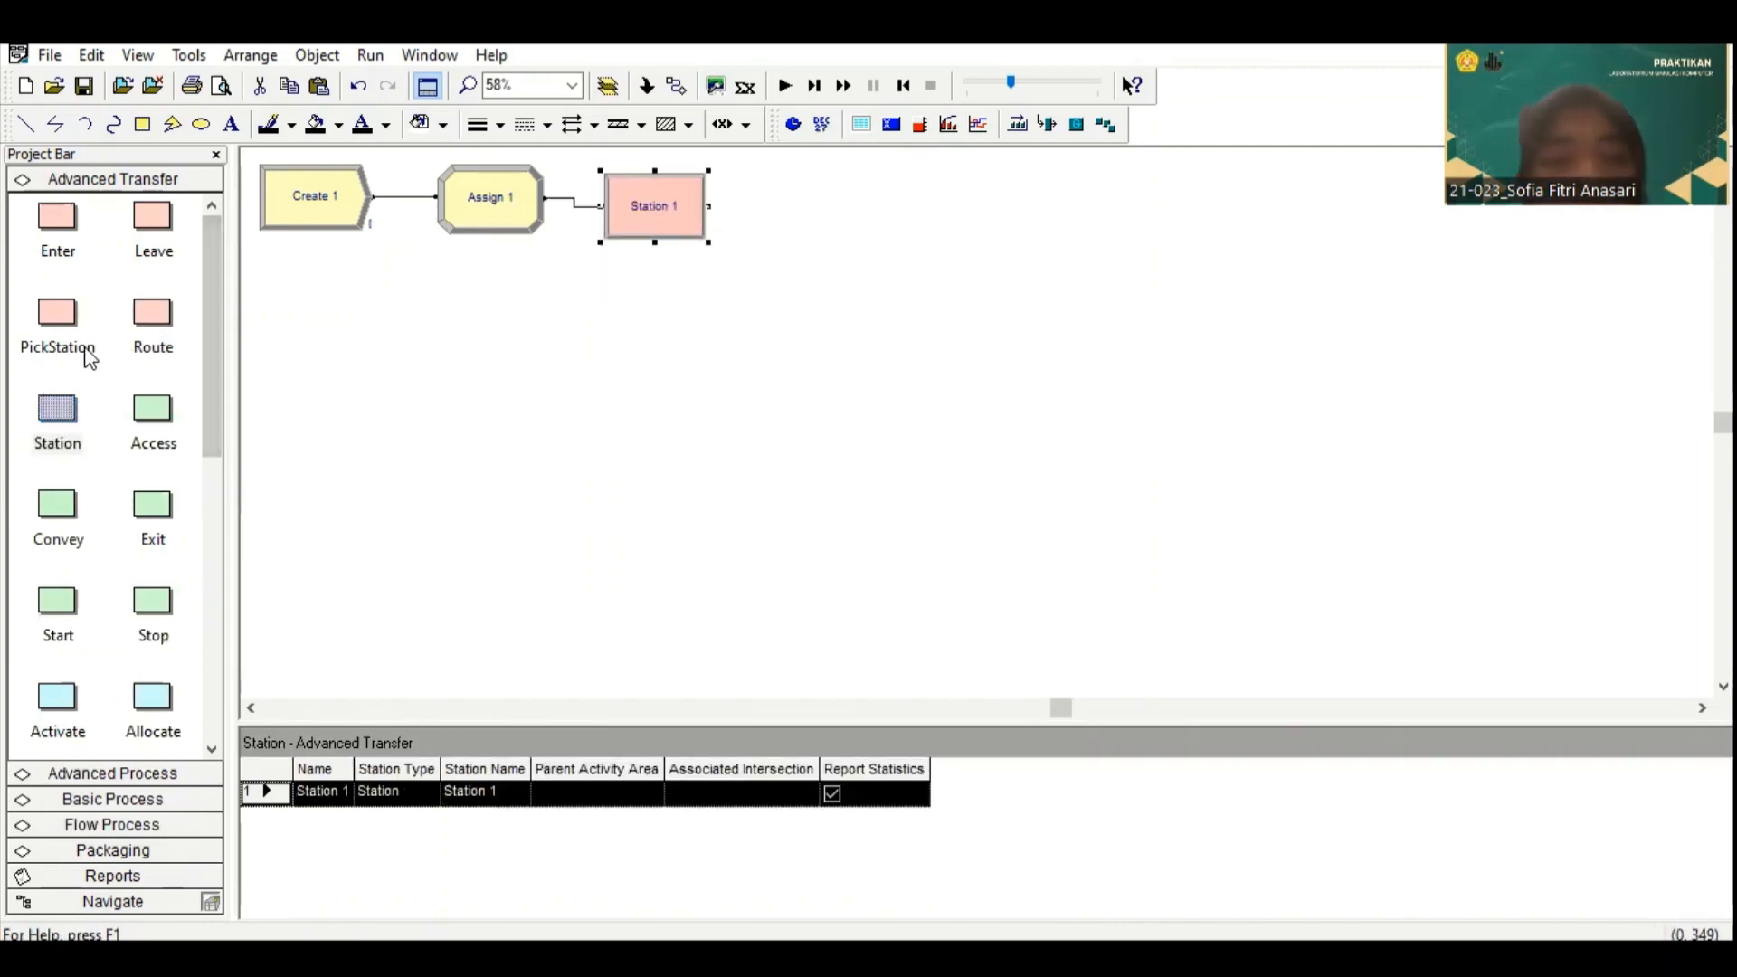
{"action": "scroll", "coordinate": [123, 715], "scroll_direction": "down", "scroll_amount": 3}
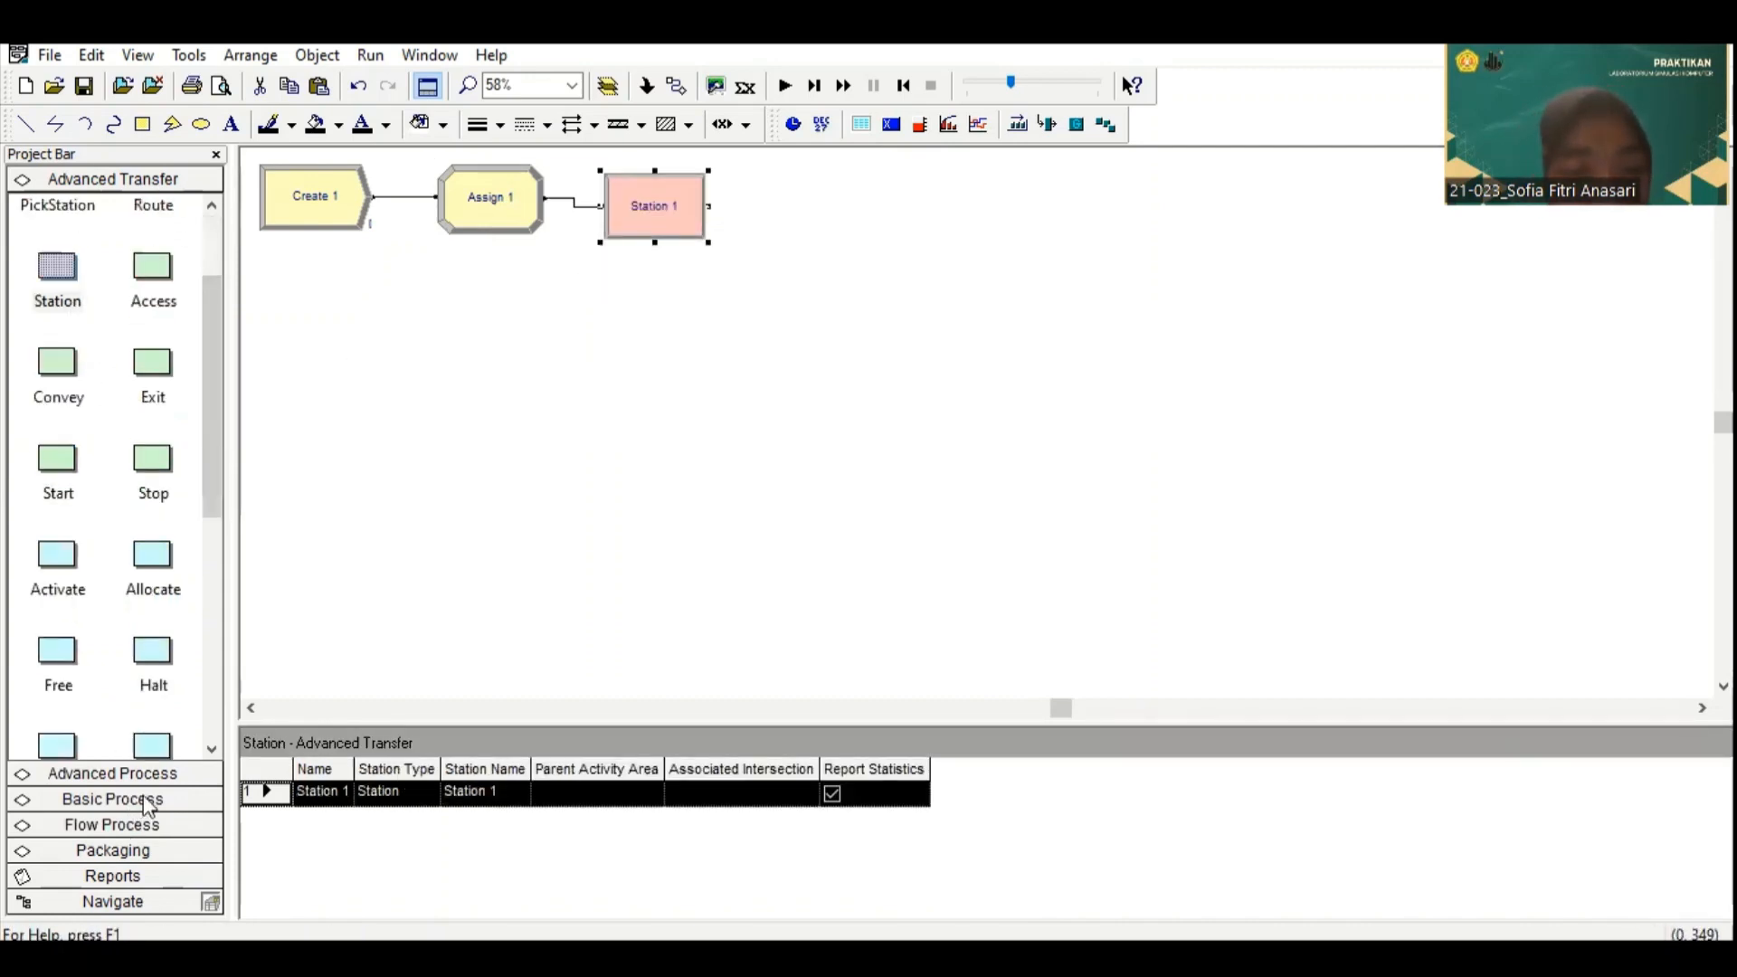
{"action": "left_click", "coordinate": [113, 799]}
{"action": "left_click_drag", "start_coordinate": [77, 393], "coordinate": [755, 211]}
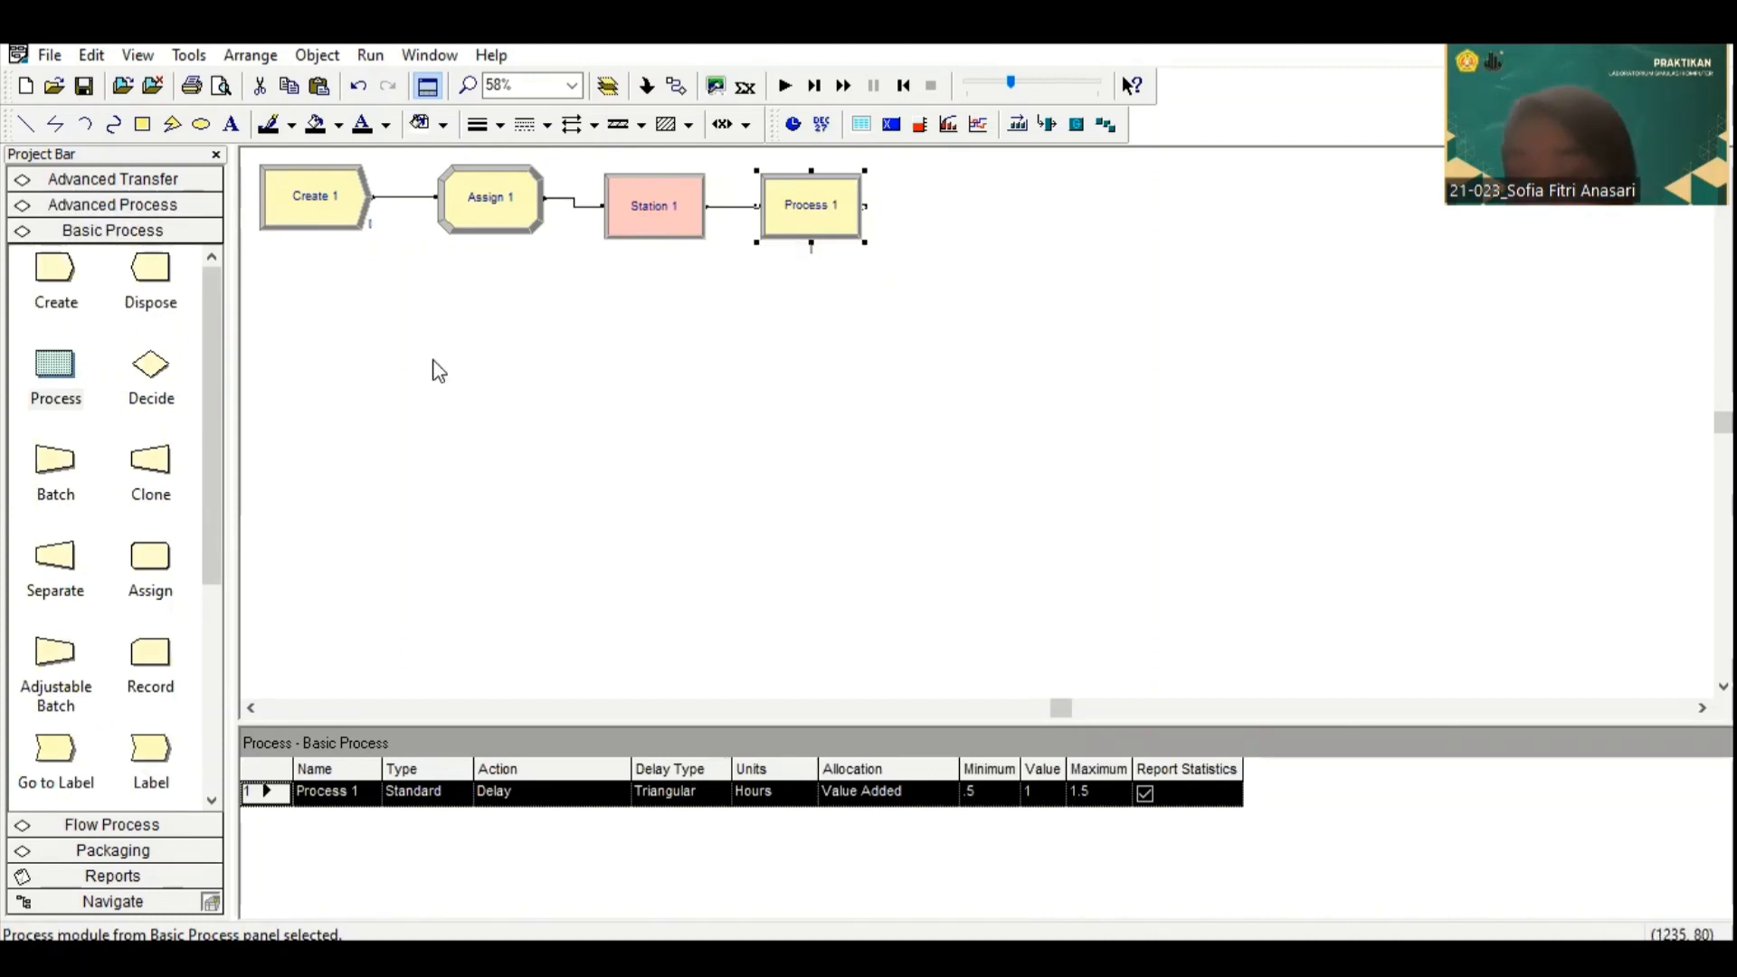
Step: Add a Route module below the first Process module and a second, unconnected Station module beside the Route
{"action": "left_click", "coordinate": [165, 206]}
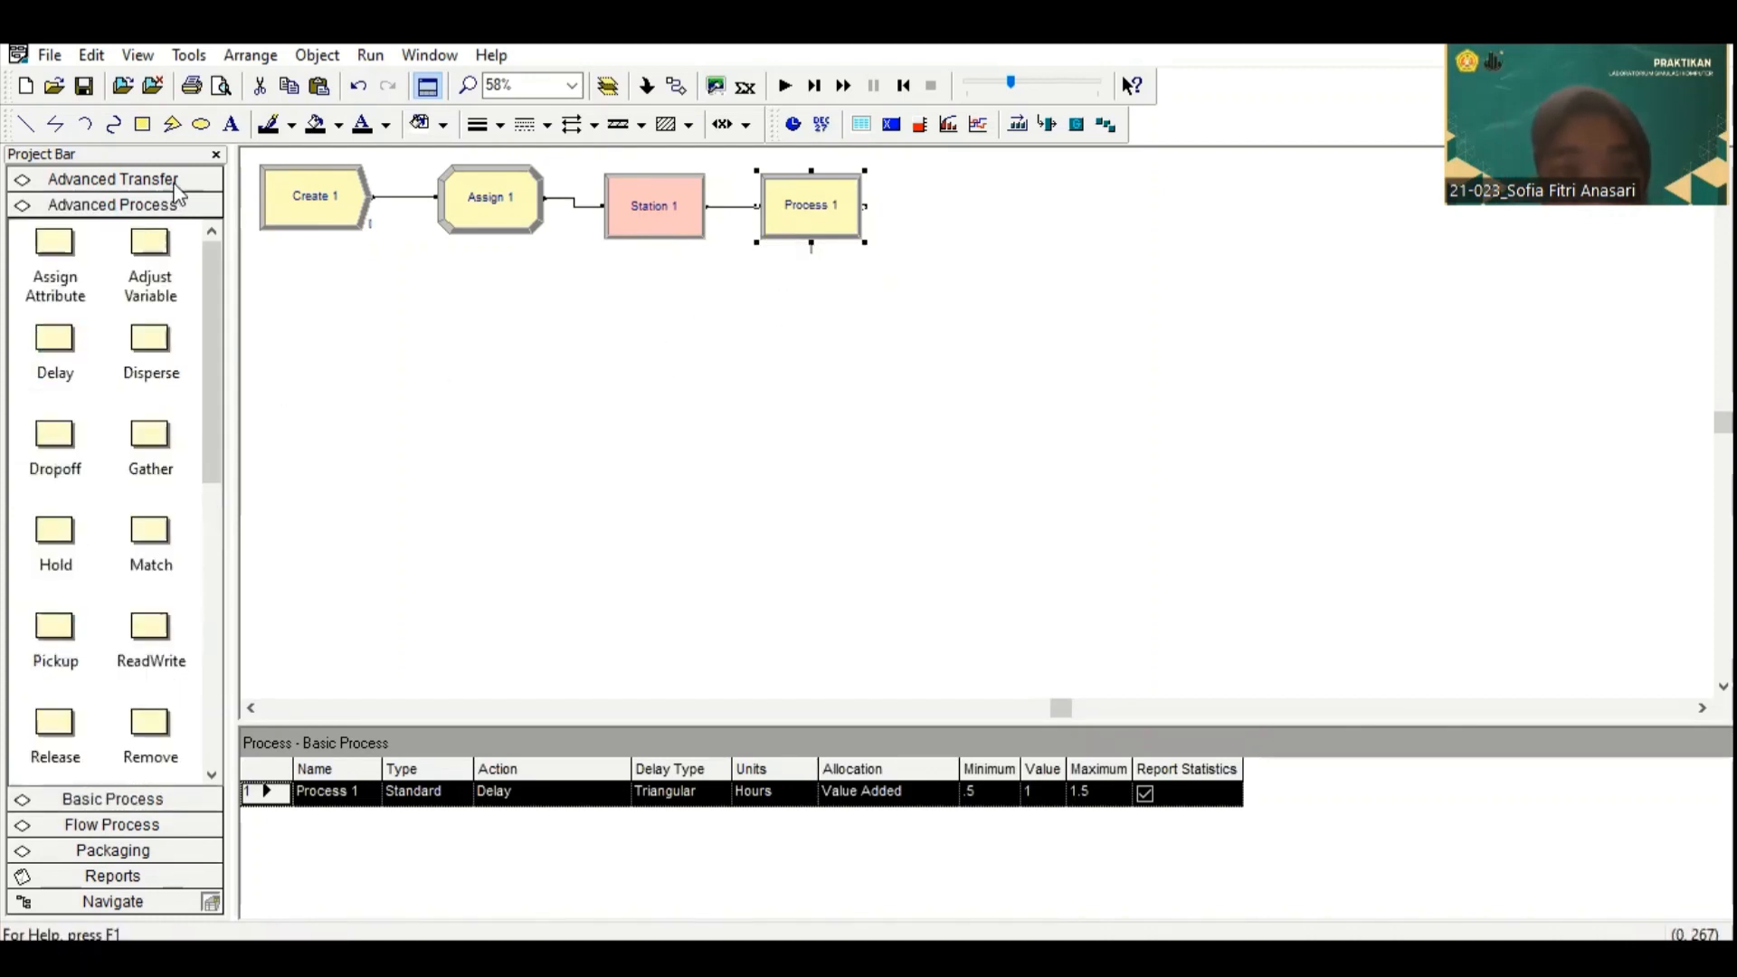
{"action": "left_click", "coordinate": [176, 181]}
{"action": "scroll", "coordinate": [112, 447], "scroll_direction": "up", "scroll_amount": 2}
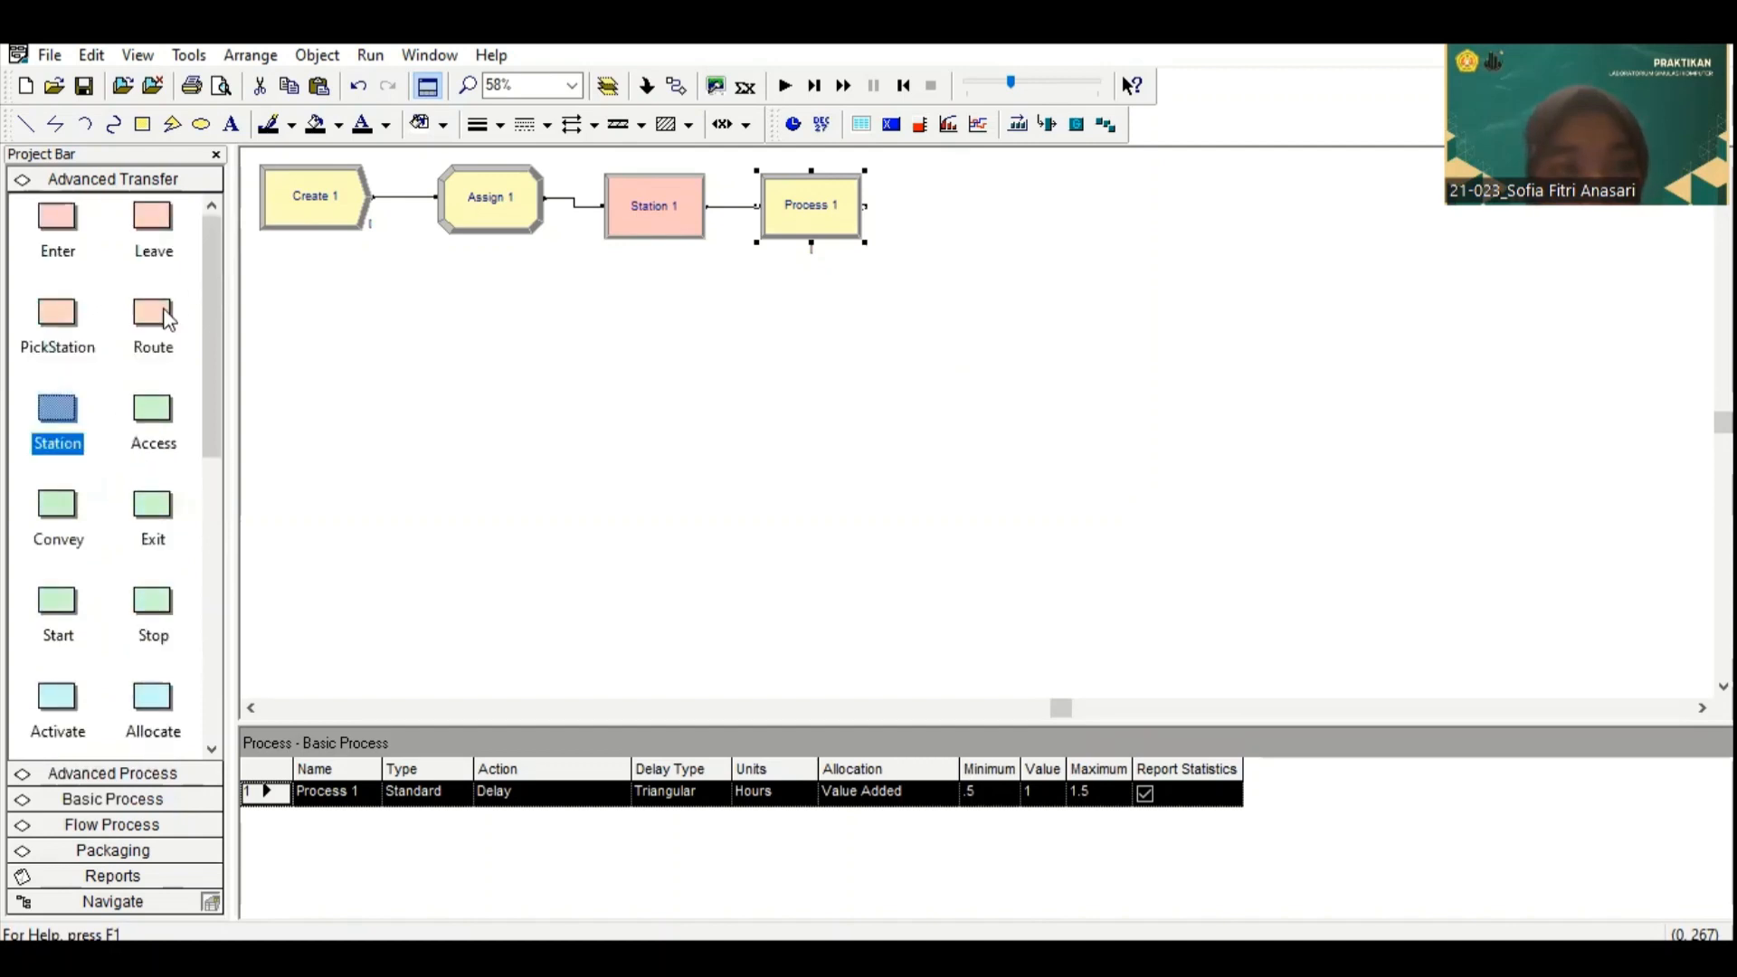
{"action": "left_click_drag", "start_coordinate": [168, 321], "coordinate": [760, 331]}
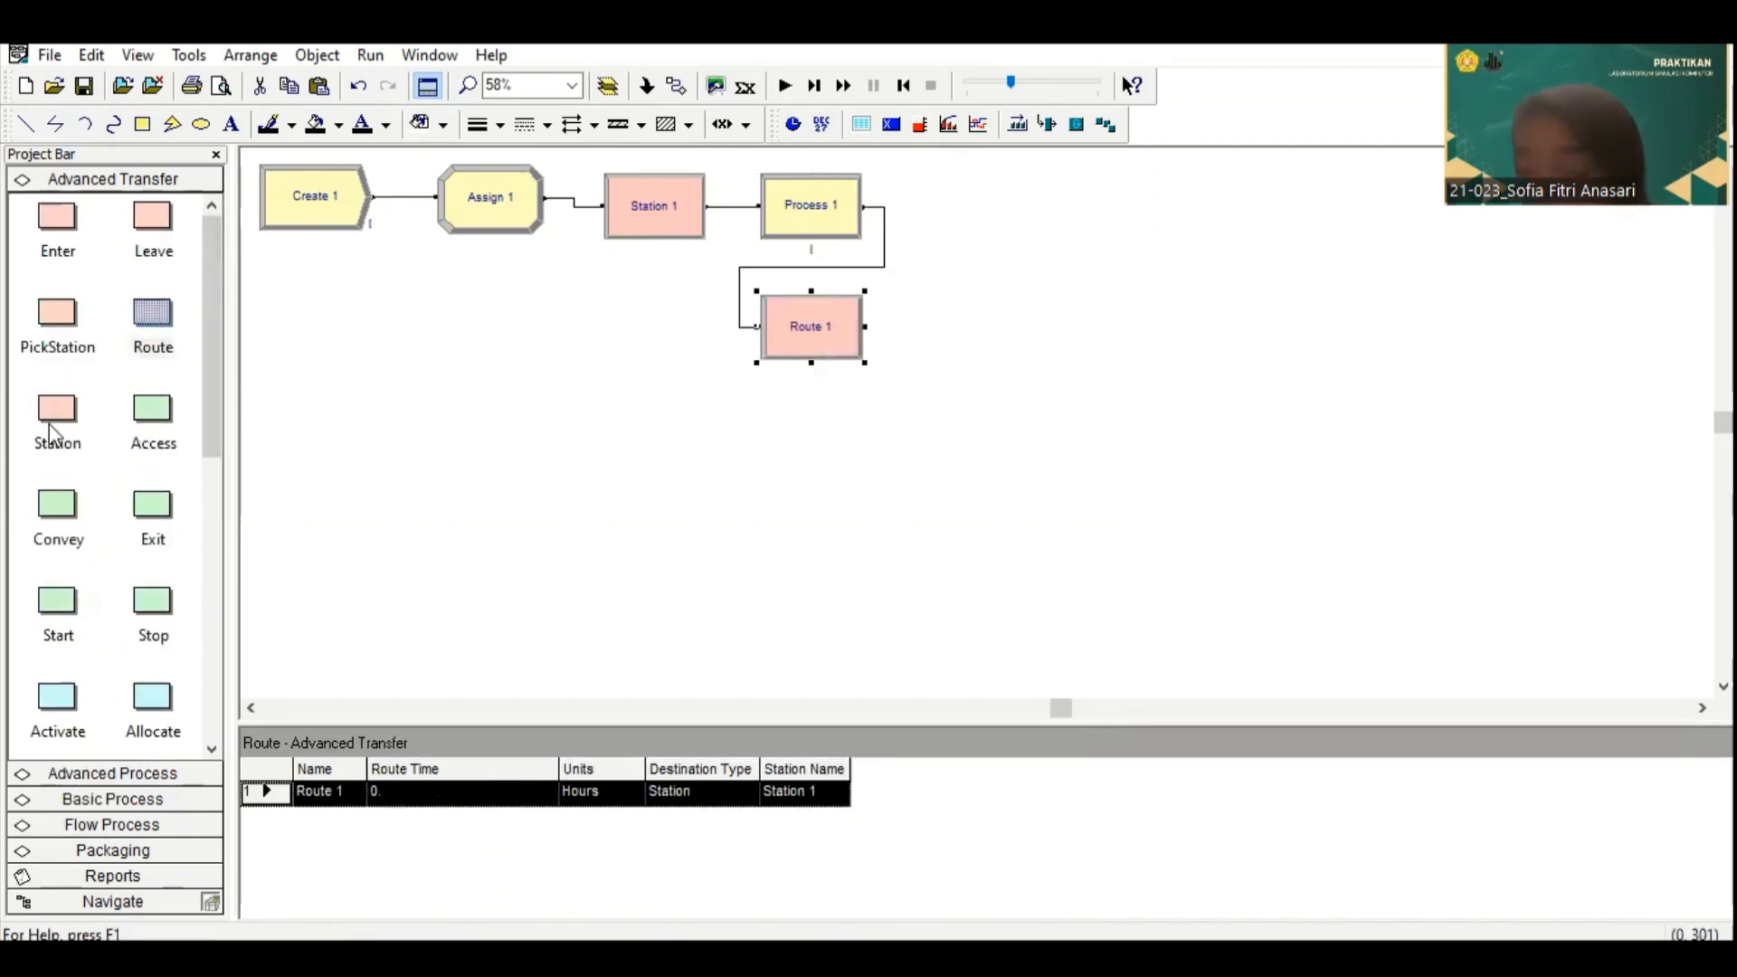
{"action": "left_click_drag", "start_coordinate": [52, 434], "coordinate": [968, 329]}
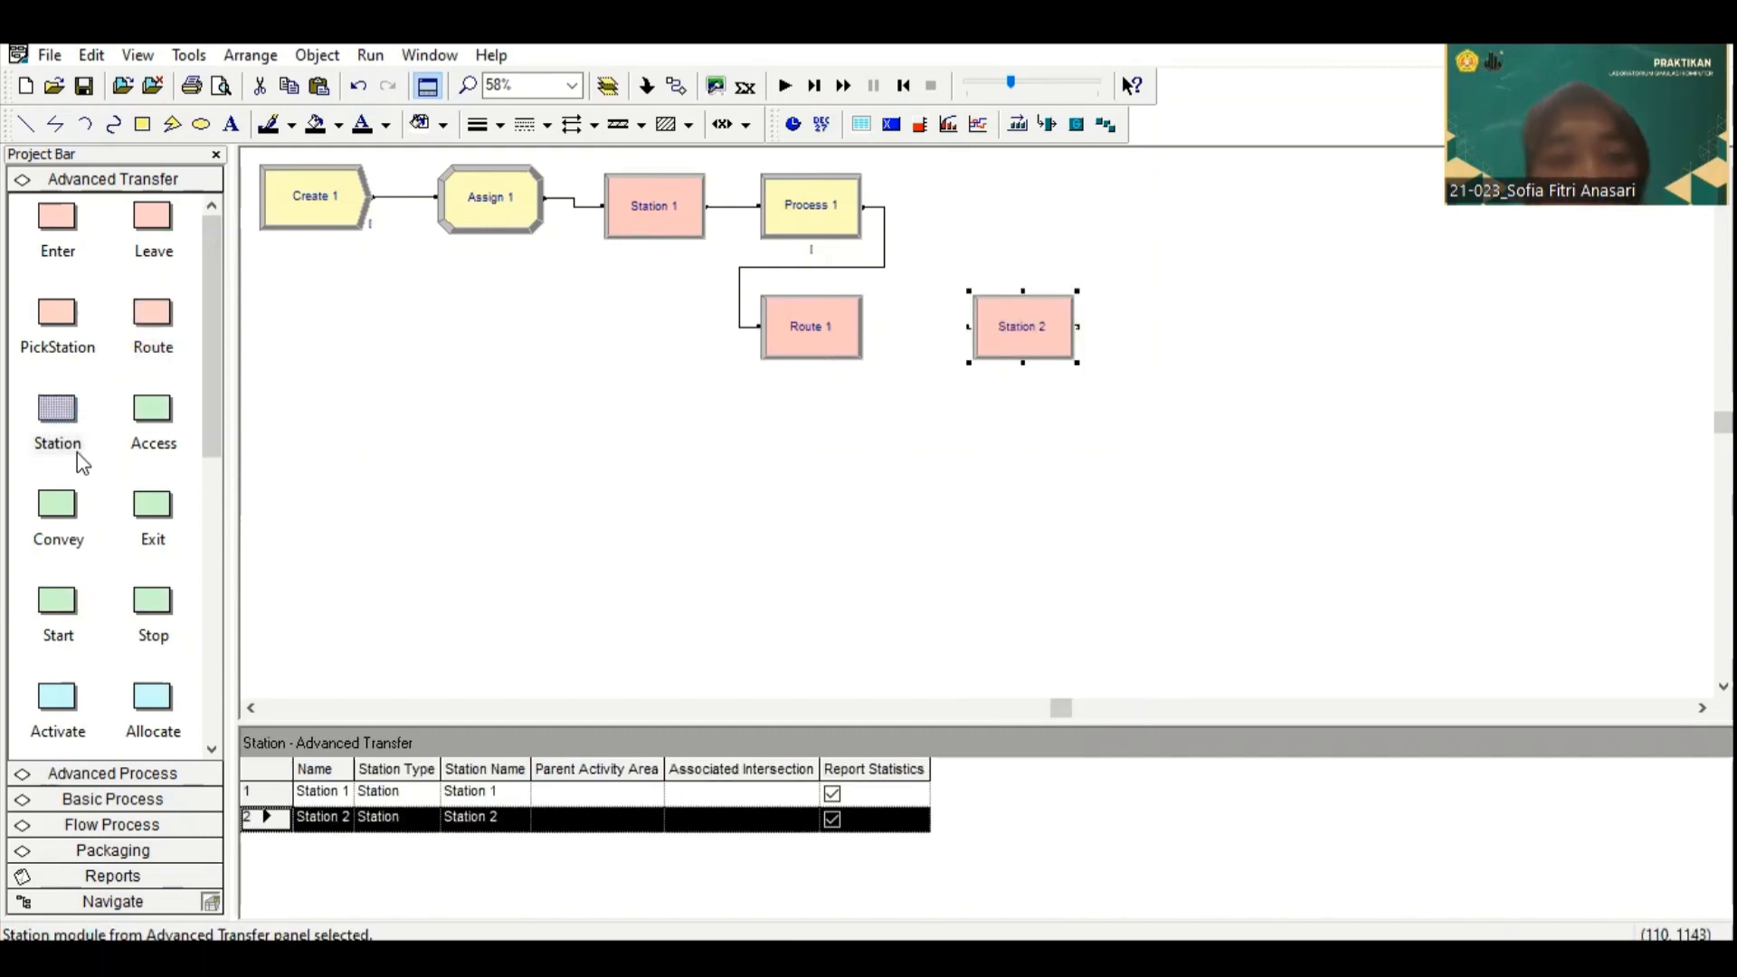
Step: Add four connected Process modules in a row after the second Station module
{"action": "left_click", "coordinate": [150, 797]}
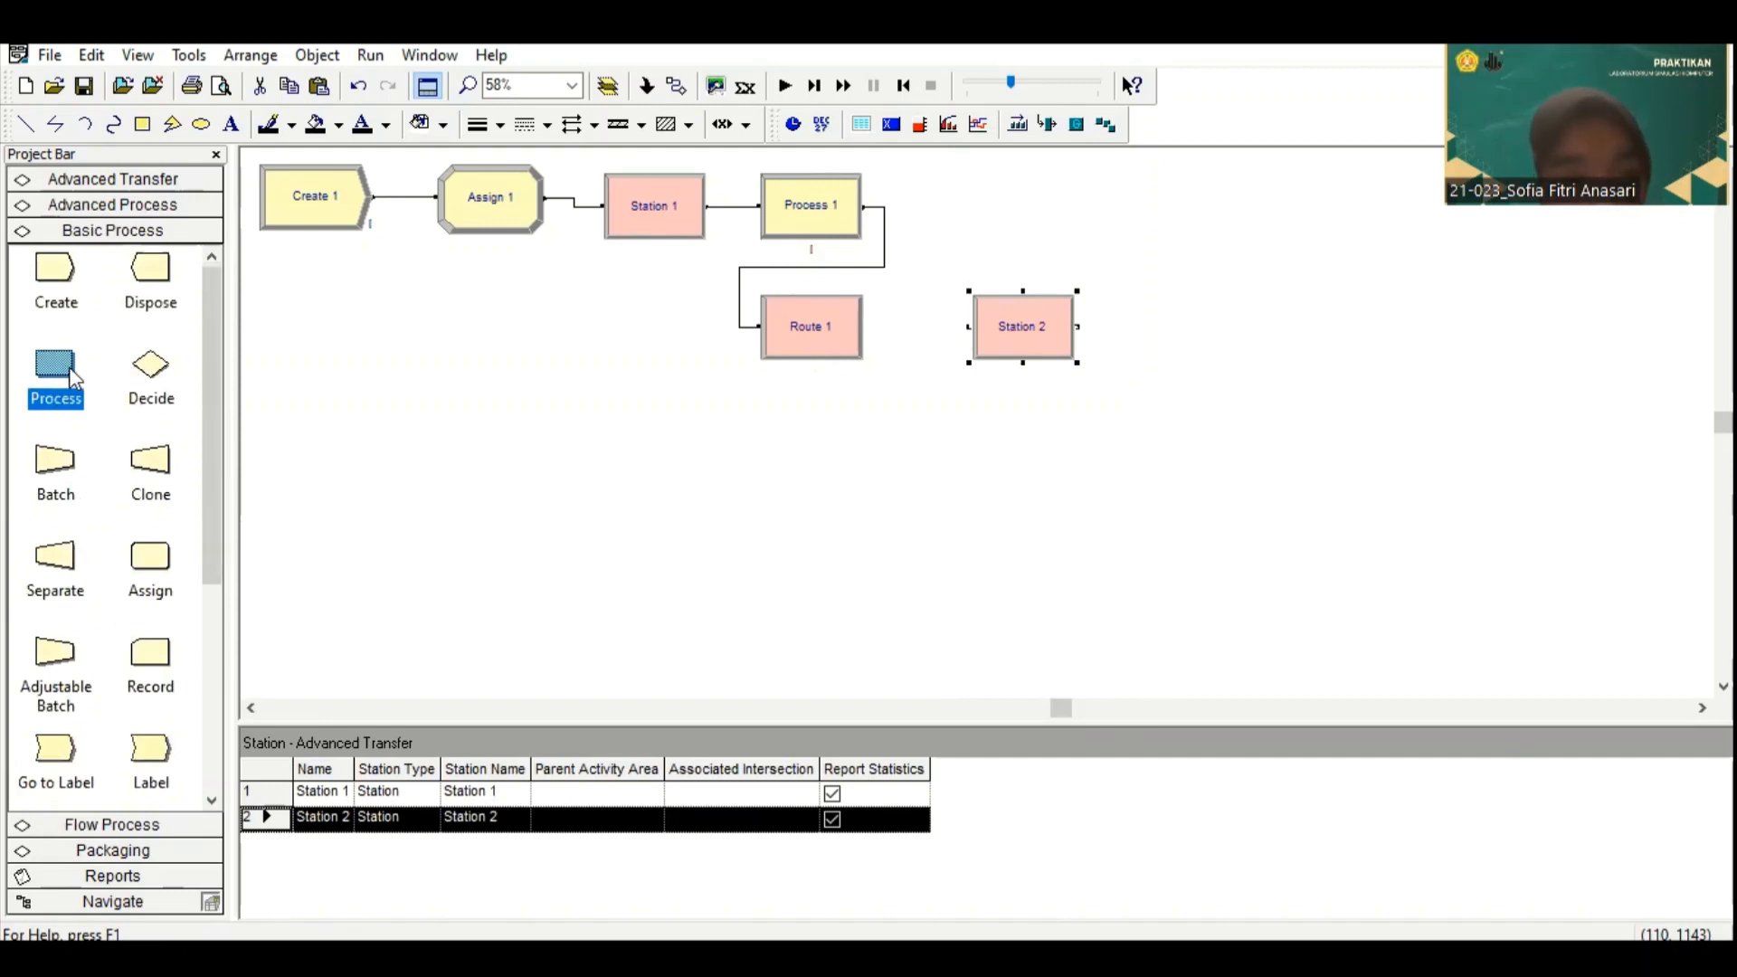
{"action": "left_click_drag", "start_coordinate": [74, 378], "coordinate": [1152, 328]}
{"action": "left_click", "coordinate": [1702, 708]}
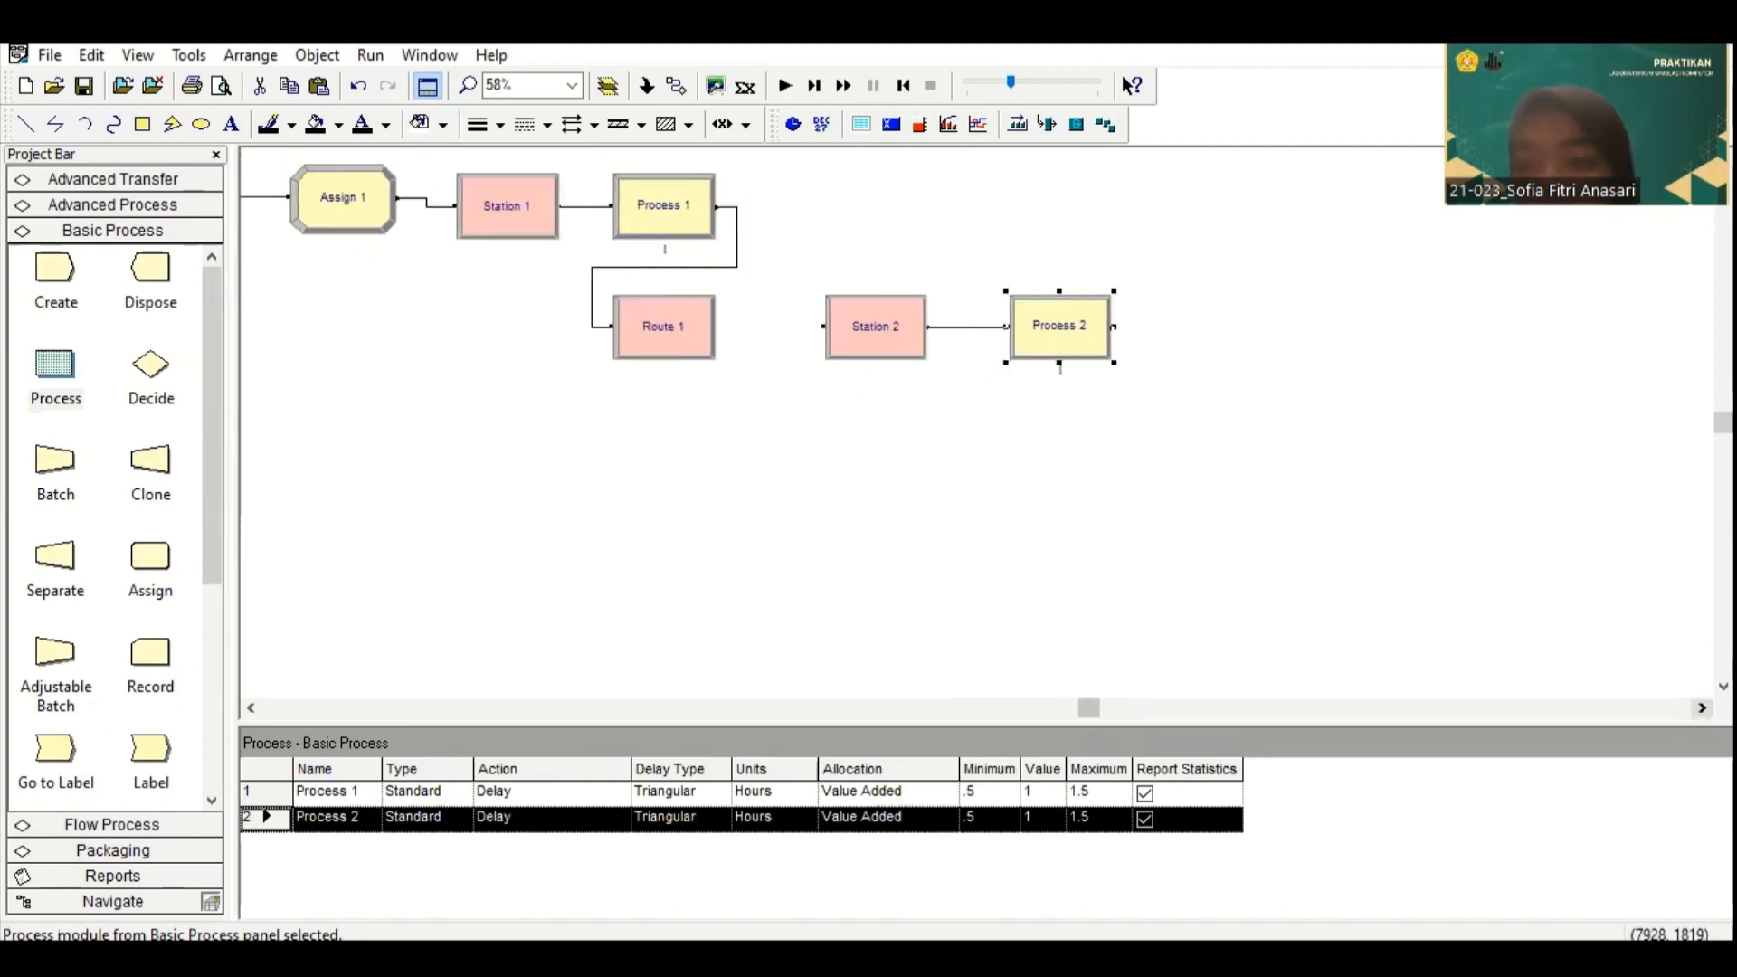
{"action": "left_click", "coordinate": [1701, 707]}
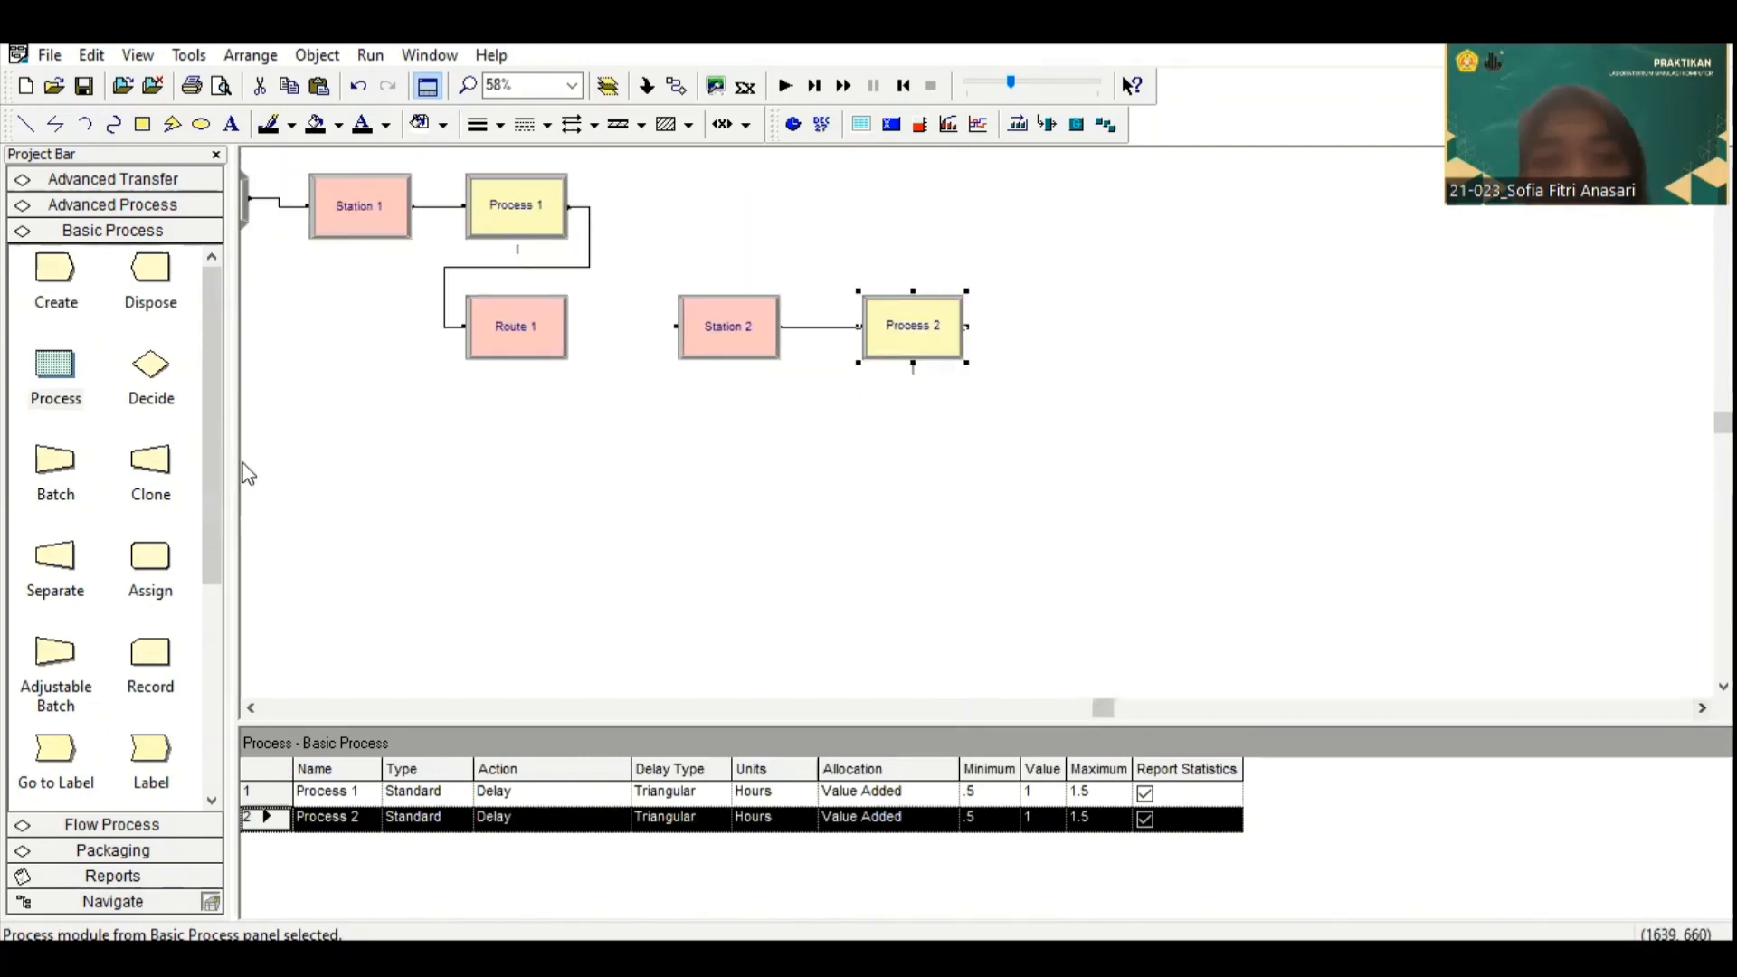
{"action": "left_click", "coordinate": [1028, 328]}
{"action": "left_click_drag", "start_coordinate": [54, 366], "coordinate": [1185, 334]}
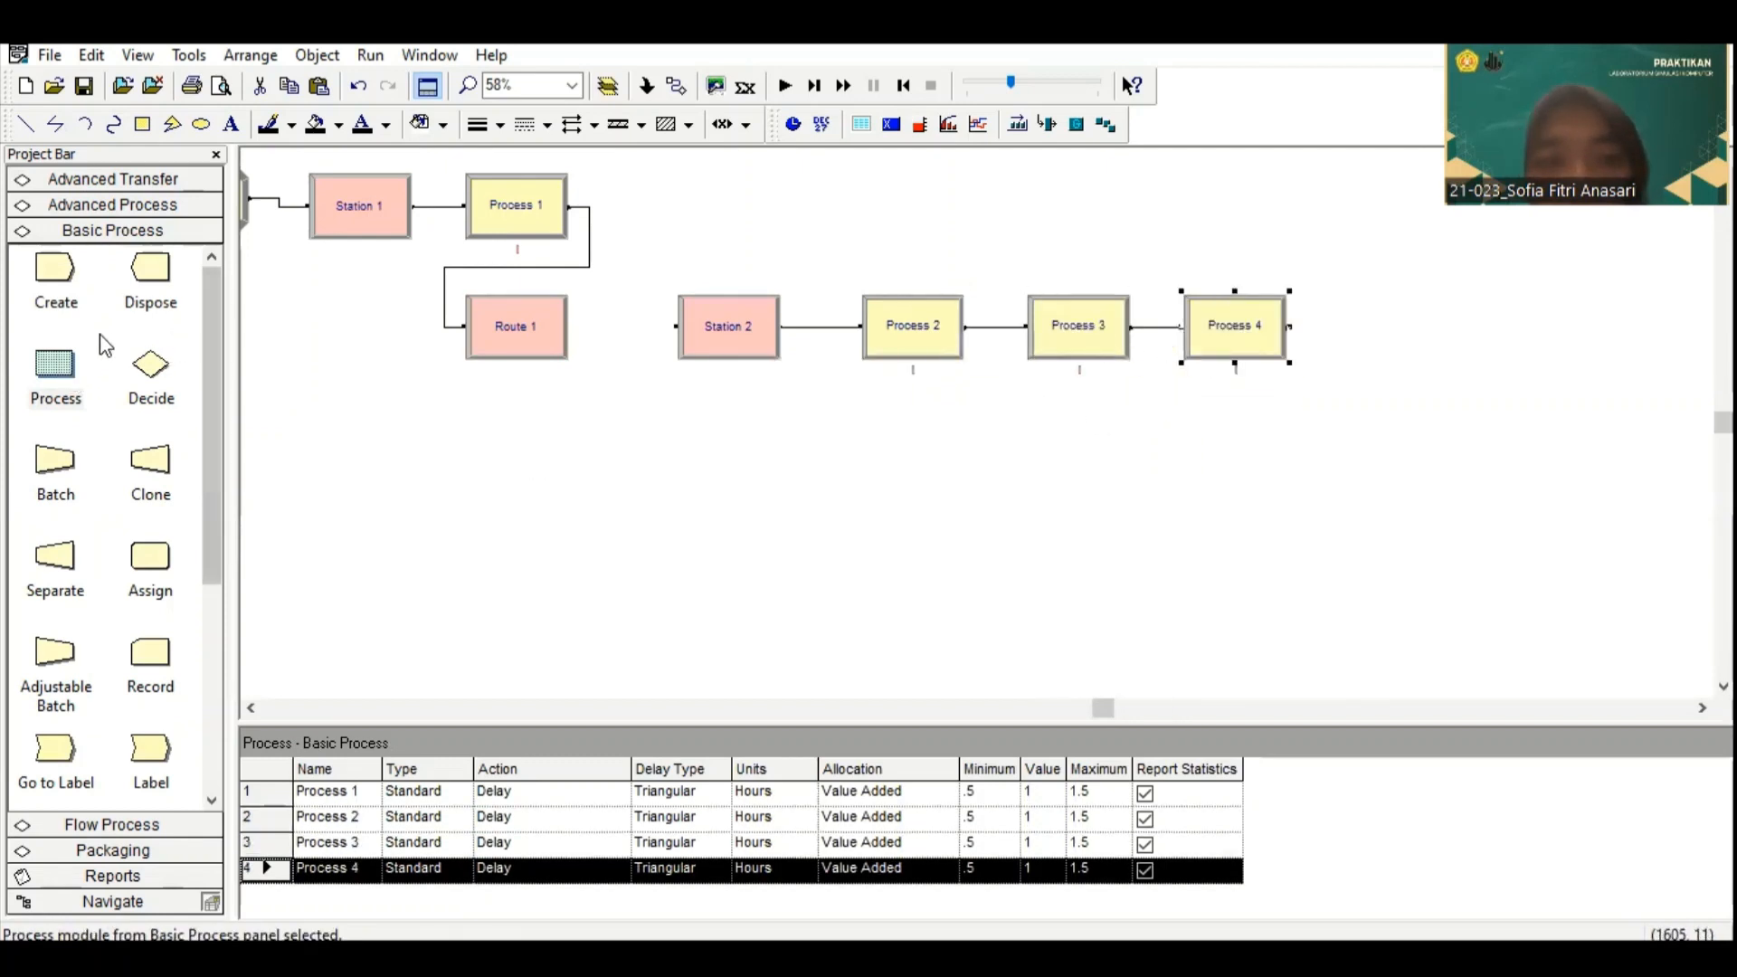
{"action": "left_click", "coordinate": [1350, 325]}
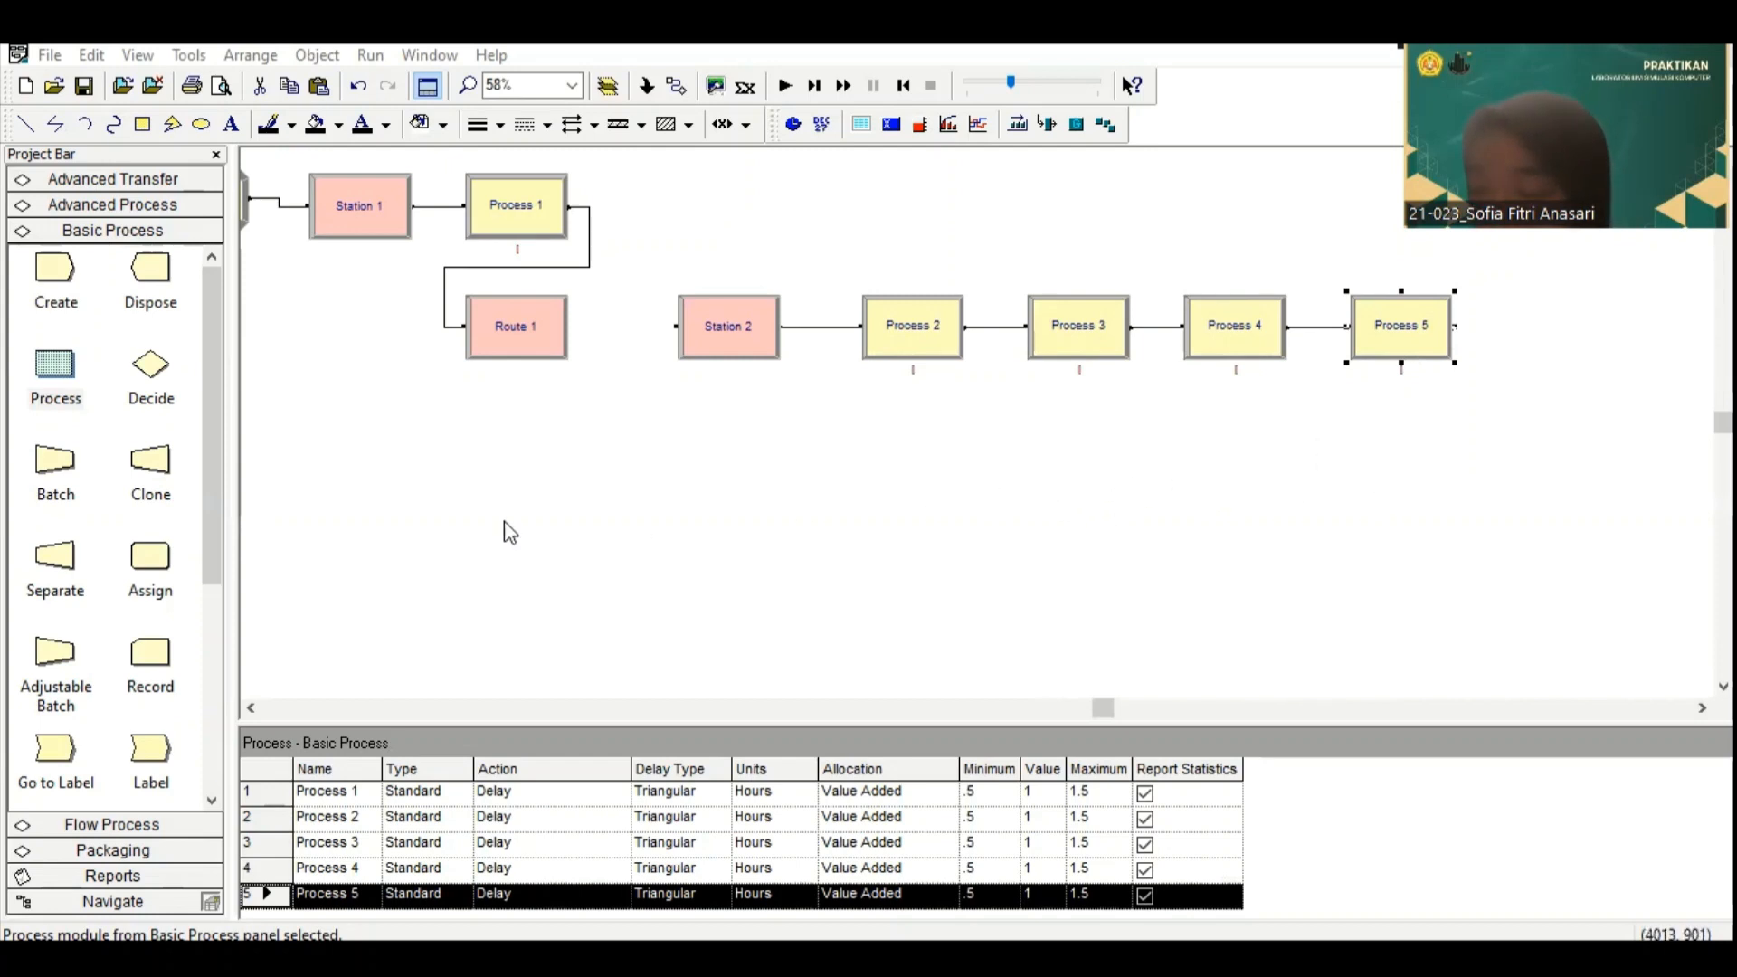
Step: Add an Assign module after the last Process module, with a Record and a Dispose module connected below it
{"action": "left_click_drag", "start_coordinate": [135, 563], "coordinate": [1533, 324]}
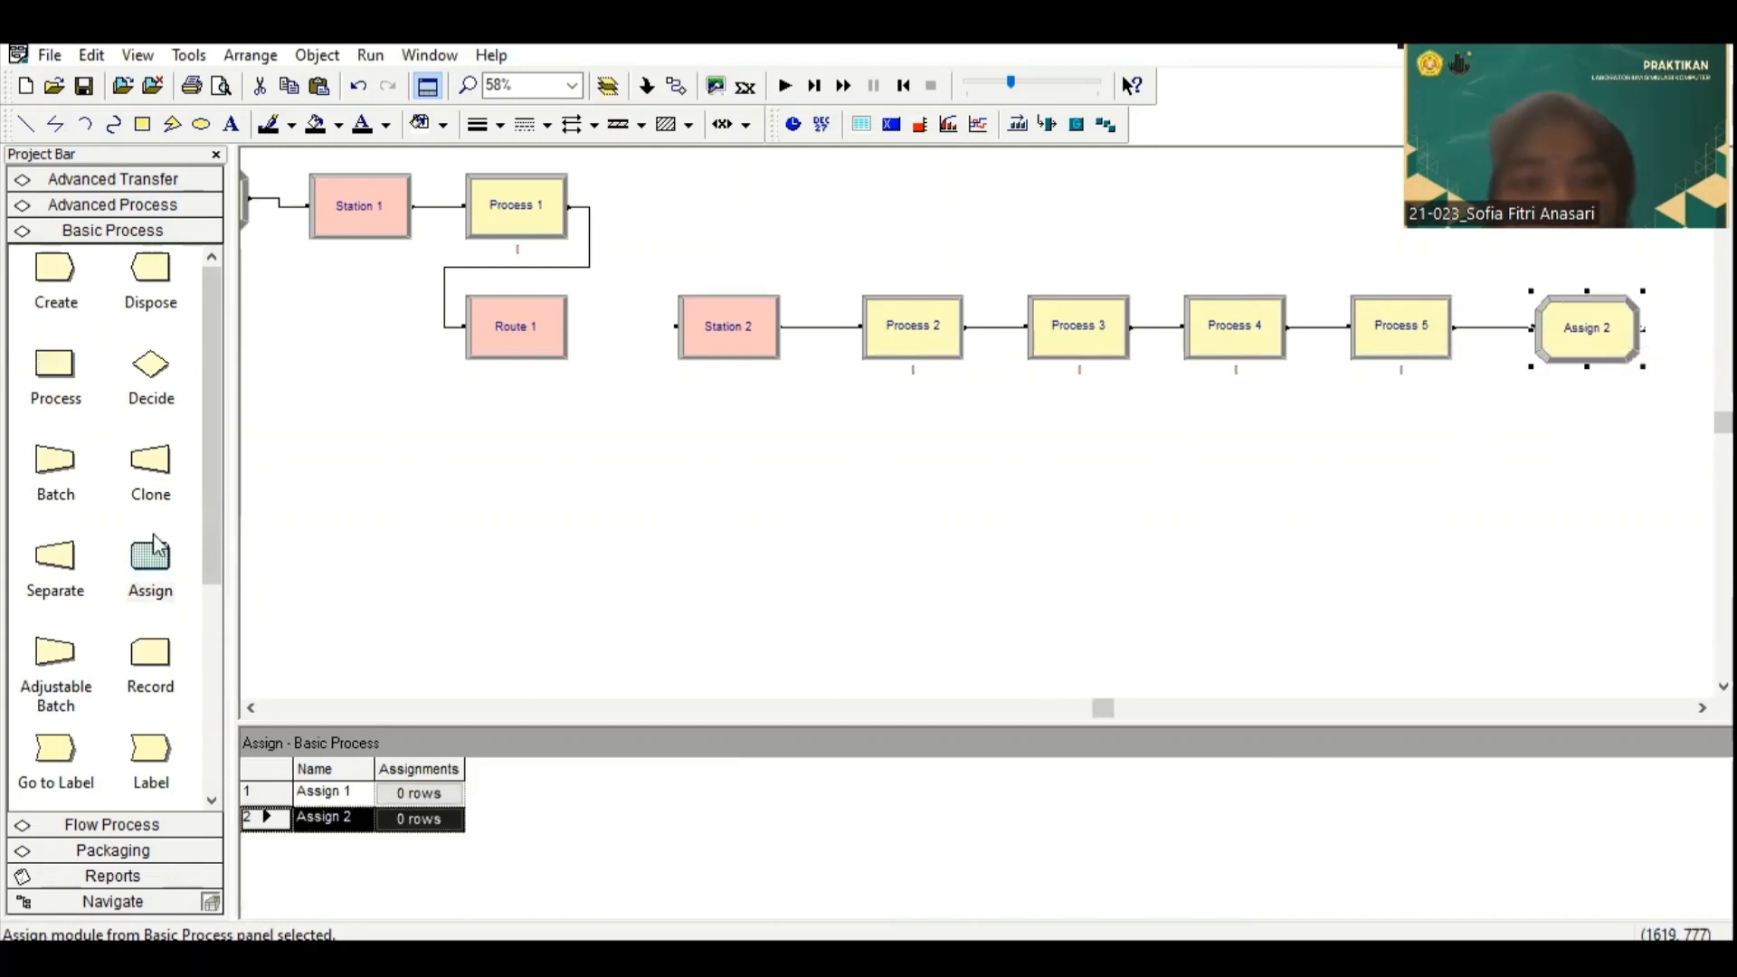
{"action": "left_click_drag", "start_coordinate": [136, 688], "coordinate": [1539, 447]}
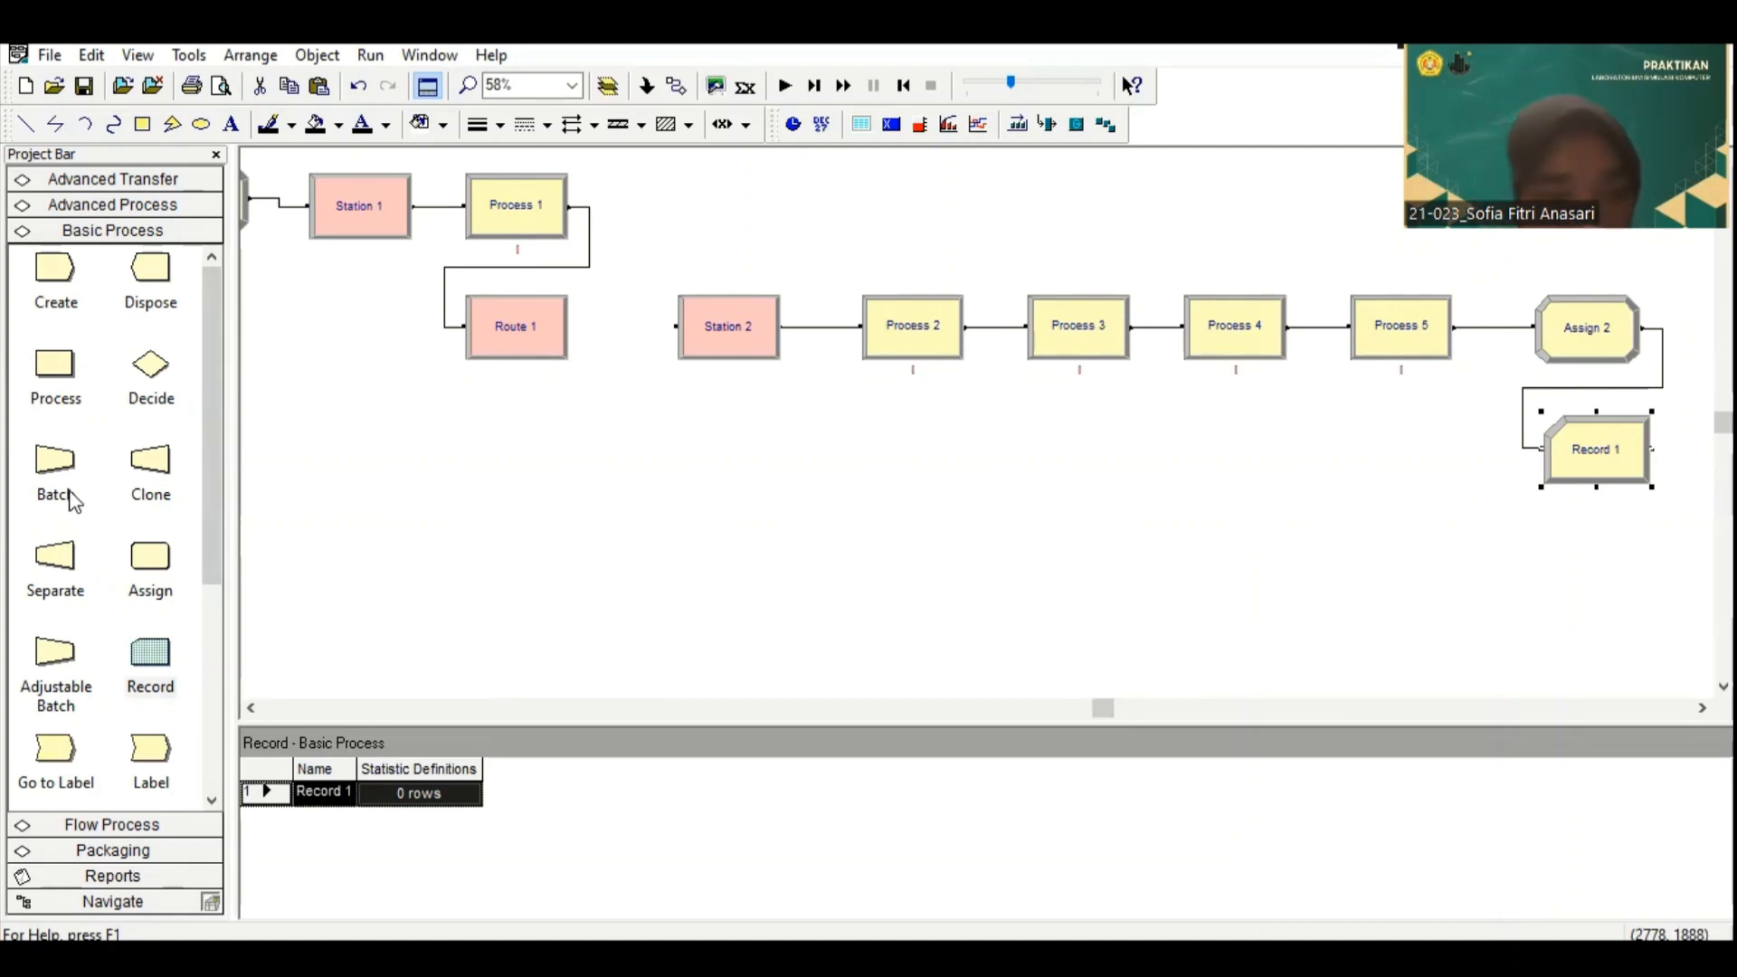
{"action": "left_click_drag", "start_coordinate": [155, 287], "coordinate": [1544, 574]}
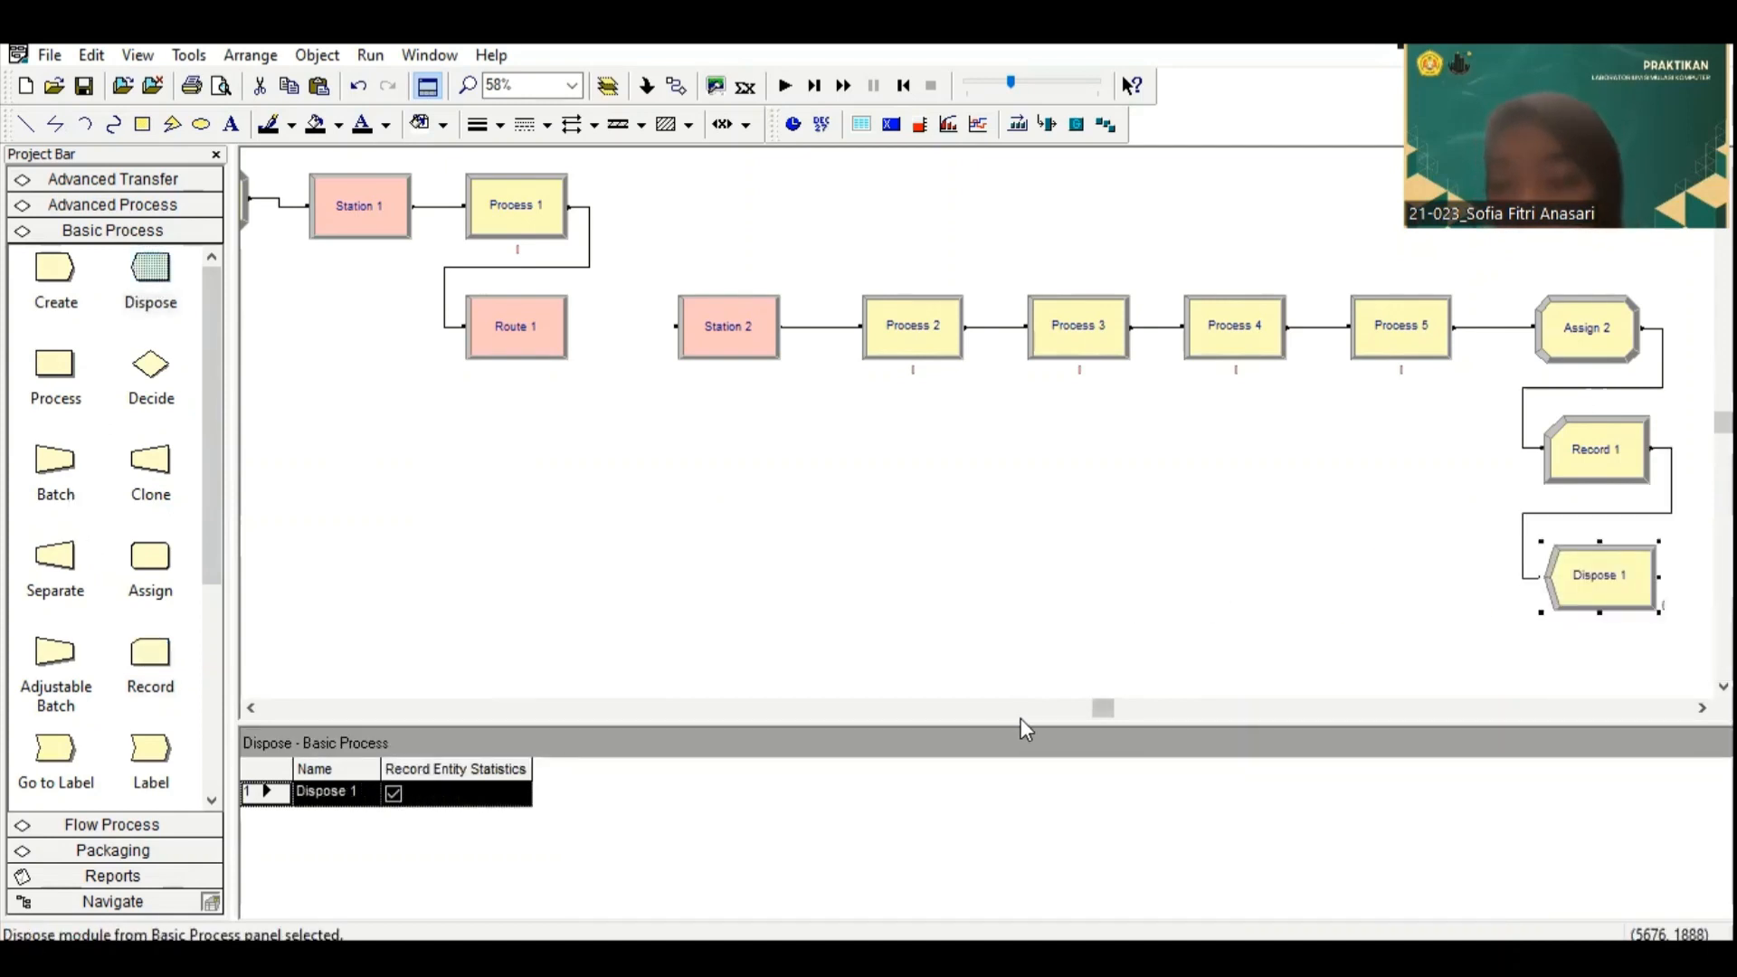
Step: Name the Create module at the start of the model "Pelanggan Datang"
{"action": "scroll", "coordinate": [1021, 720], "scroll_direction": "up", "scroll_amount": 1}
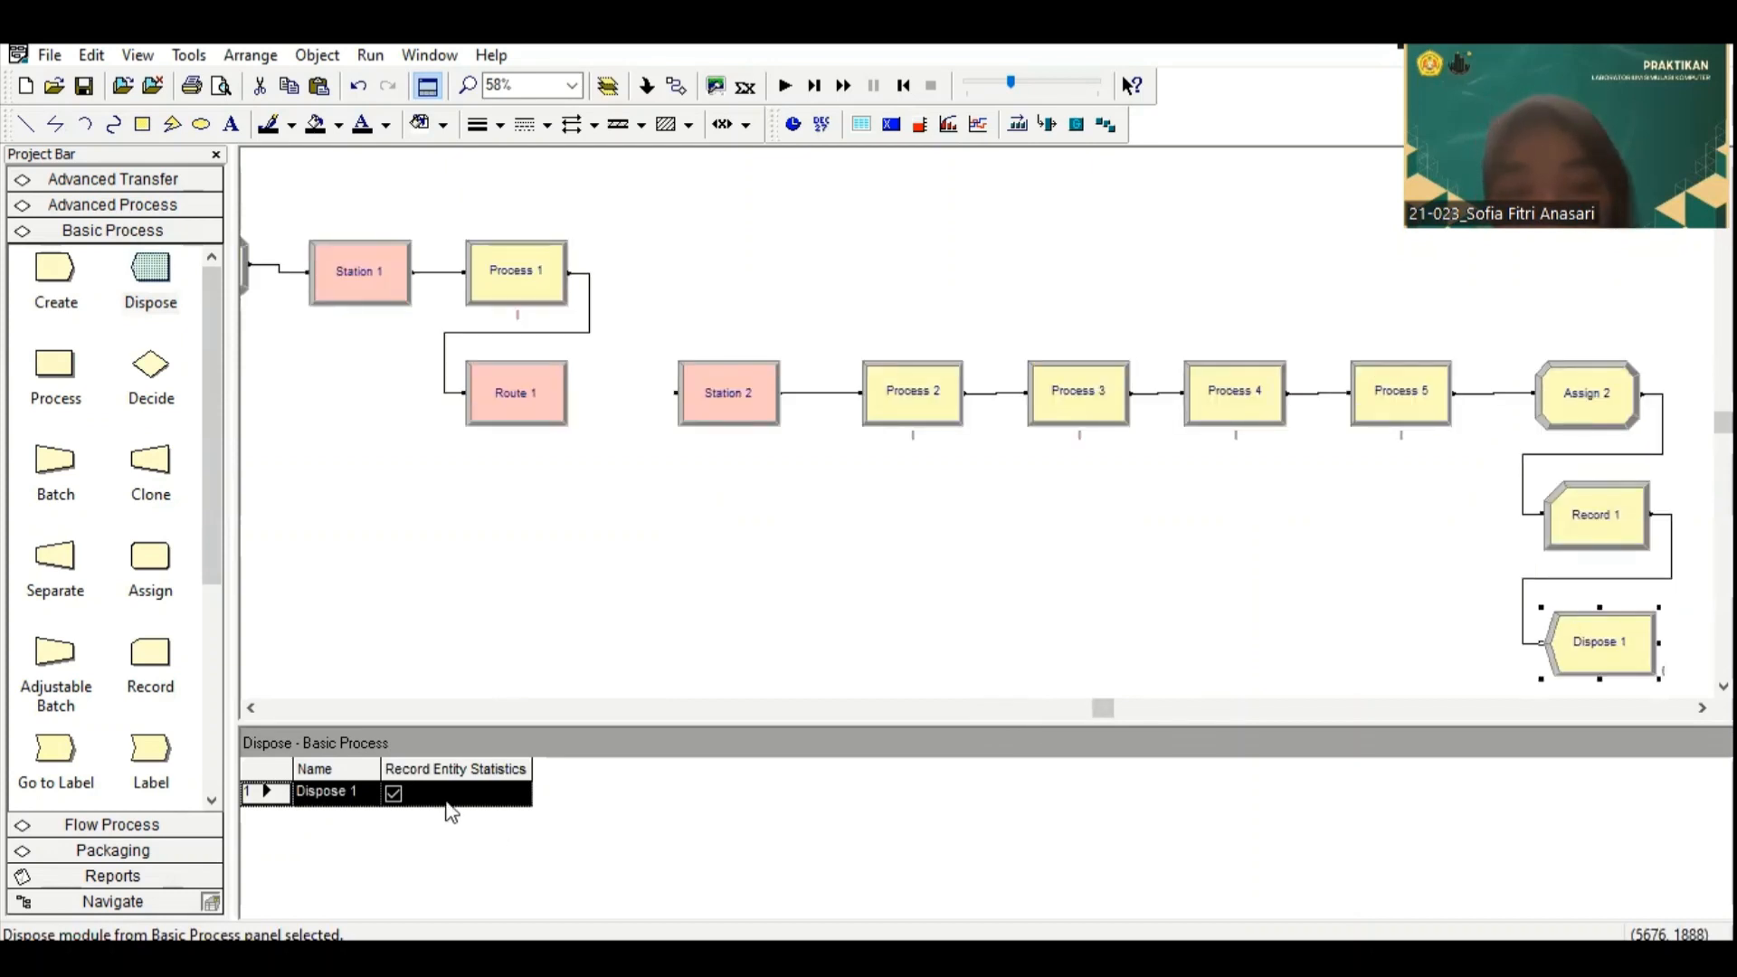
{"action": "left_click", "coordinate": [1068, 712]}
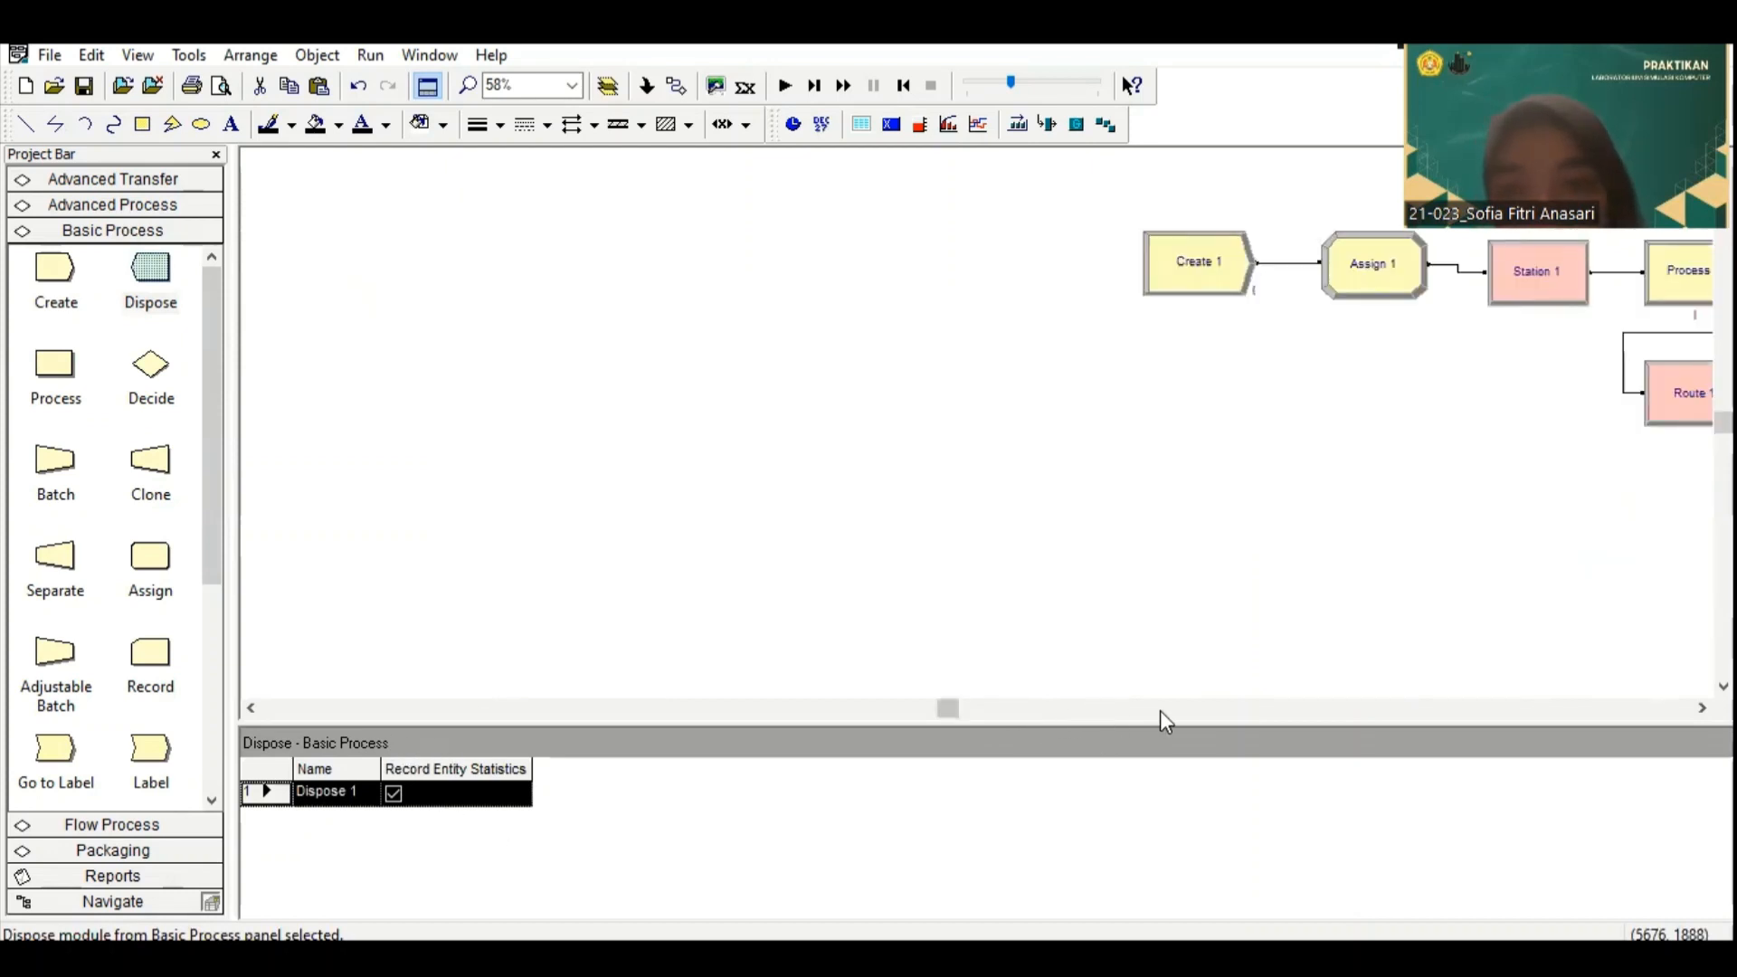
{"action": "left_click", "coordinate": [1701, 708]}
{"action": "left_click", "coordinate": [1702, 709]}
{"action": "left_click", "coordinate": [1702, 708]}
{"action": "left_click", "coordinate": [1701, 709]}
{"action": "left_click", "coordinate": [1702, 708]}
{"action": "left_click", "coordinate": [1702, 708]}
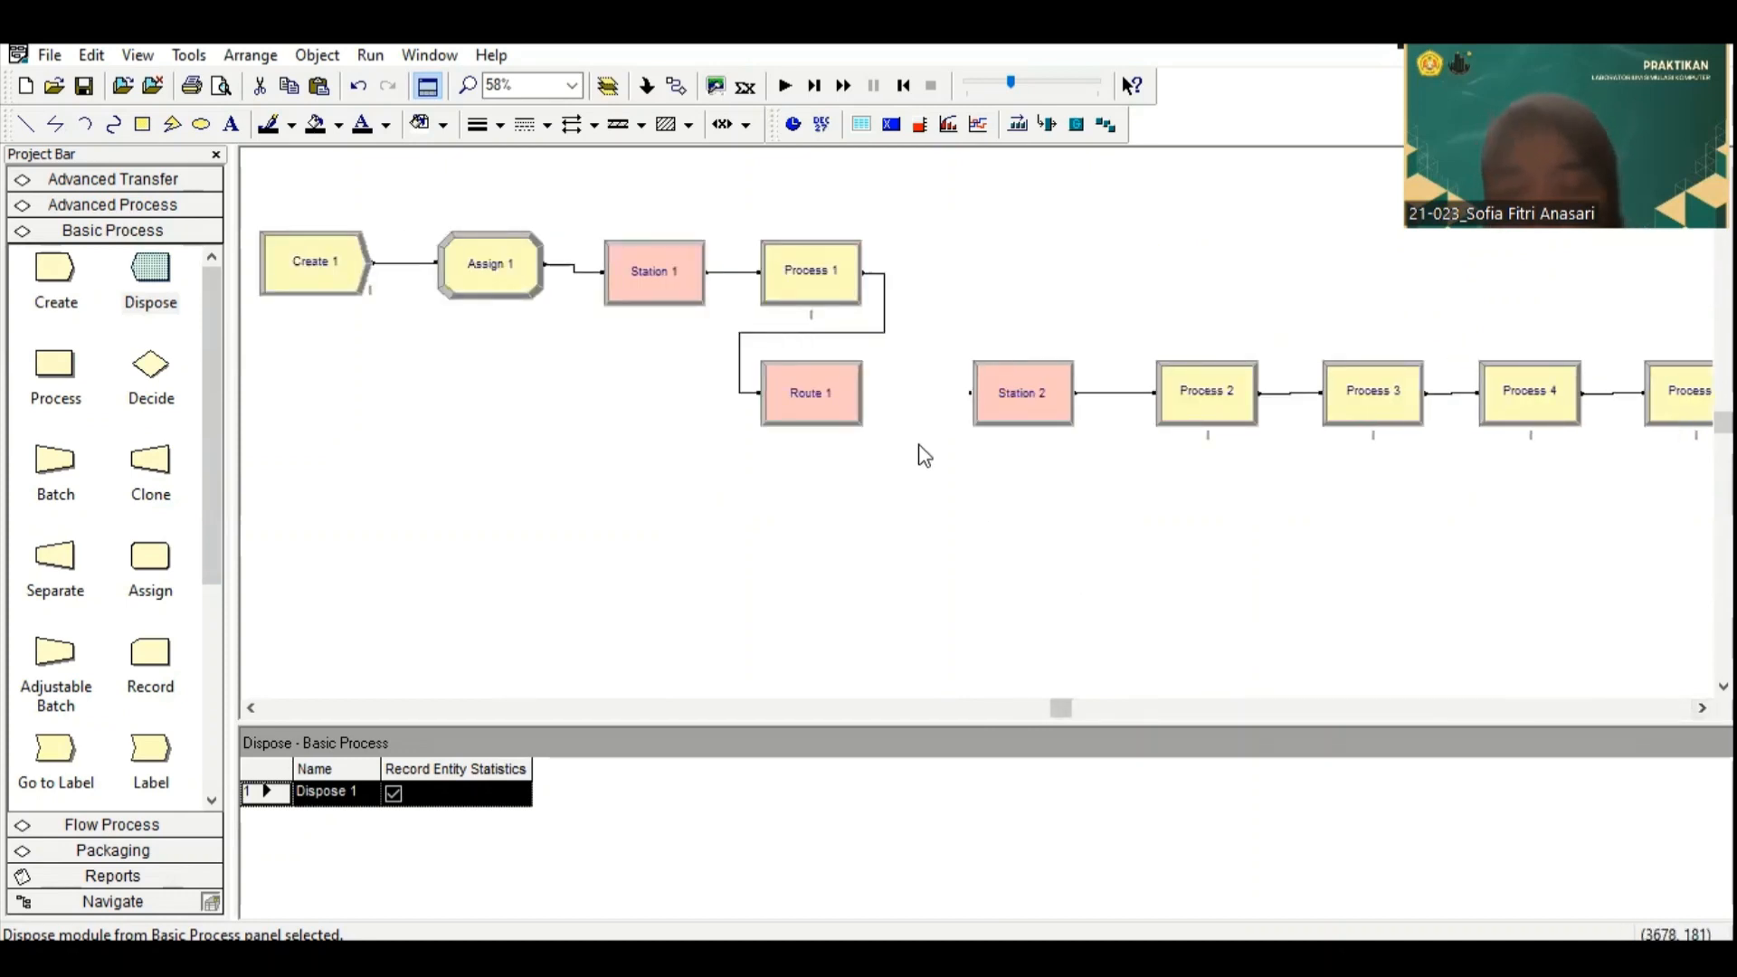
{"action": "double_click", "coordinate": [332, 279]}
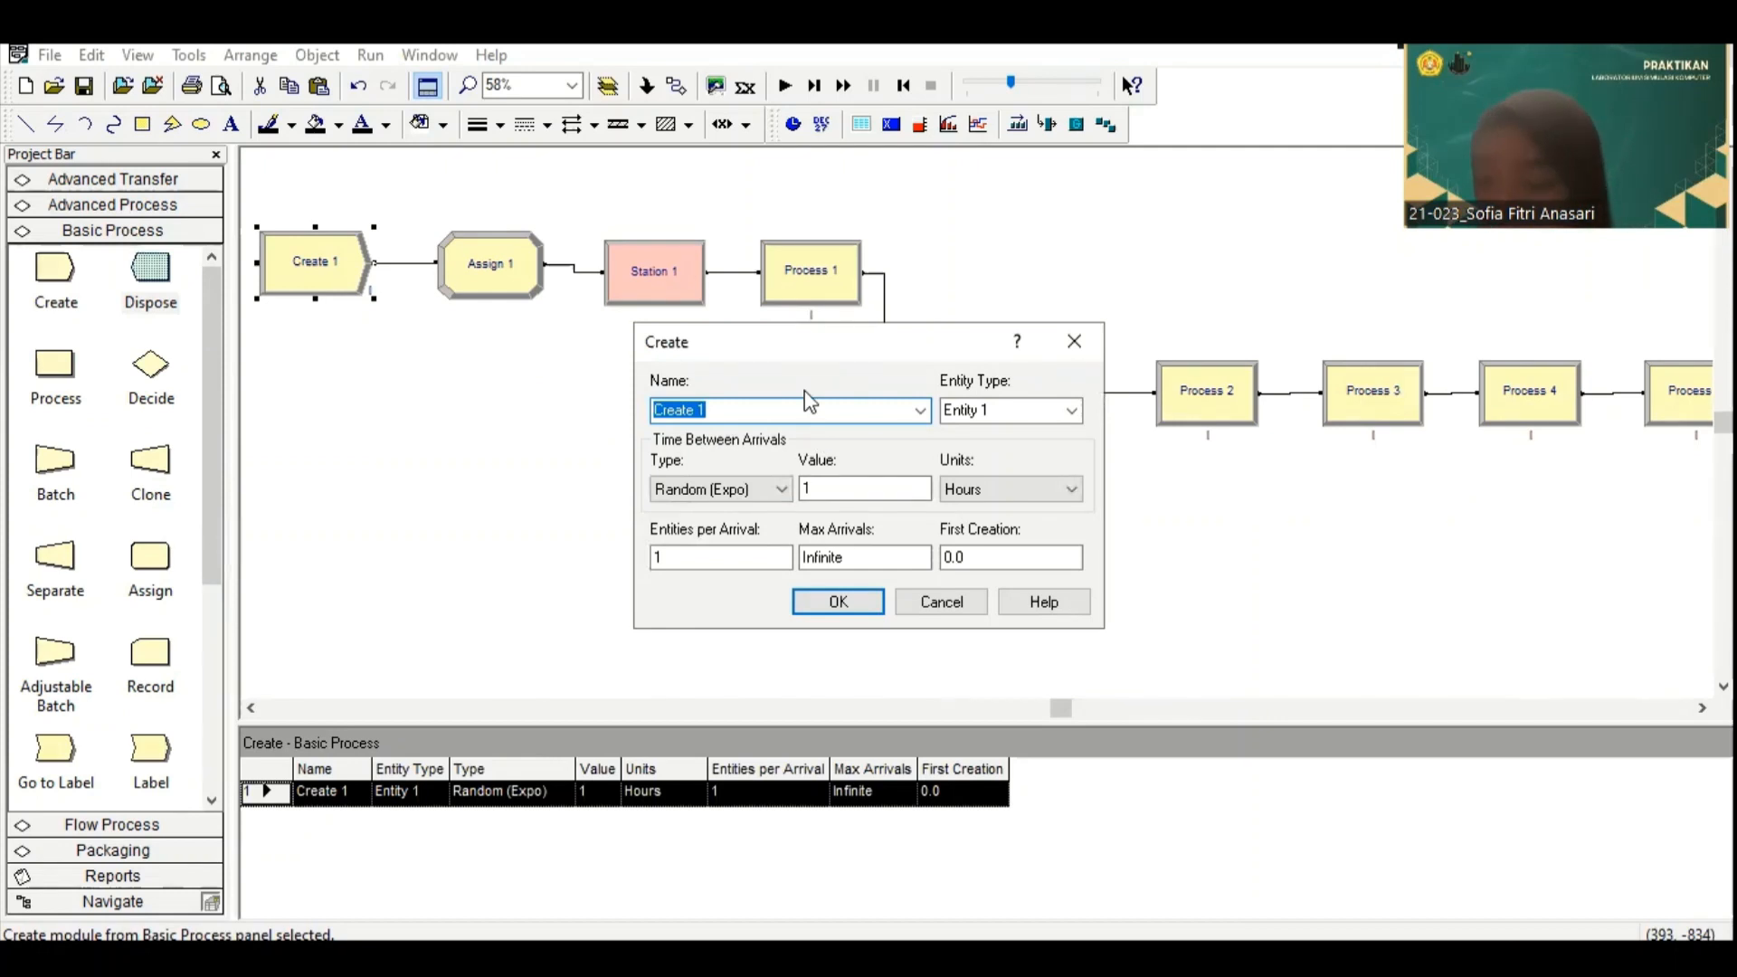
{"action": "type", "text": "Pelangg"}
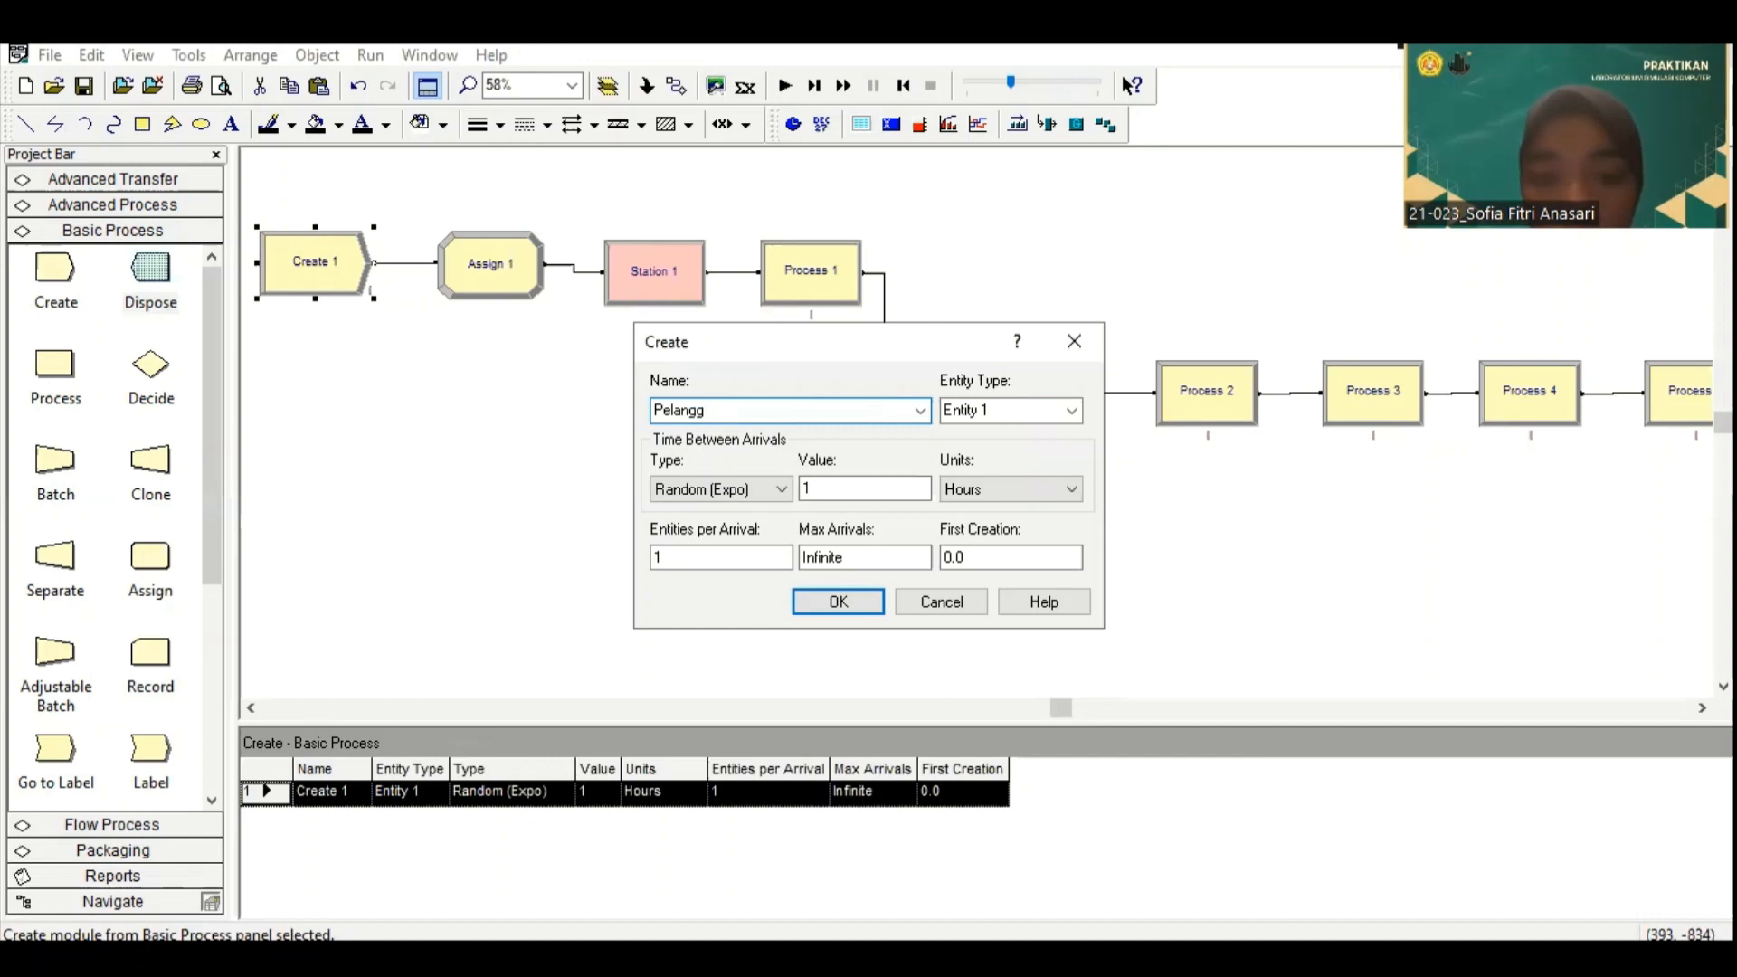
{"action": "type", "text": "an Datang"}
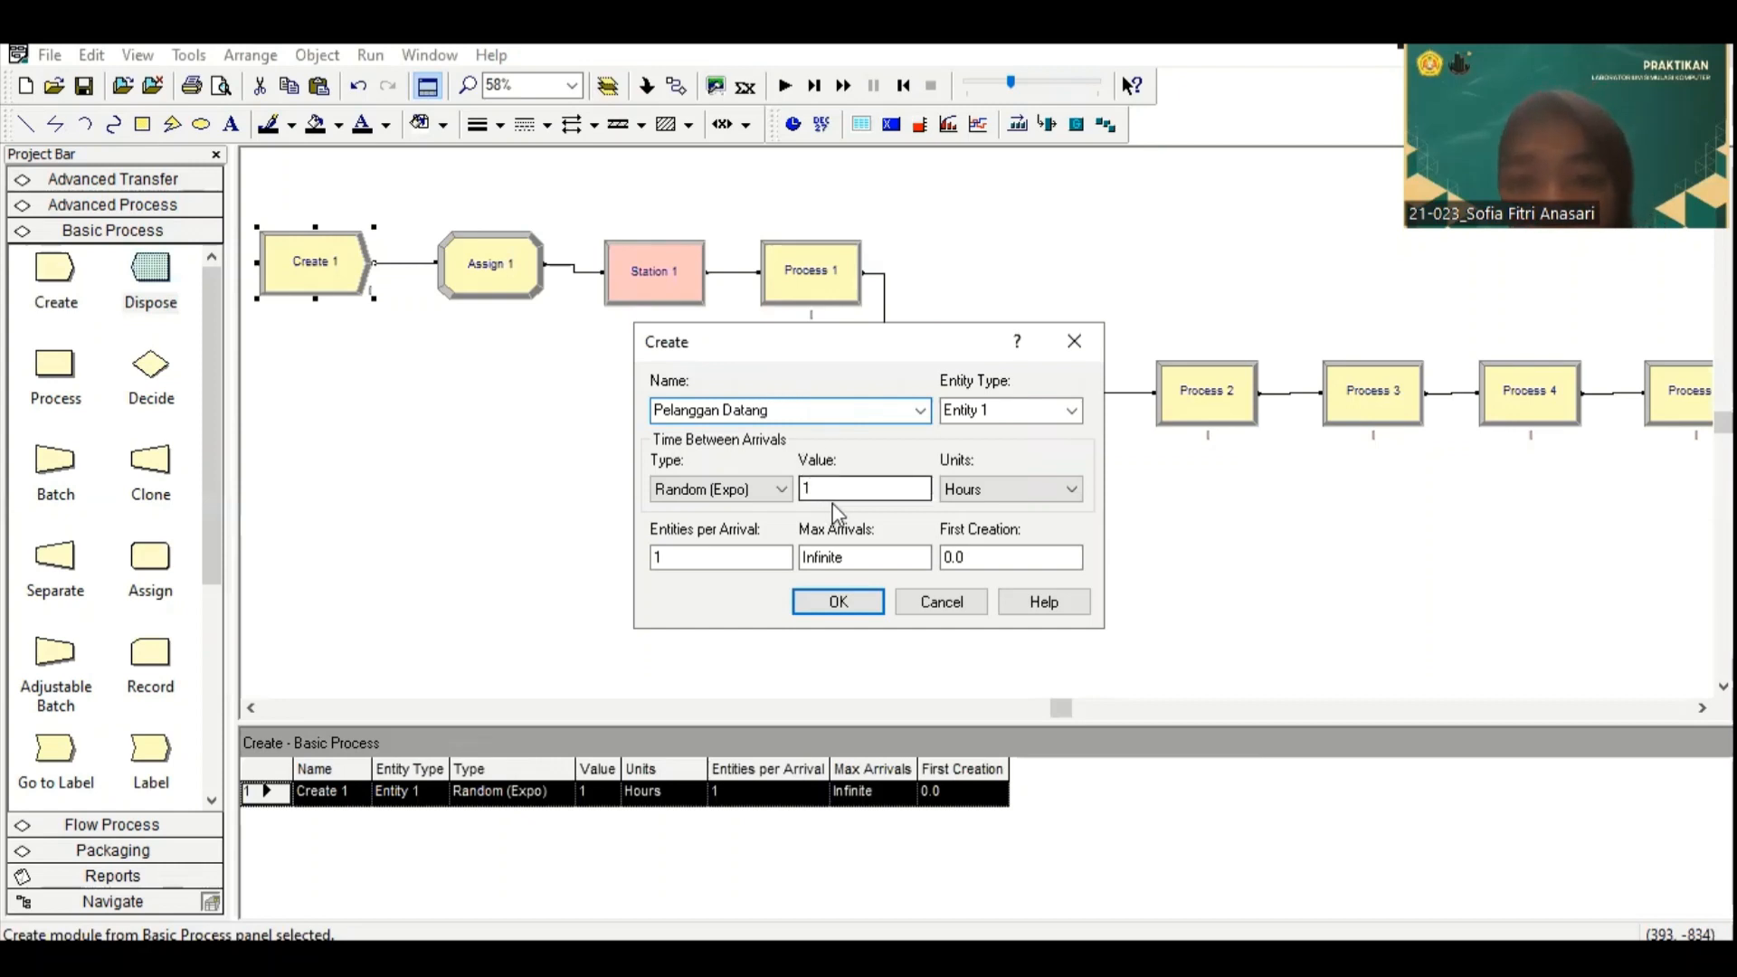
Step: Set the Create module's time between arrivals units to Minutes and its maximum arrivals to 1
{"action": "left_click", "coordinate": [1040, 489]}
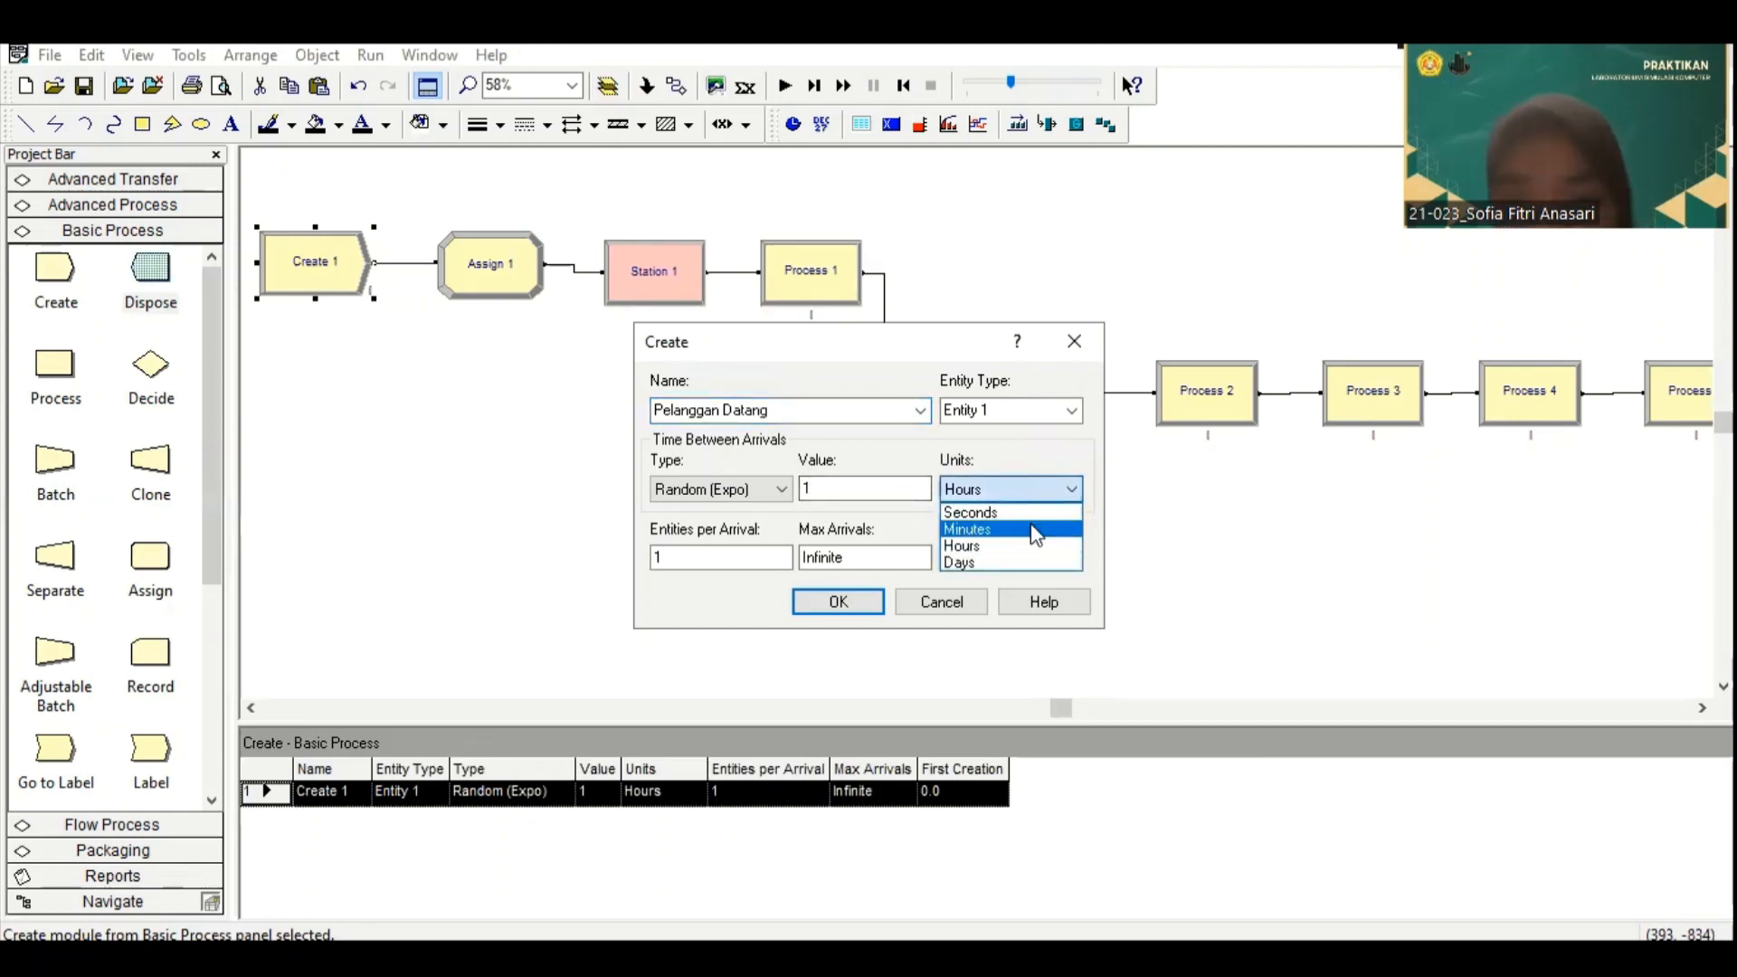
{"action": "left_click", "coordinate": [1032, 528]}
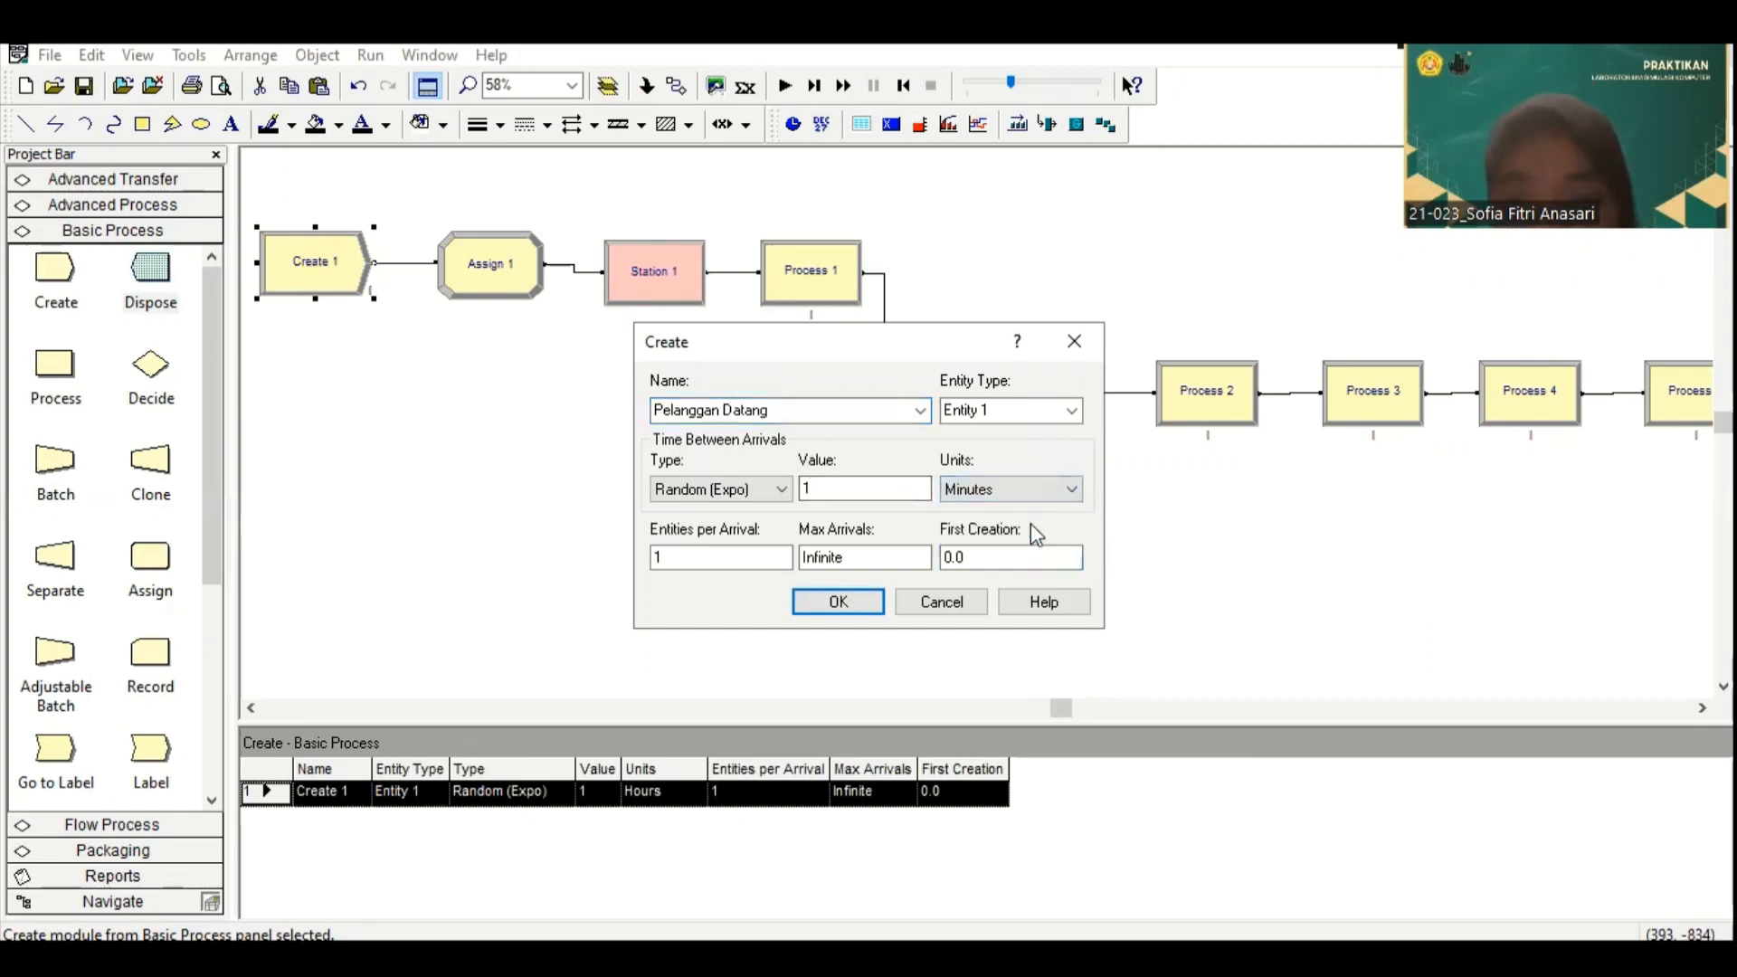
{"action": "double_click", "coordinate": [865, 556]}
{"action": "type", "text": "1"}
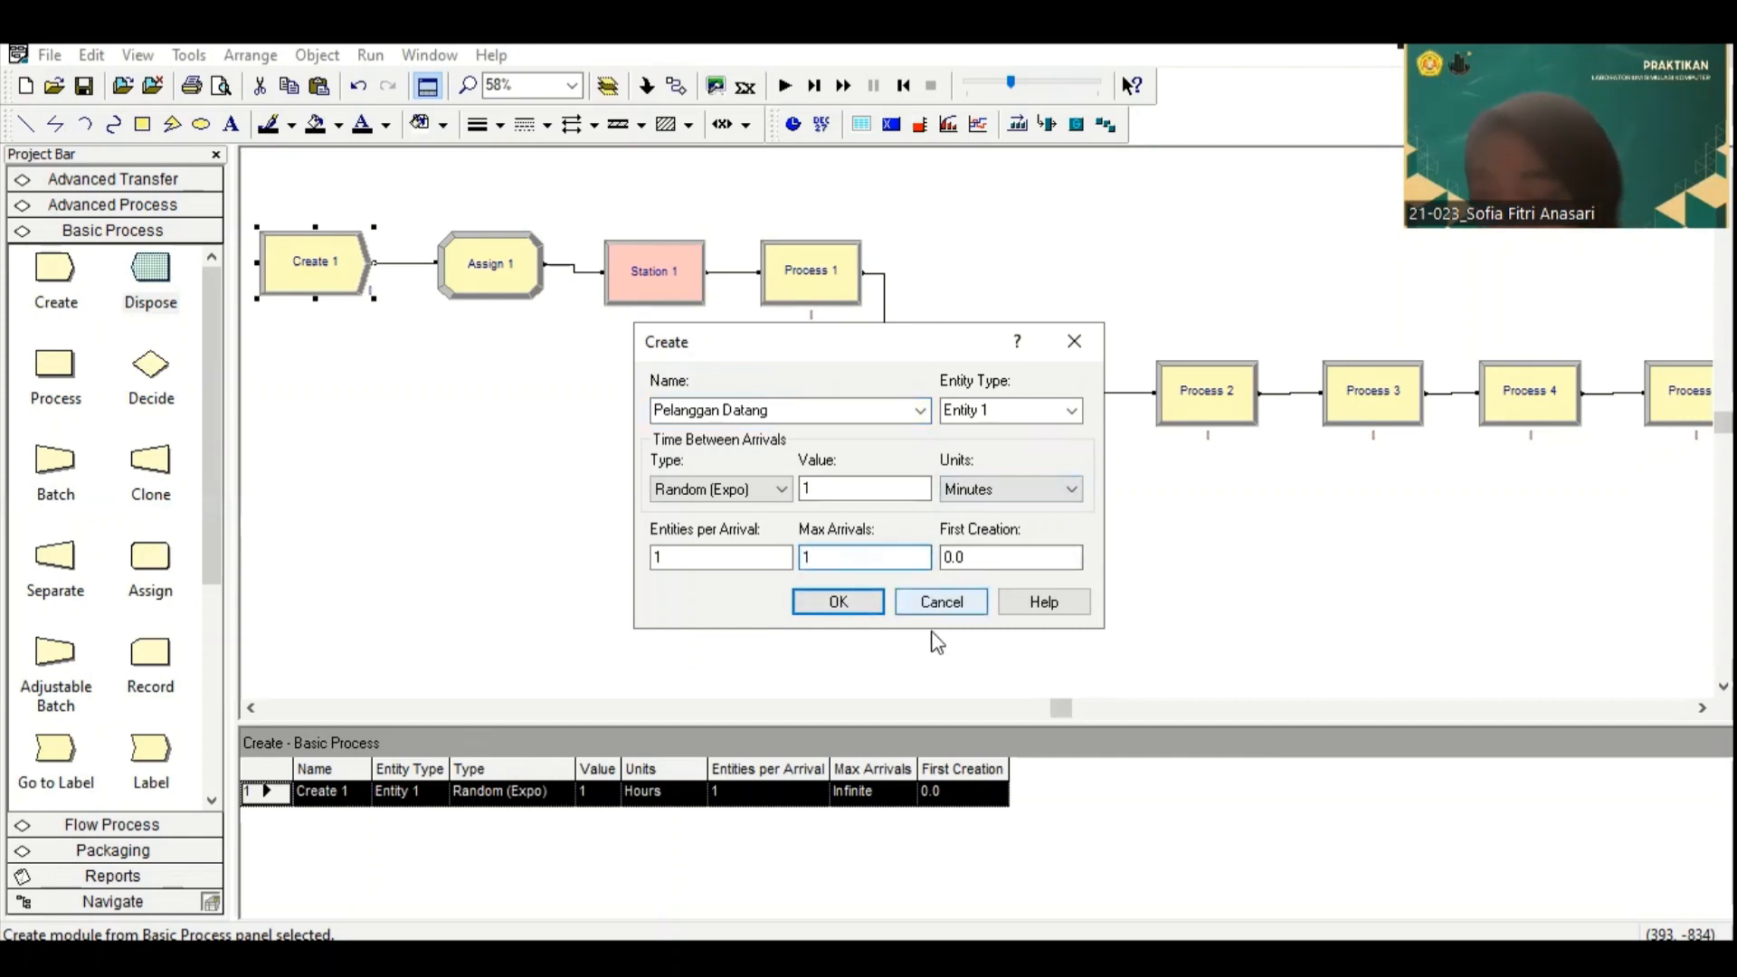
{"action": "left_click", "coordinate": [852, 600]}
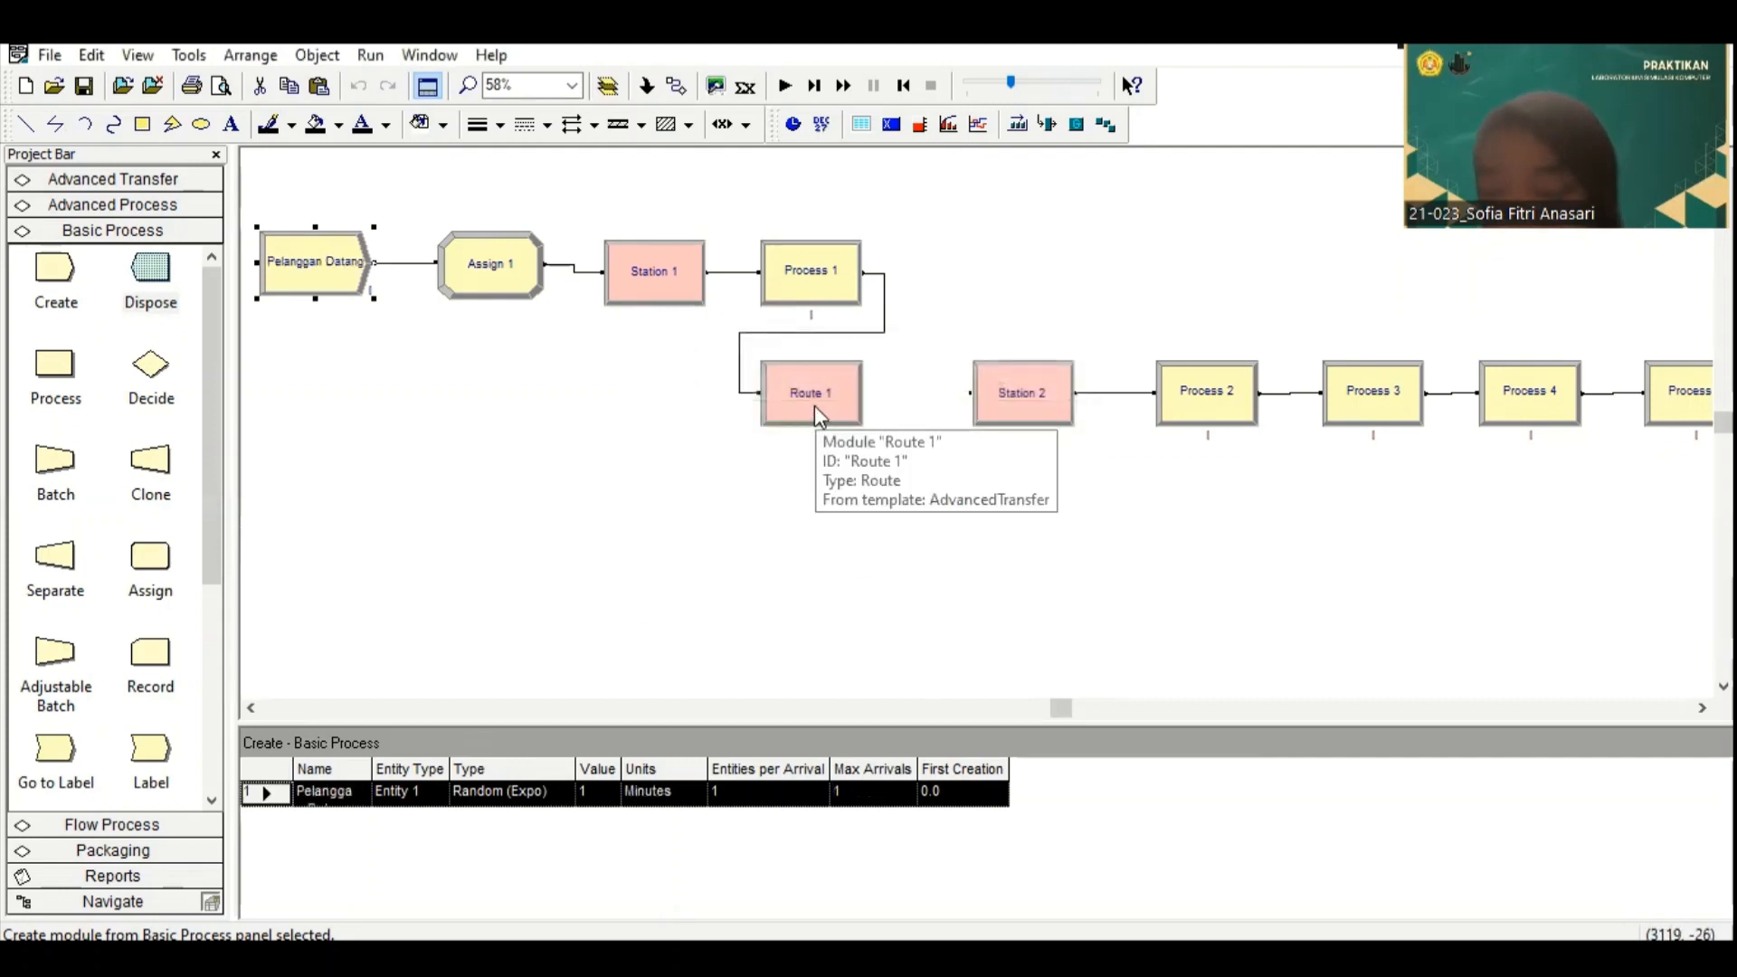
Step: Add an Entity Type assignment with the entity type "Pelanggan 1" to the first Assign module
{"action": "left_click", "coordinate": [491, 267]}
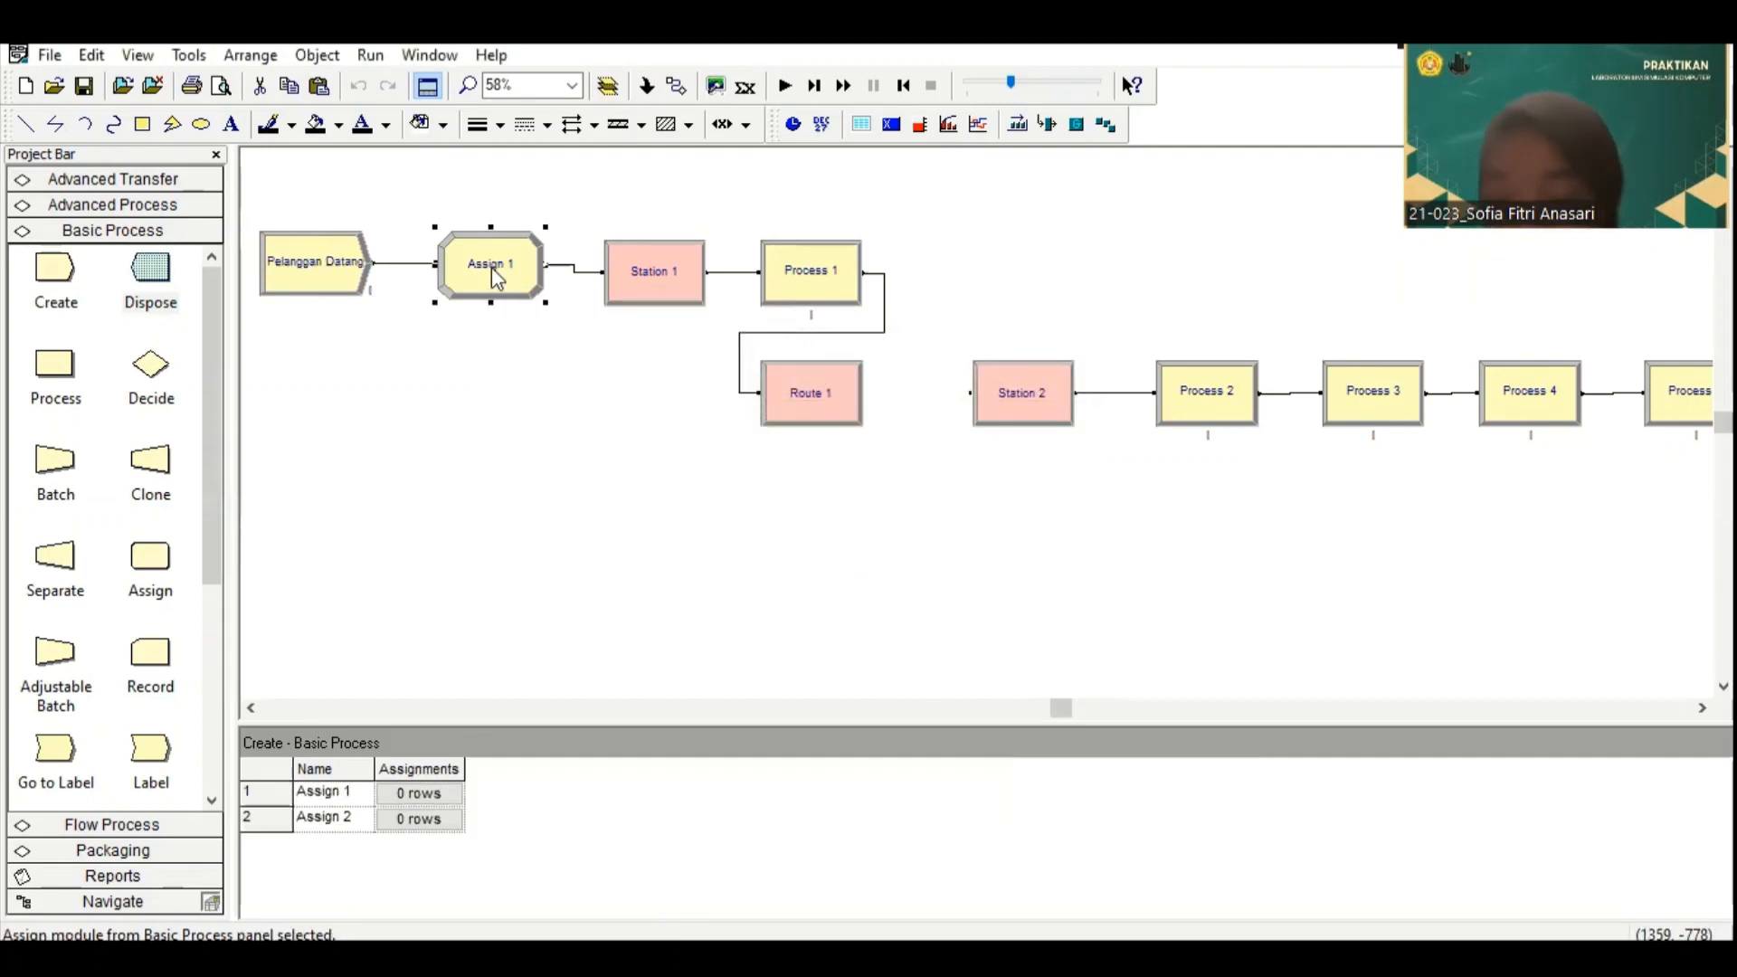
{"action": "double_click", "coordinate": [491, 267]}
{"action": "left_click", "coordinate": [1176, 461]}
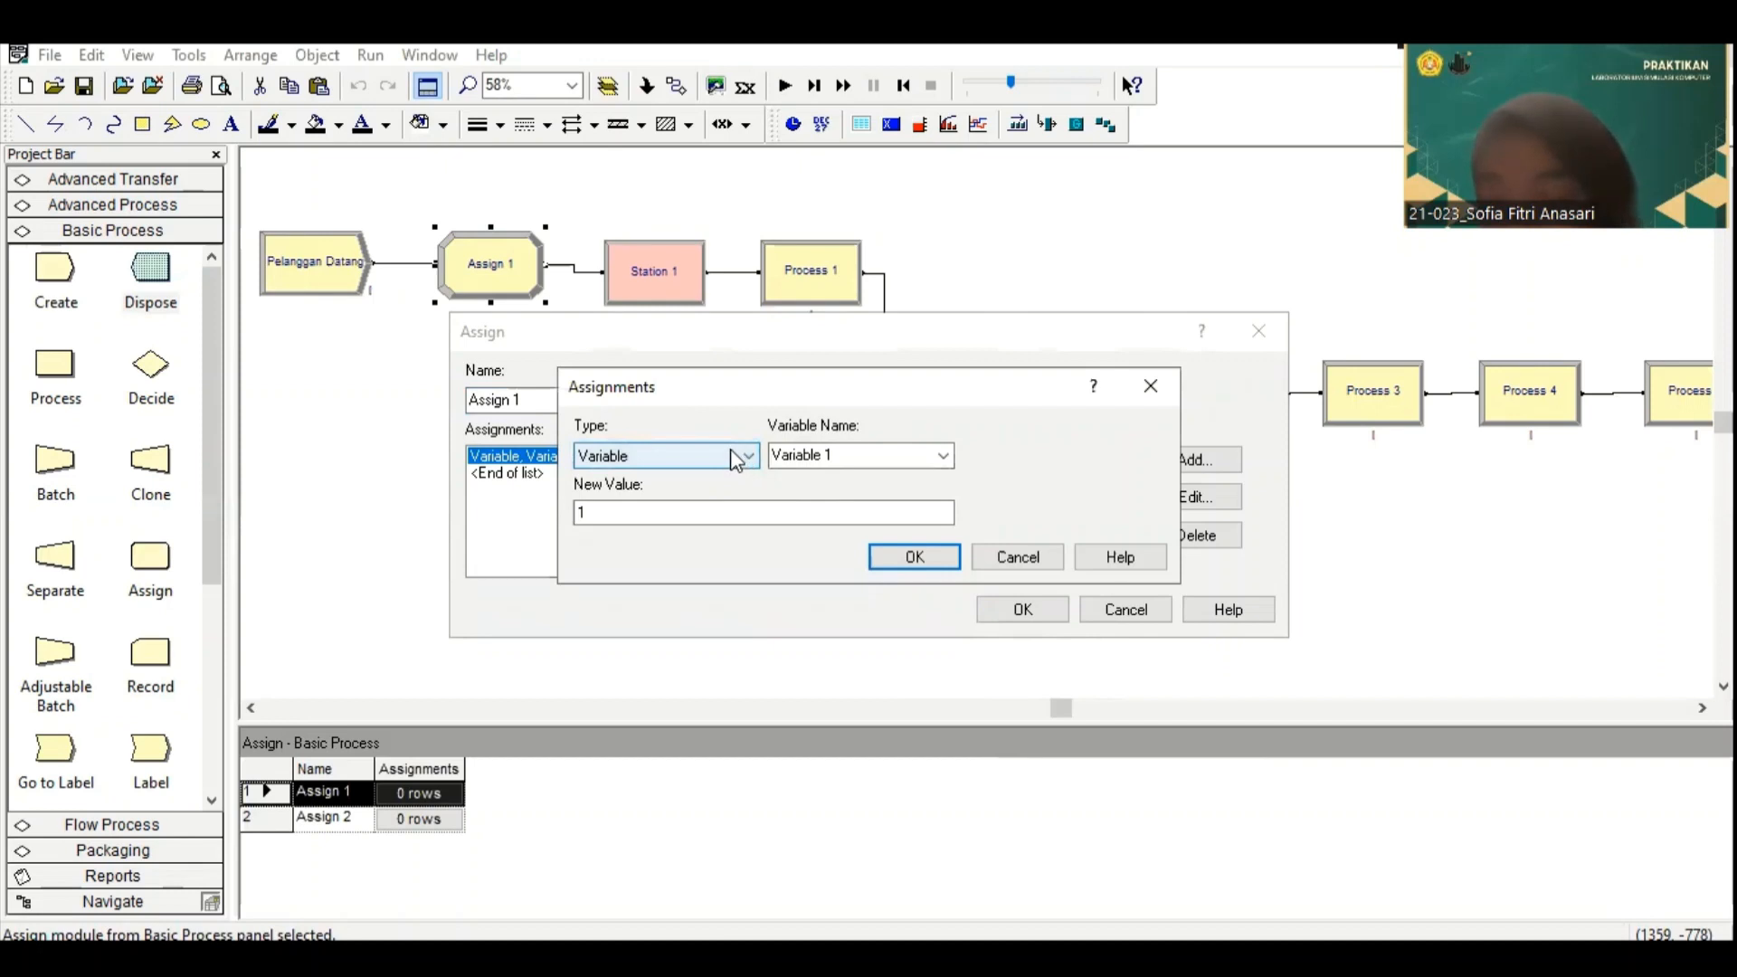
{"action": "left_click", "coordinate": [707, 453]}
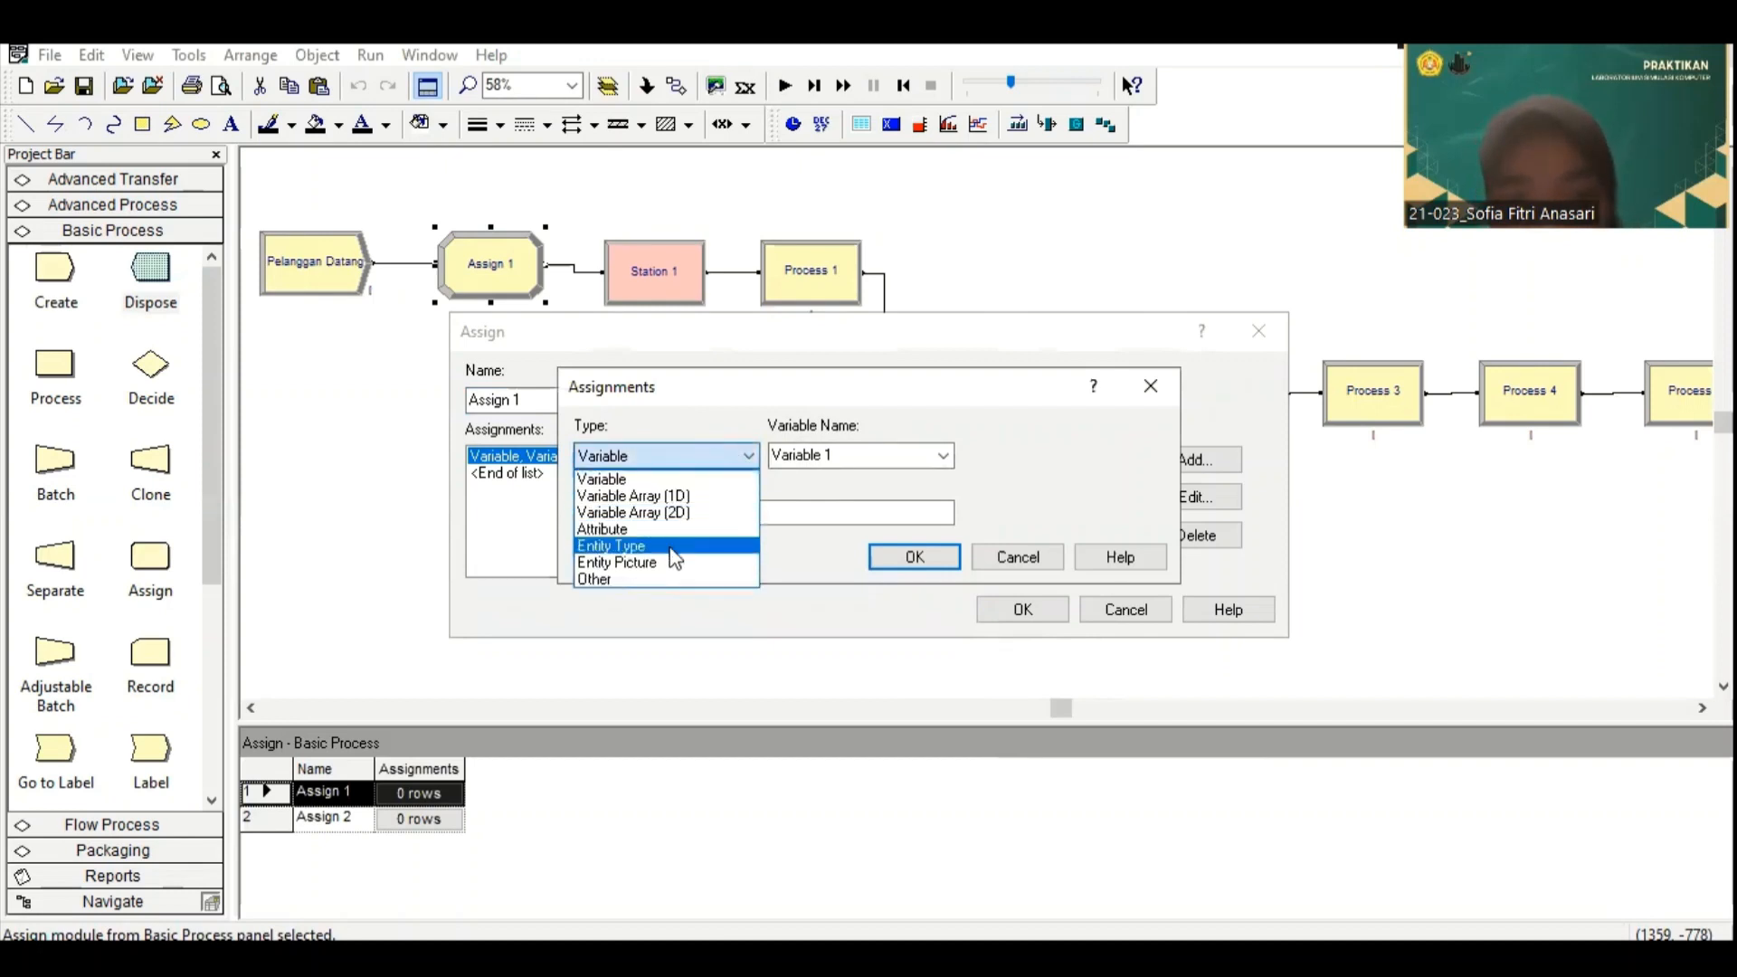
{"action": "left_click", "coordinate": [668, 548]}
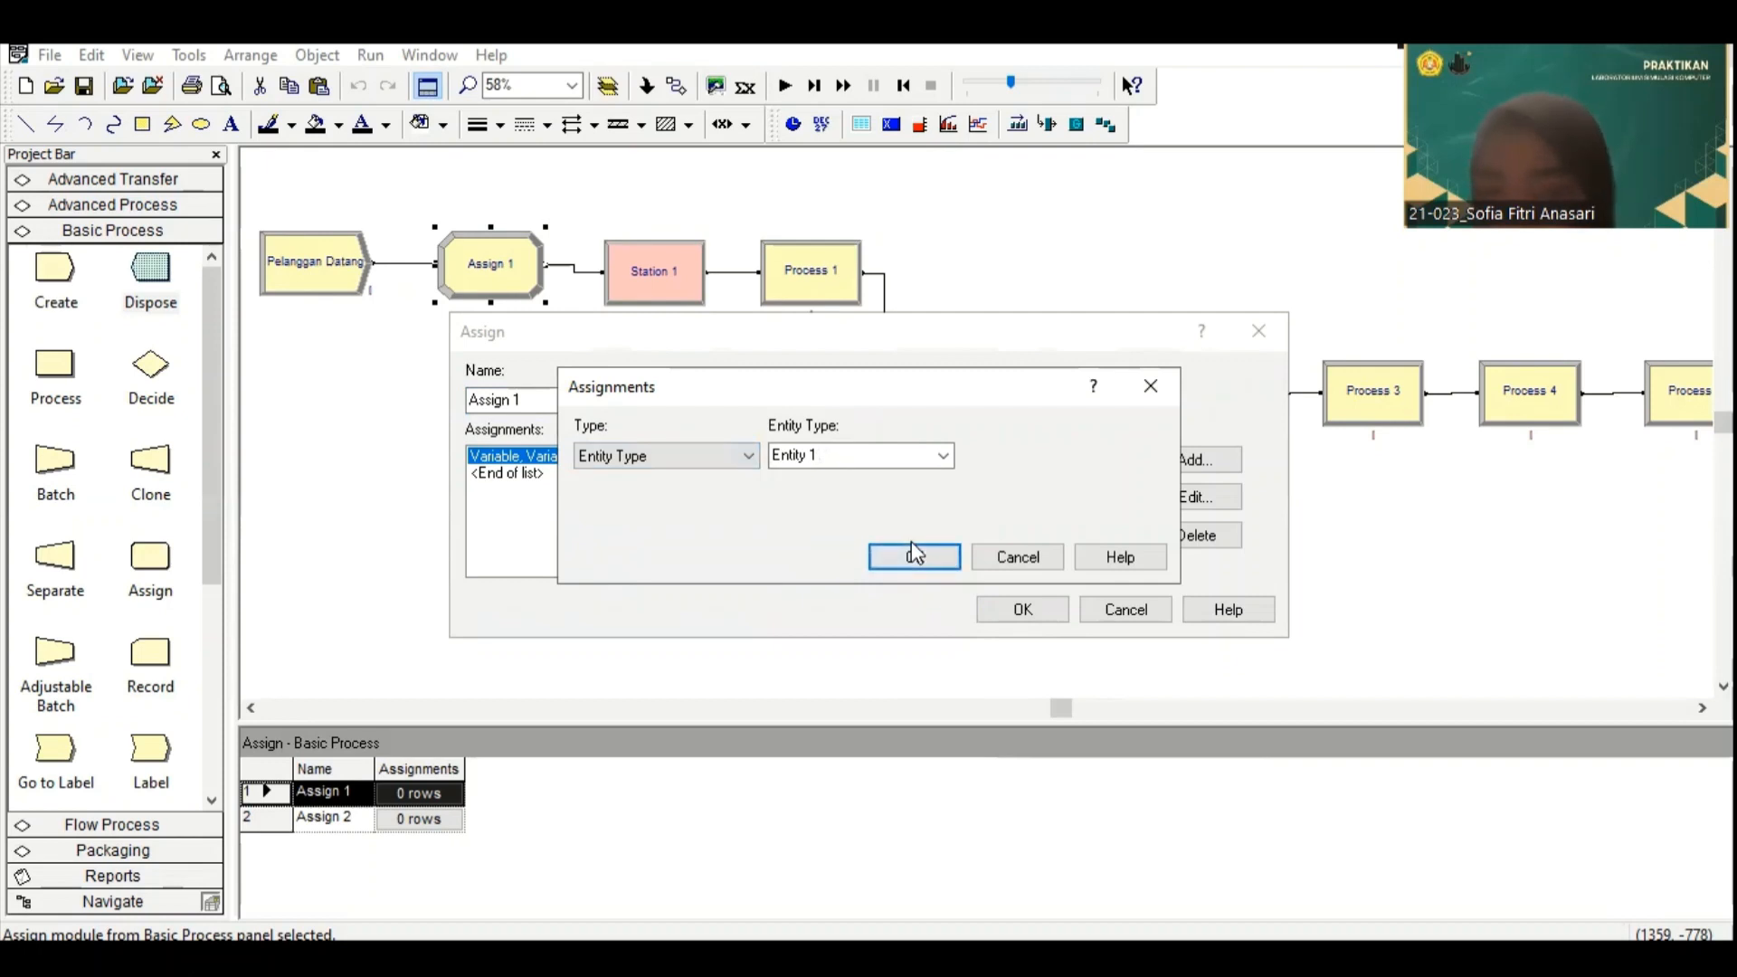
{"action": "left_click", "coordinate": [879, 456]}
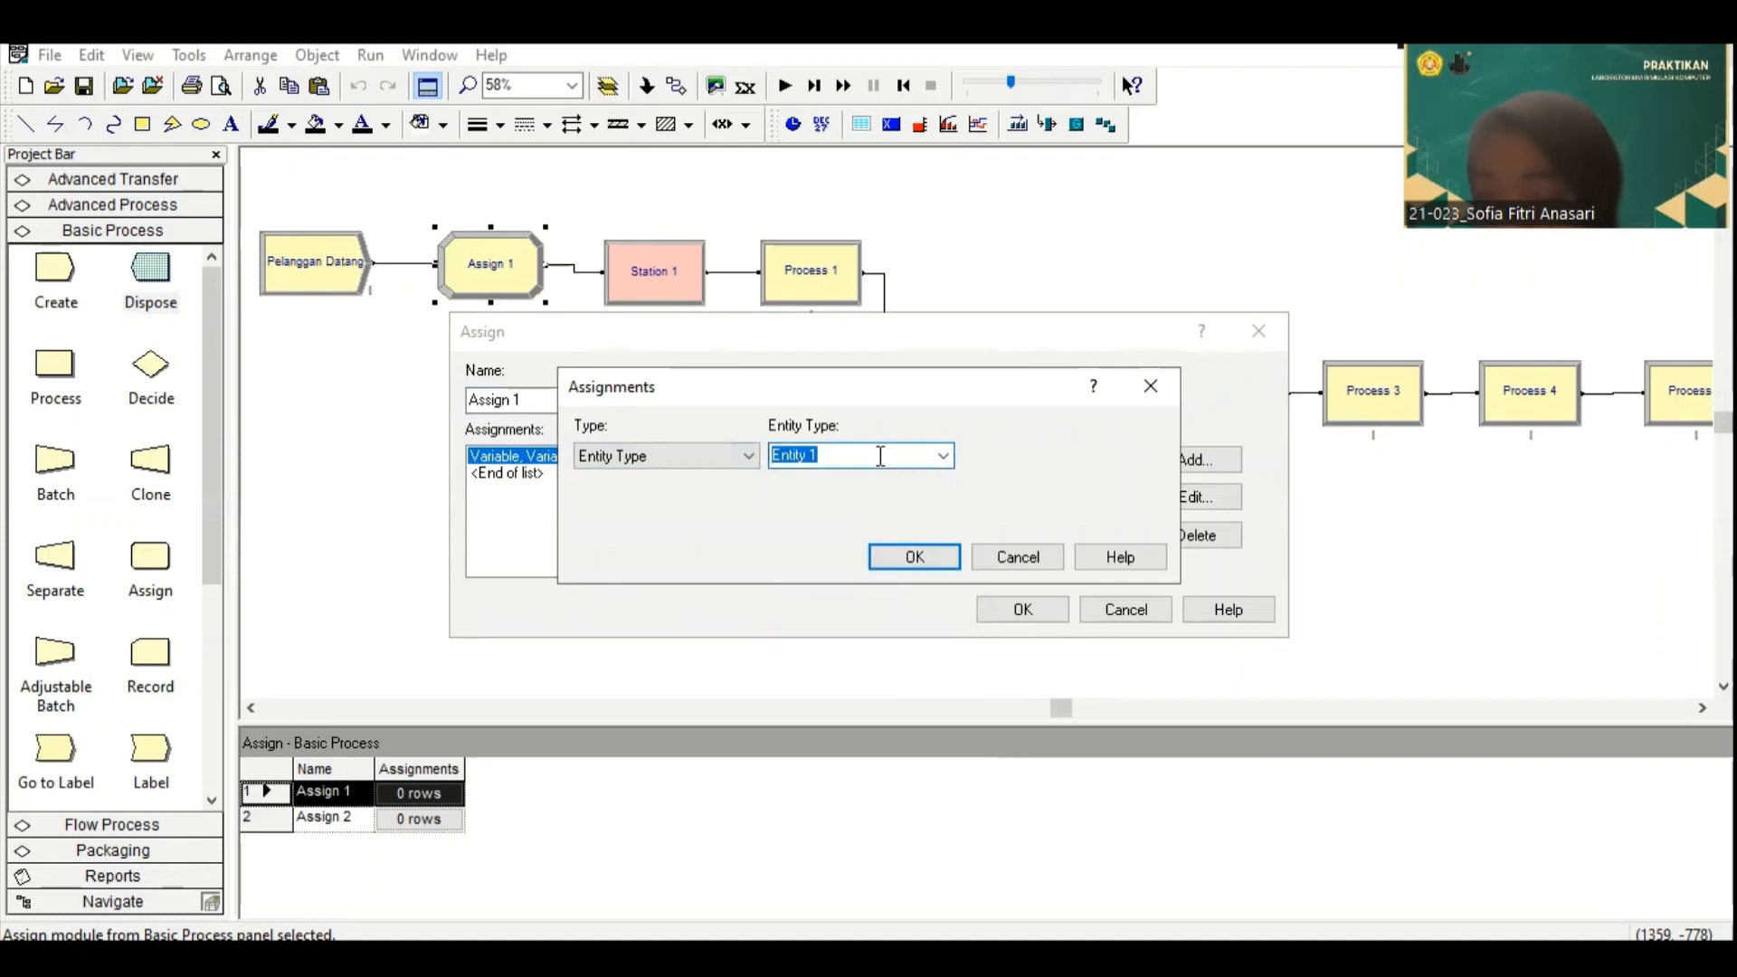
{"action": "type", "text": "P"}
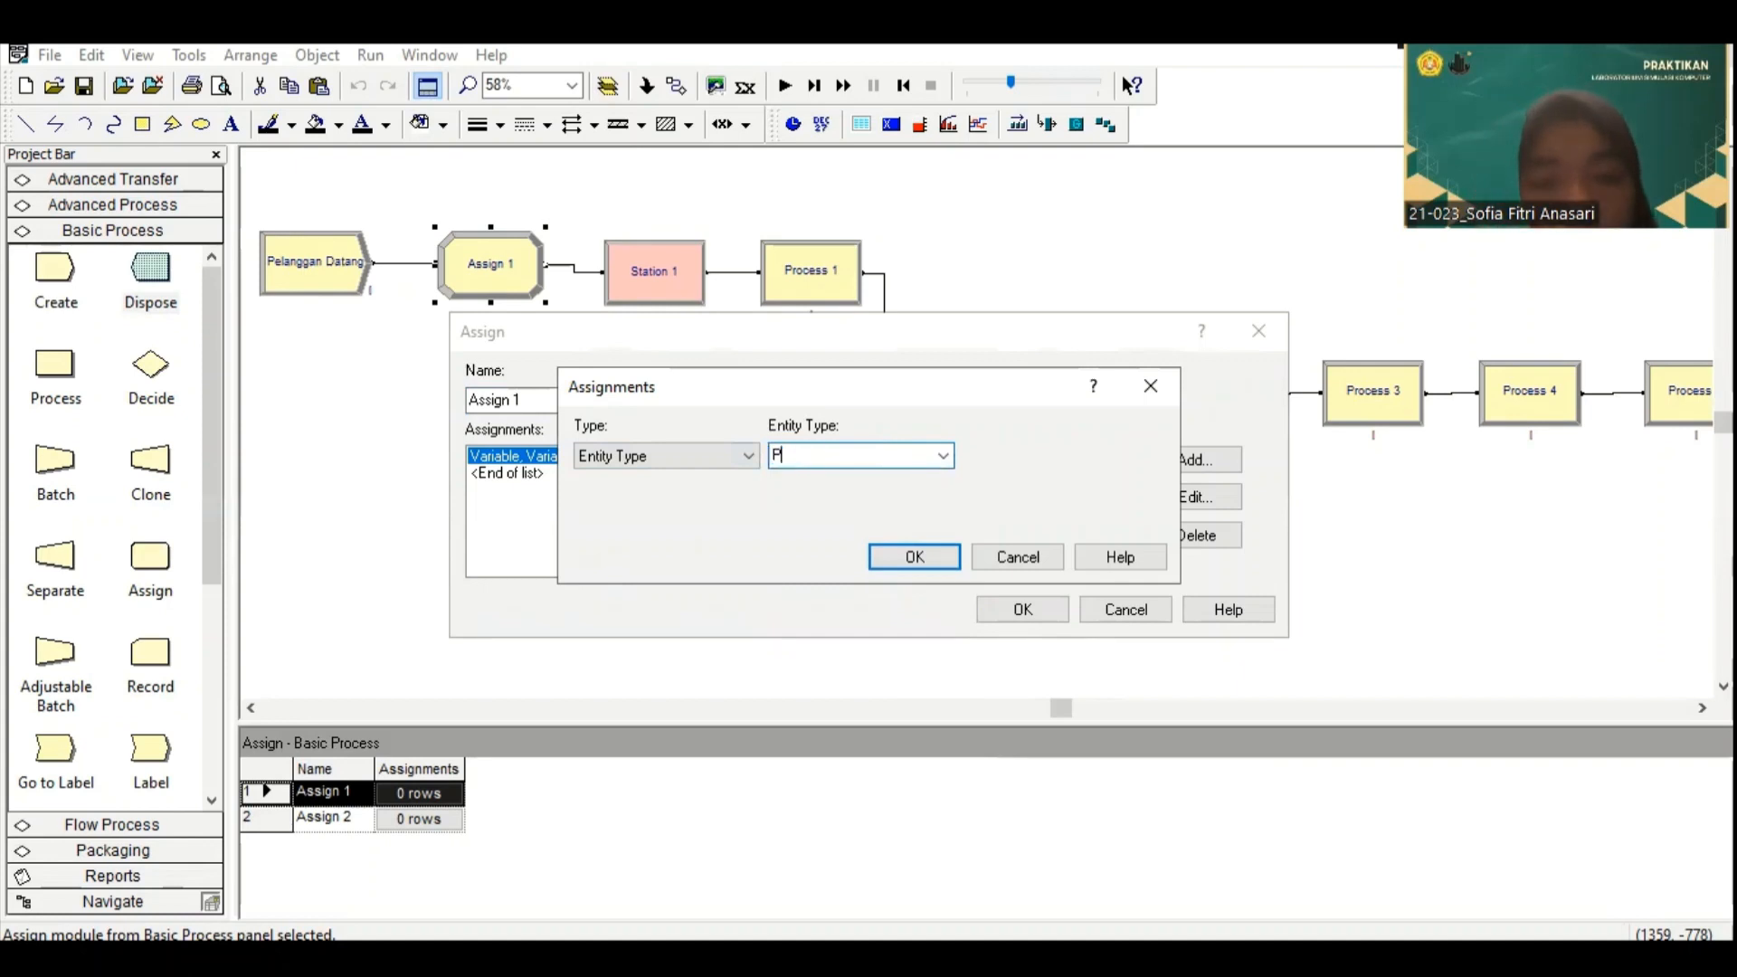
{"action": "type", "text": "elanggan 1"}
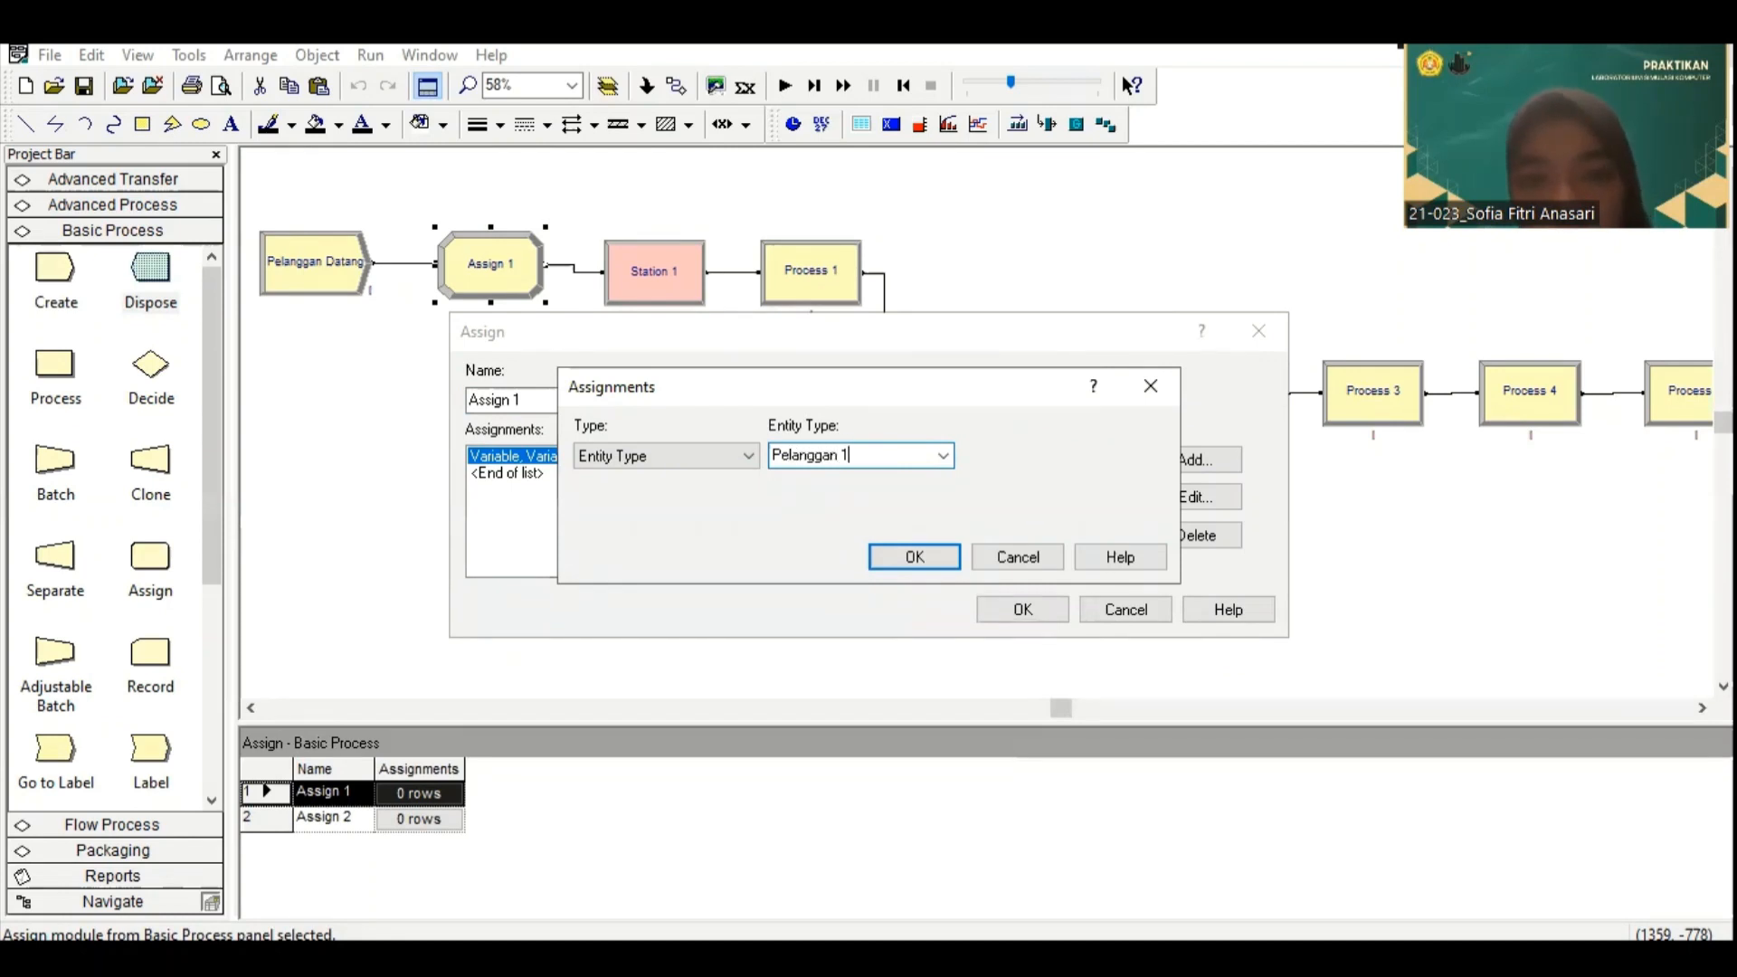
{"action": "left_click", "coordinate": [923, 554]}
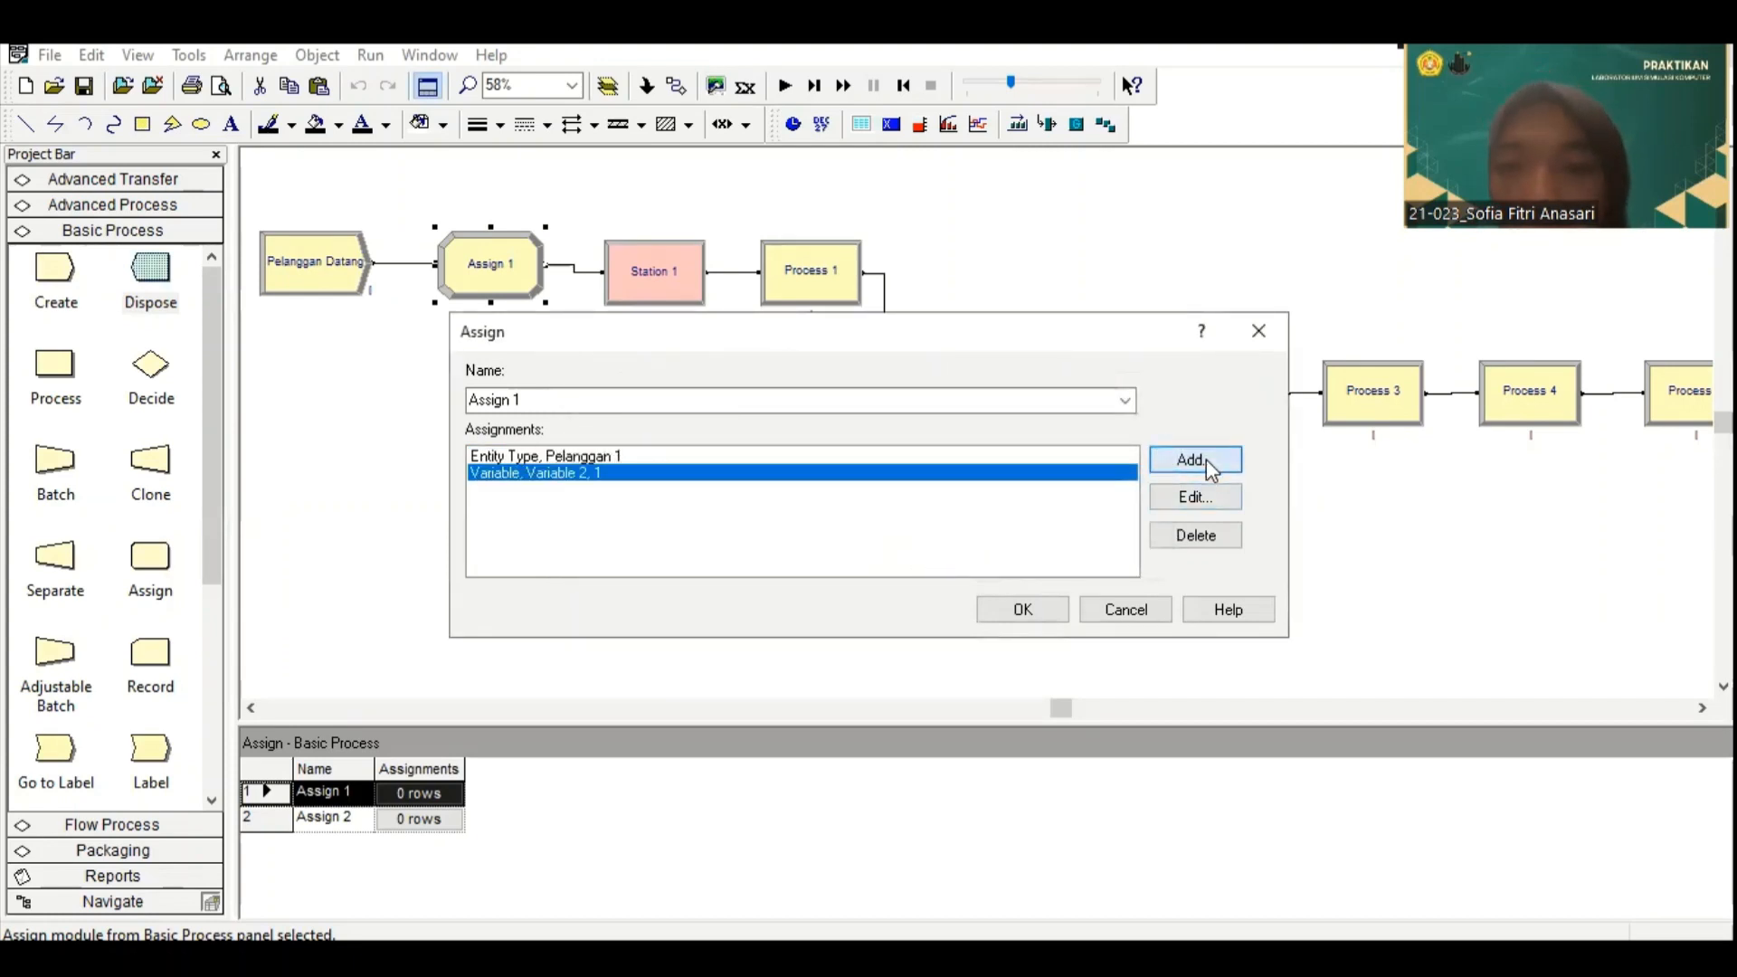
Step: Add an Entity Picture assignment using Picture.Report to the first Assign module and accept the module's settings
{"action": "left_click", "coordinate": [1196, 460]}
{"action": "left_click", "coordinate": [731, 459]}
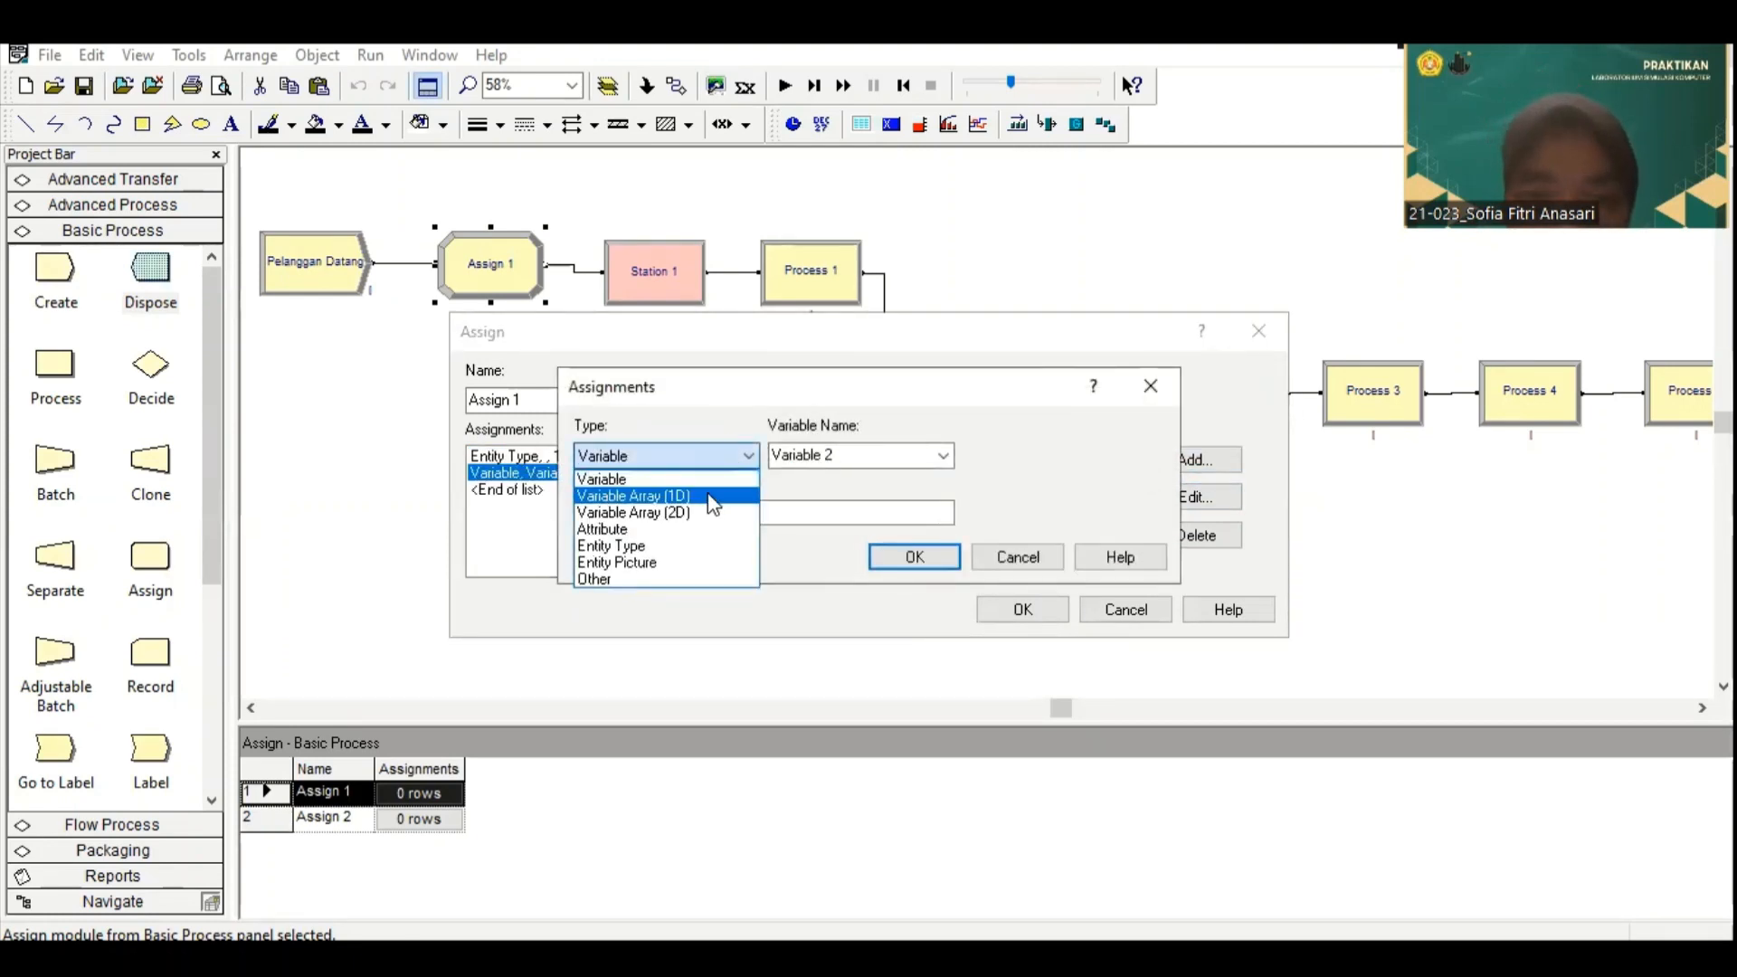
{"action": "left_click", "coordinate": [695, 563]}
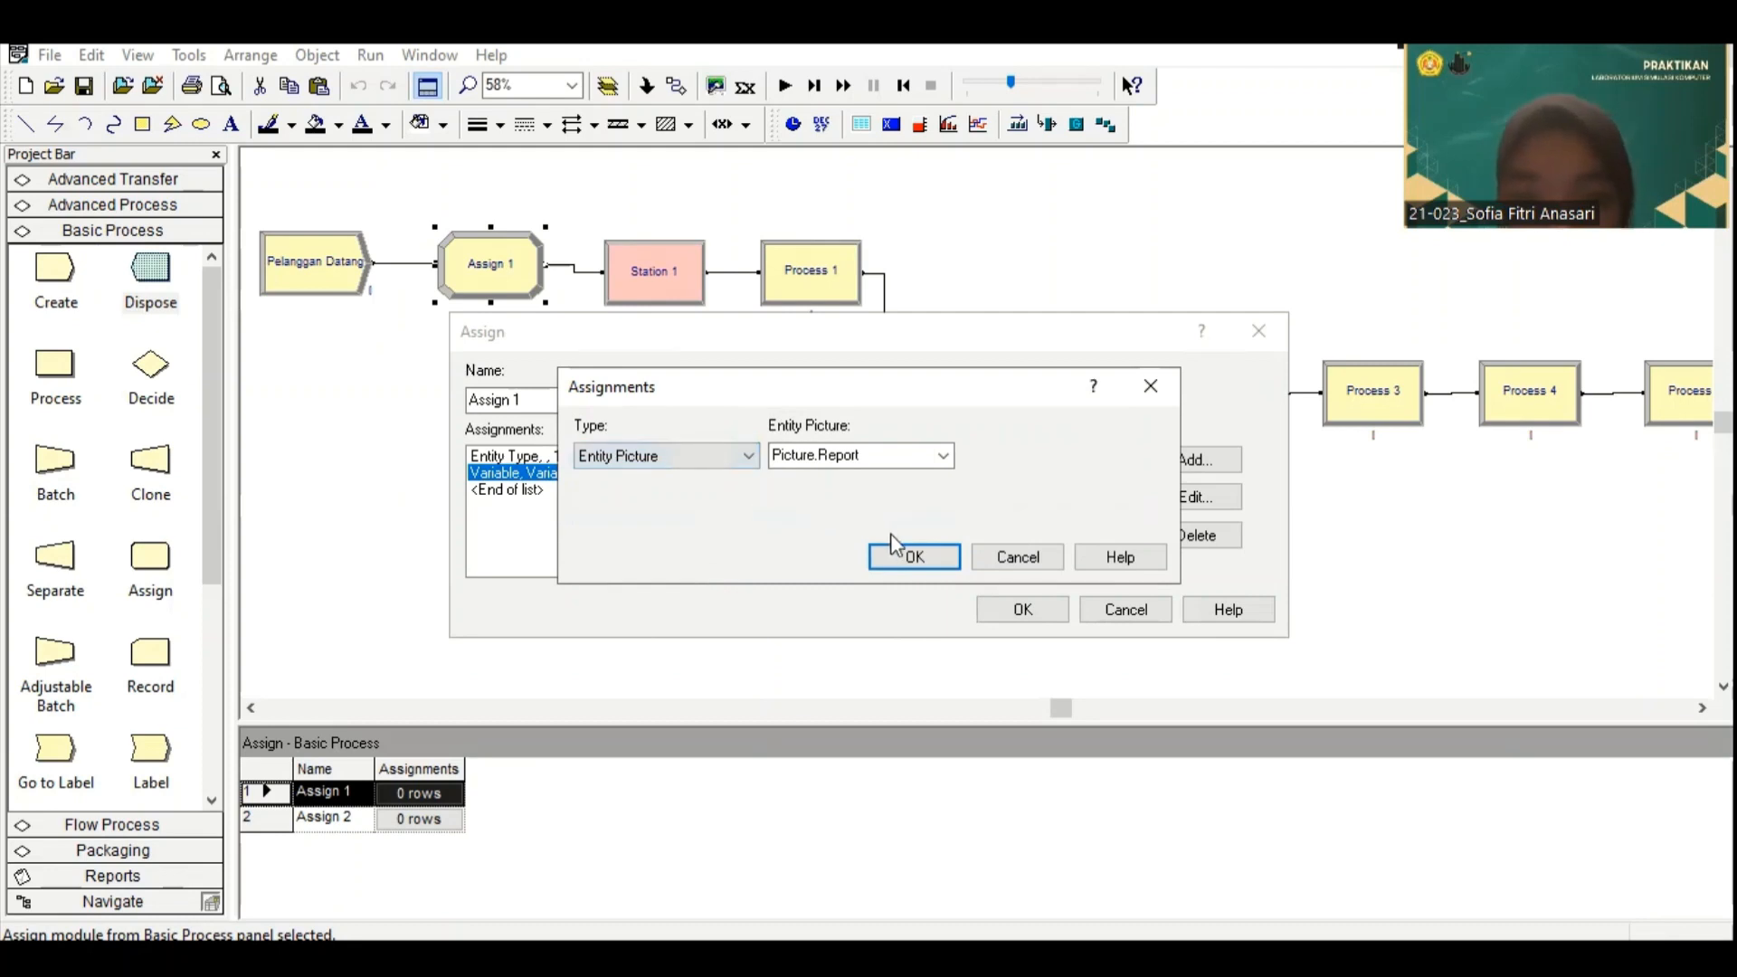
{"action": "left_click", "coordinate": [916, 558]}
{"action": "left_click", "coordinate": [1008, 609]}
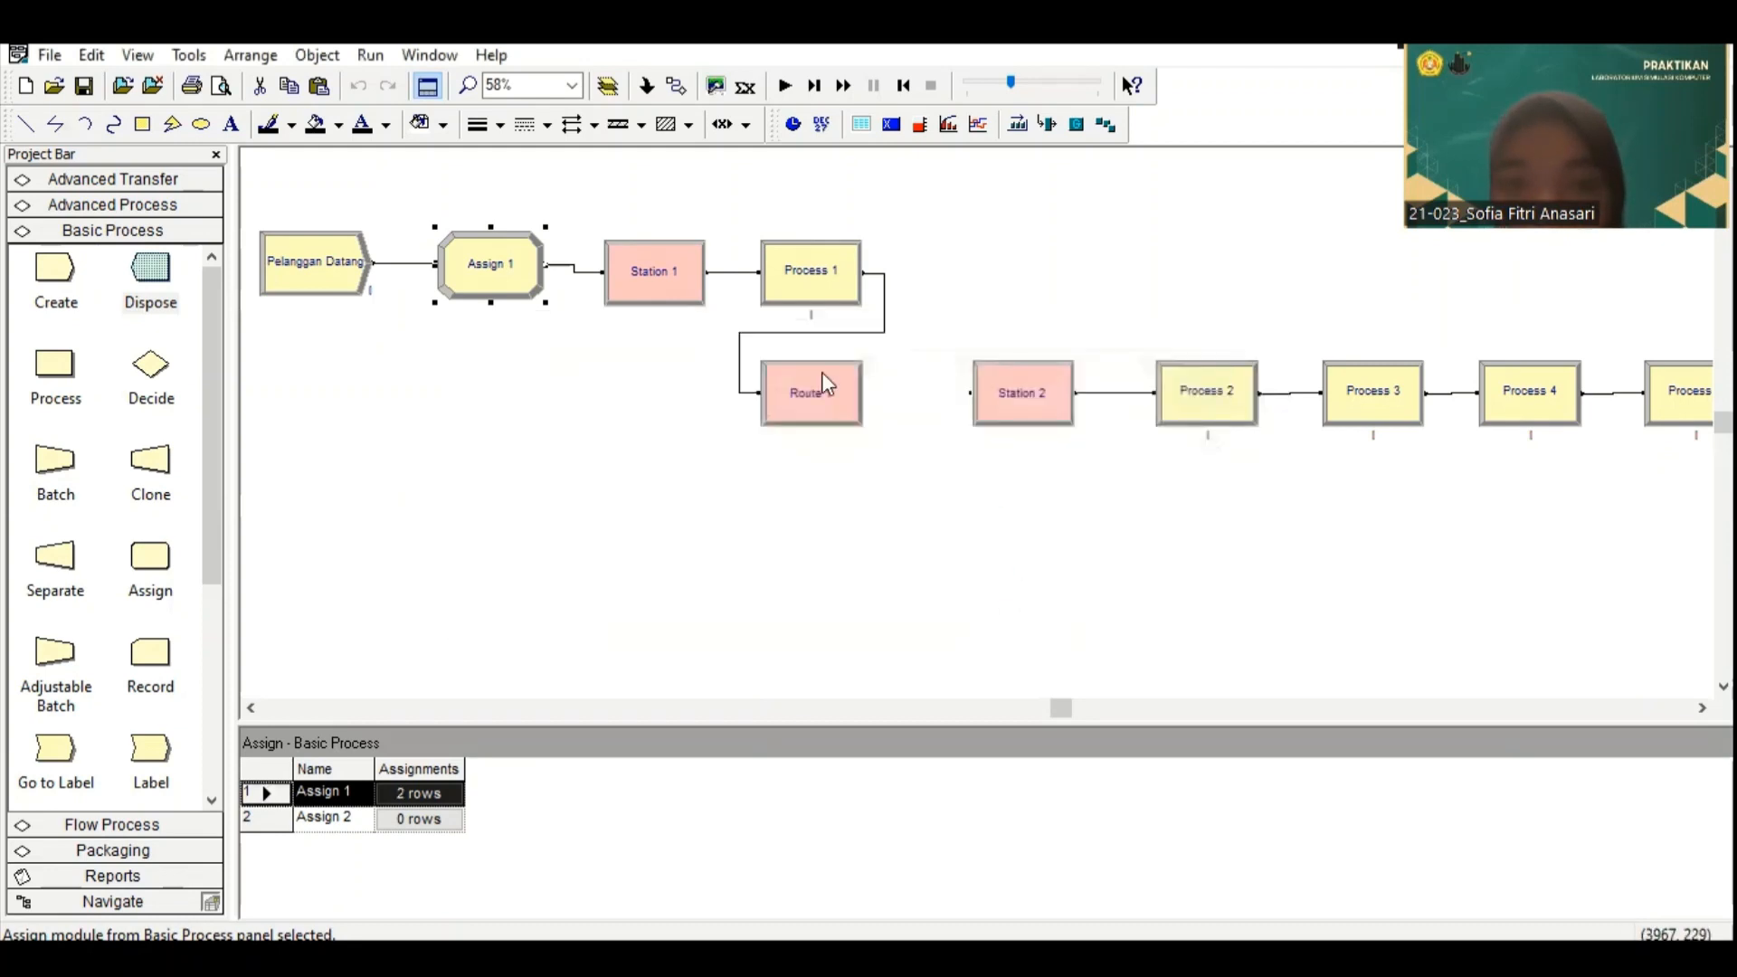
Step: Rename the first Station module "Pos Antrian"
{"action": "scroll", "coordinate": [658, 317], "scroll_direction": "down", "scroll_amount": 1}
{"action": "scroll", "coordinate": [666, 241], "scroll_direction": "up", "scroll_amount": 1}
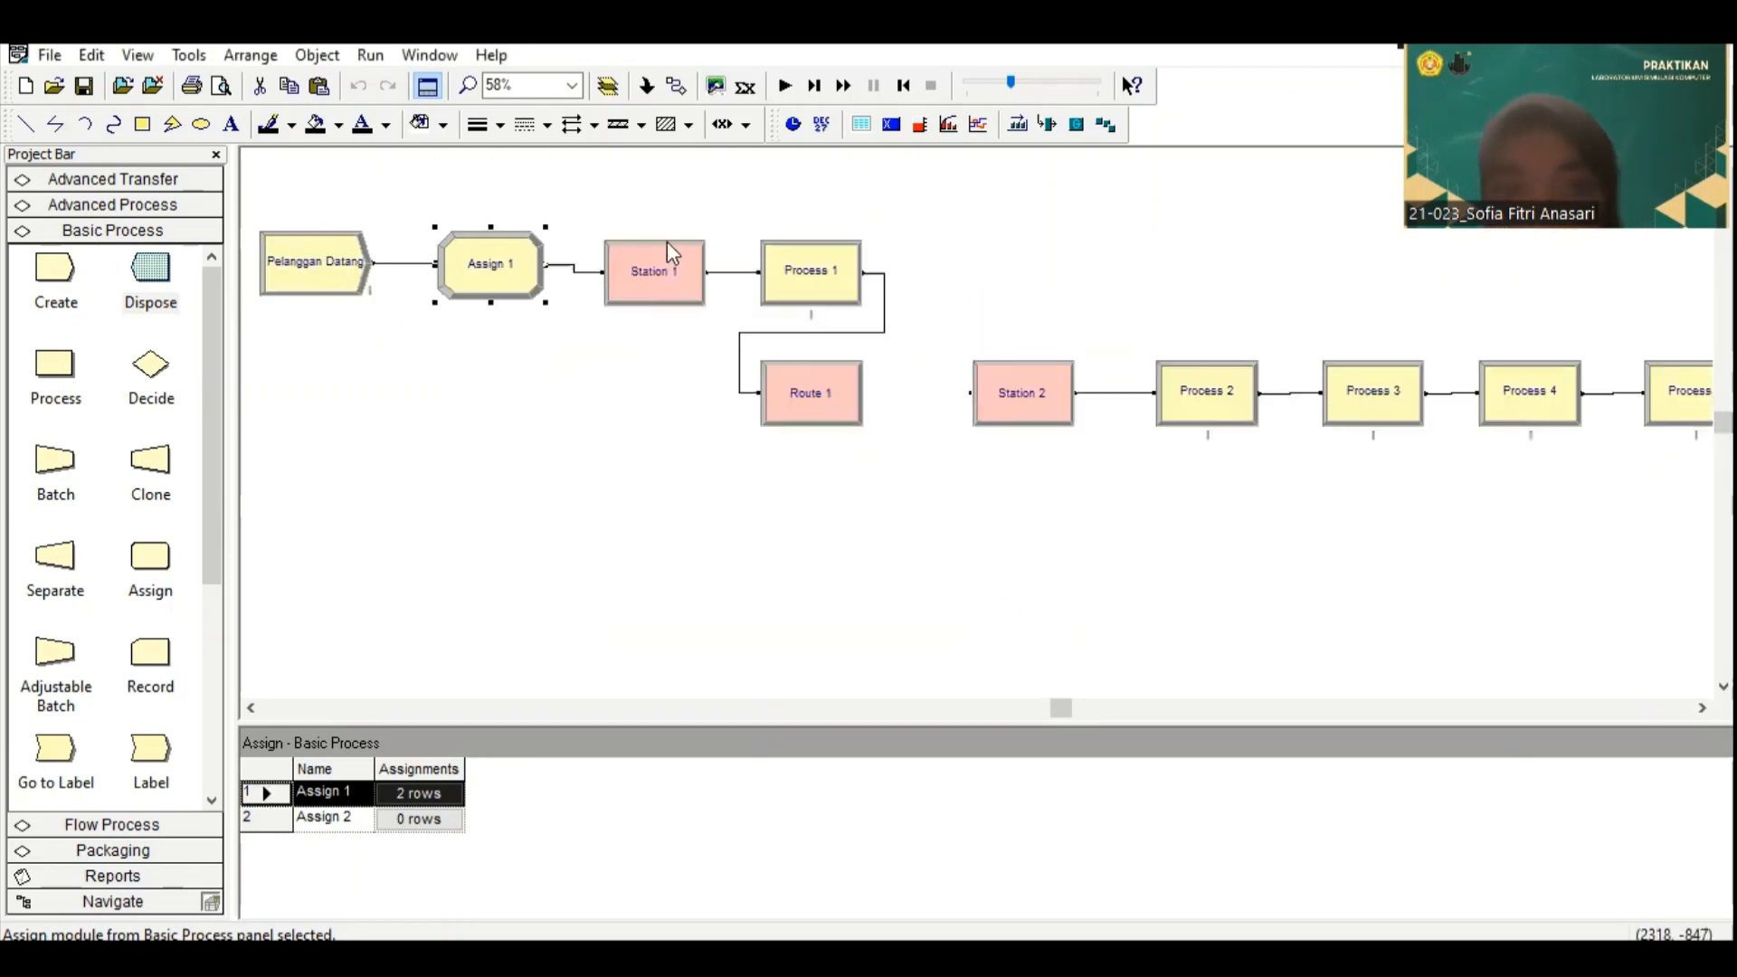
{"action": "double_click", "coordinate": [654, 264]}
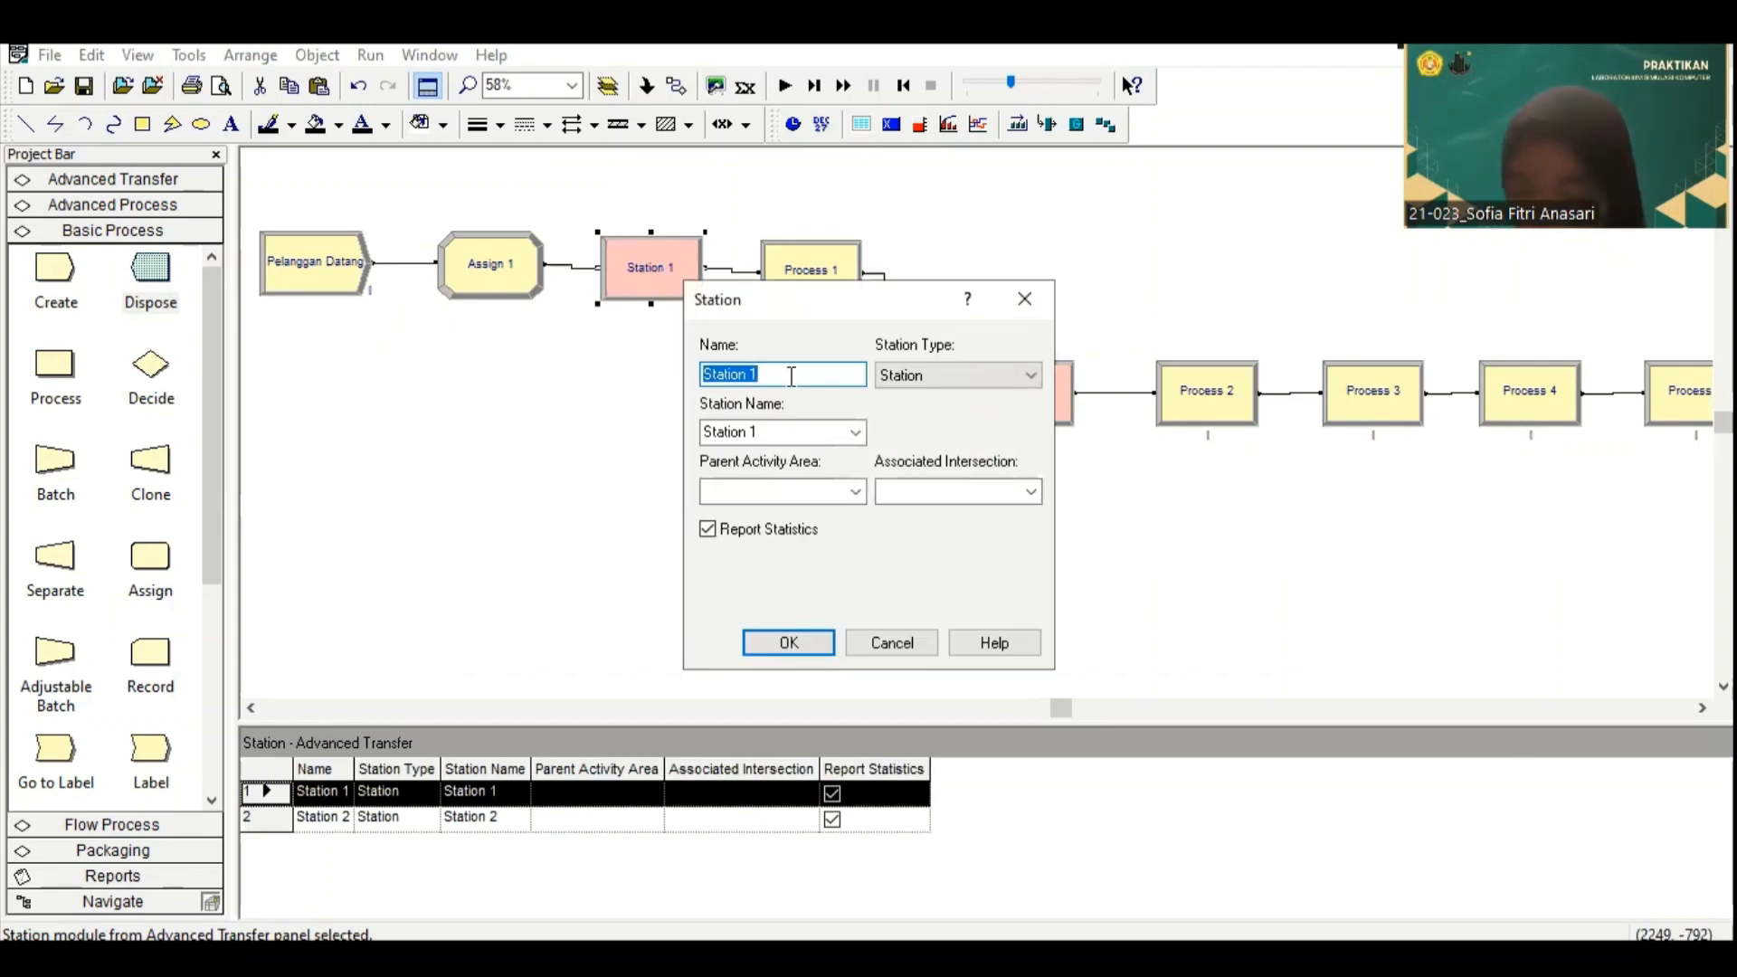
{"action": "type", "text": "Pos"}
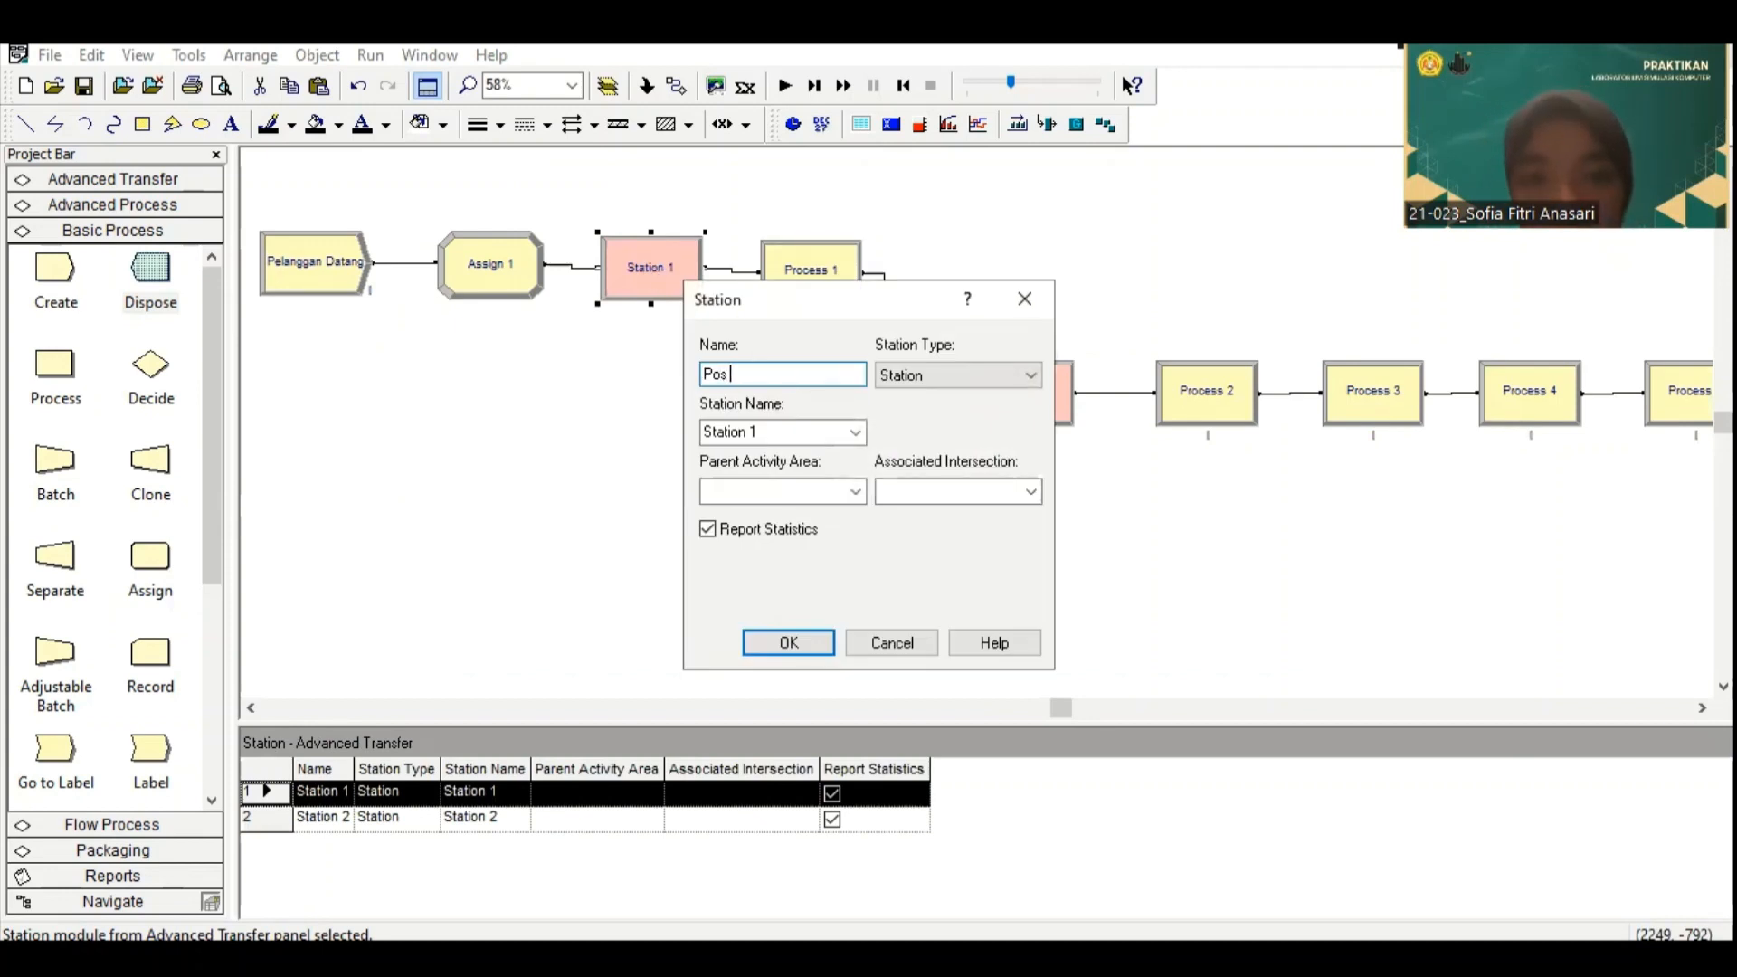
{"action": "type", "text": " Antrian"}
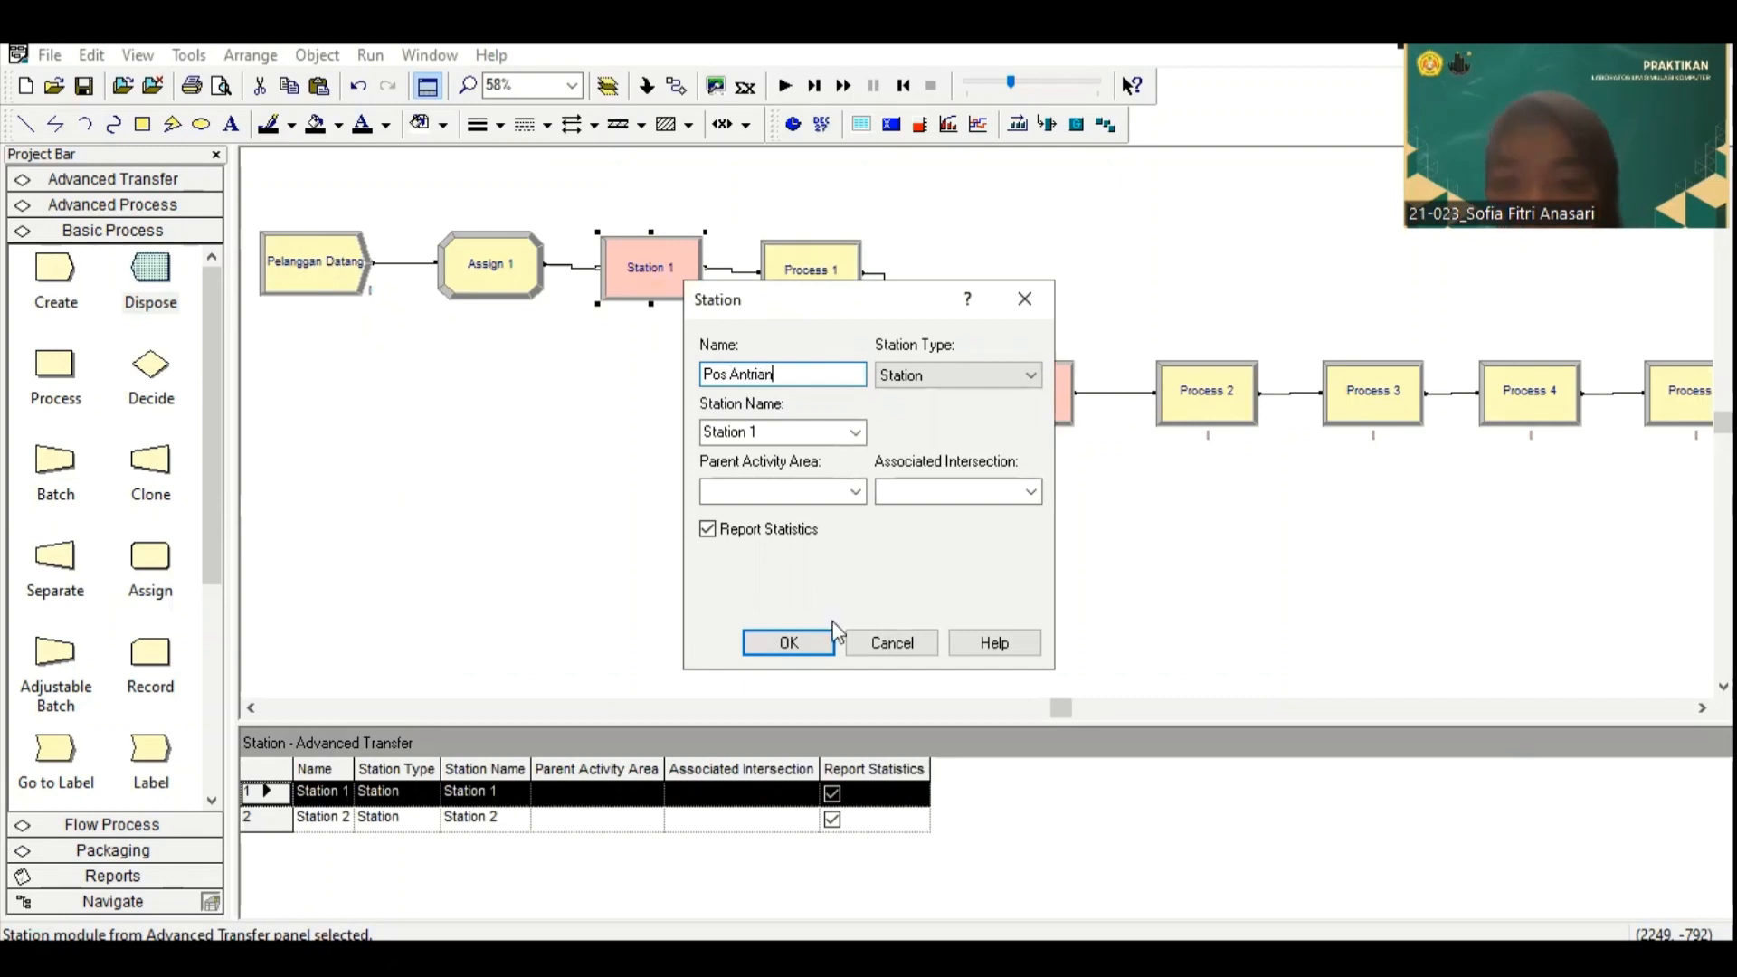
{"action": "left_click", "coordinate": [789, 642]}
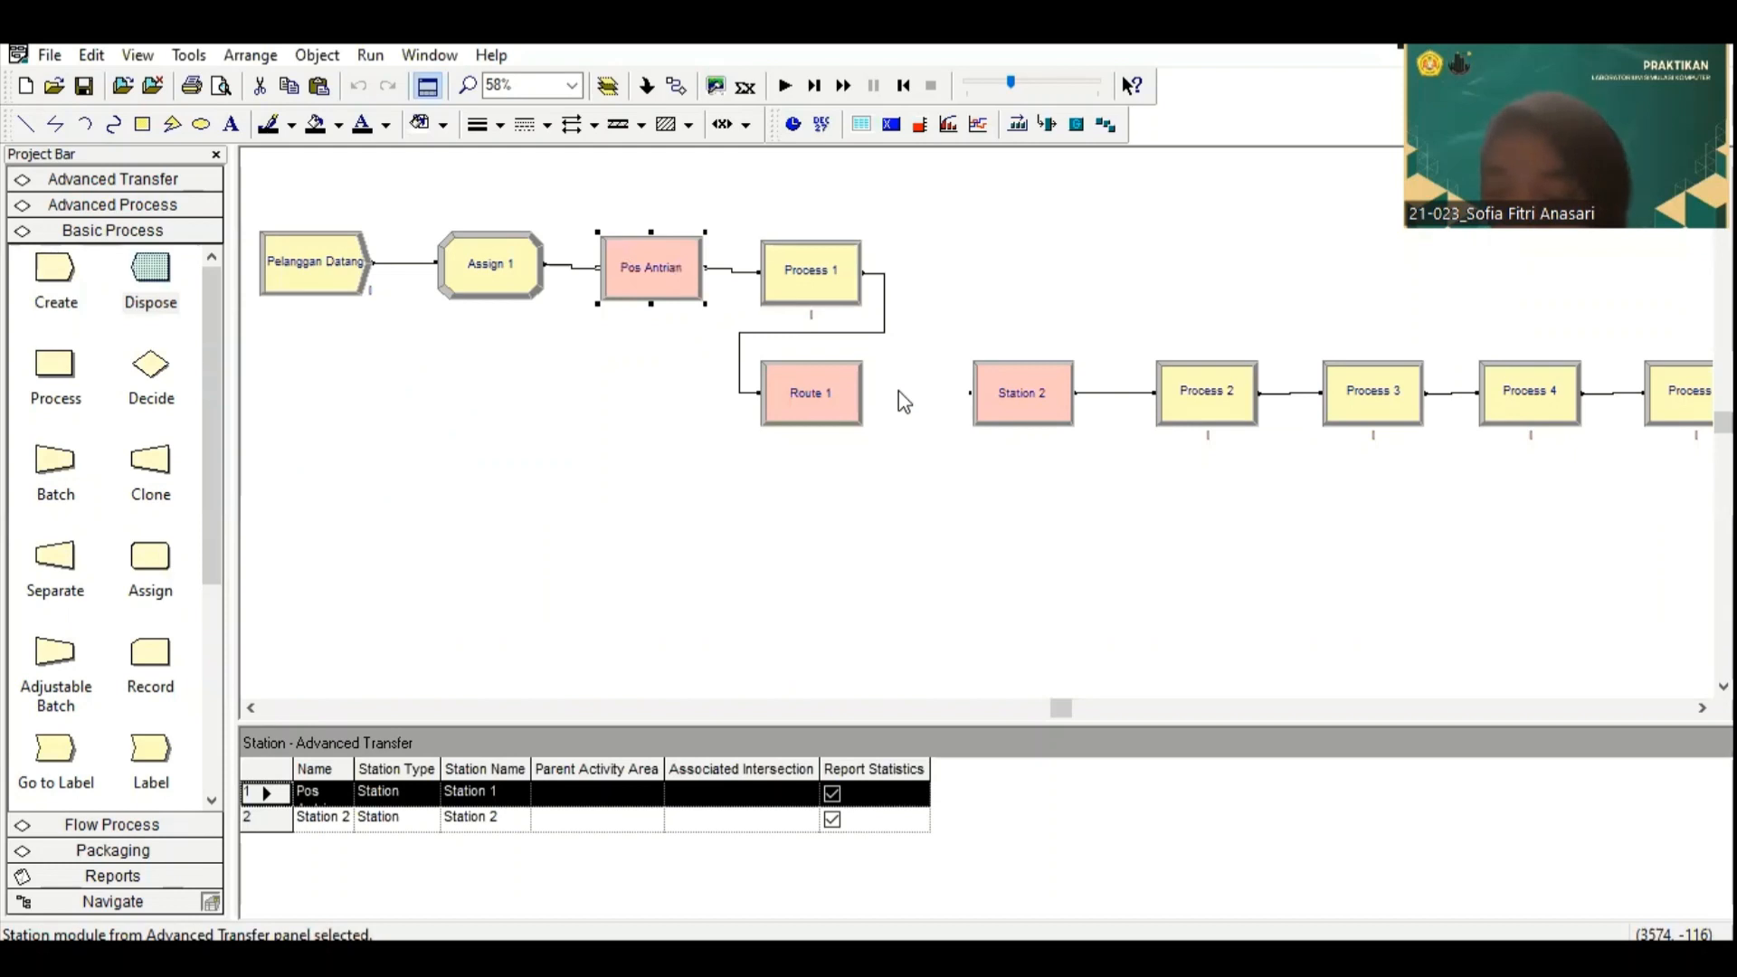
Step: Load the existing data file 2 from the TUBES LAB SK folder into a new Input Analyzer document
{"action": "left_click", "coordinate": [190, 56]}
{"action": "left_click", "coordinate": [219, 136]}
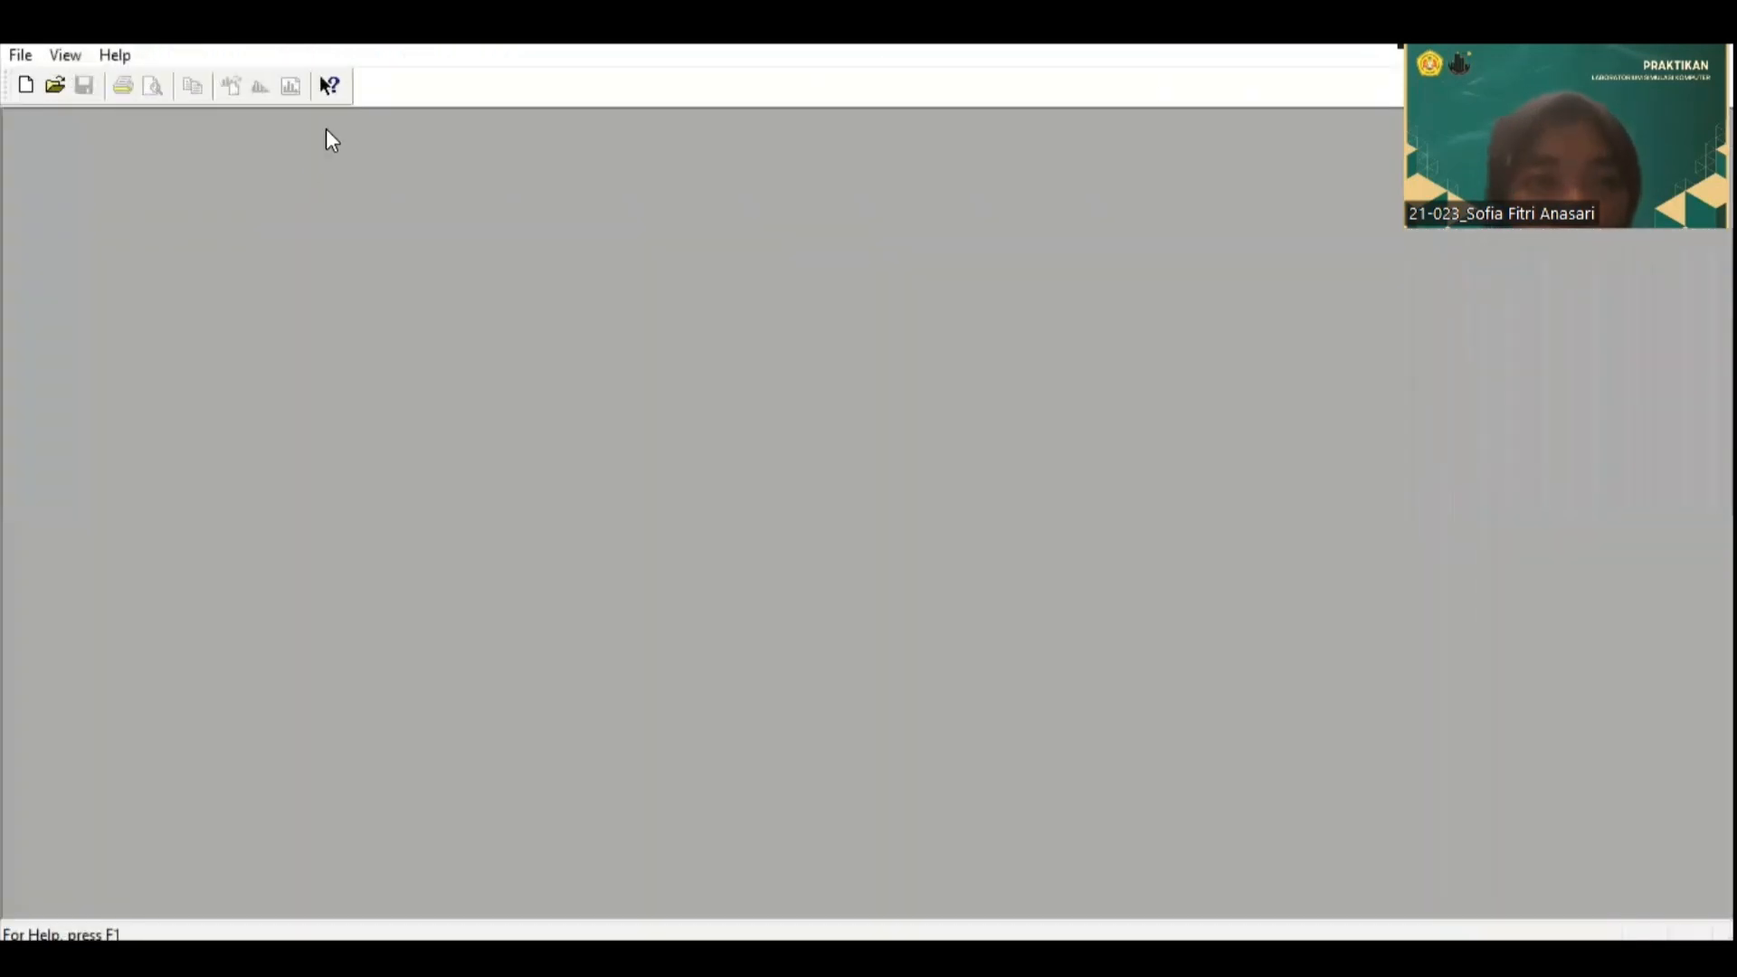
{"action": "left_click", "coordinate": [20, 55]}
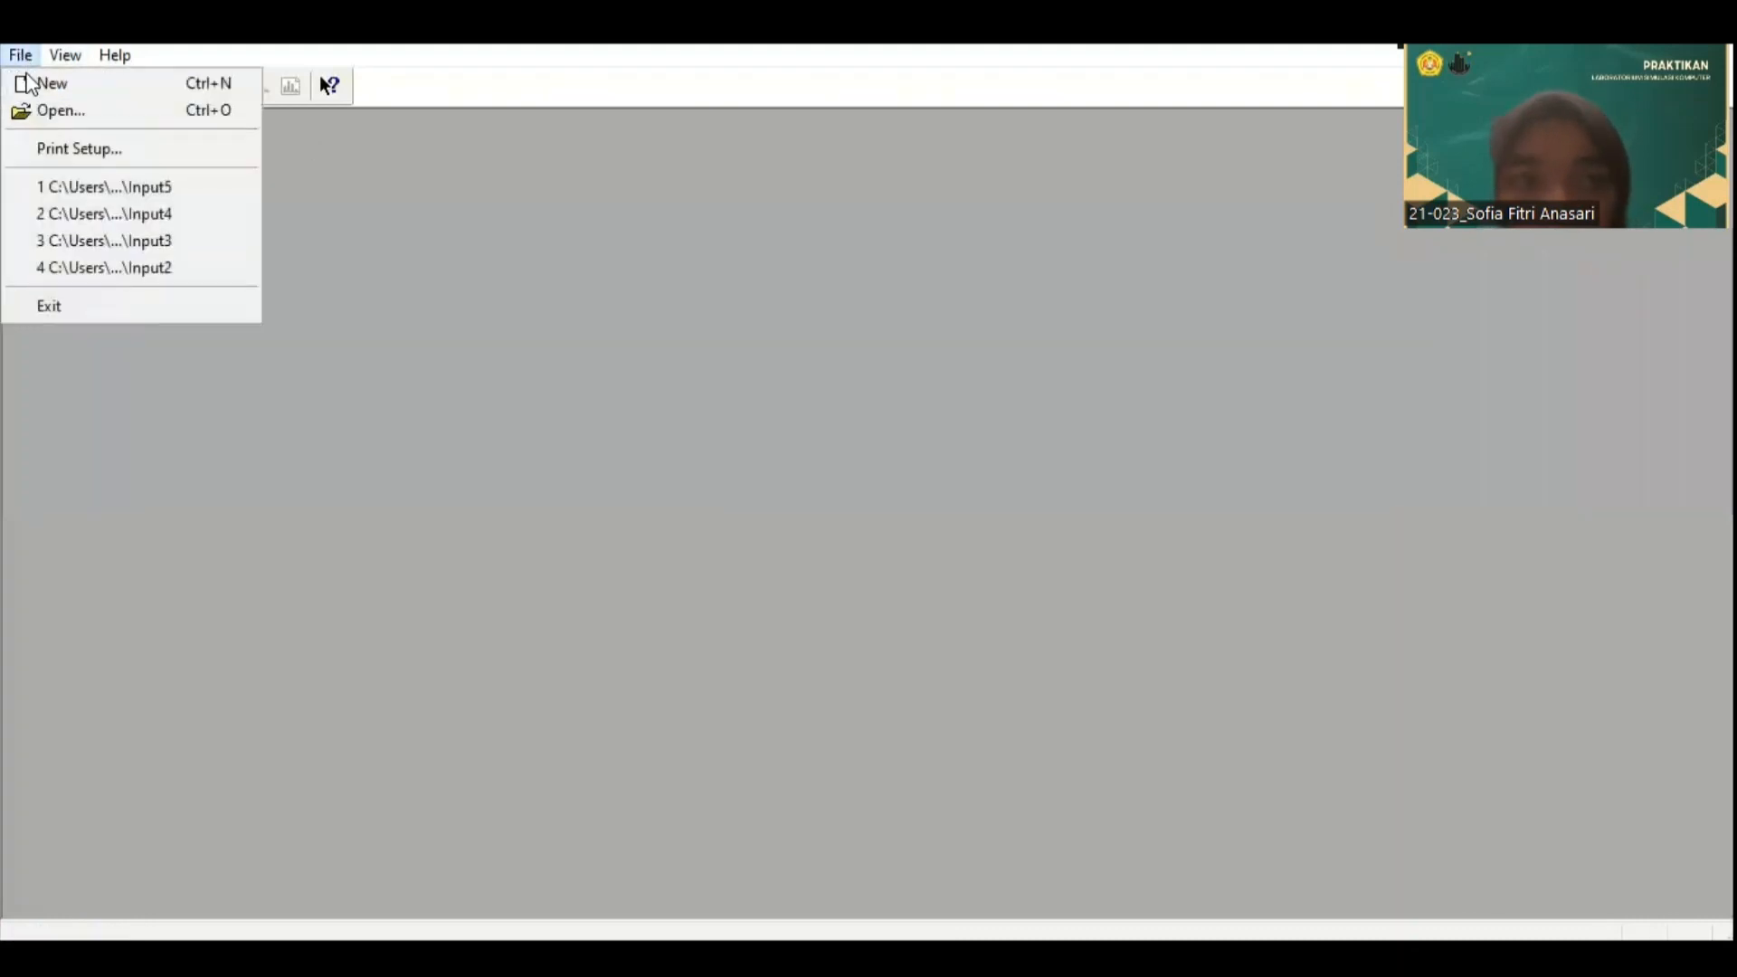
{"action": "left_click", "coordinate": [55, 81]}
{"action": "left_click", "coordinate": [31, 54]}
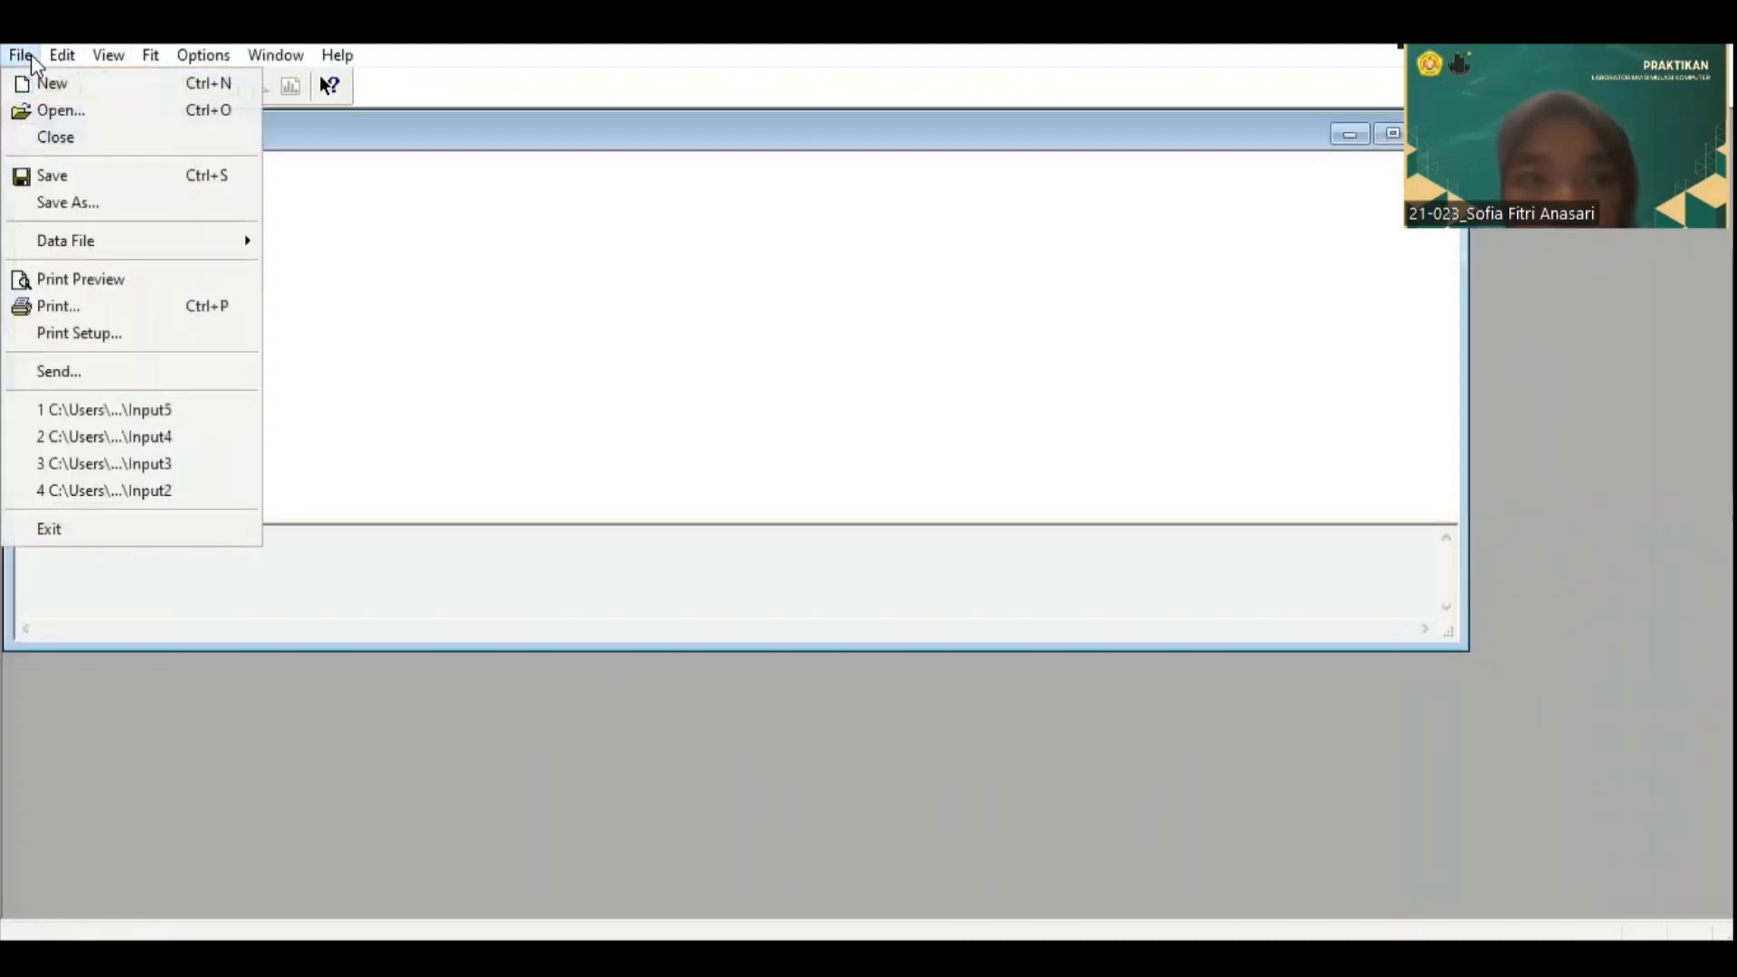
{"action": "mouse_move", "coordinate": [81, 231]}
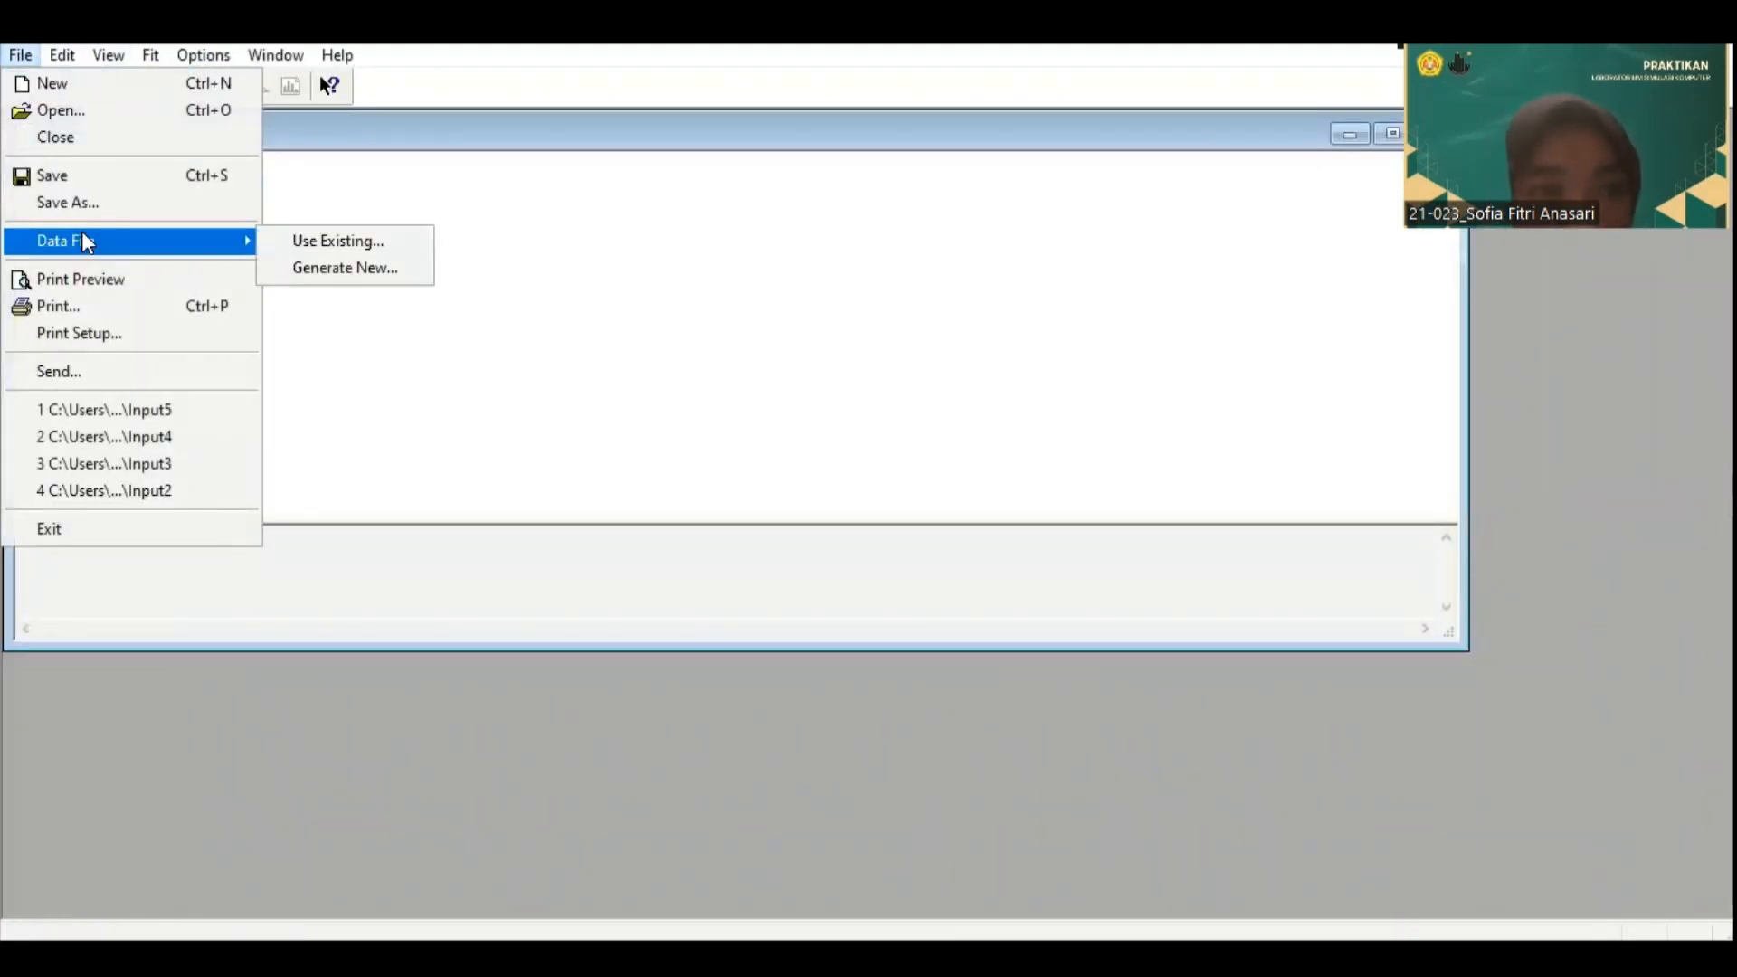
{"action": "left_click", "coordinate": [380, 243]}
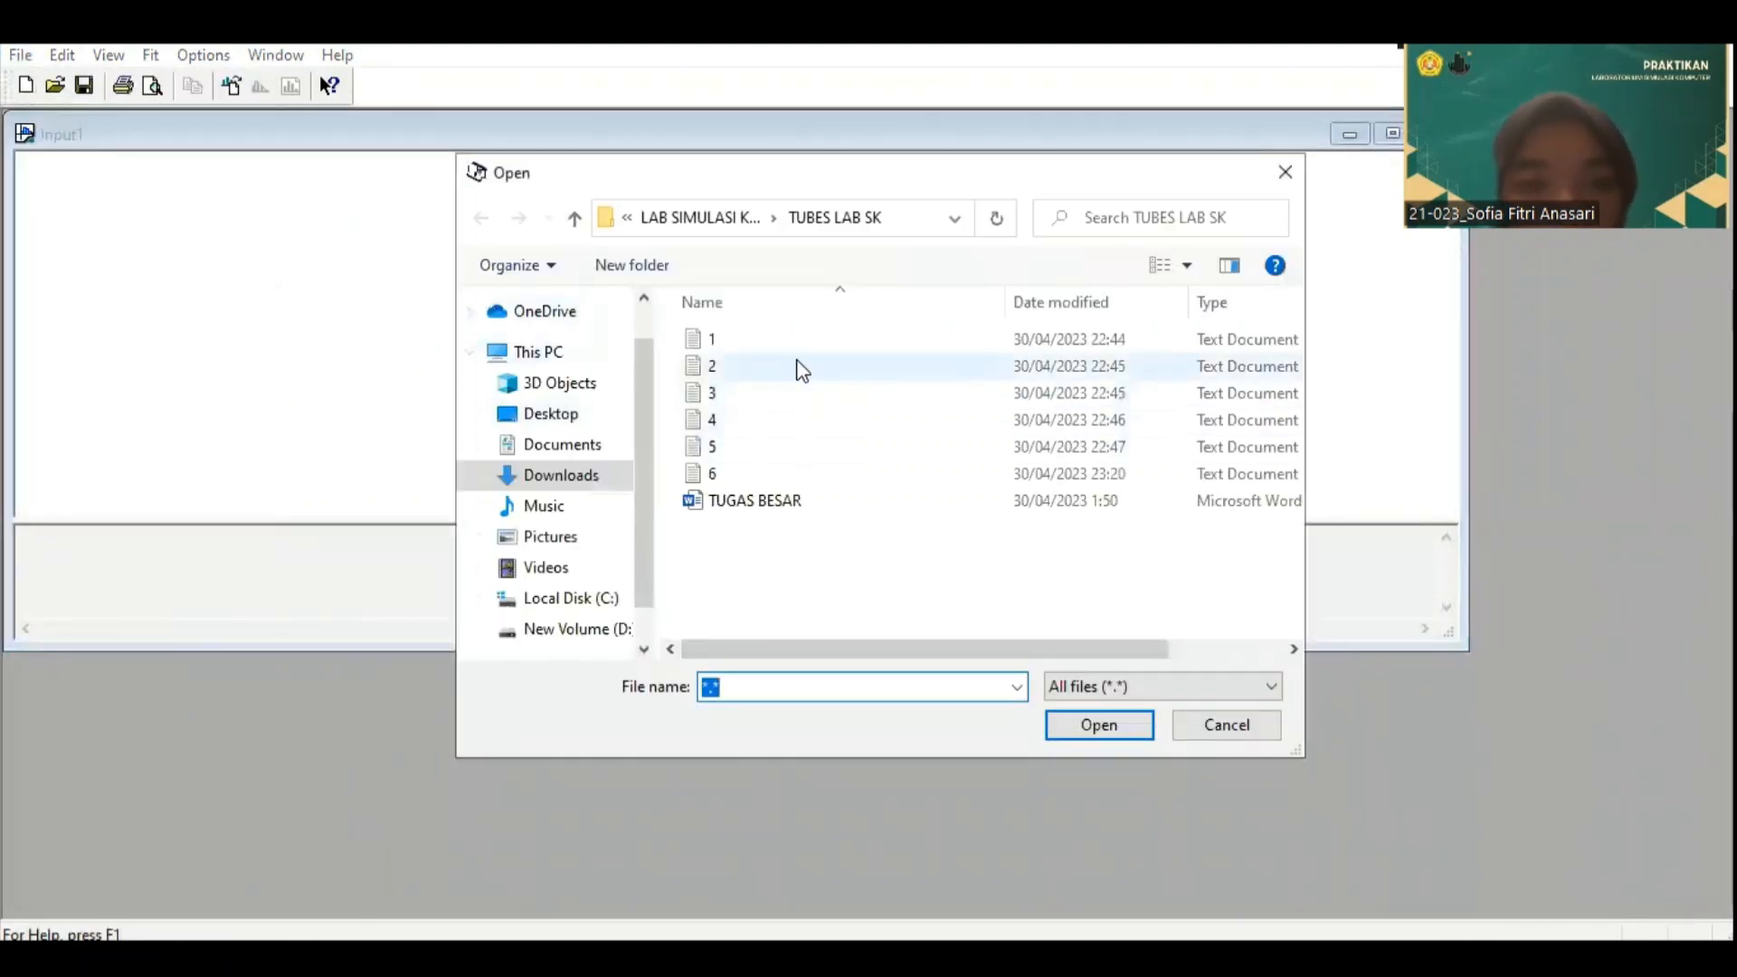
{"action": "left_click", "coordinate": [798, 368]}
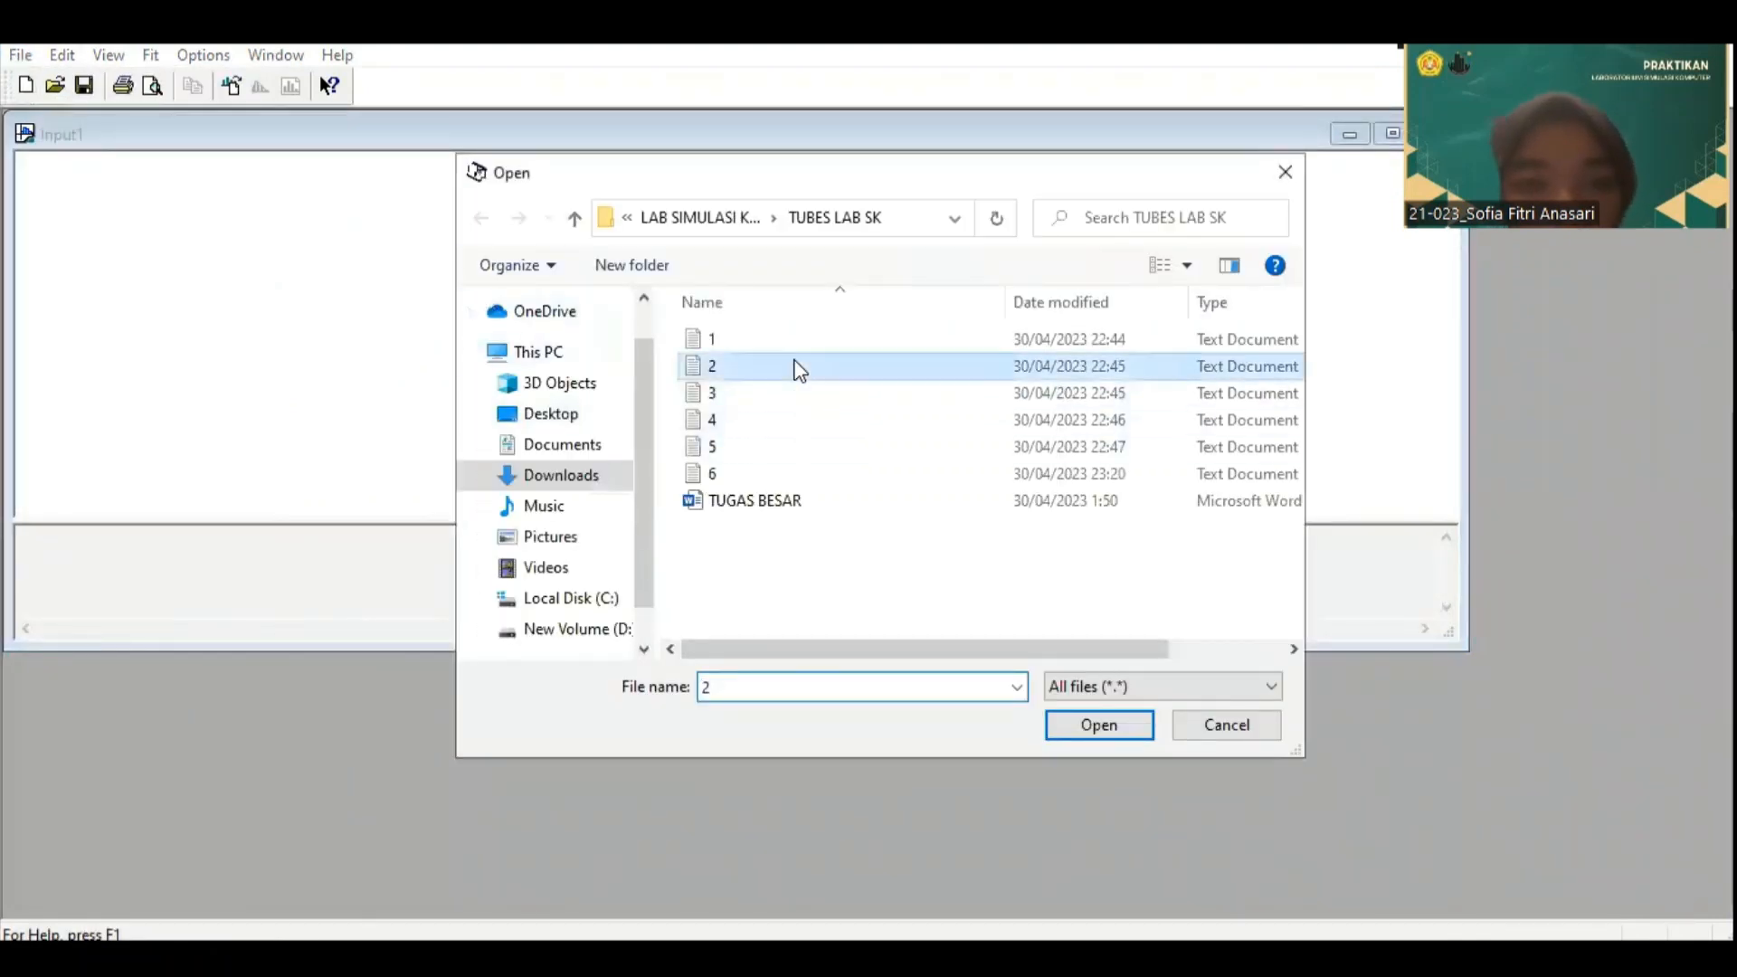
{"action": "left_click", "coordinate": [1084, 730]}
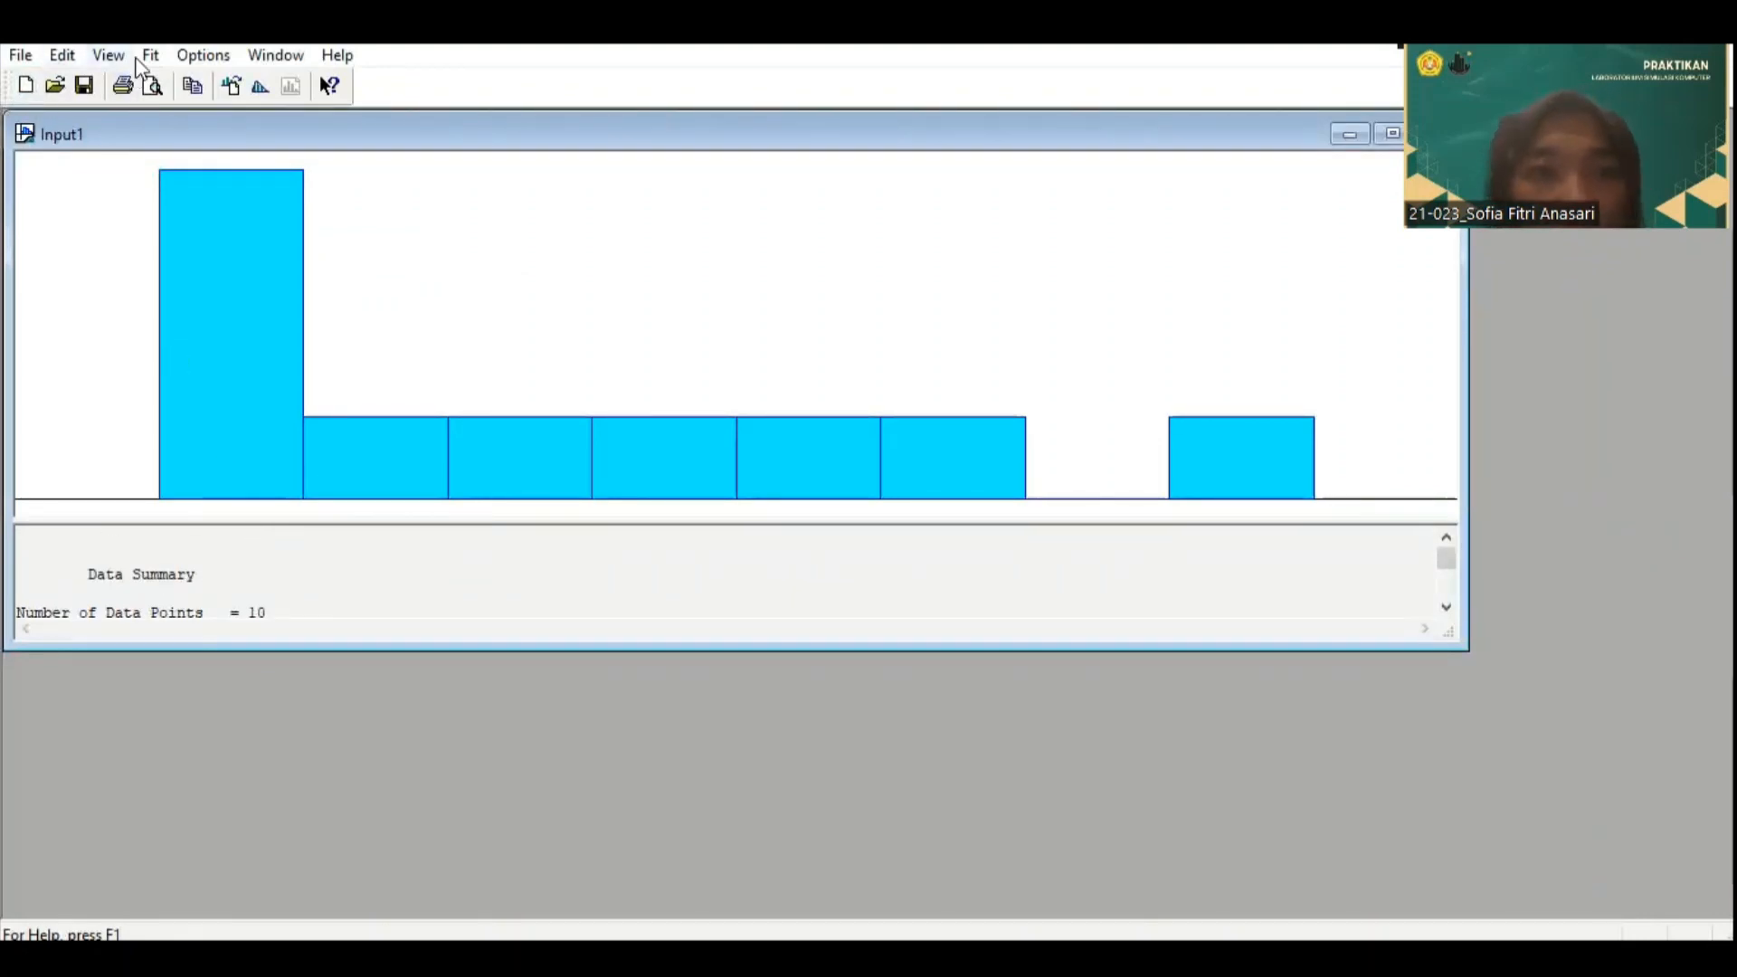
Step: Fit all distributions to the data from file 2 and copy the best-fit expression from the distribution summary
{"action": "left_click", "coordinate": [145, 56]}
{"action": "left_click", "coordinate": [240, 412]}
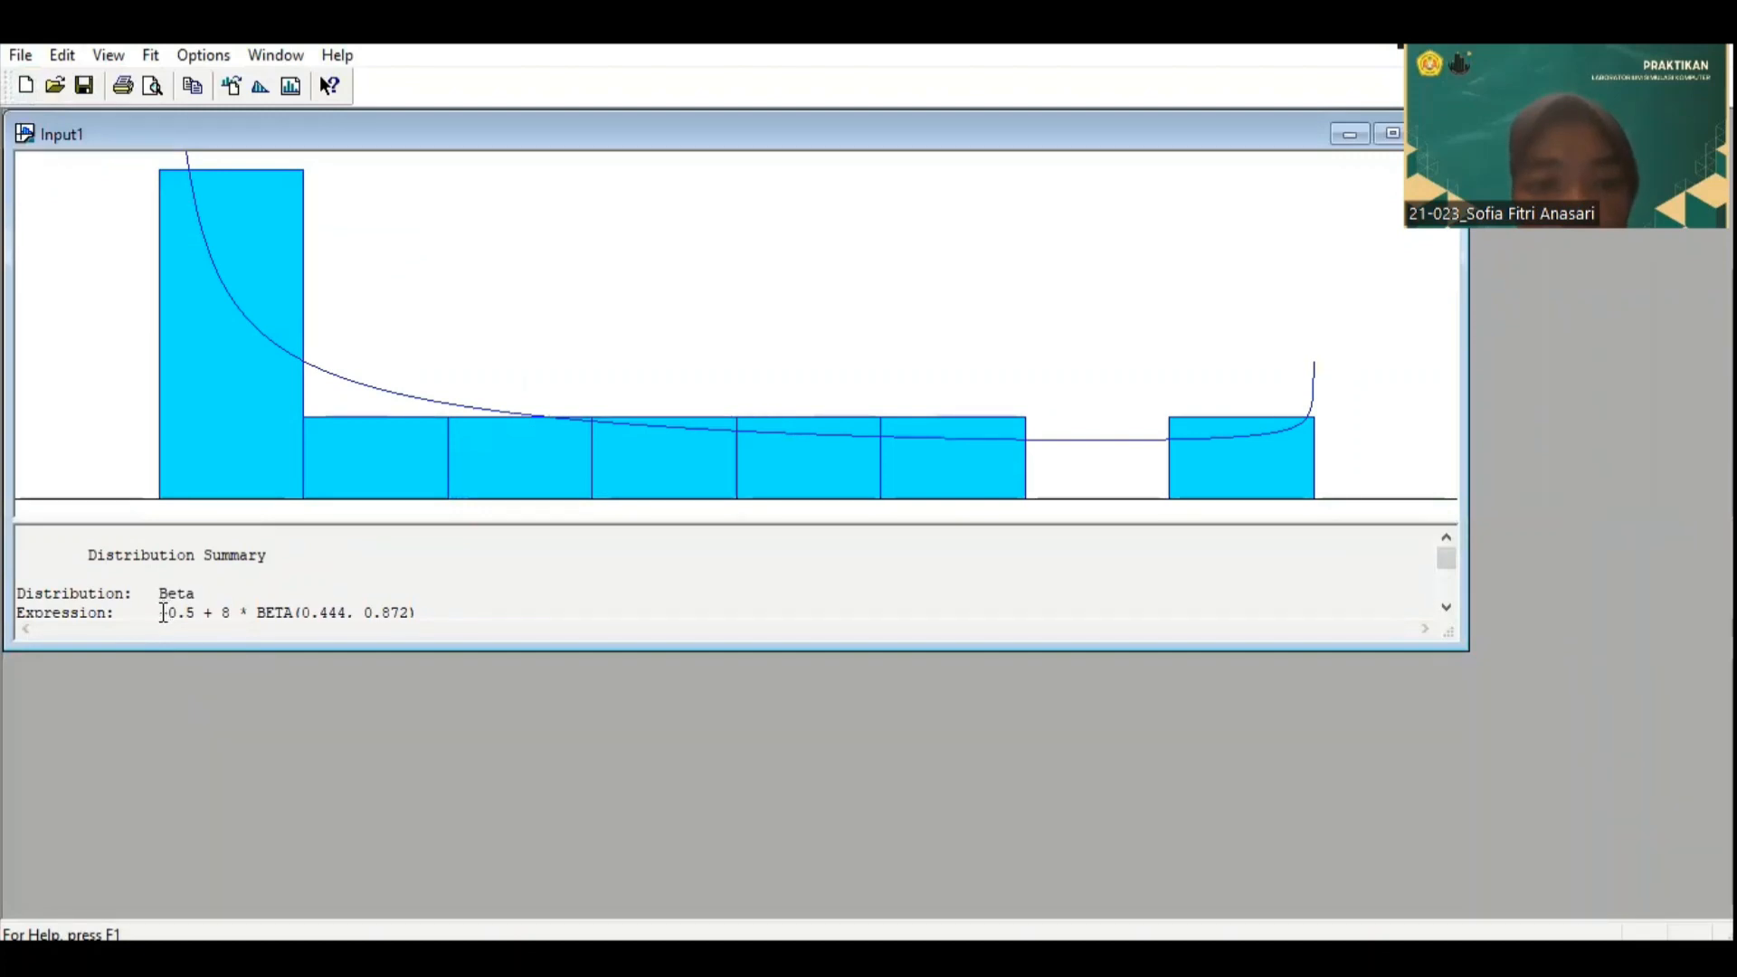
{"action": "left_click_drag", "start_coordinate": [164, 613], "coordinate": [420, 528]}
{"action": "left_click_drag", "start_coordinate": [422, 520], "coordinate": [398, 563]}
{"action": "scroll", "coordinate": [393, 601], "scroll_direction": "down", "scroll_amount": 1}
{"action": "scroll", "coordinate": [392, 605], "scroll_direction": "up", "scroll_amount": 1}
{"action": "scroll", "coordinate": [366, 605], "scroll_direction": "down", "scroll_amount": 2}
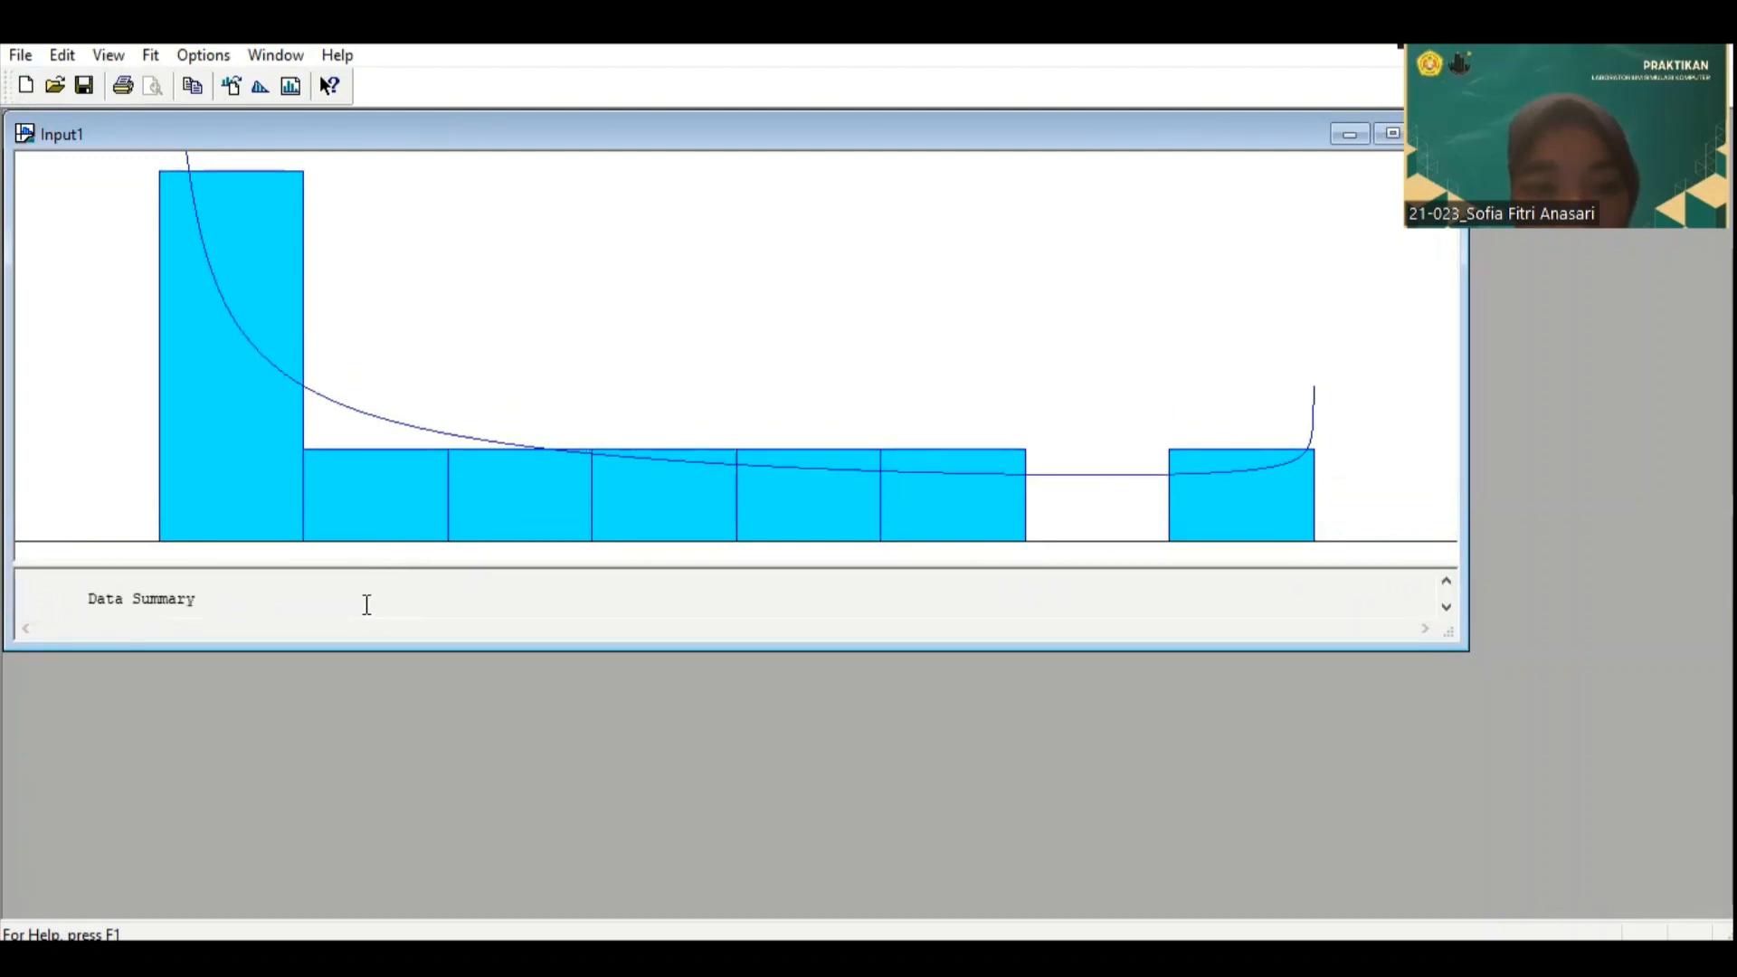
{"action": "left_click_drag", "start_coordinate": [544, 646], "coordinate": [543, 742]}
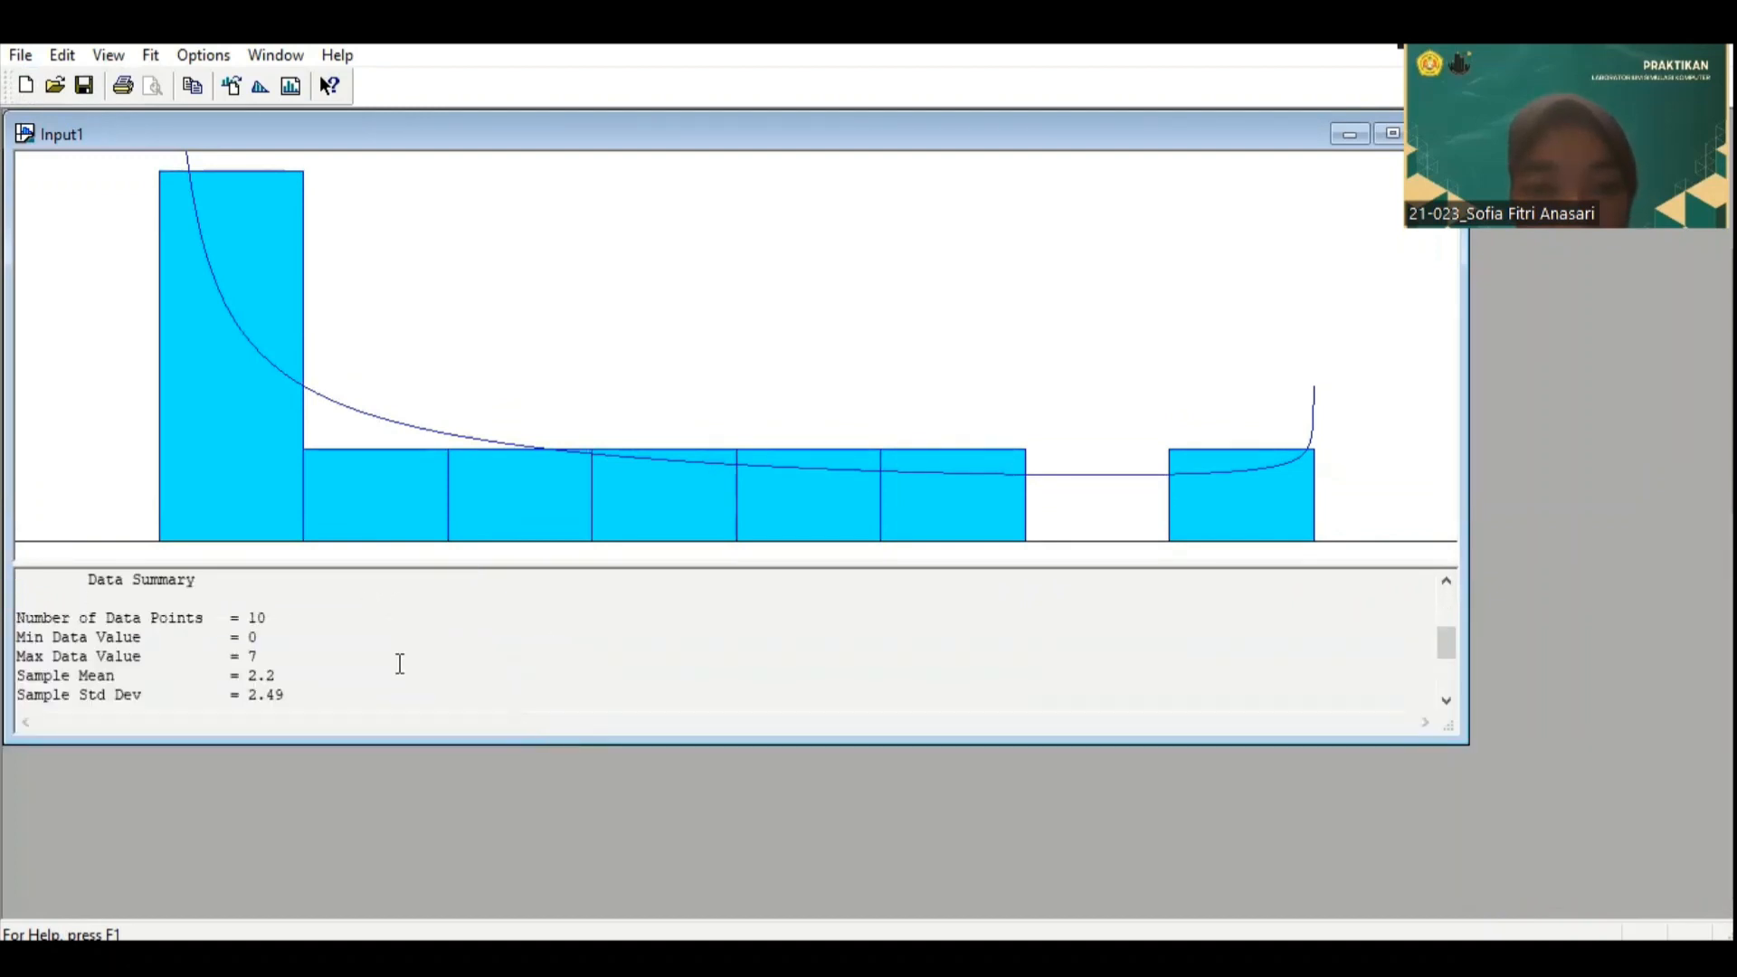
{"action": "scroll", "coordinate": [388, 647], "scroll_direction": "down", "scroll_amount": 4}
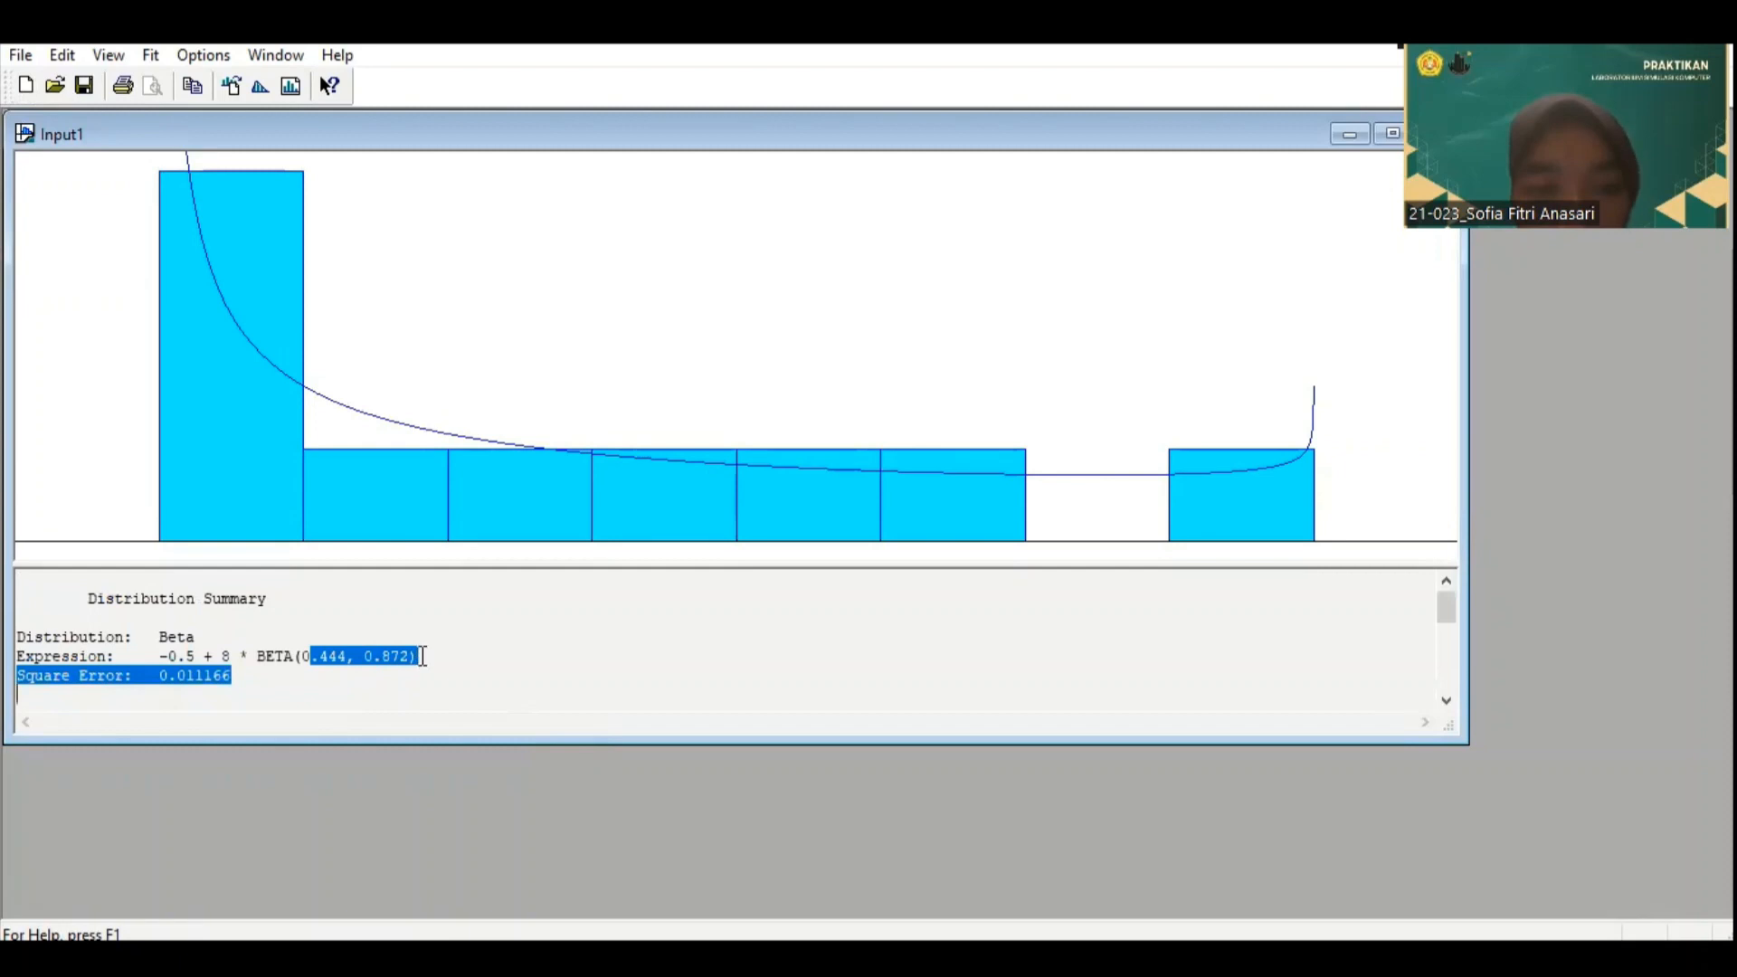
{"action": "left_click_drag", "start_coordinate": [422, 656], "coordinate": [172, 661]}
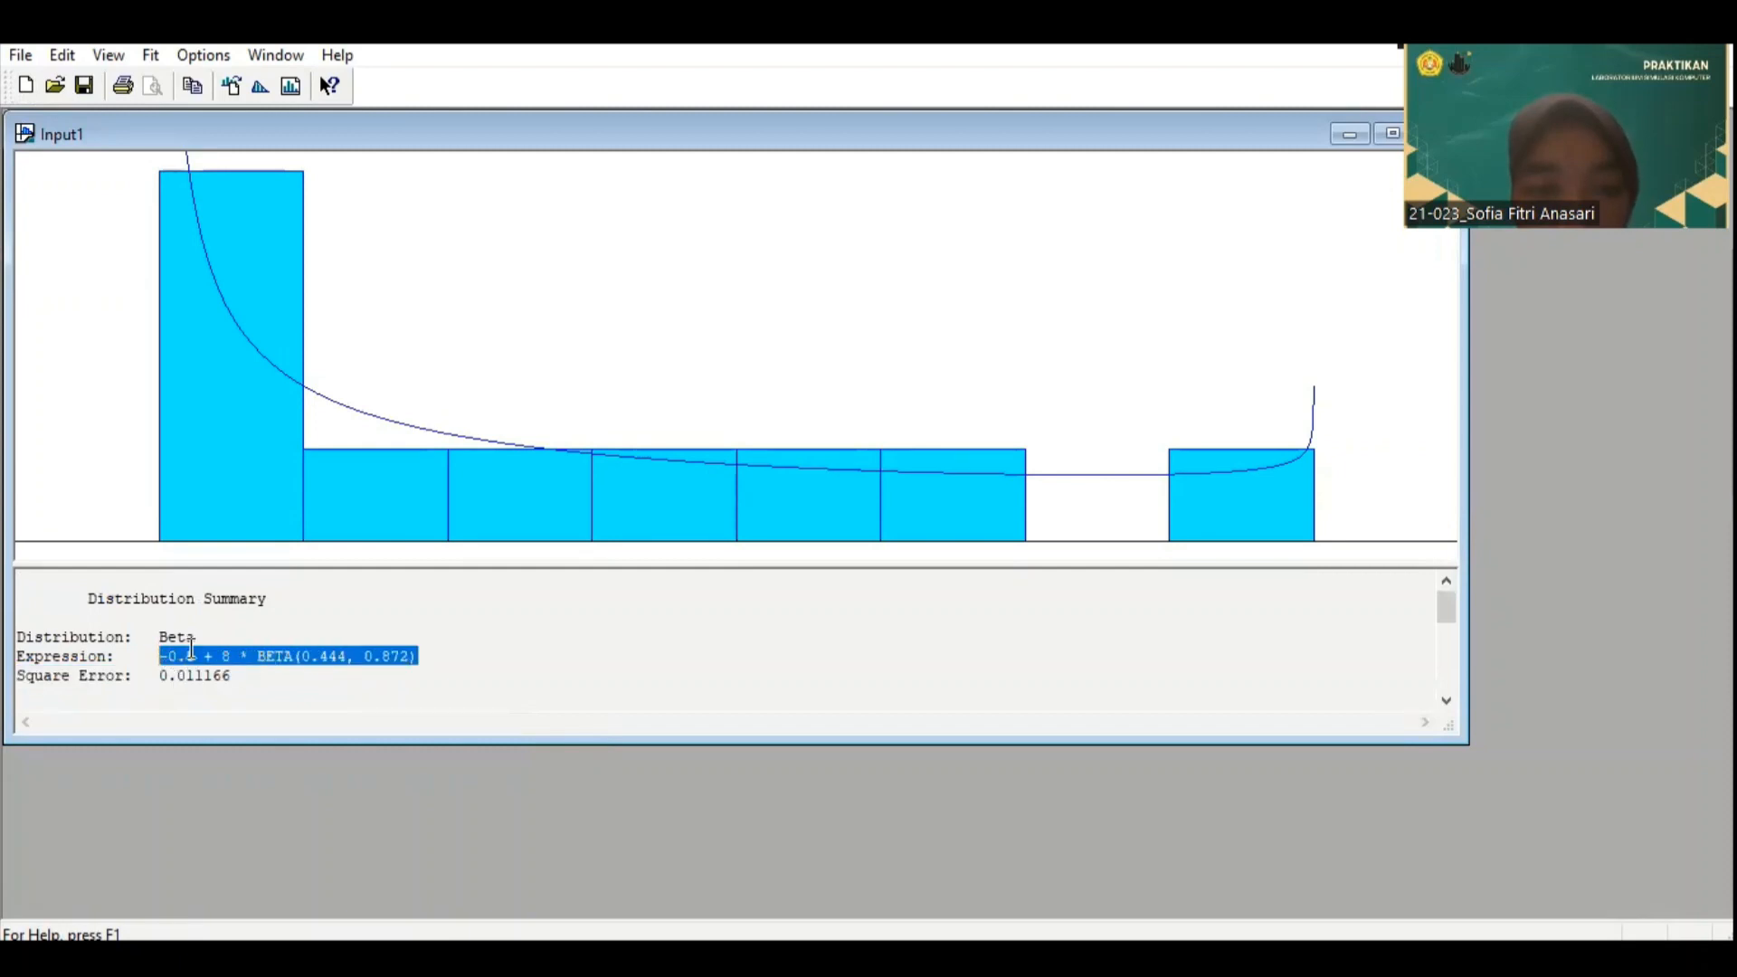
{"action": "right_click", "coordinate": [191, 650]}
{"action": "left_click", "coordinate": [256, 738]}
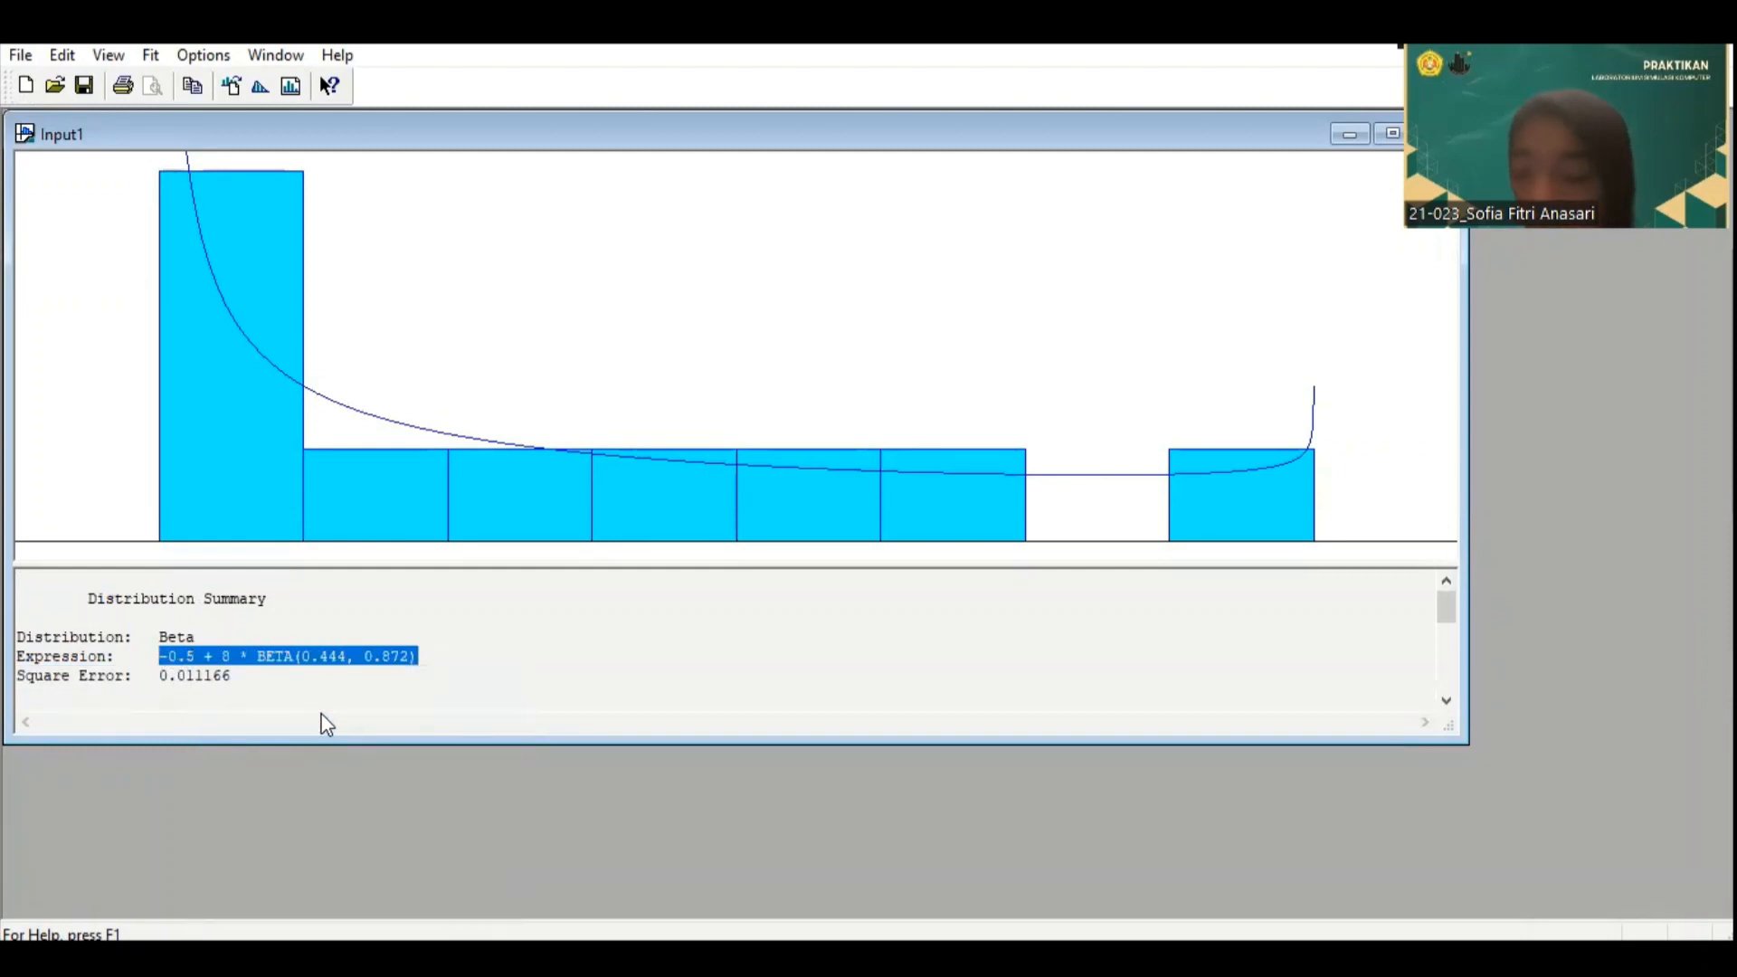
Step: Switch to the Arena model containing the flowchart and rename the first Process module "Pelanggan Mengantri"
{"action": "left_click", "coordinate": [1145, 957]}
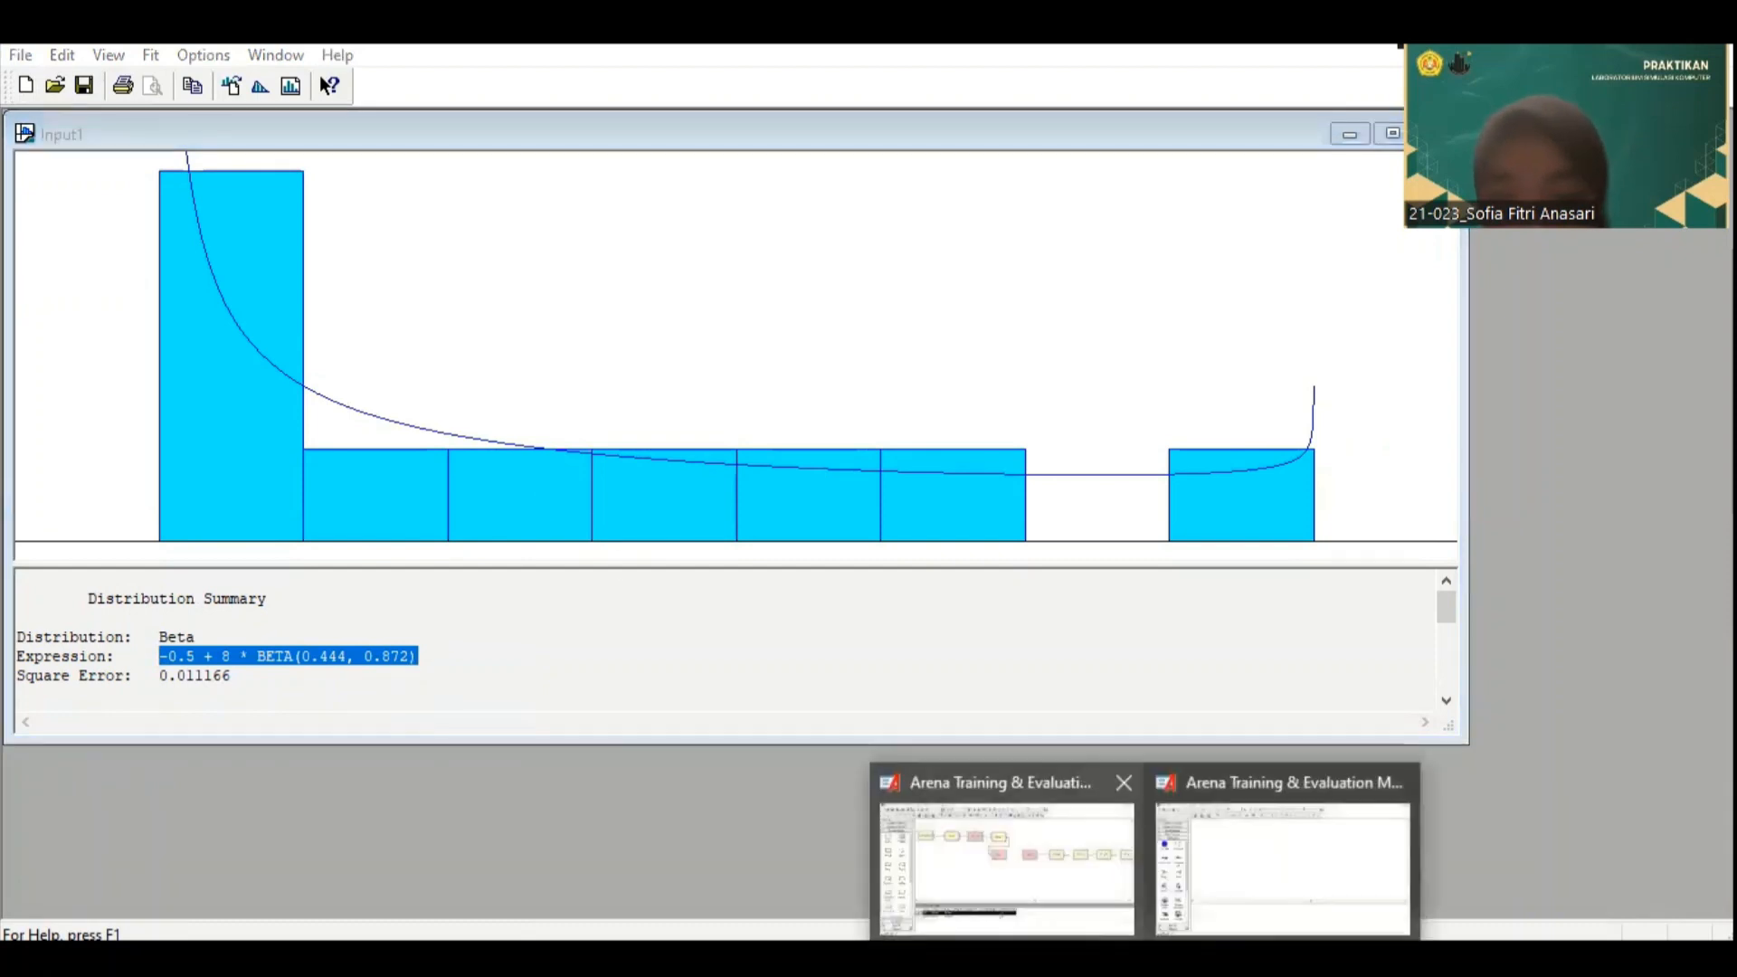
{"action": "left_click", "coordinate": [1004, 855]}
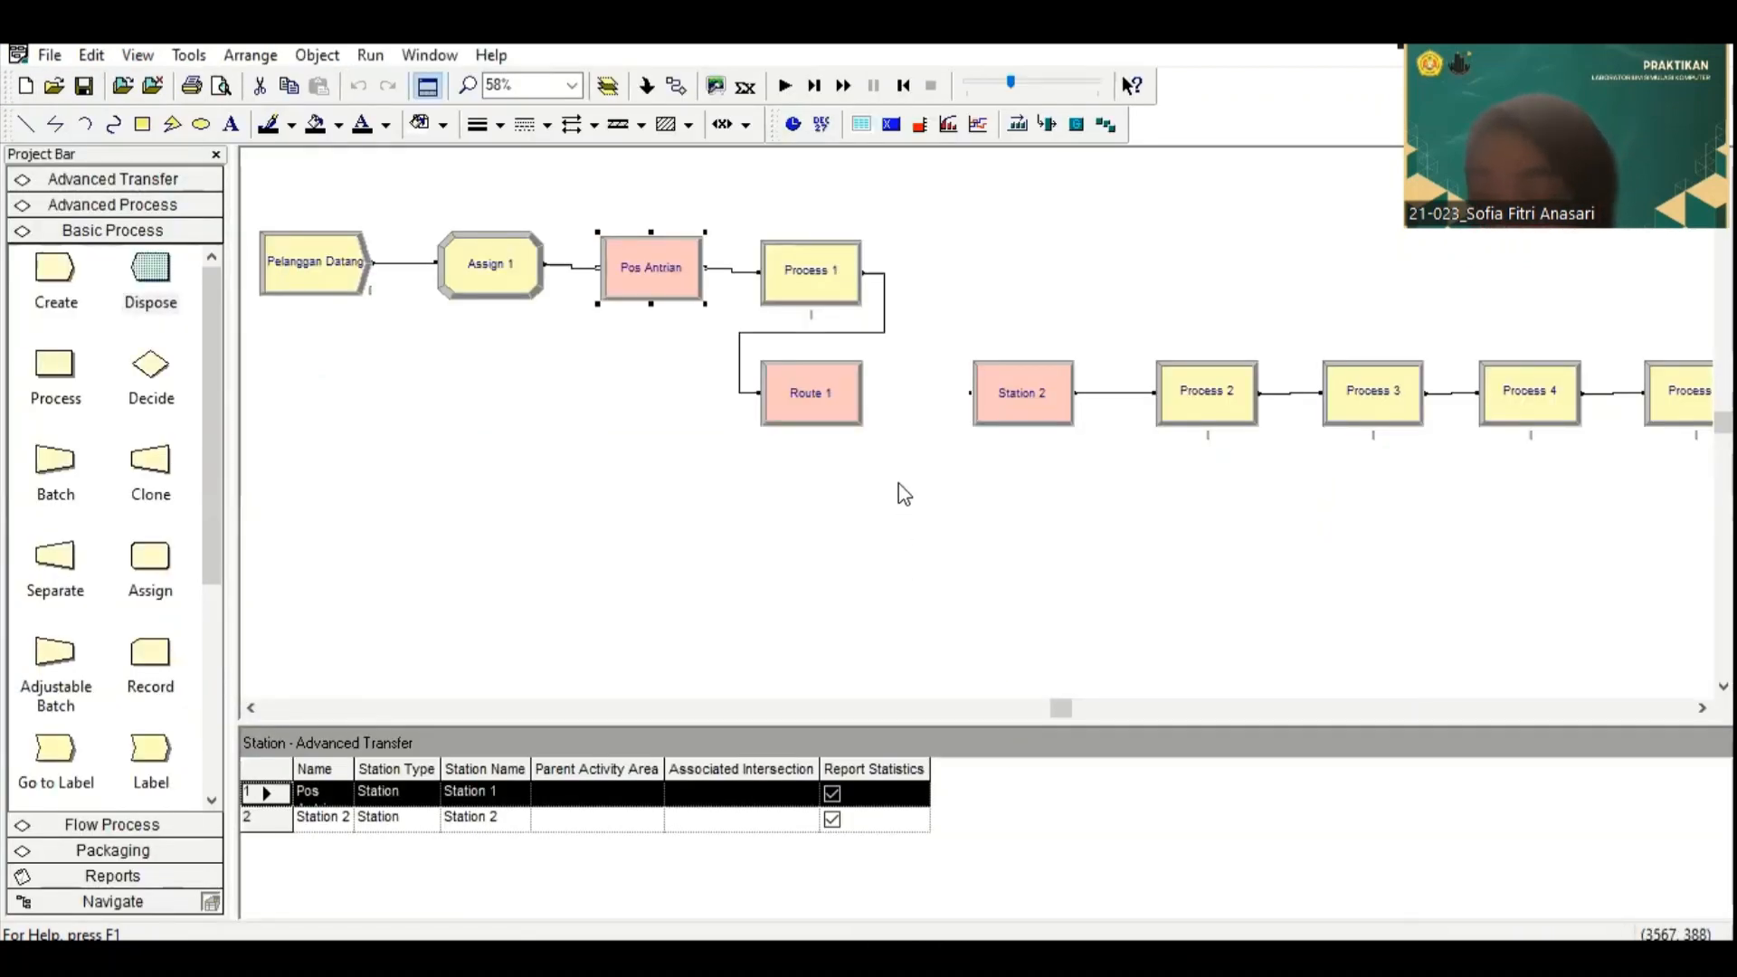
{"action": "left_click", "coordinate": [815, 275]}
{"action": "double_click", "coordinate": [814, 275]}
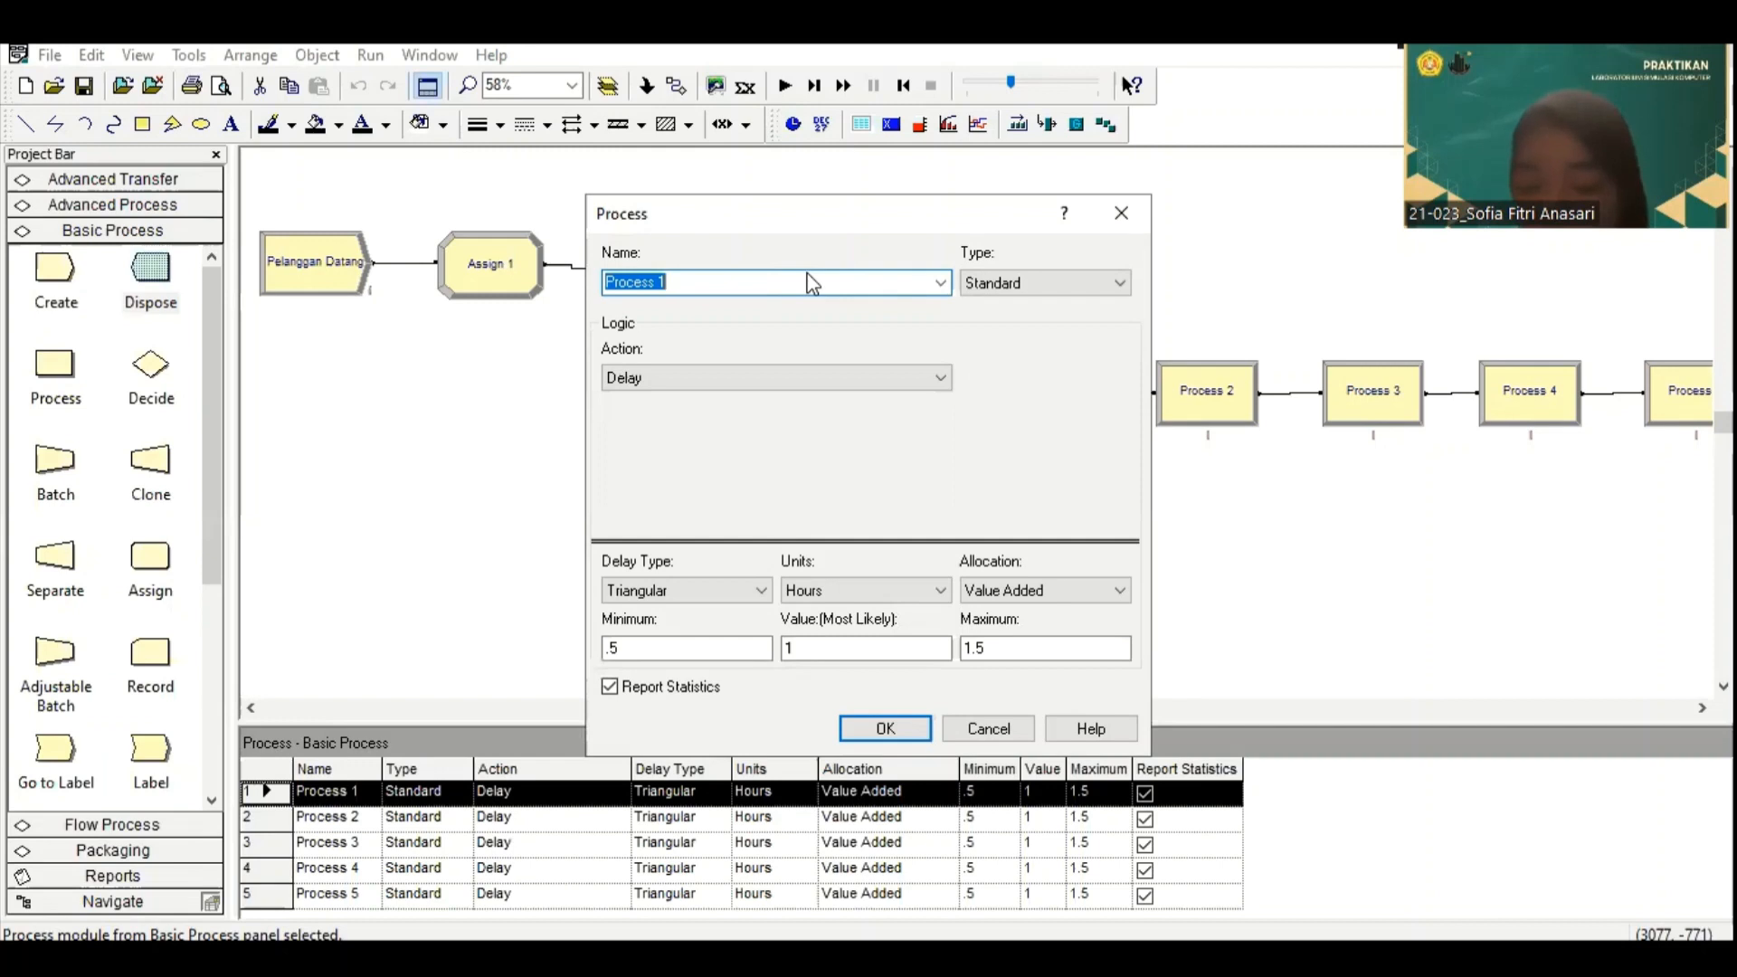
{"action": "type", "text": "Pelangg"}
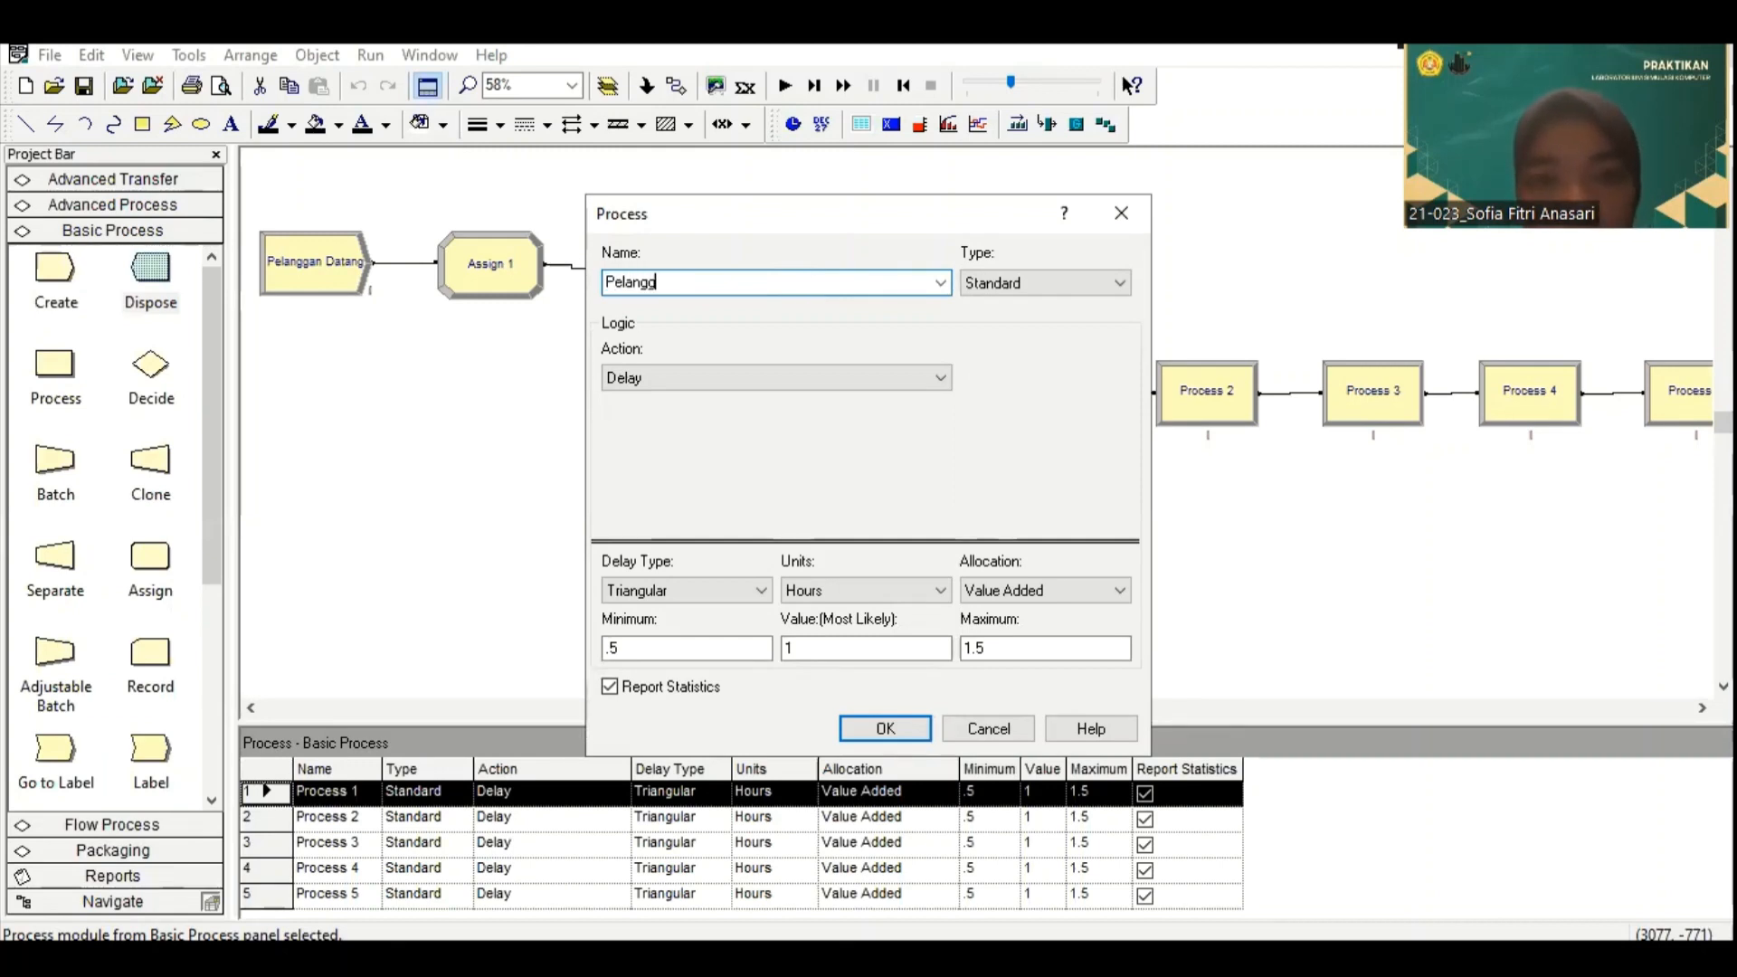
{"action": "type", "text": "an Mengan"}
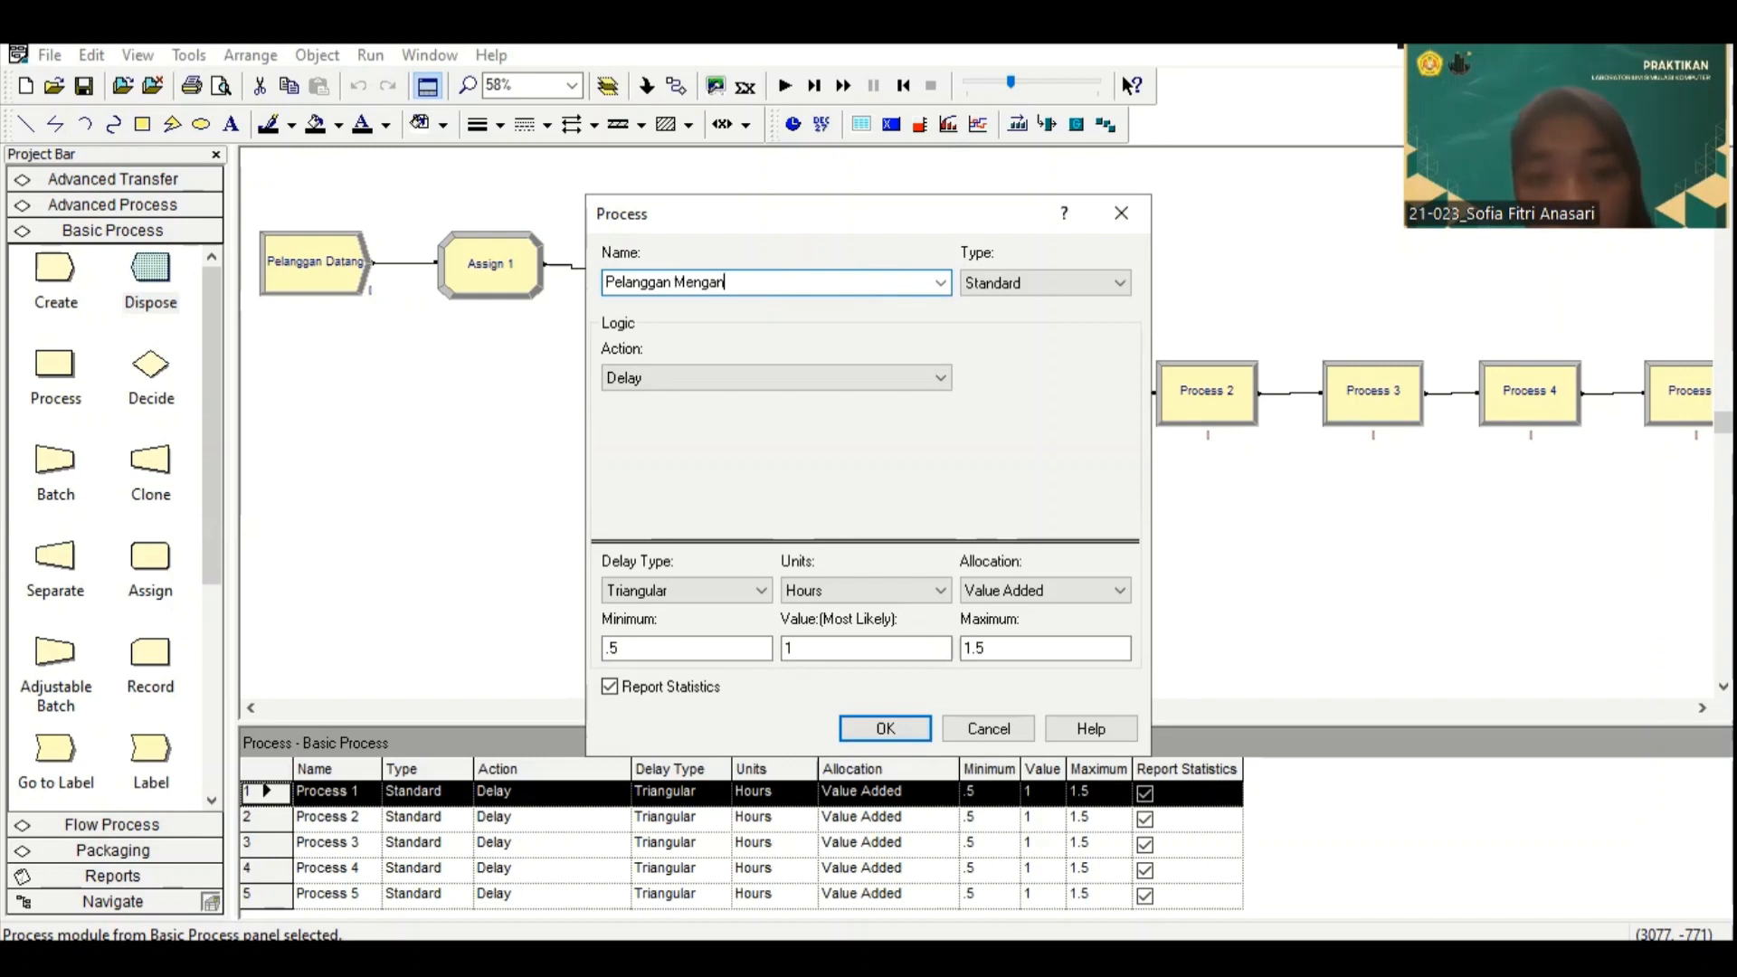
{"action": "type", "text": "tri"}
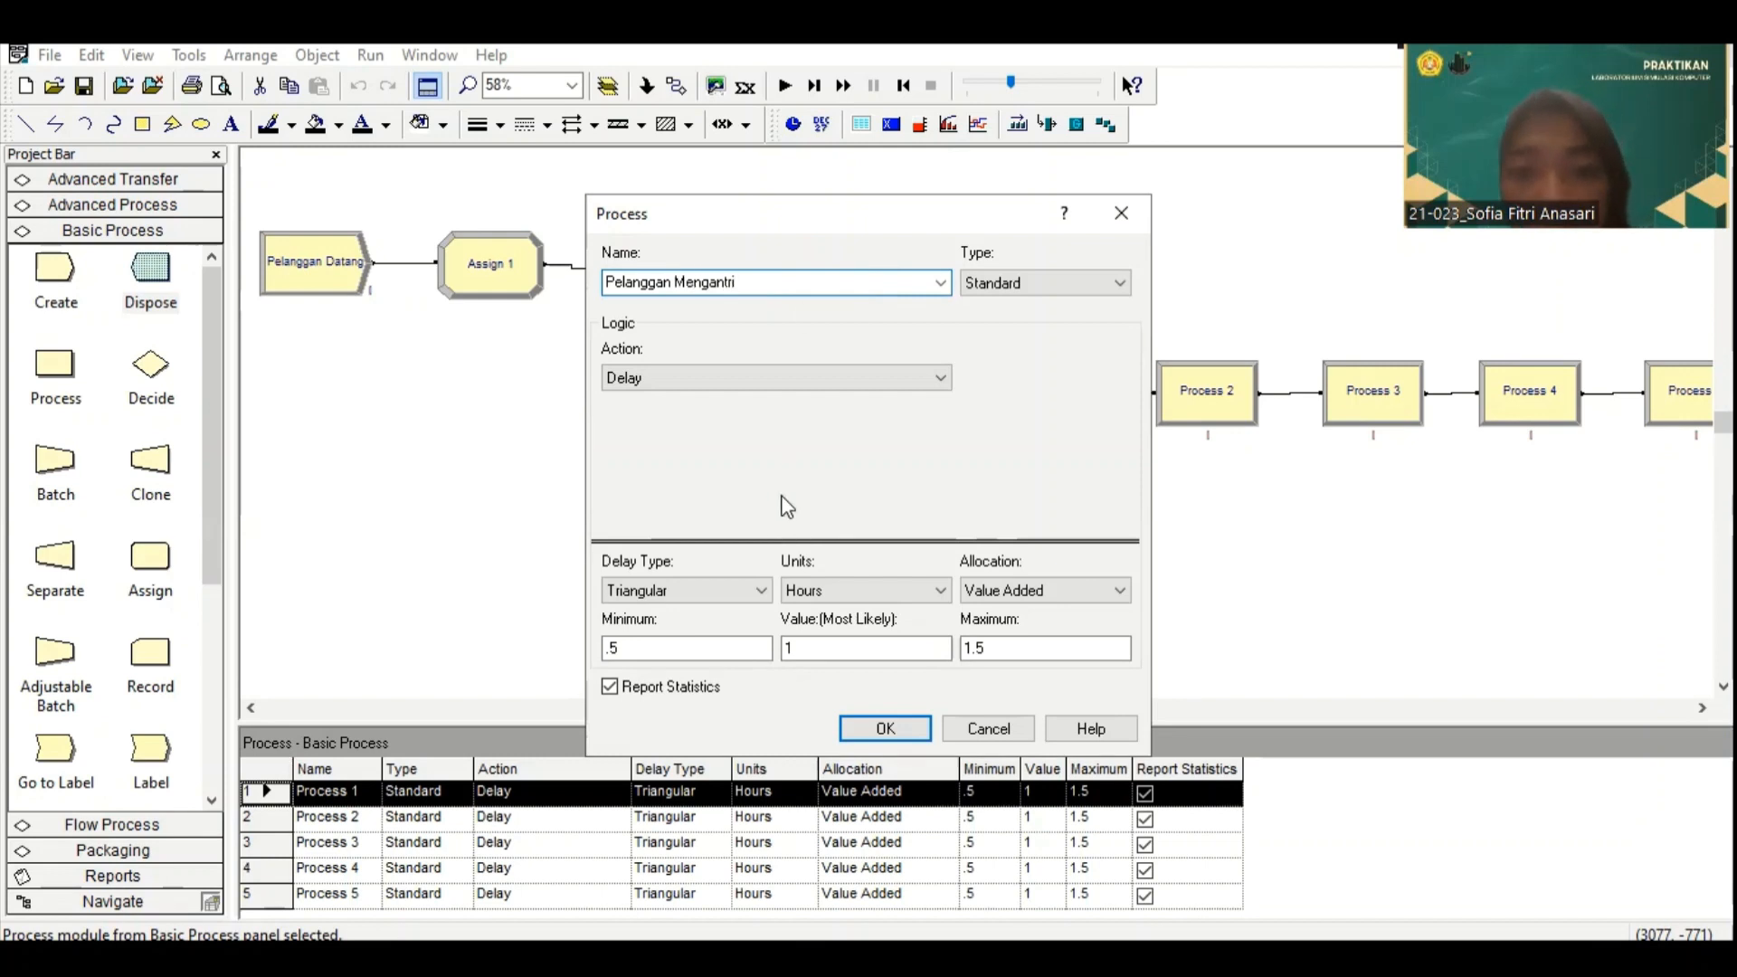
Step: Give the Pelanggan Mengantri process an Expression delay in Minutes of -0.5 + 8 * BETA(0.444, 0.872) and accept the settings
{"action": "left_click", "coordinate": [723, 590]}
{"action": "left_click", "coordinate": [740, 680]}
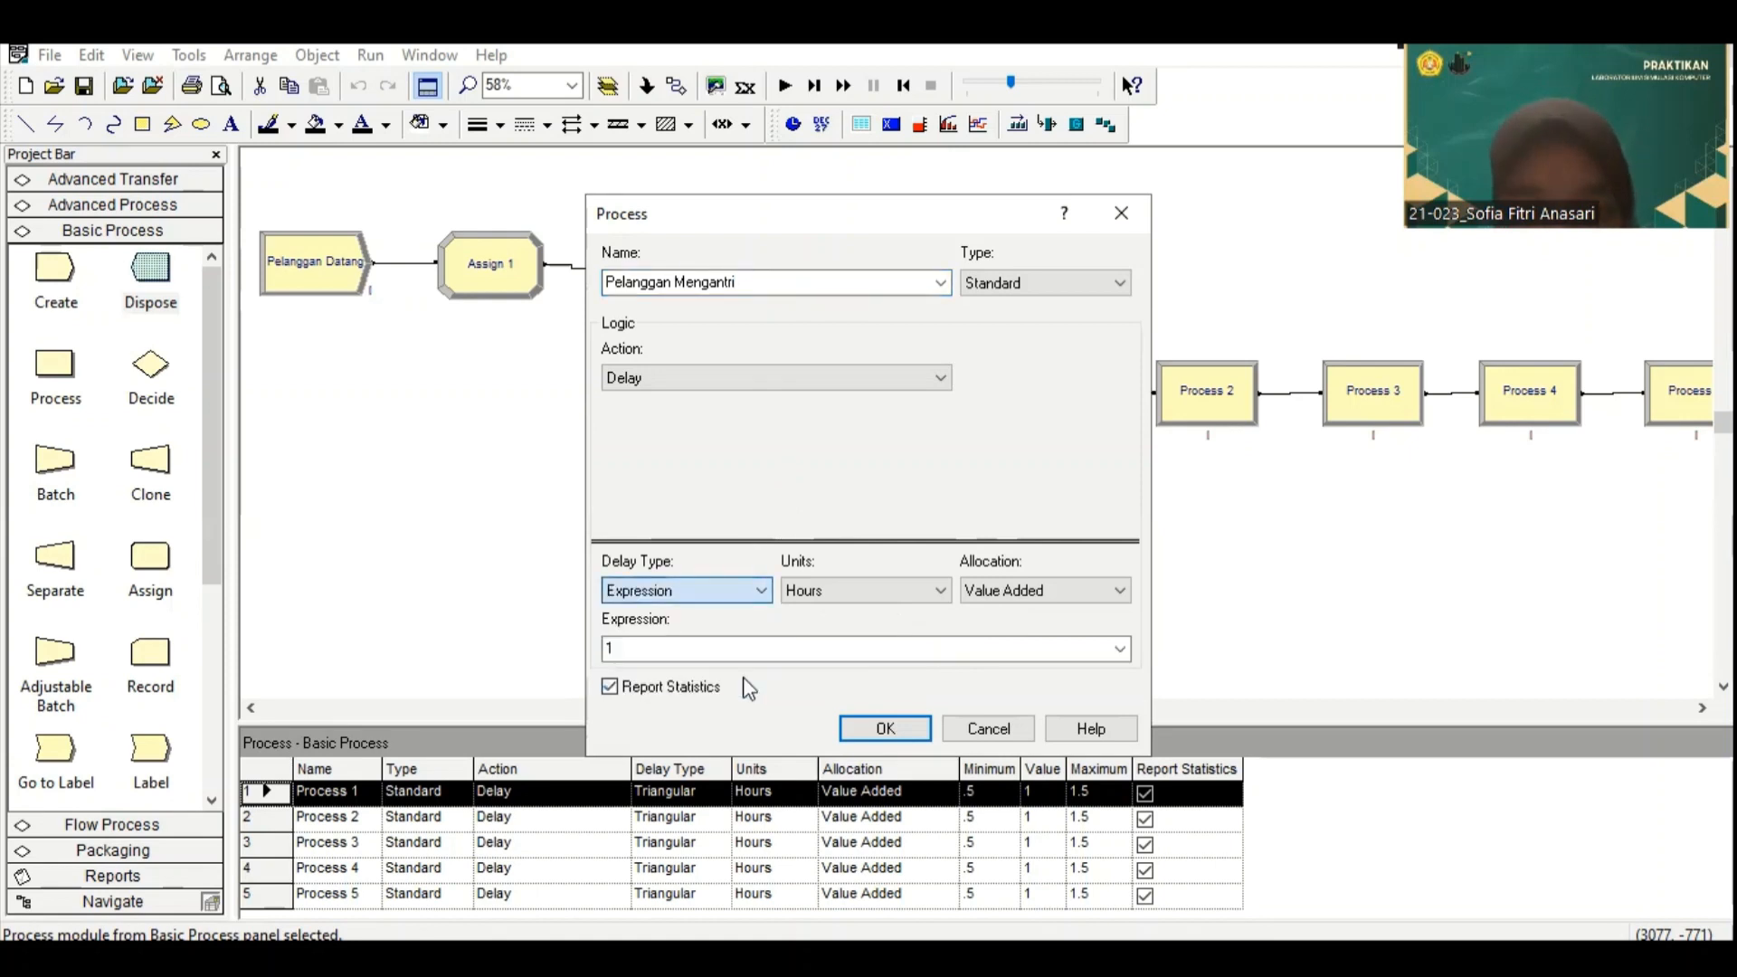
{"action": "left_click", "coordinate": [909, 590]}
{"action": "left_click", "coordinate": [891, 631]}
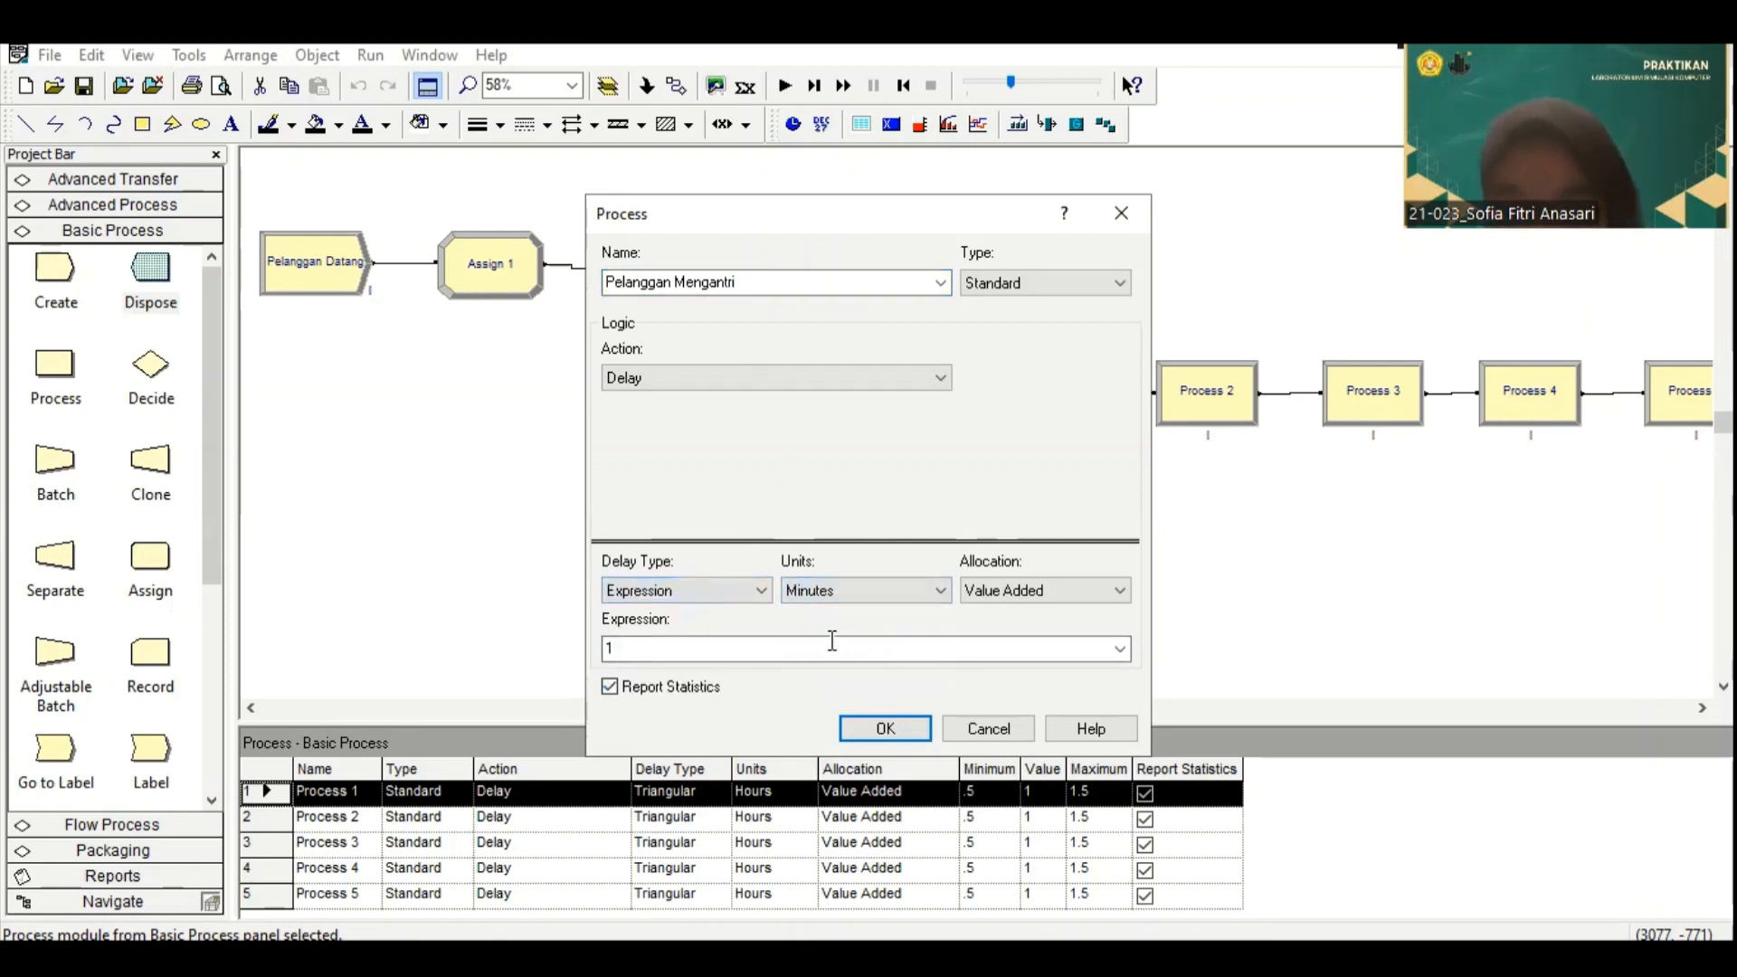
{"action": "left_click", "coordinate": [832, 641]}
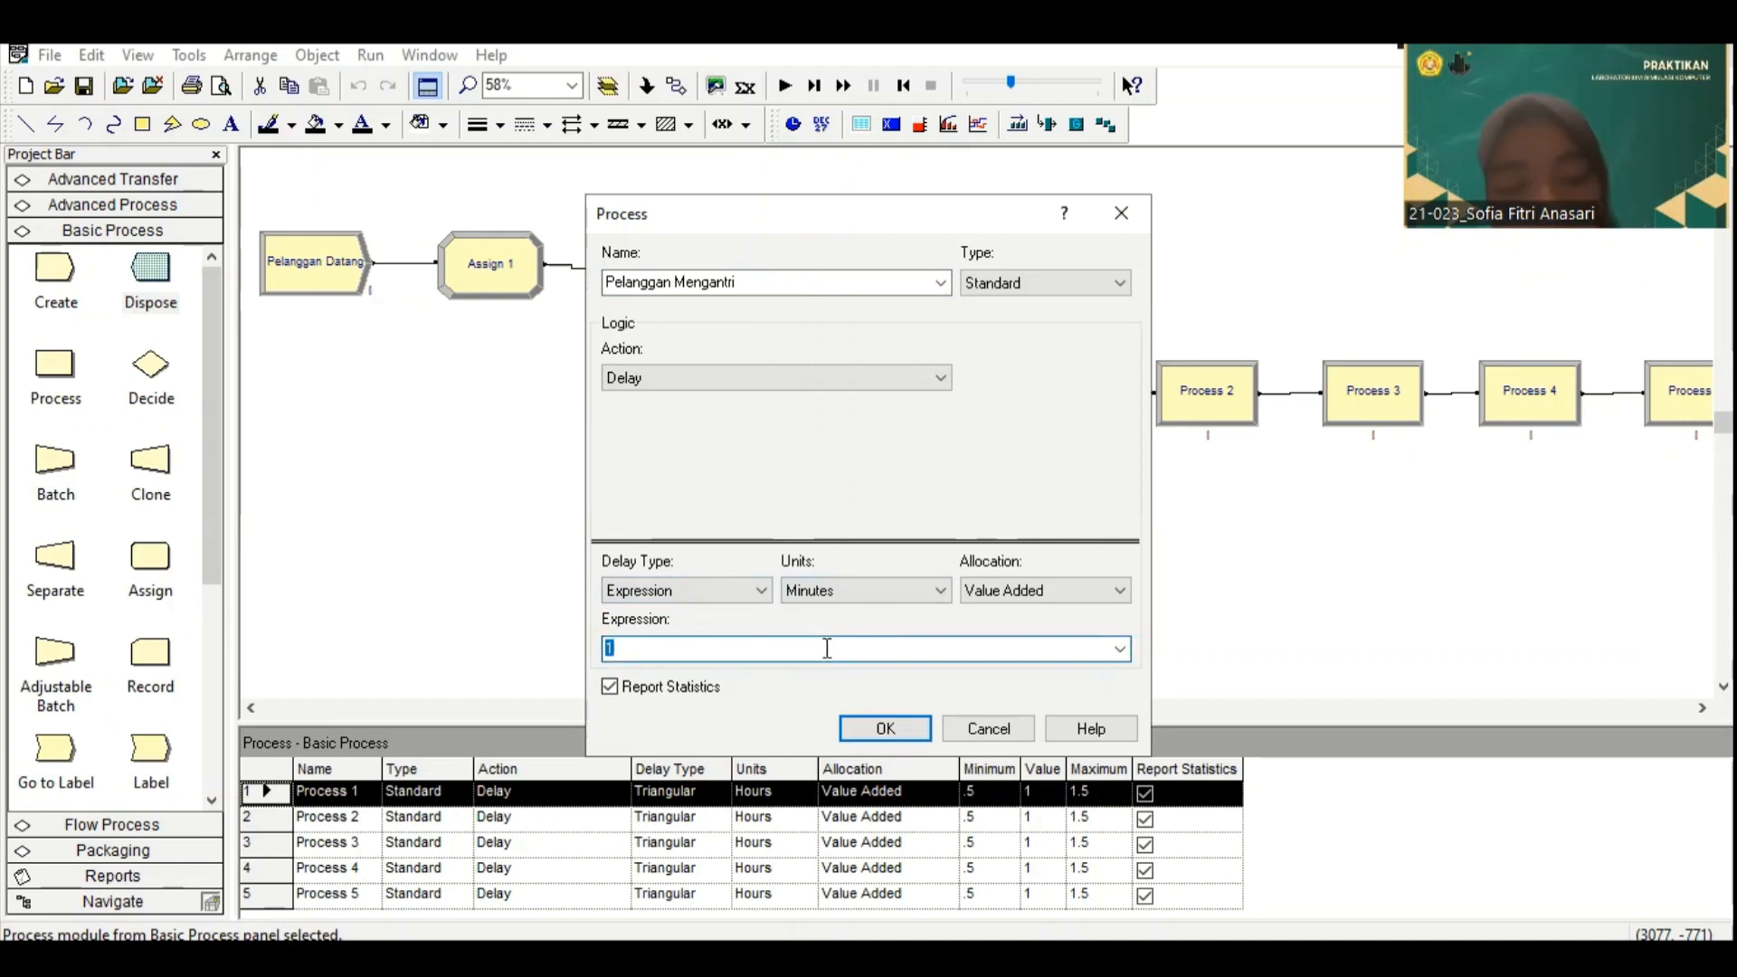
{"action": "key", "text": "ctrl+v"}
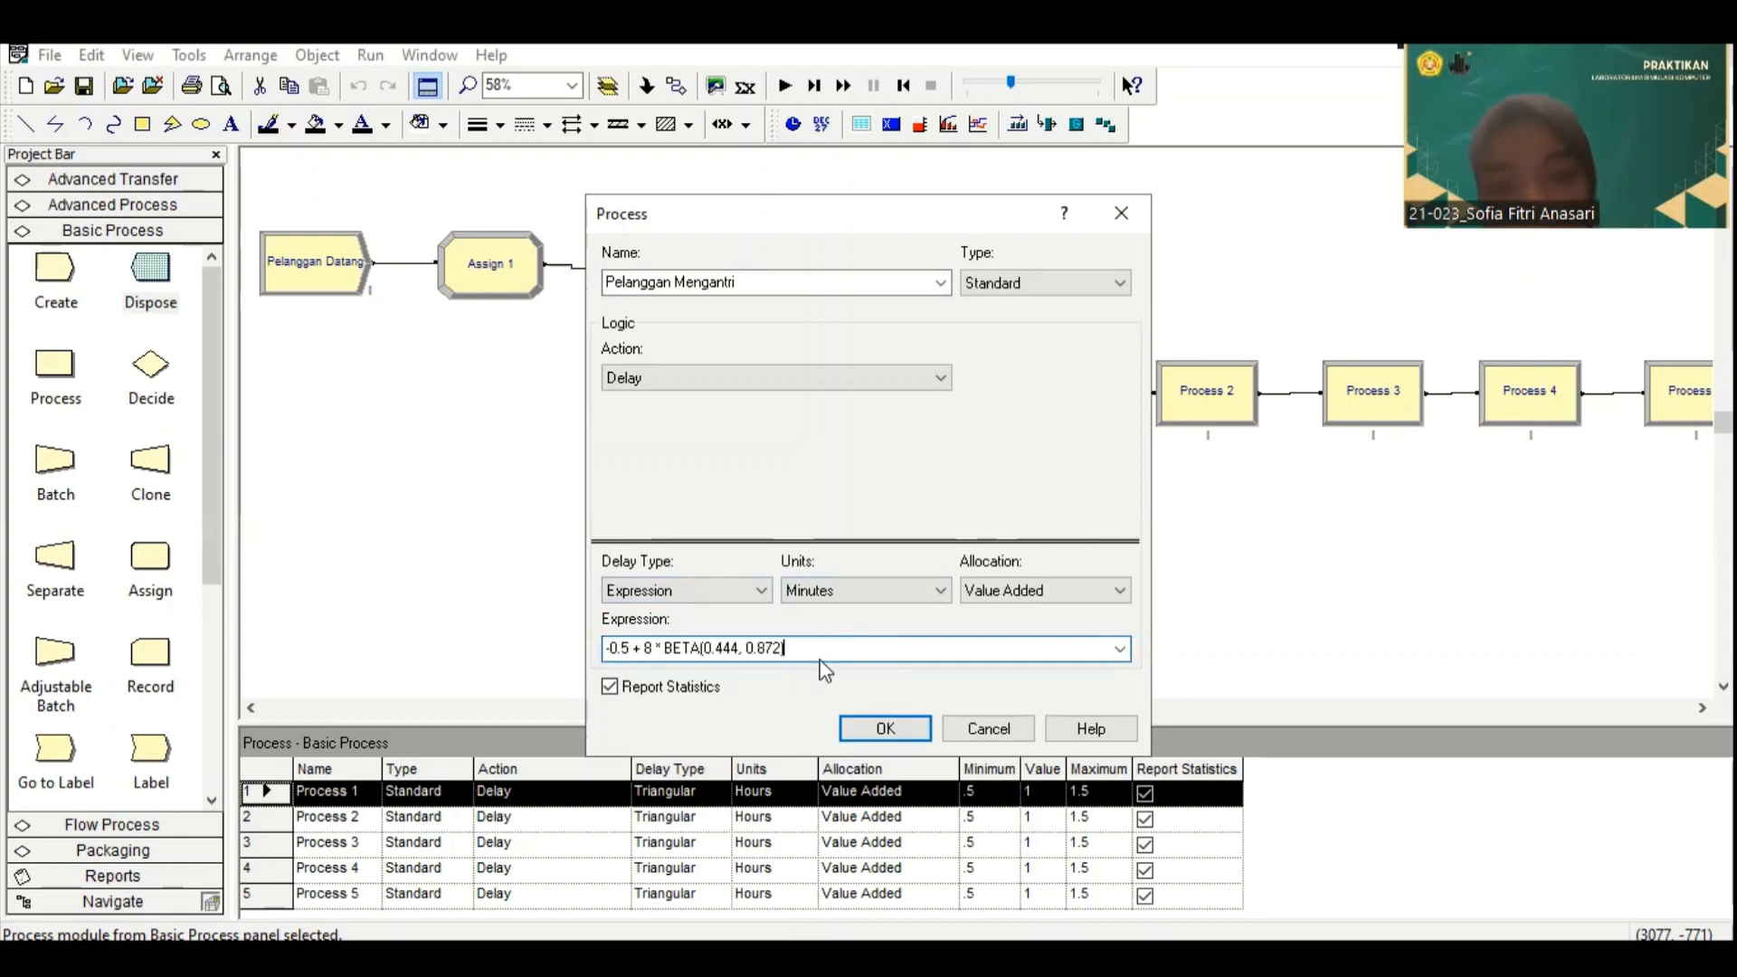
{"action": "left_click", "coordinate": [885, 729]}
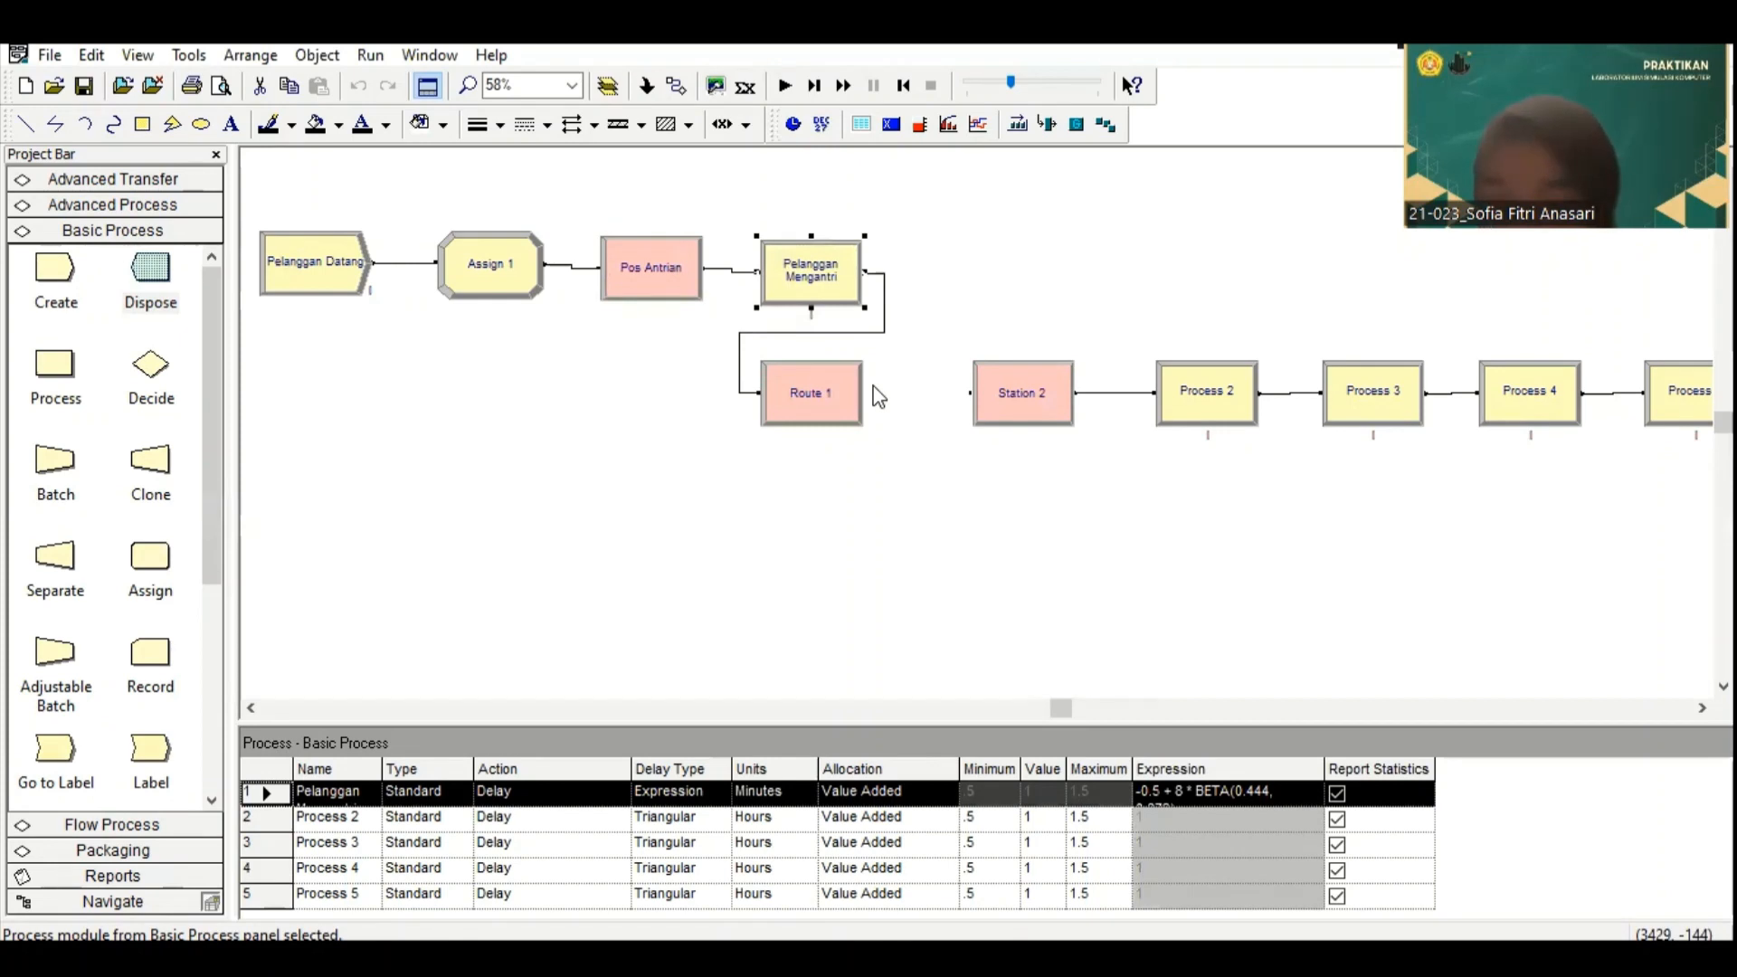
Step: Rename the Route module "Menuju Stasiun 2" and set its time units to Minutes
{"action": "double_click", "coordinate": [814, 392]}
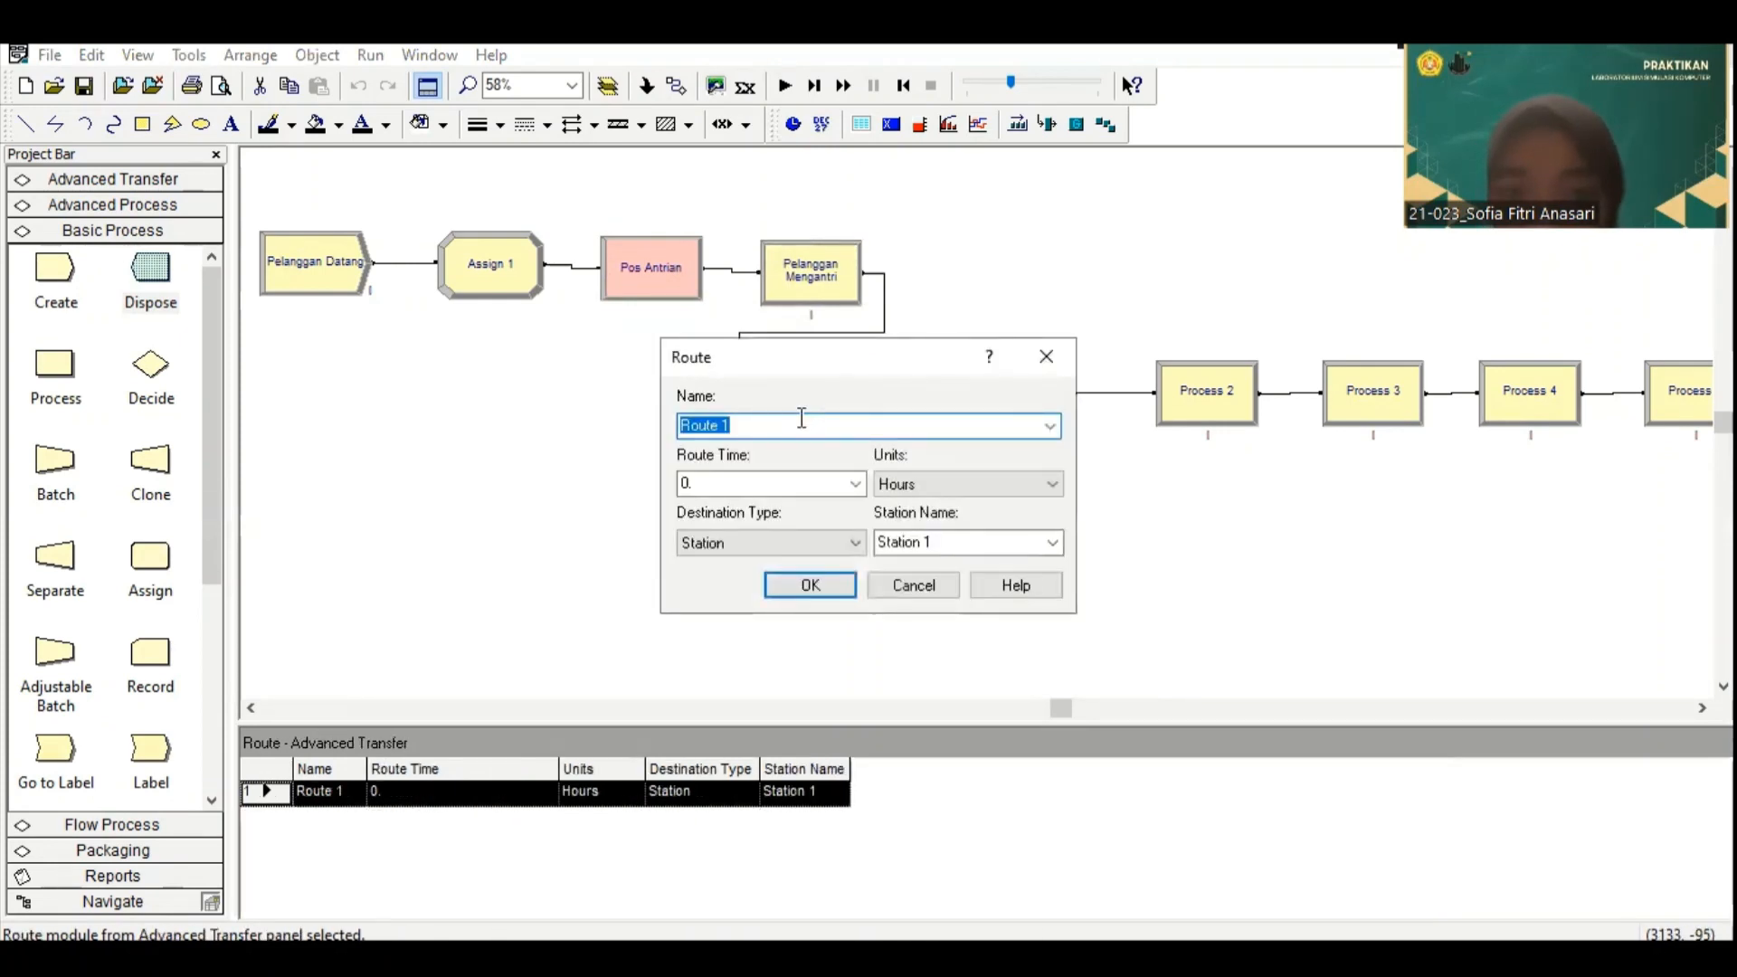
{"action": "type", "text": "Menuju"}
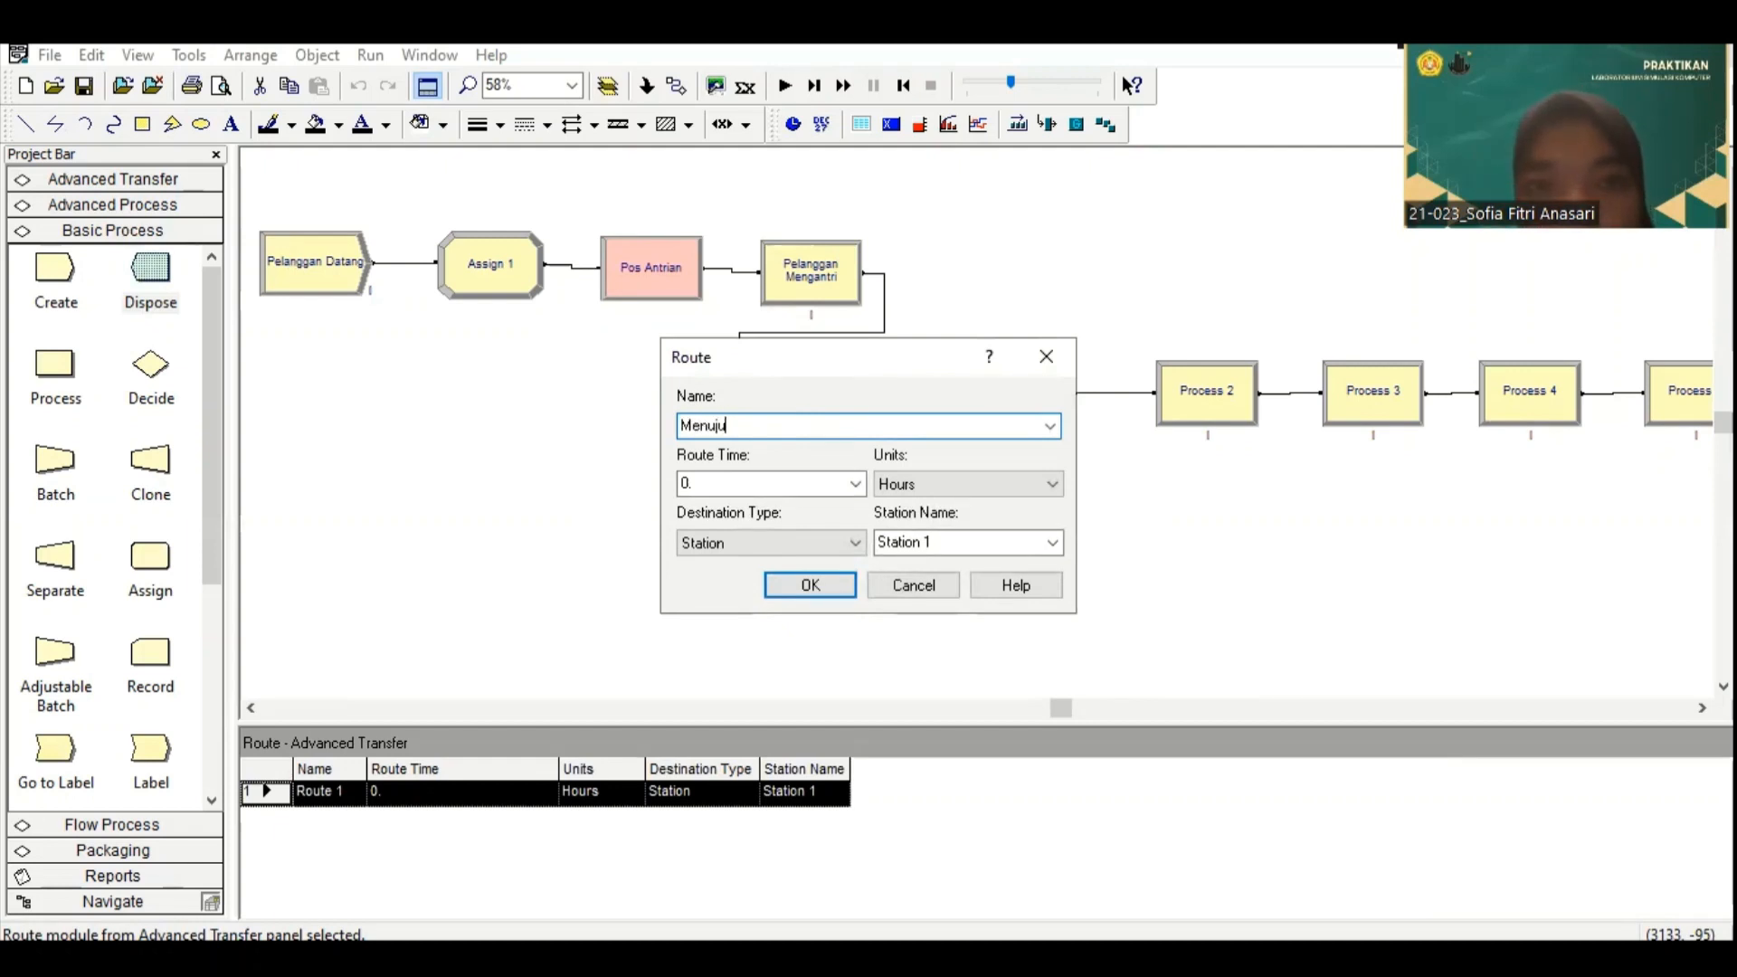
{"action": "type", "text": " Stasiun 2"}
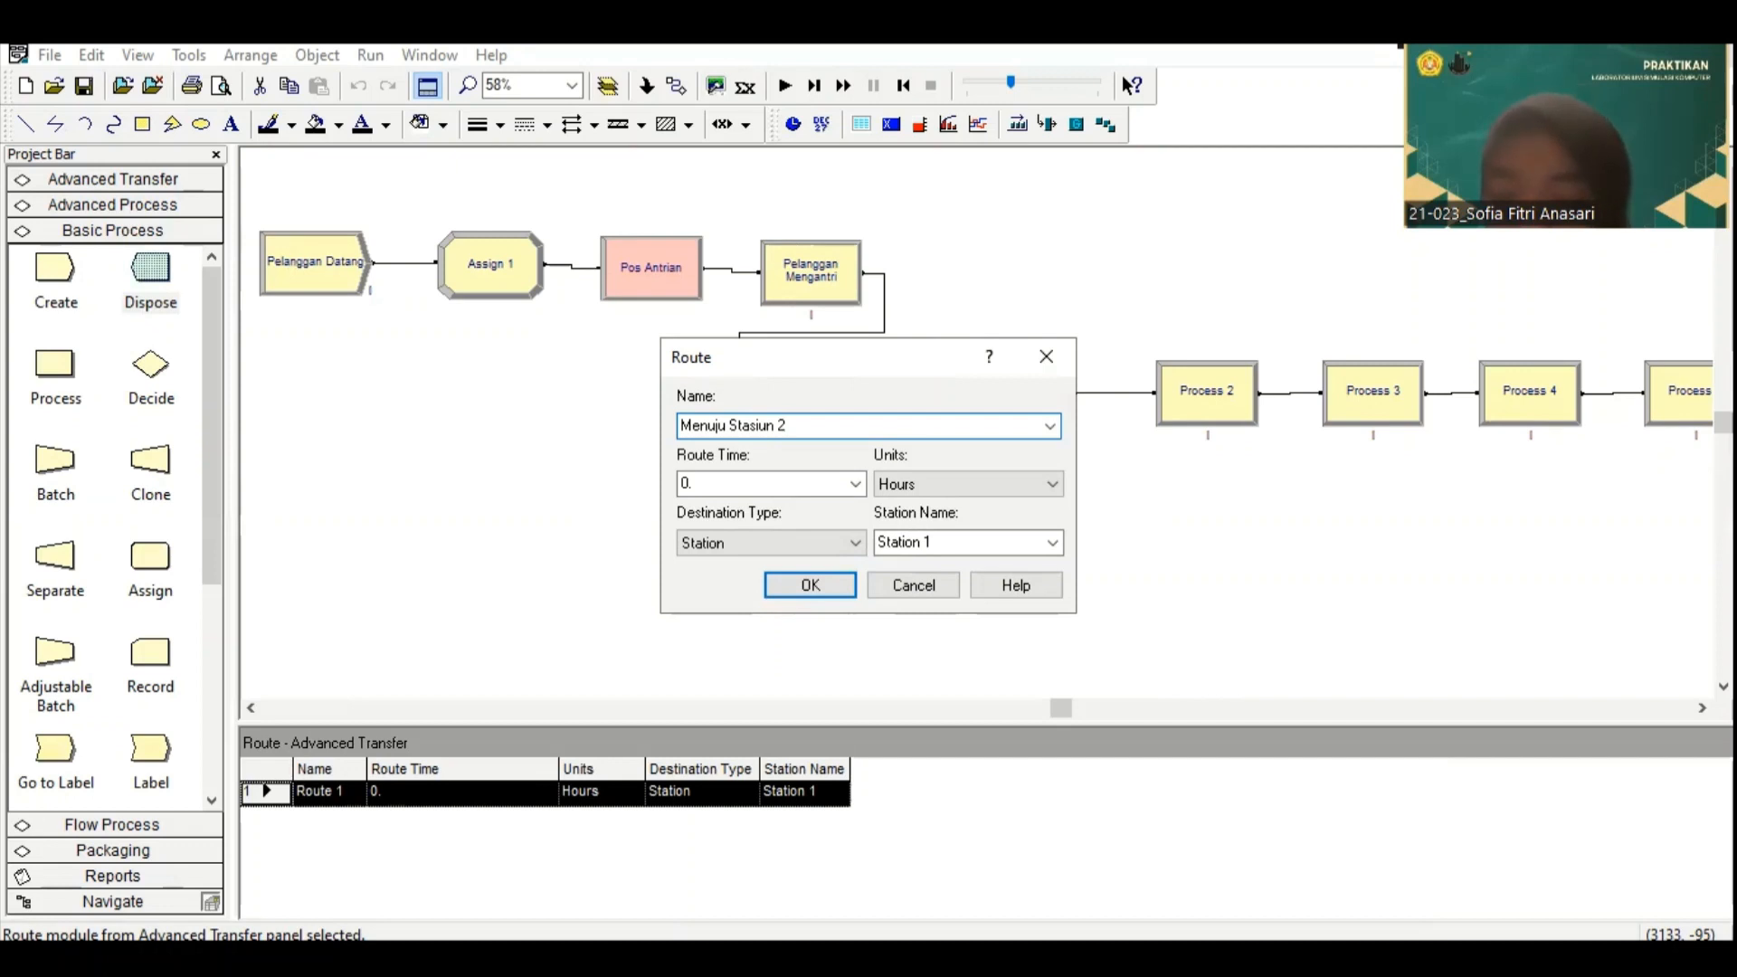
{"action": "left_click", "coordinate": [1047, 484]}
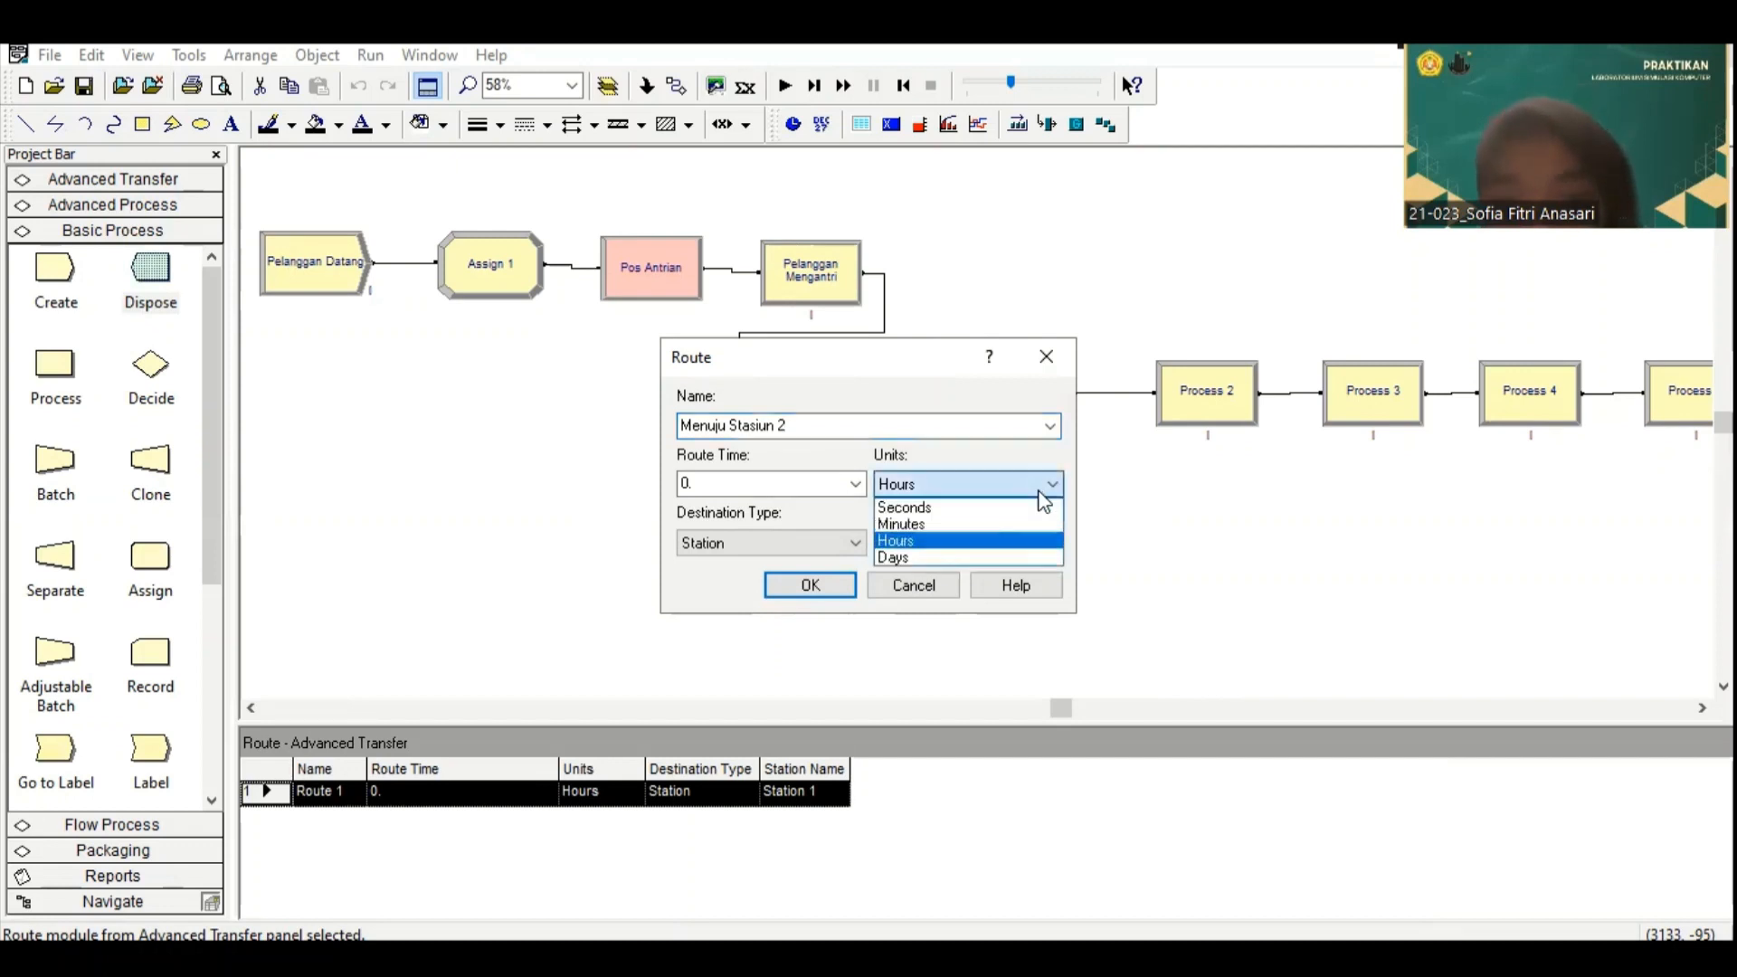
{"action": "left_click", "coordinate": [1037, 525]}
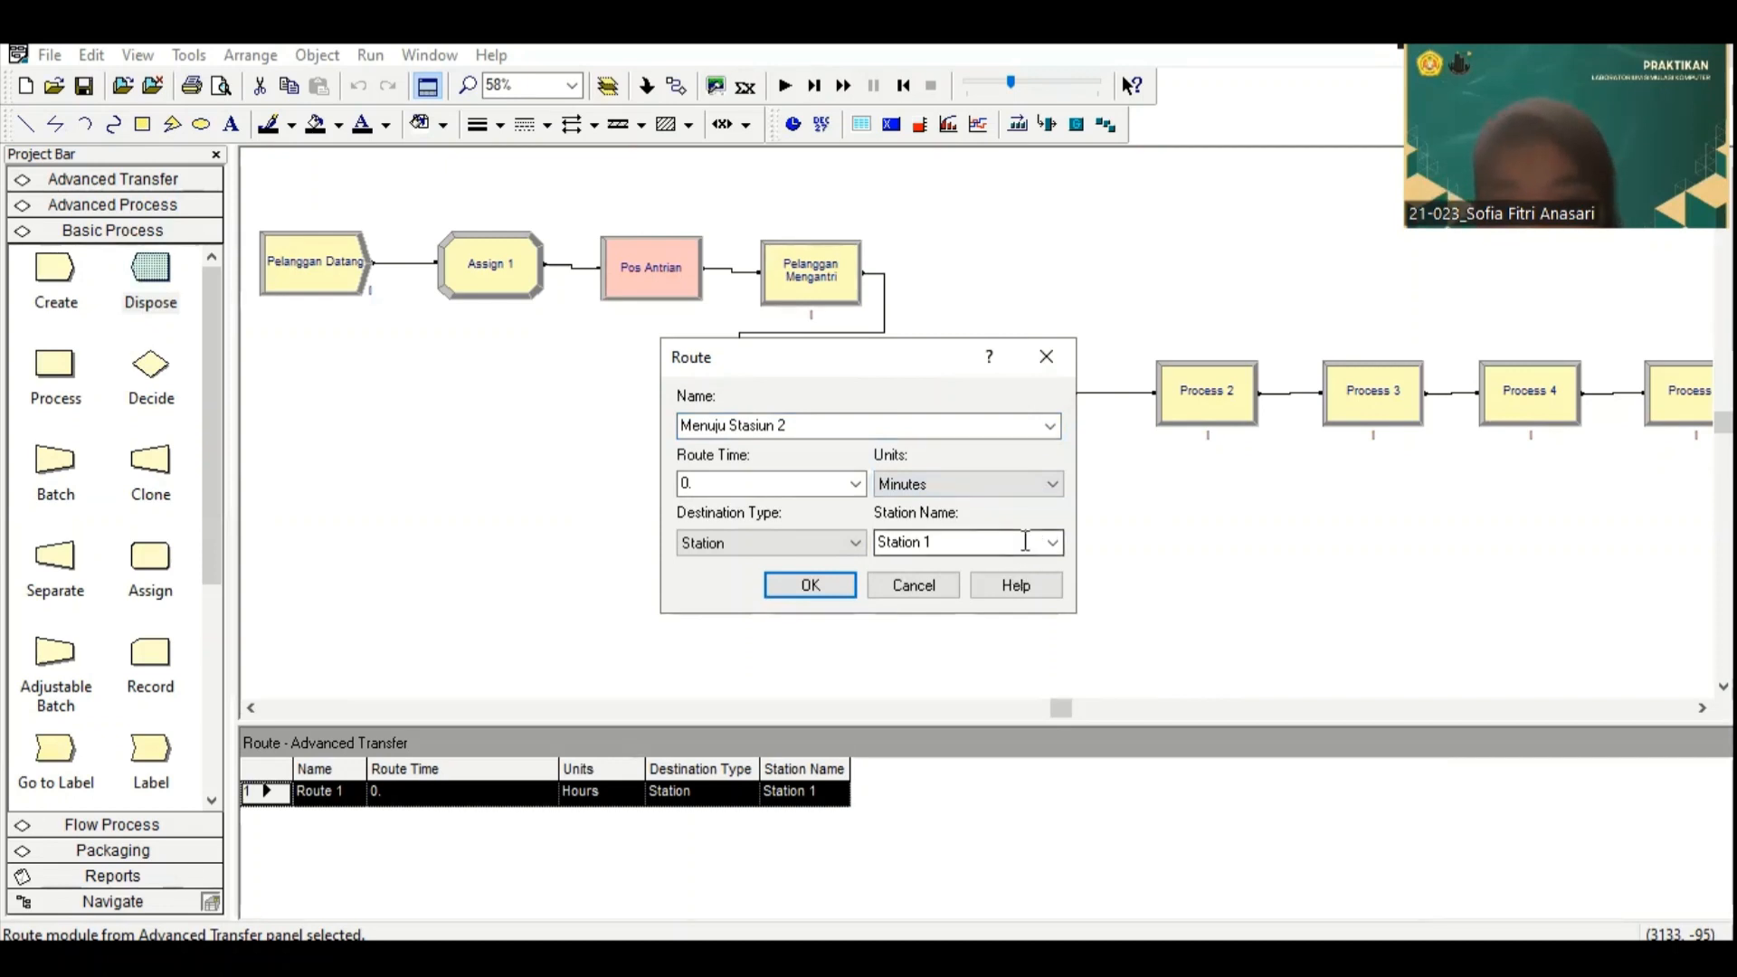
Step: Set the Menuju Stasiun 2 route's destination station to Station 2 and accept the settings
{"action": "left_click", "coordinate": [1032, 541]}
{"action": "left_click", "coordinate": [1033, 541]}
{"action": "left_click", "coordinate": [1053, 542]}
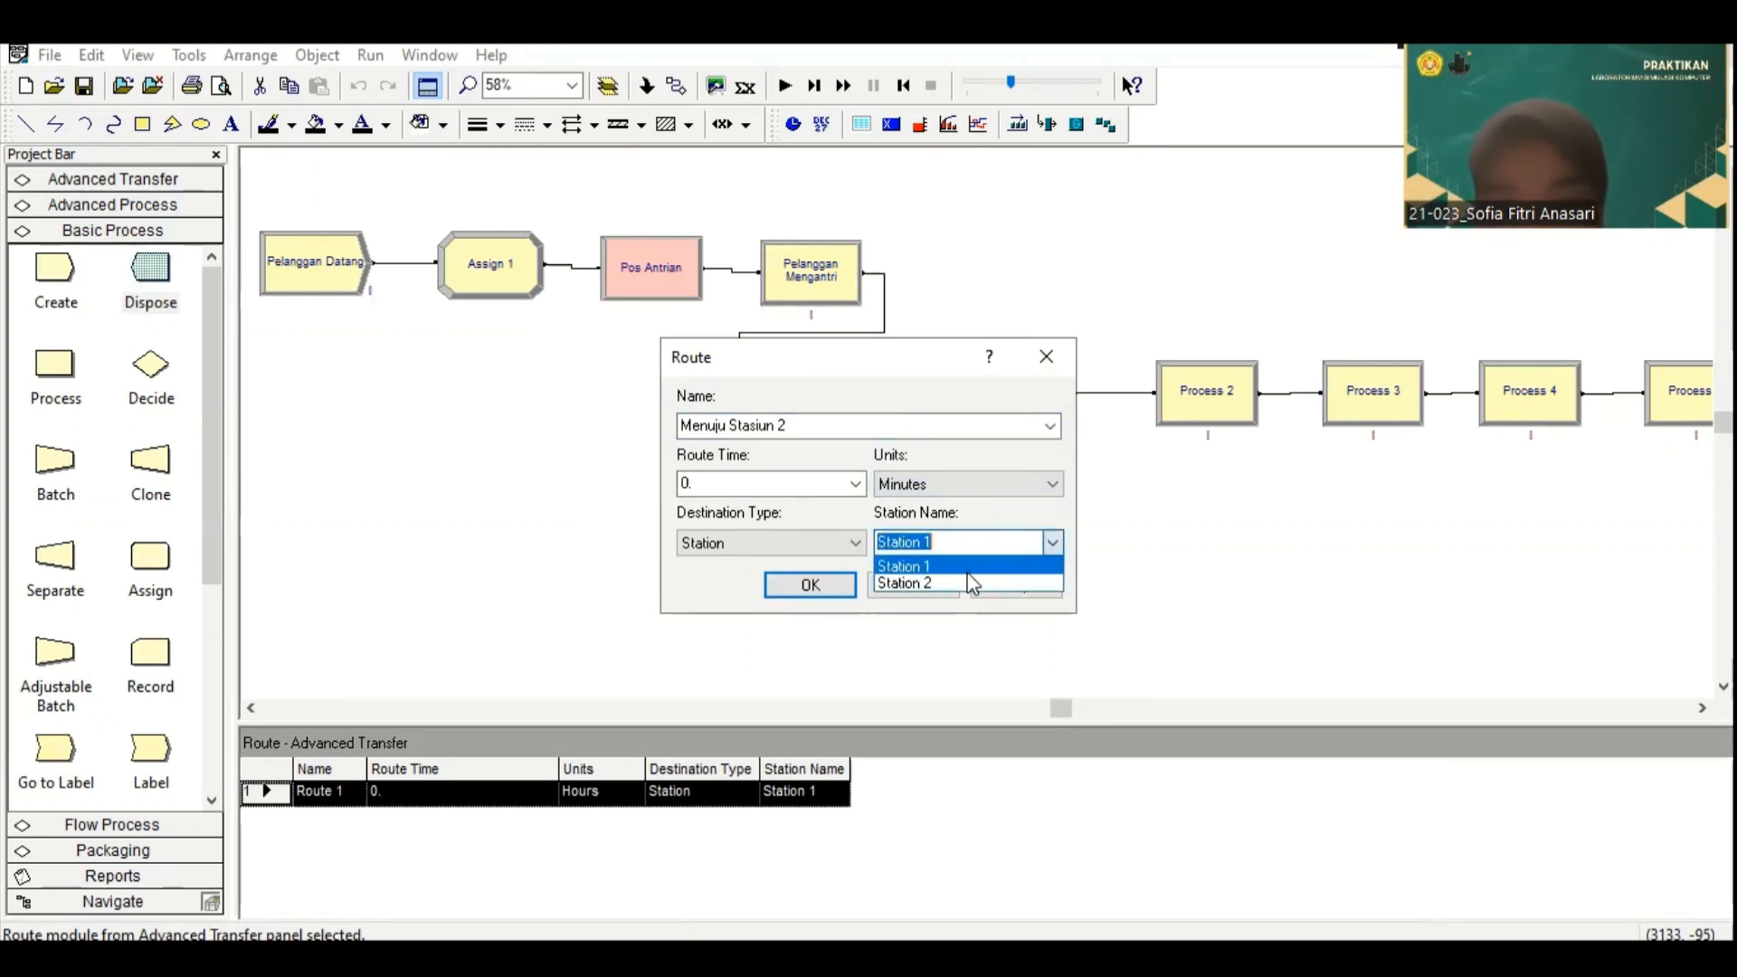
{"action": "left_click", "coordinate": [964, 582]}
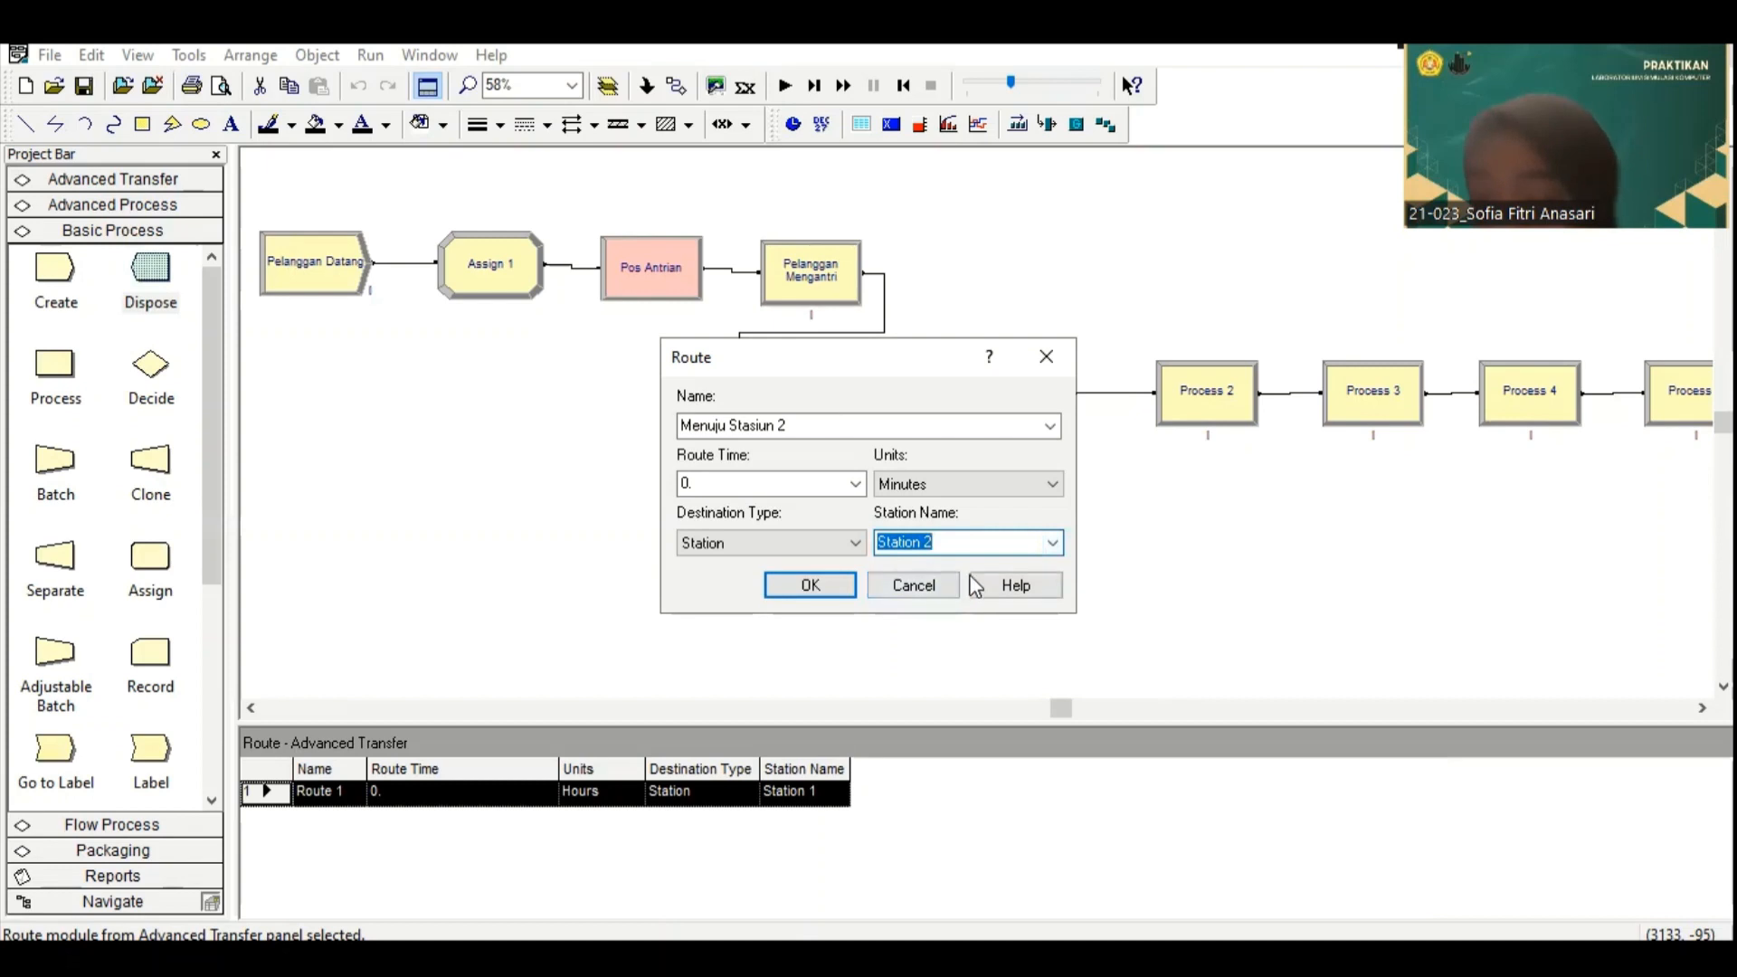
{"action": "left_click", "coordinate": [833, 588]}
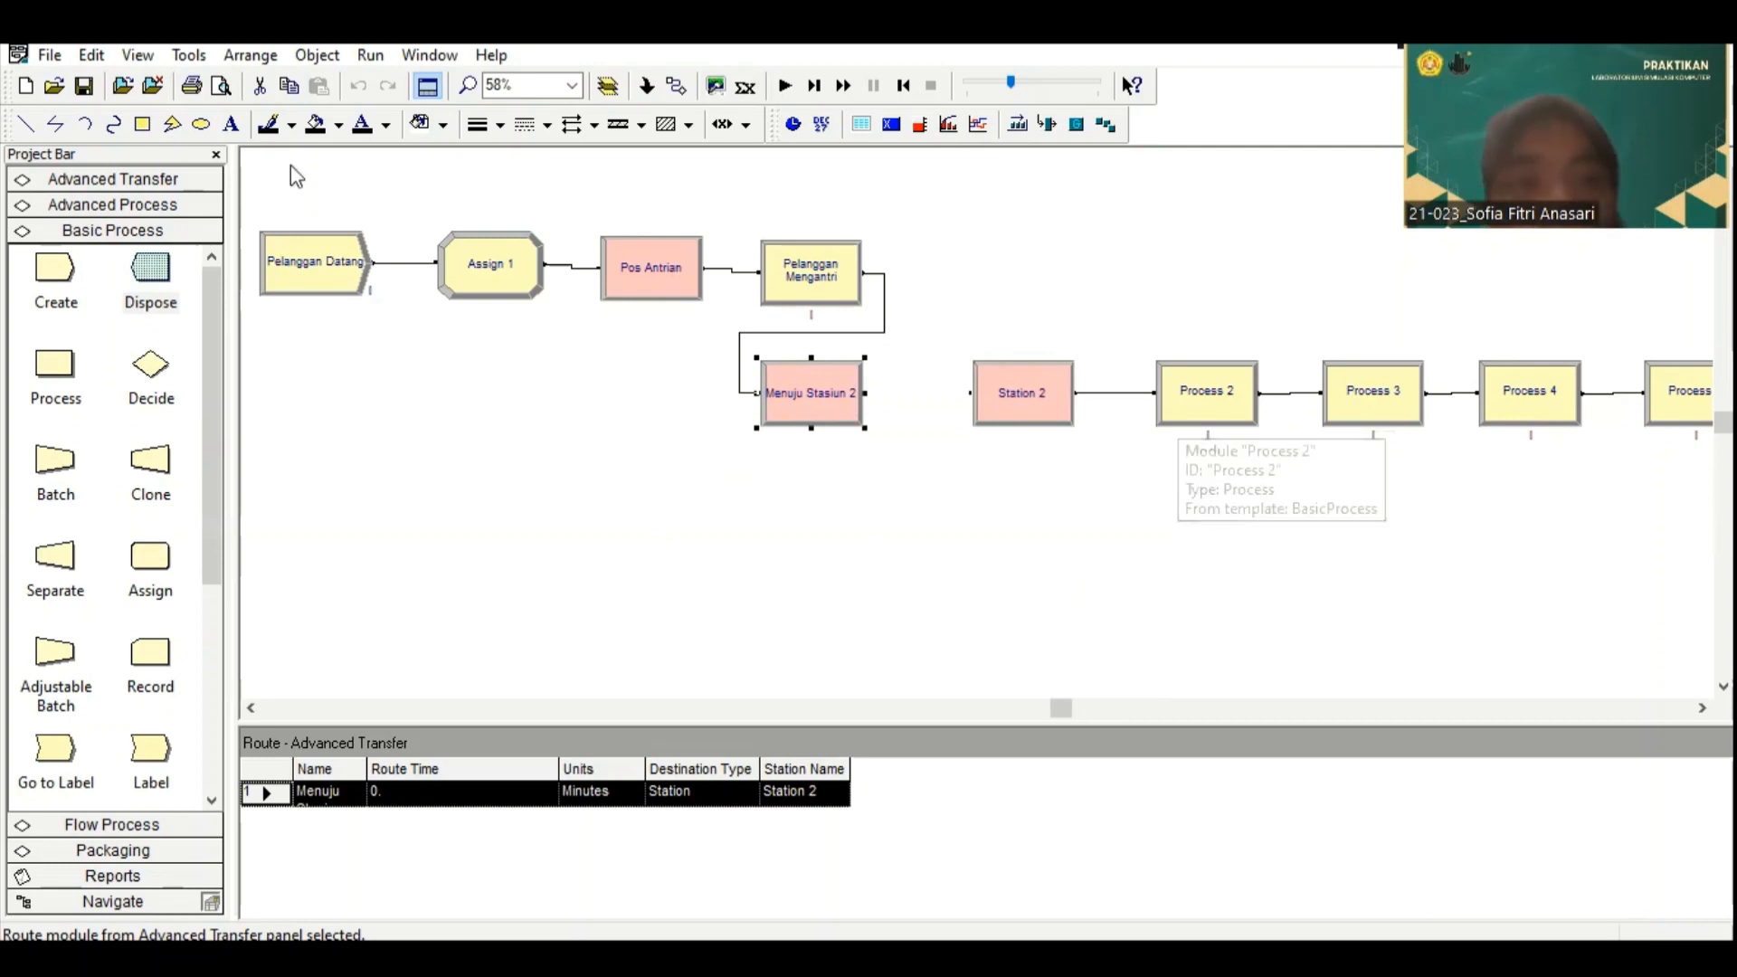
Step: Switch to Input Analyzer and load the existing data file 3 from the TUBES LAB SK folder into a new document
{"action": "left_click", "coordinate": [189, 56]}
{"action": "left_click", "coordinate": [206, 135]}
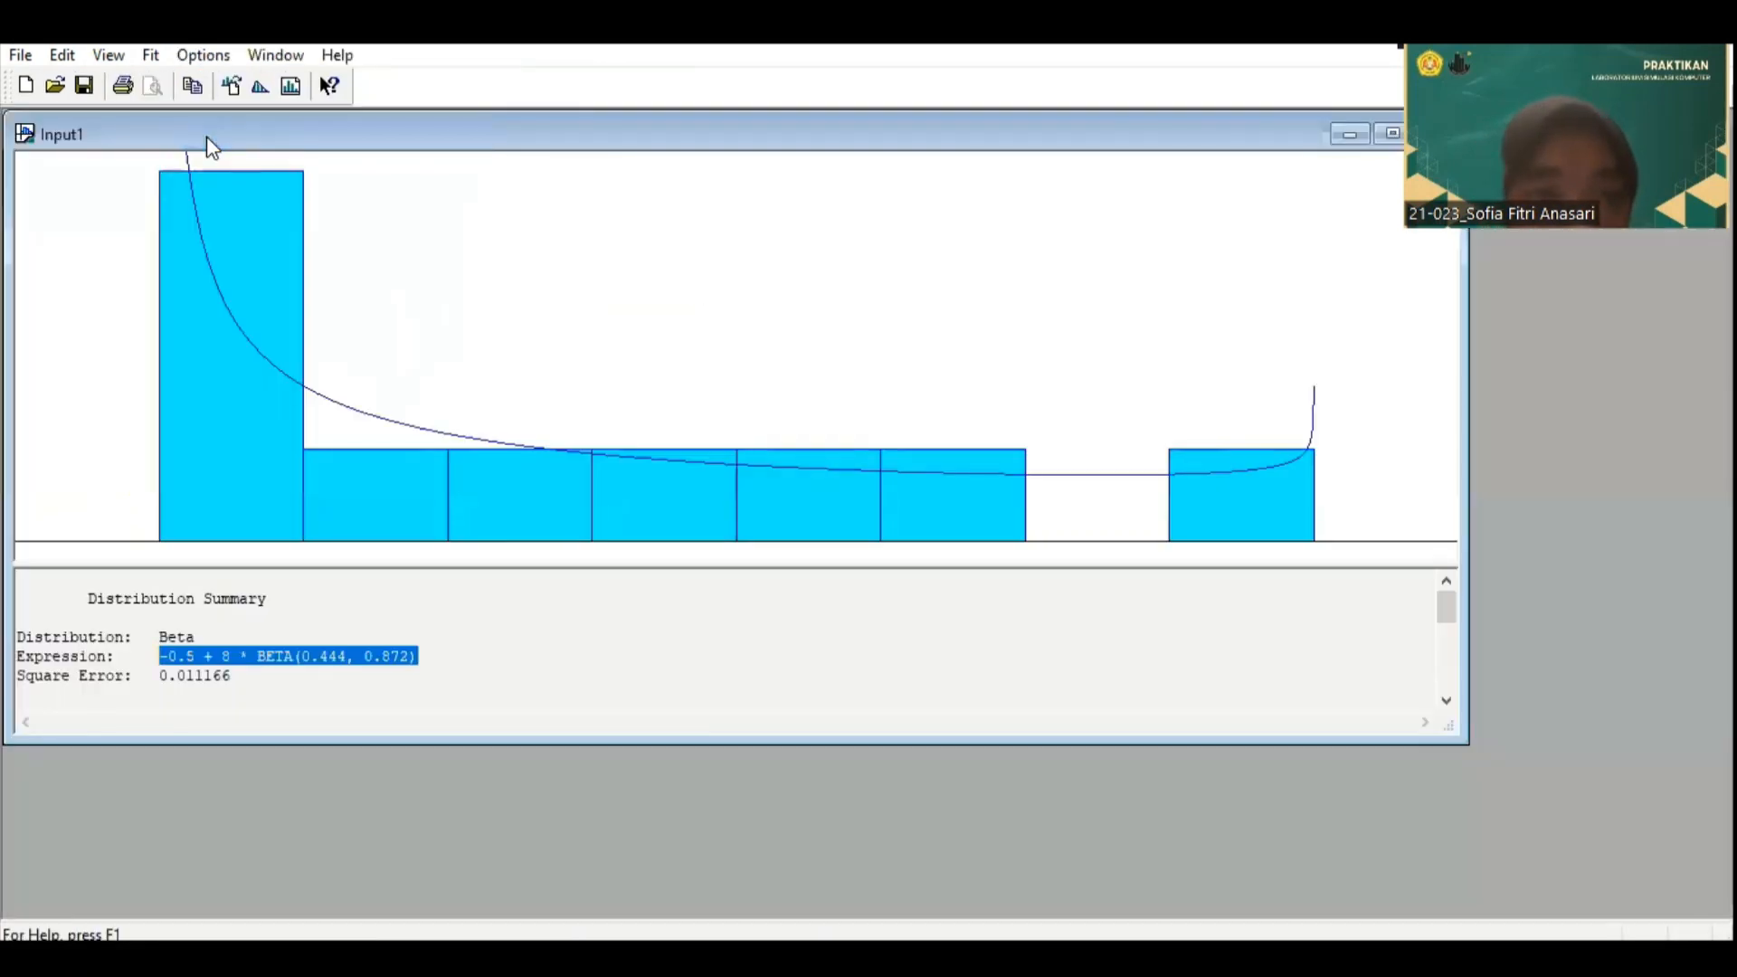
{"action": "left_click", "coordinate": [20, 55]}
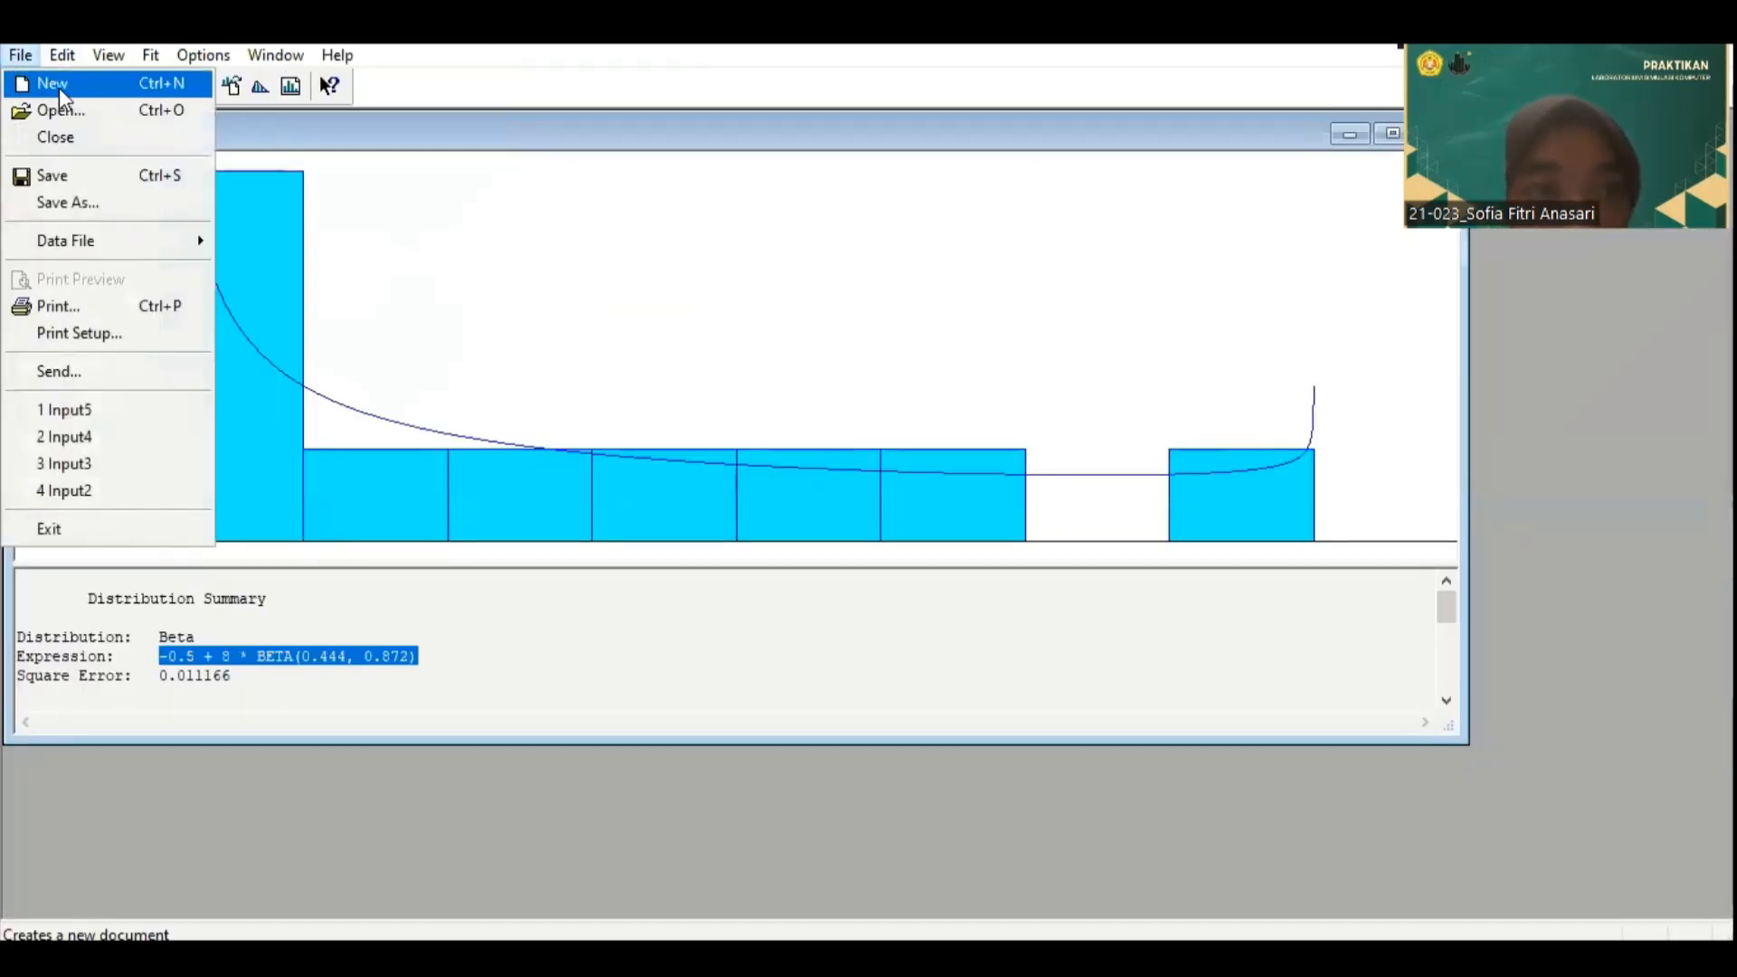
{"action": "left_click", "coordinate": [58, 89]}
{"action": "left_click", "coordinate": [20, 55]}
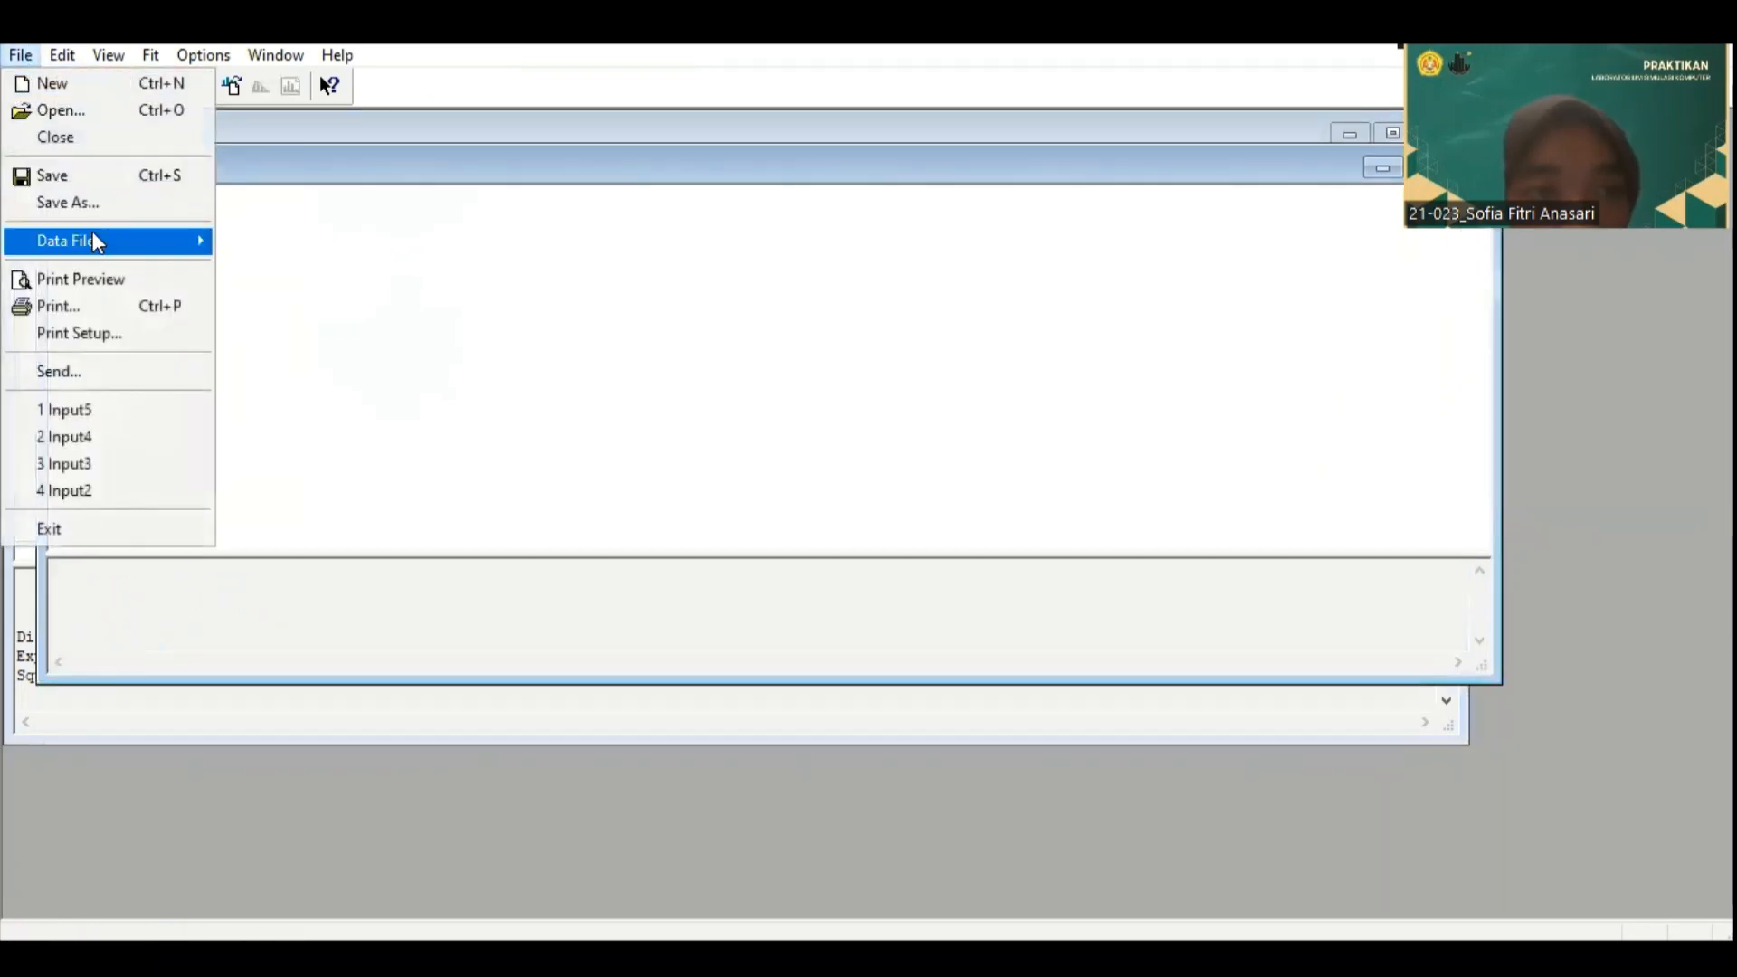
{"action": "mouse_move", "coordinate": [97, 241]}
{"action": "left_click", "coordinate": [249, 238]}
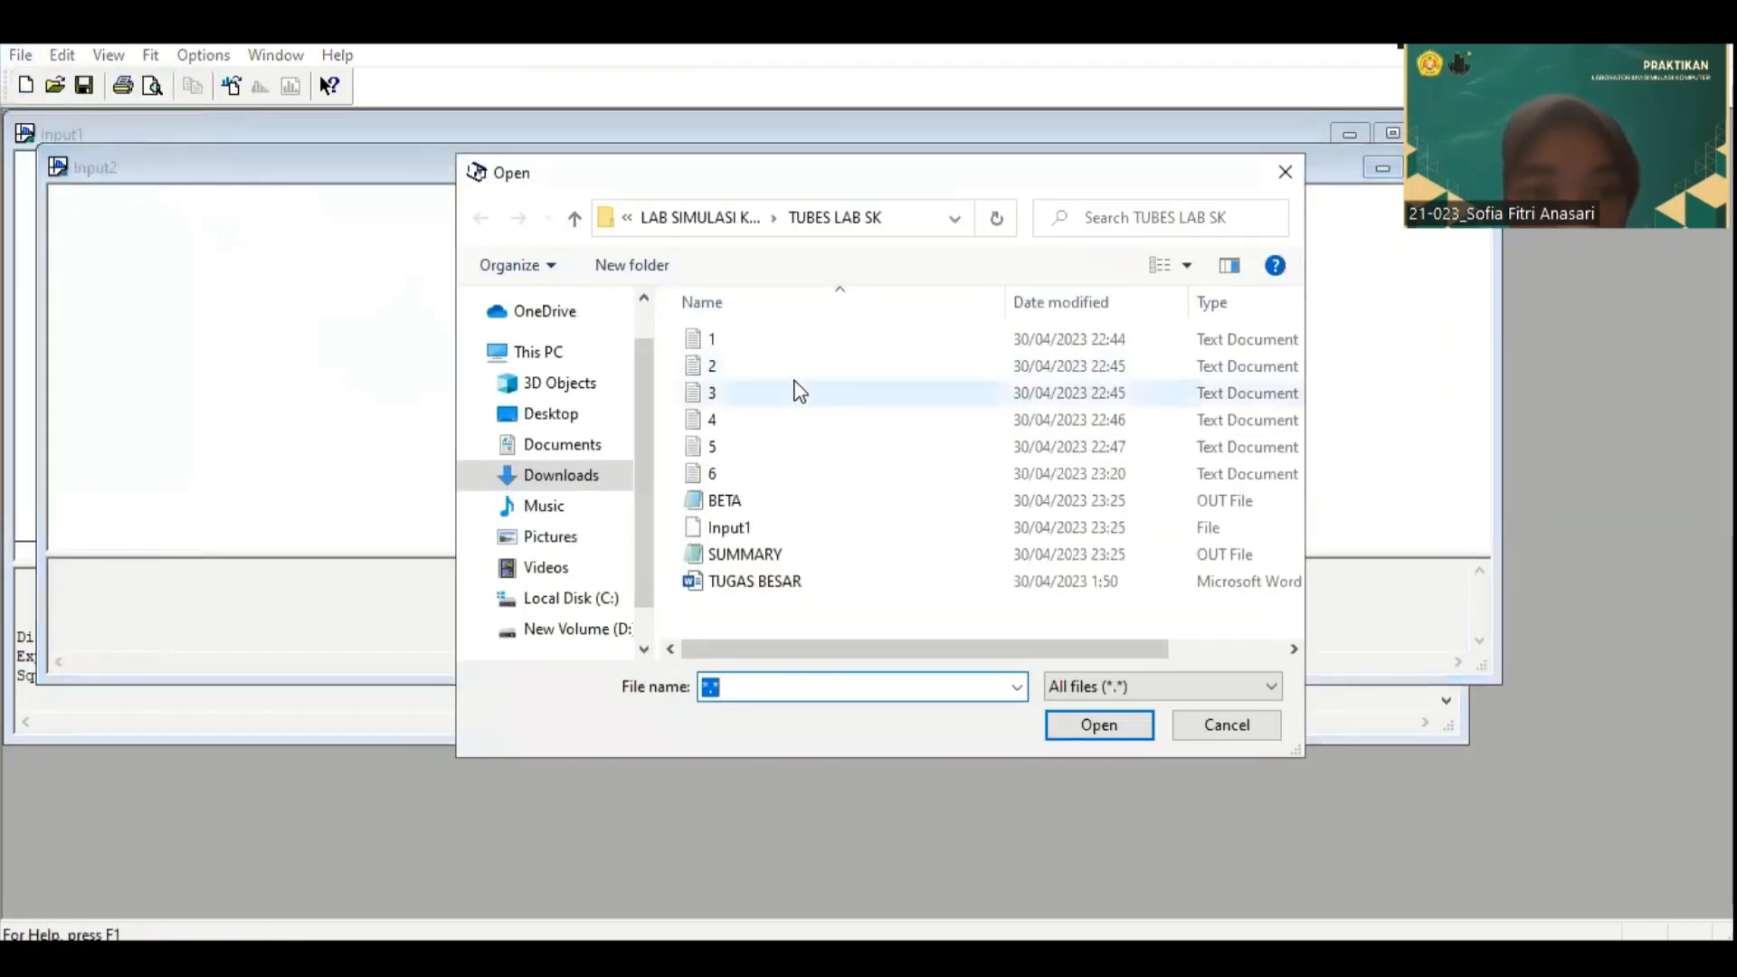
{"action": "left_click", "coordinate": [798, 392]}
{"action": "left_click", "coordinate": [1097, 726]}
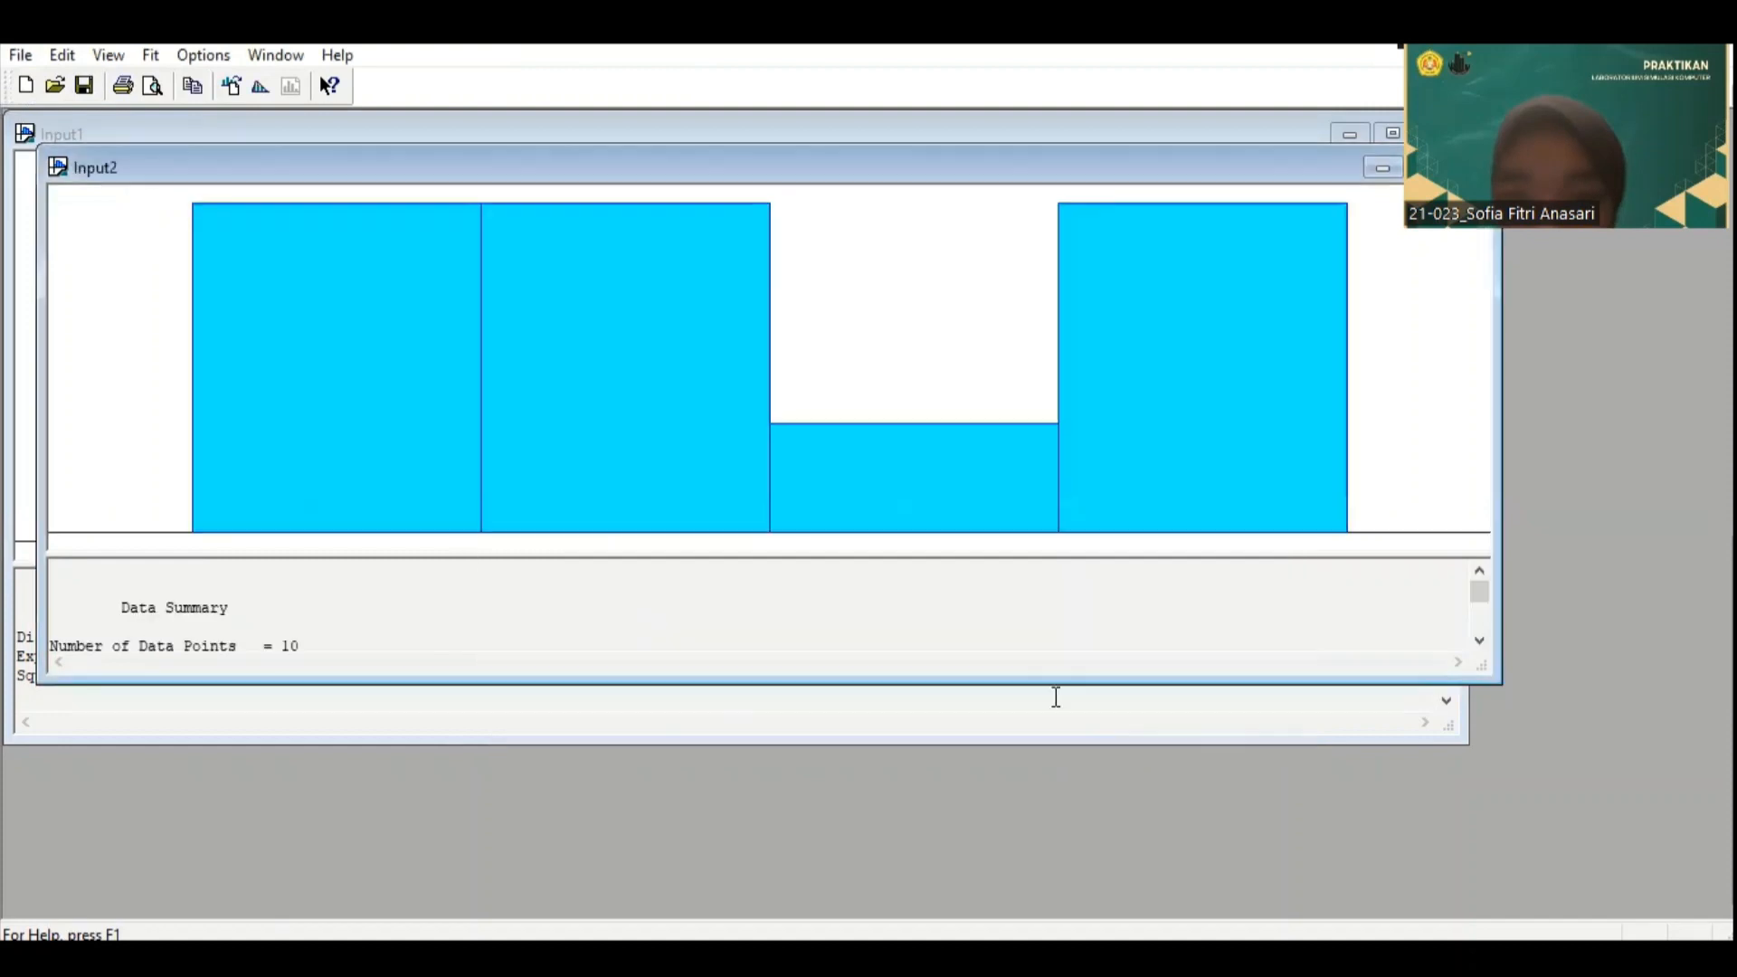
Step: Copy the best Fit All expression for data file 3 and switch back to the Arena flowchart model
{"action": "scroll", "coordinate": [306, 572], "scroll_direction": "down", "scroll_amount": 1}
{"action": "left_click", "coordinate": [148, 55]}
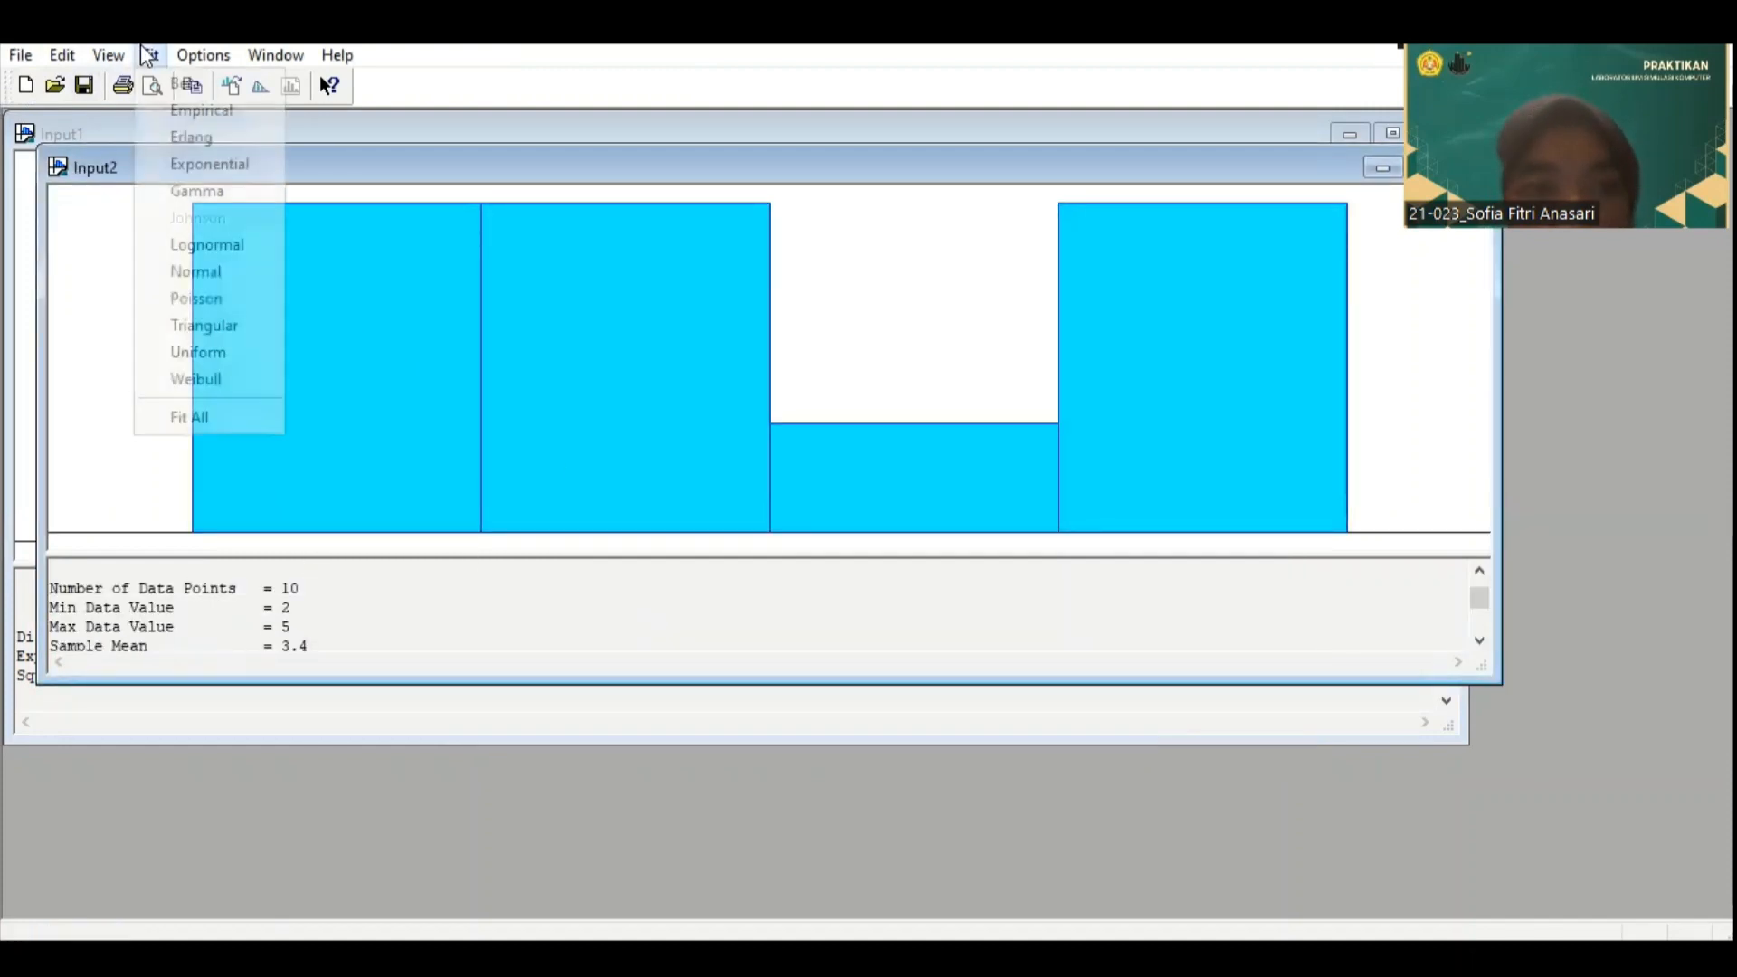
{"action": "left_click", "coordinate": [205, 415]}
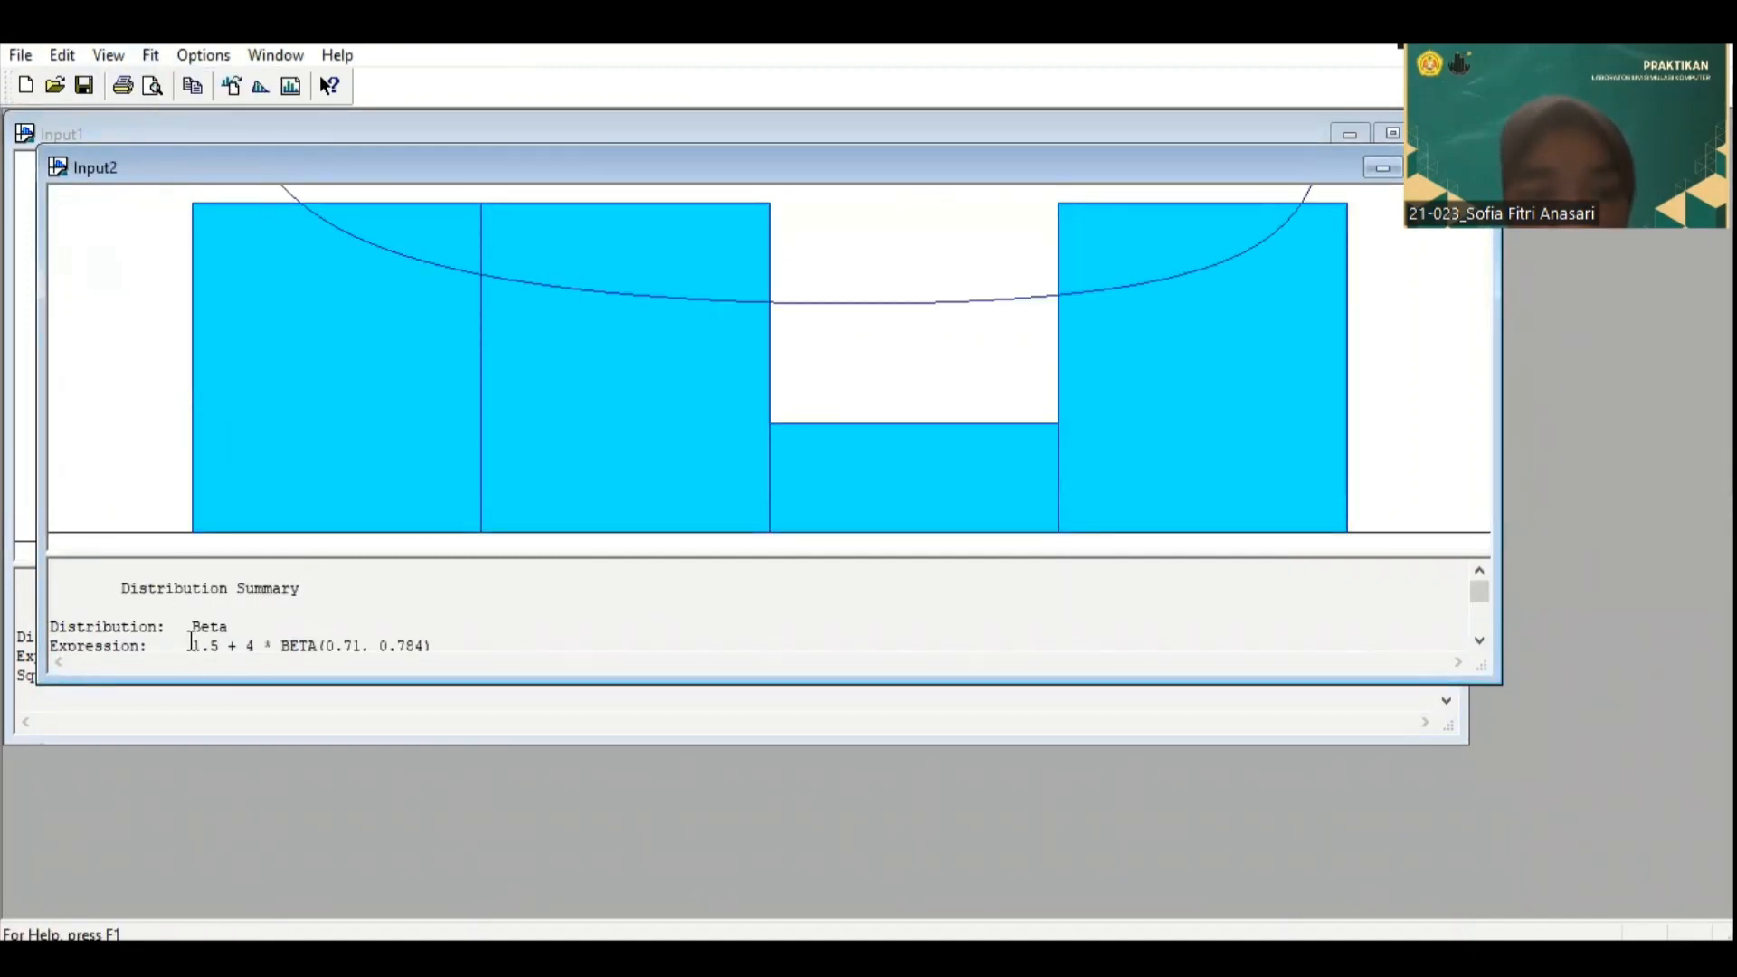
{"action": "mouse_move", "coordinate": [191, 642]}
{"action": "left_mouse_down"}
{"action": "mouse_move", "coordinate": [314, 628]}
{"action": "mouse_move", "coordinate": [404, 543]}
{"action": "mouse_move", "coordinate": [399, 620]}
{"action": "mouse_move", "coordinate": [435, 630]}
{"action": "mouse_move", "coordinate": [434, 570]}
{"action": "mouse_move", "coordinate": [426, 627]}
{"action": "mouse_move", "coordinate": [400, 591]}
{"action": "mouse_move", "coordinate": [447, 621]}
{"action": "mouse_move", "coordinate": [350, 600]}
{"action": "mouse_move", "coordinate": [201, 611]}
{"action": "left_mouse_up"}
{"action": "right_click", "coordinate": [208, 608]}
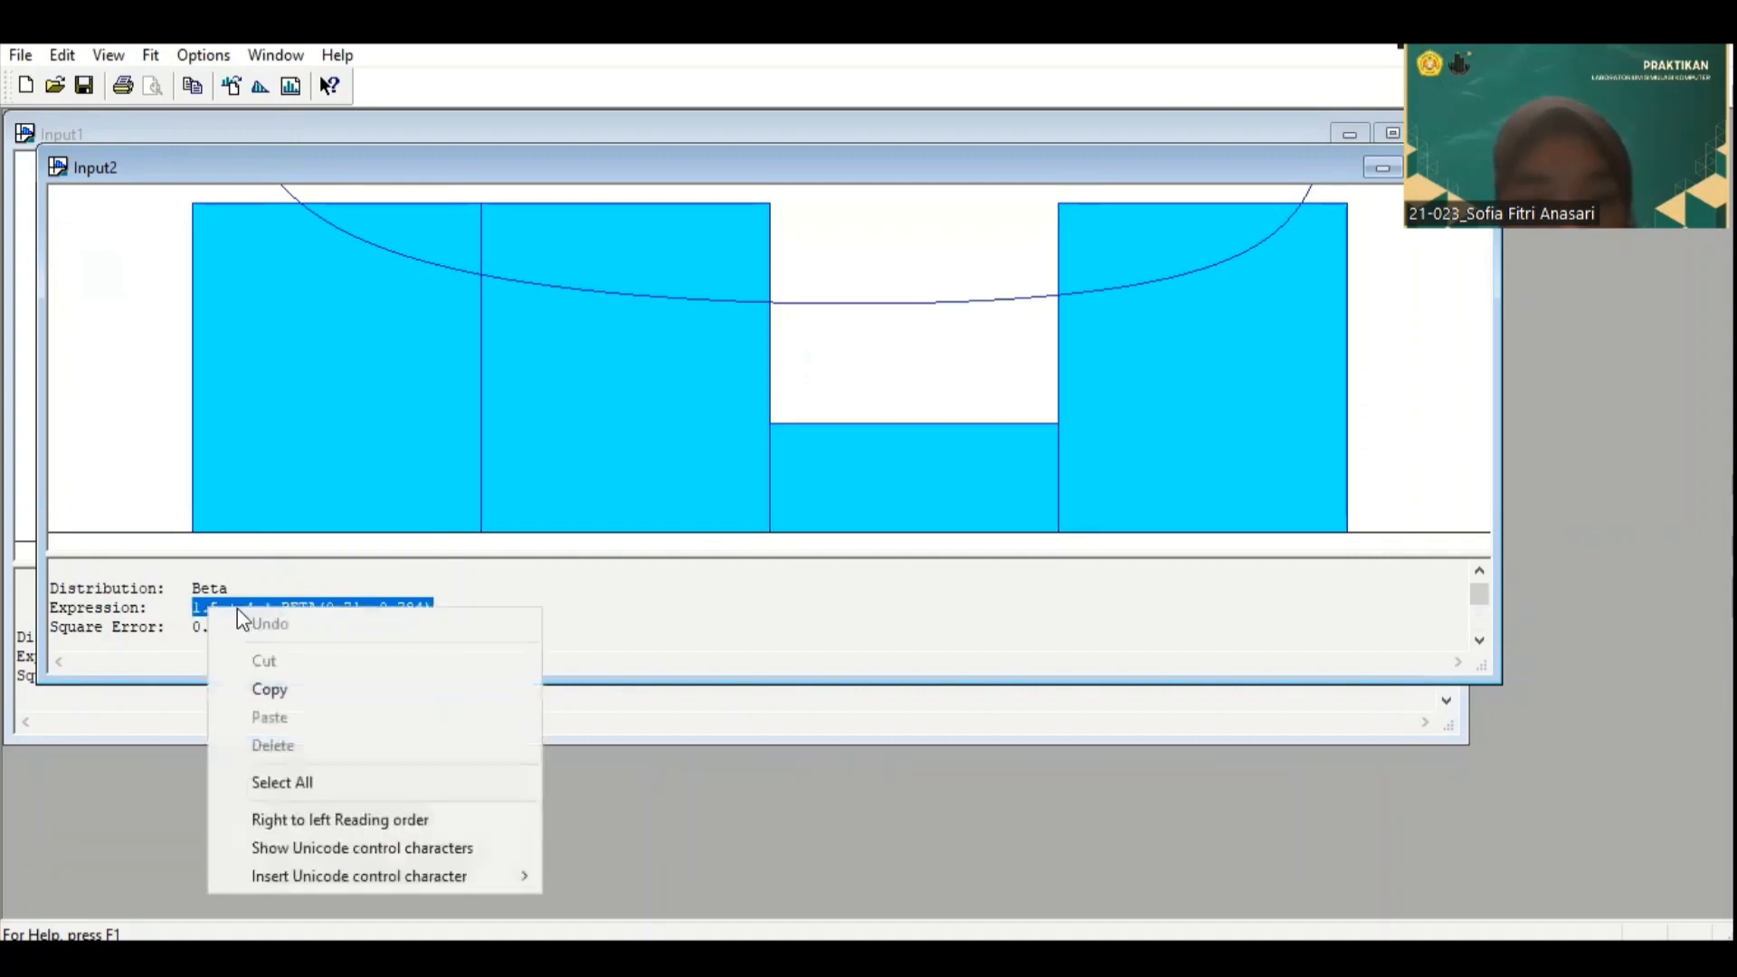
{"action": "left_click", "coordinate": [272, 680]}
{"action": "mouse_move", "coordinate": [1148, 959]}
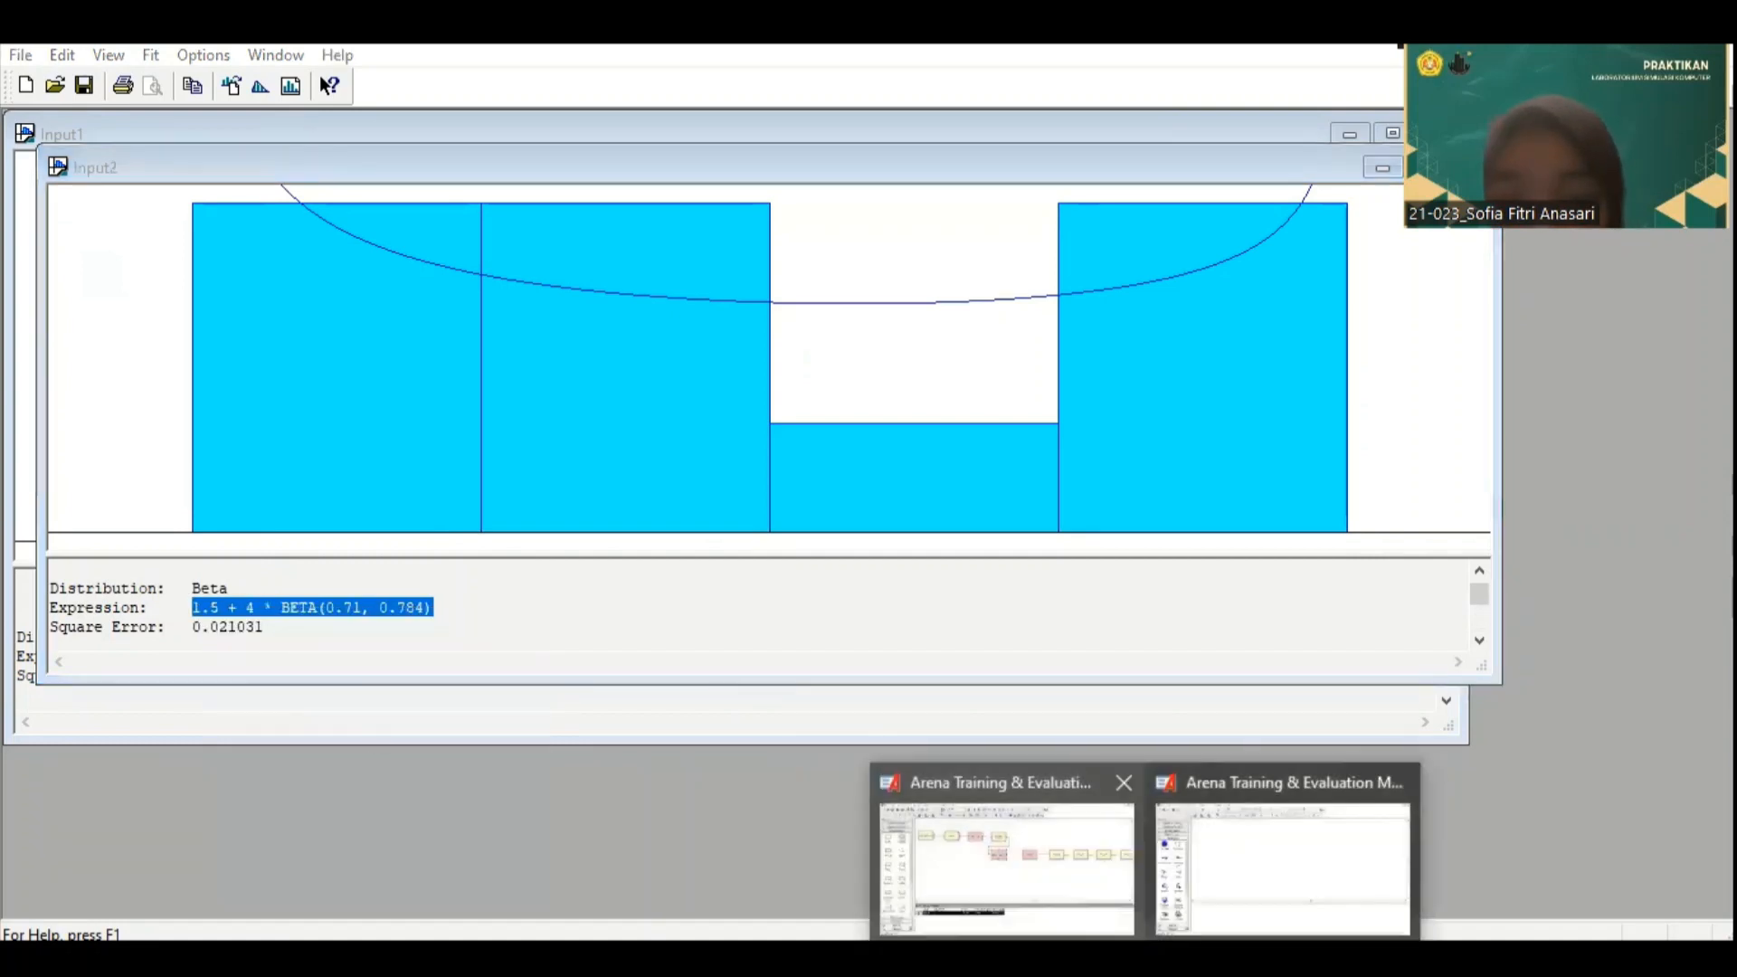
{"action": "left_click", "coordinate": [1018, 864]}
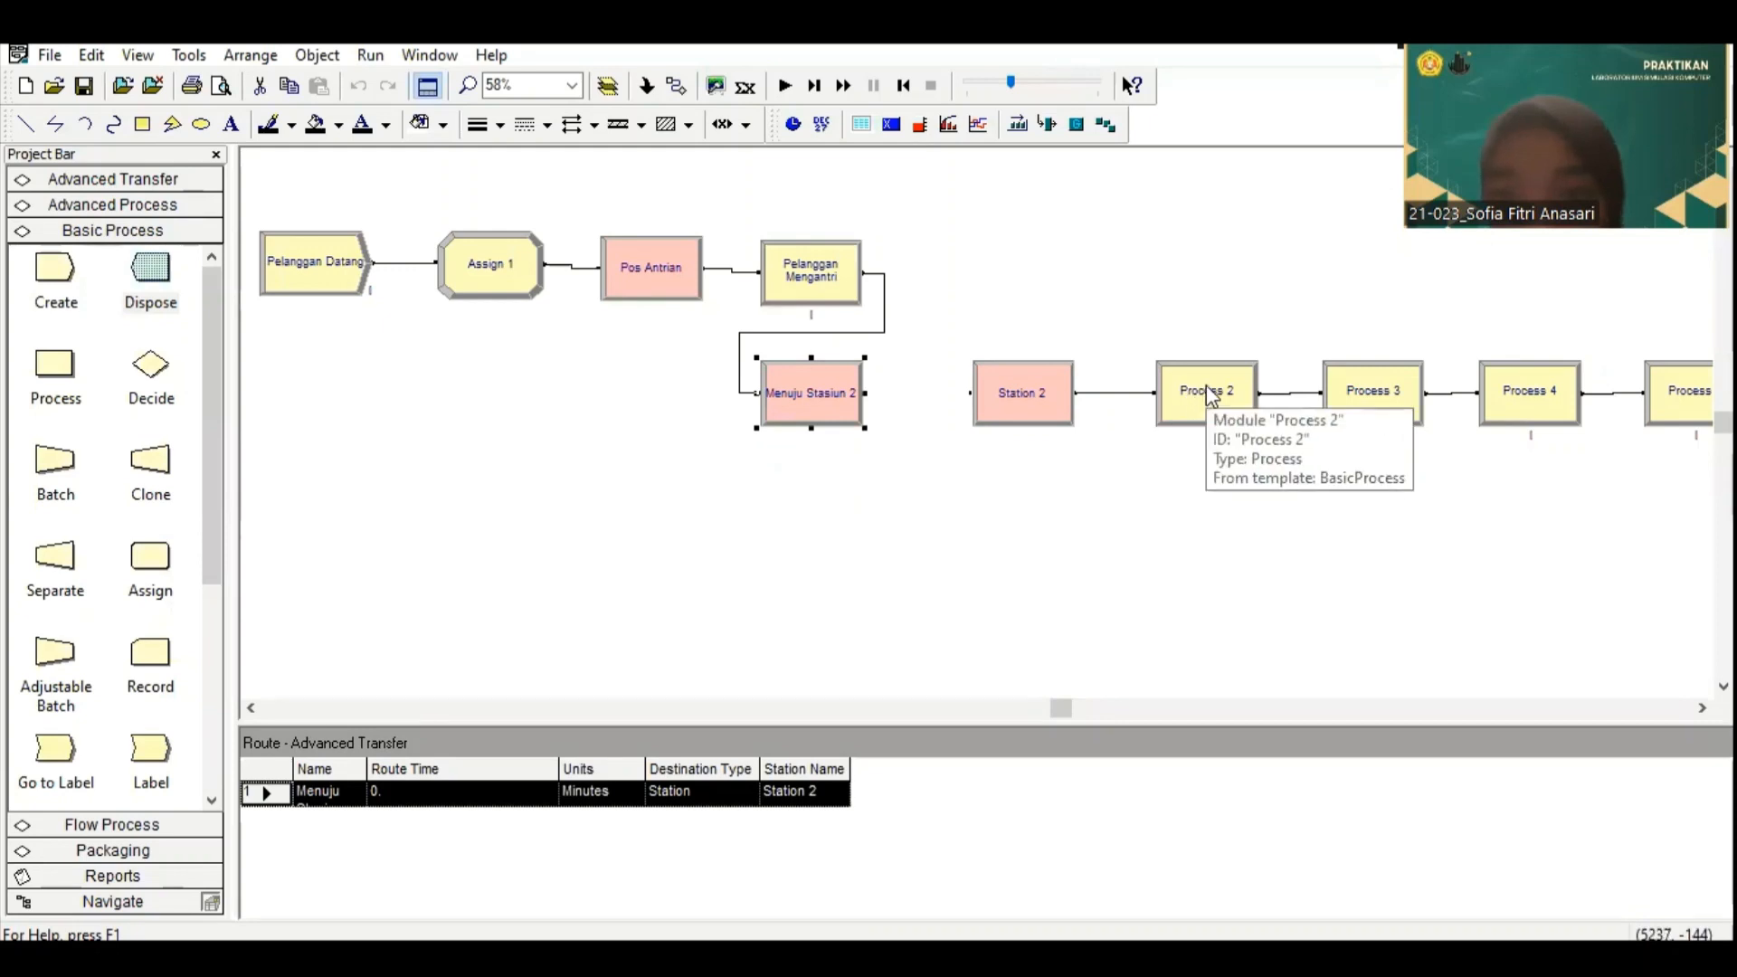
Step: Rename the Process 2 module "Pegawai SPBU Mulai Melayani Pelanggan"
{"action": "double_click", "coordinate": [1194, 398]}
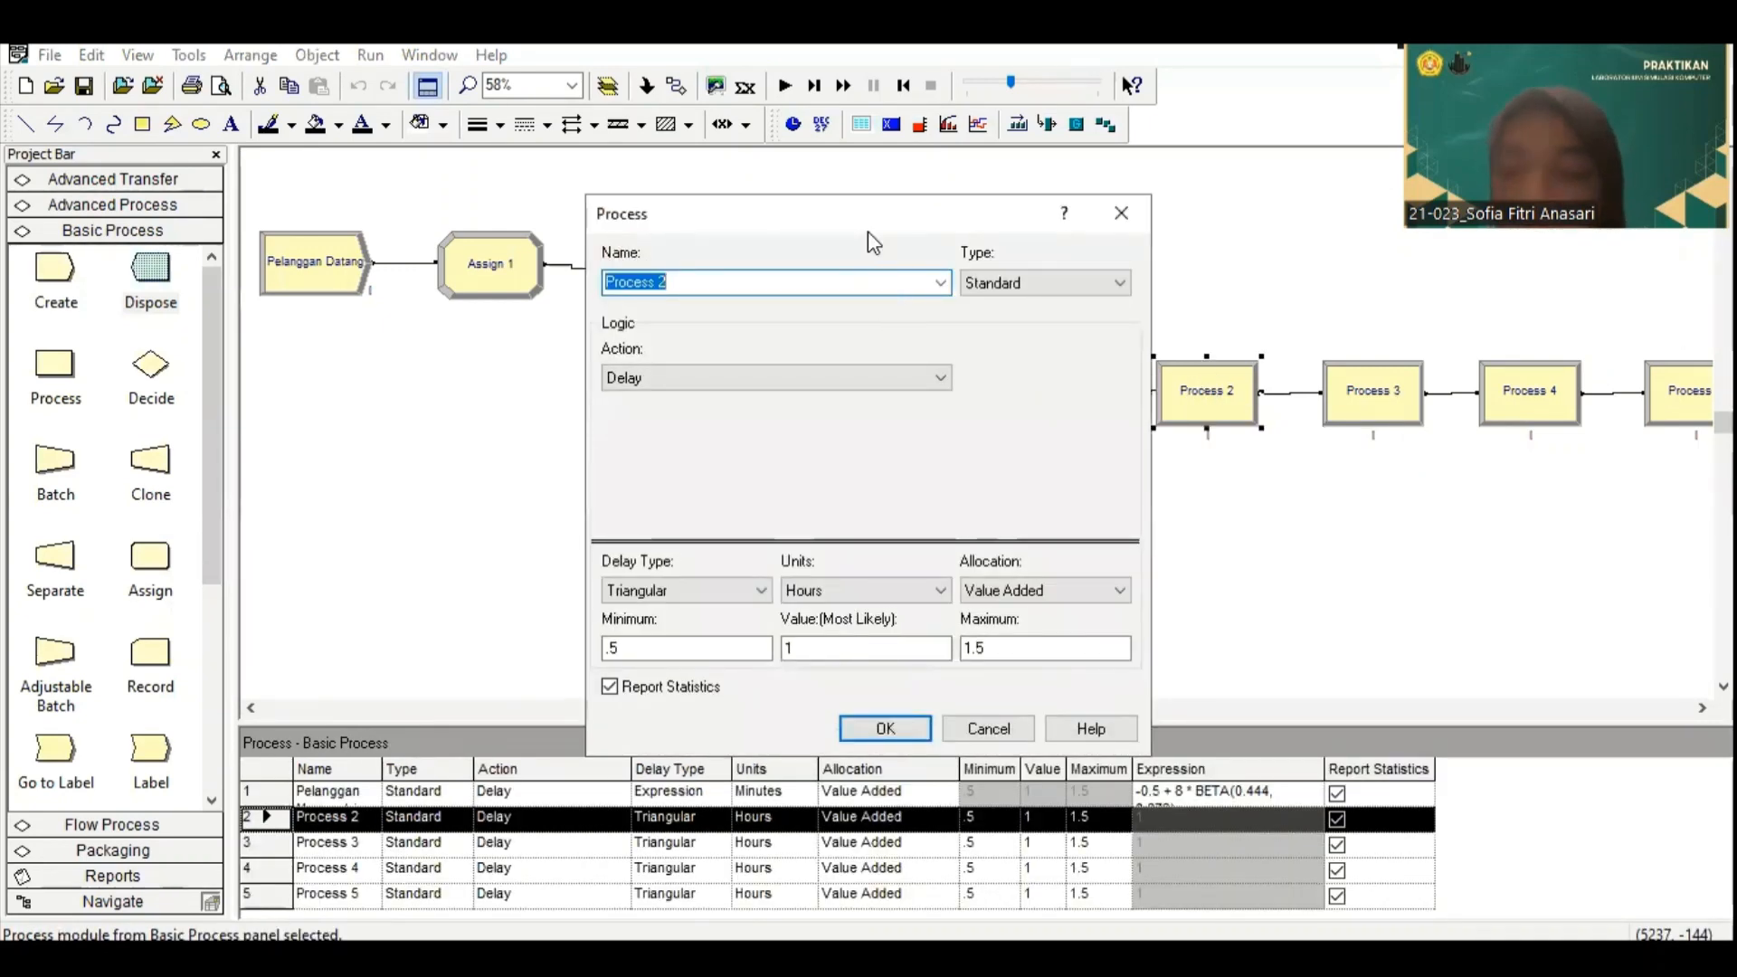
{"action": "type", "text": "P"}
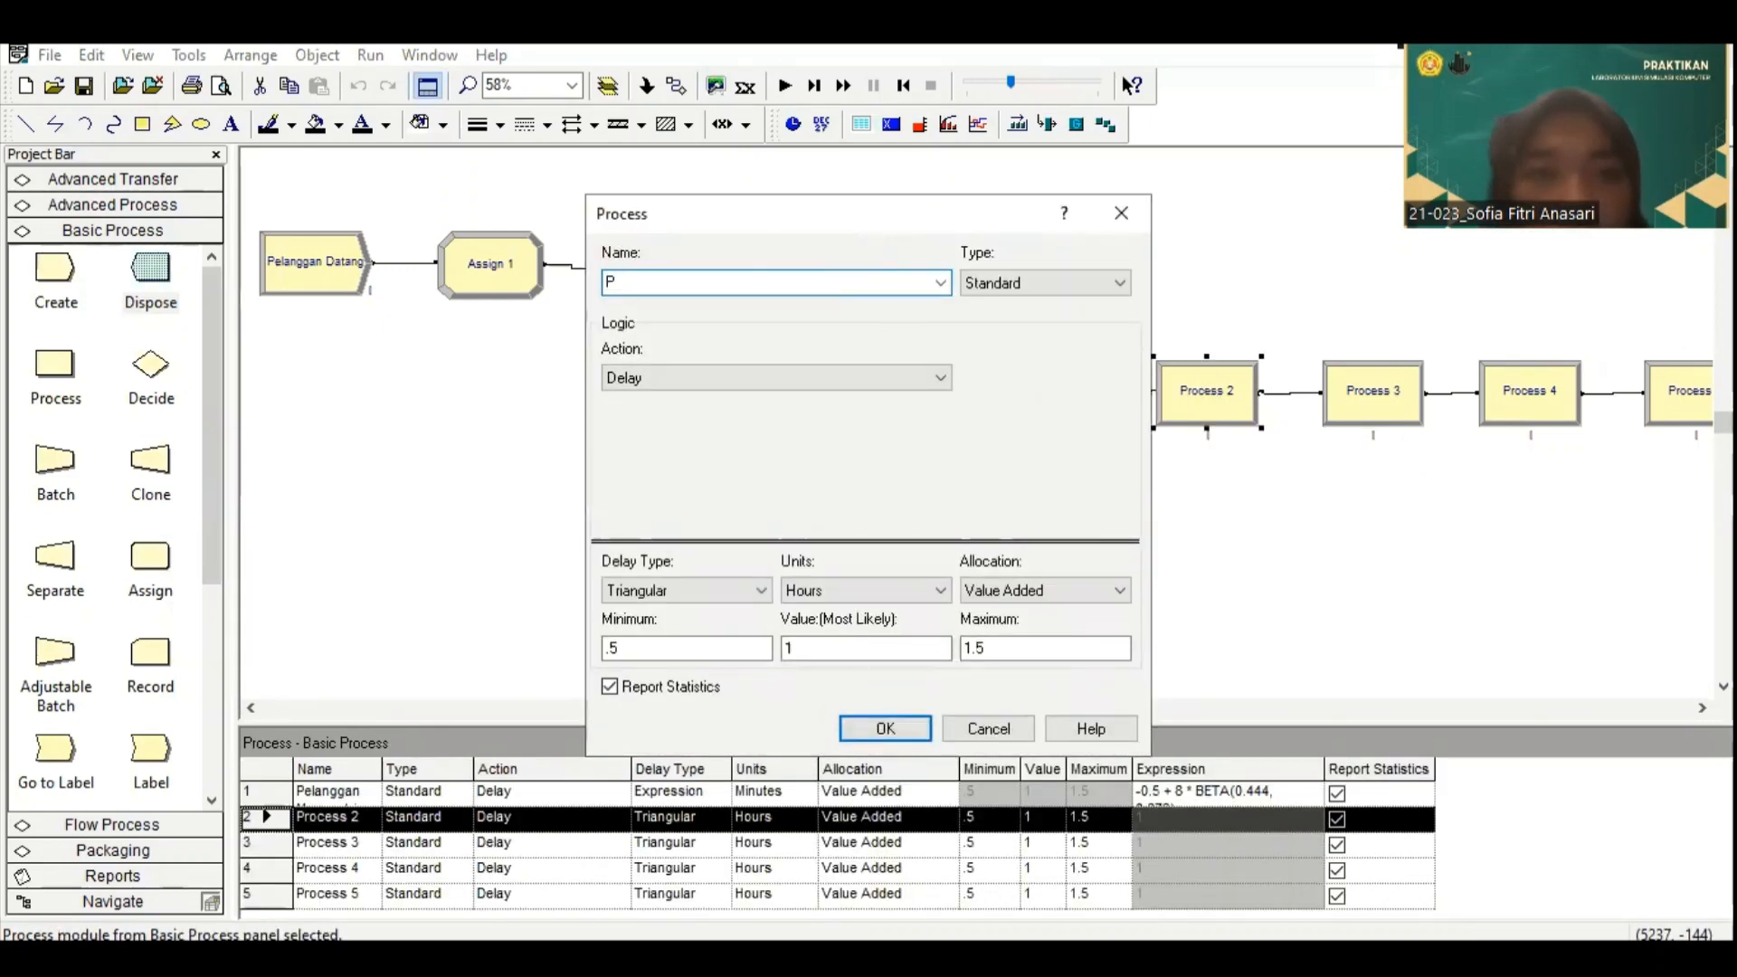
{"action": "type", "text": "e"}
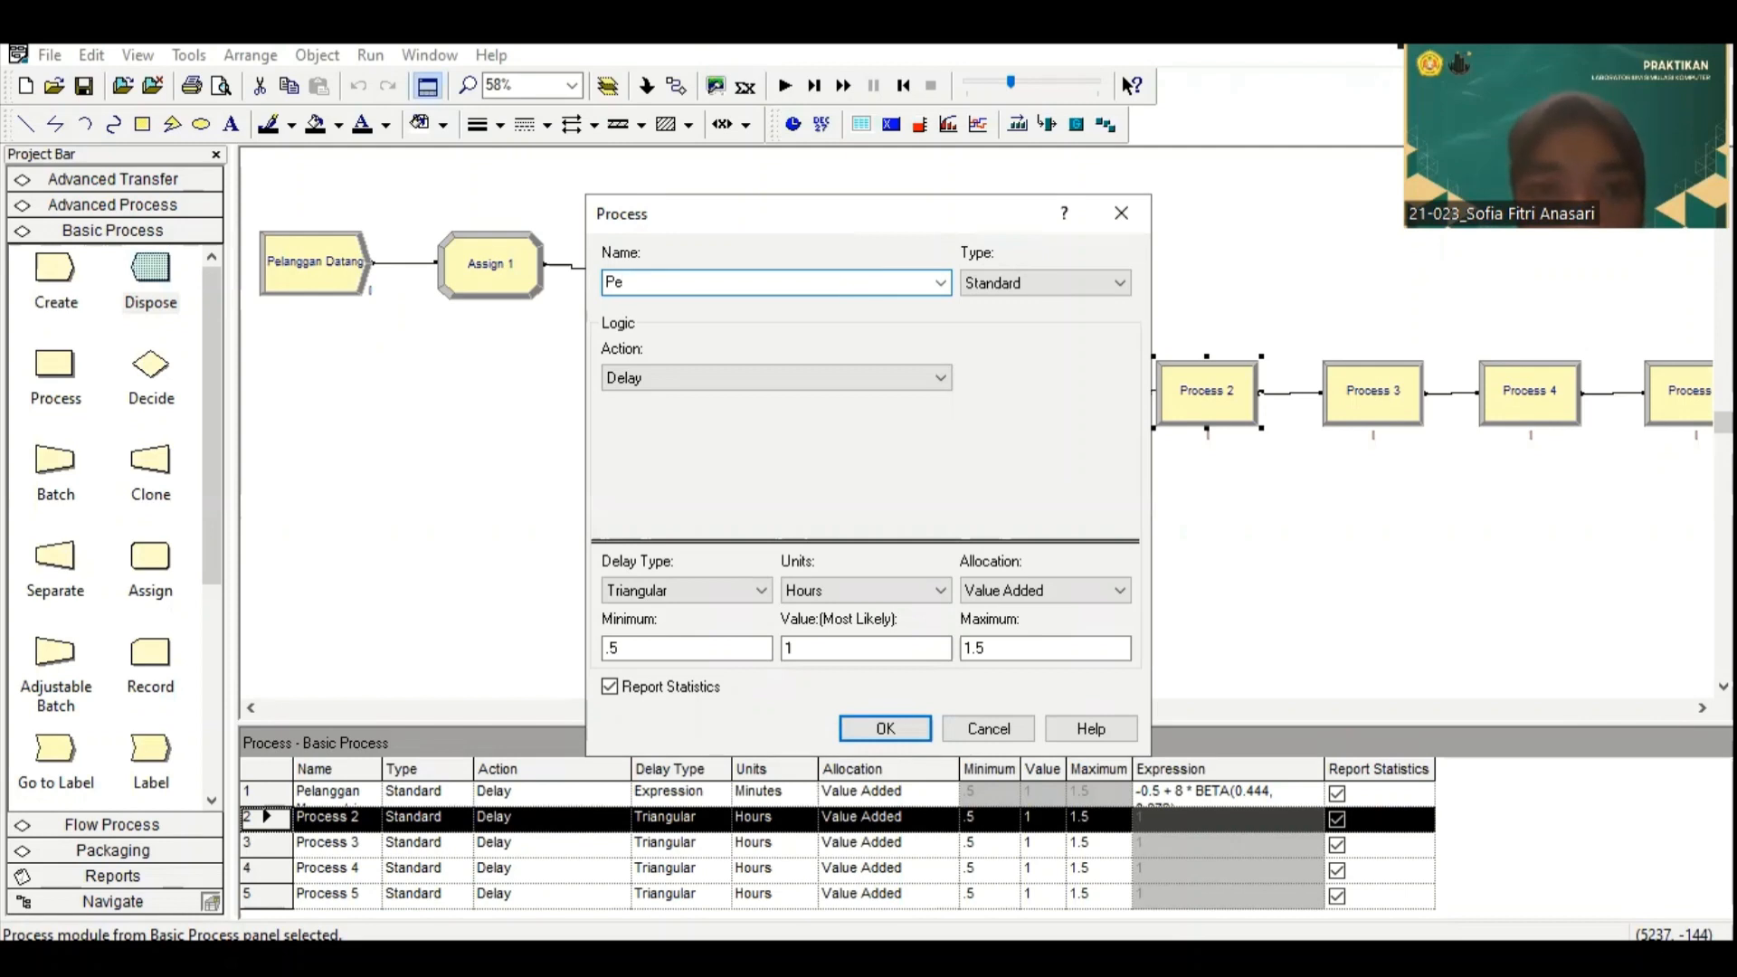
{"action": "type", "text": "gawai SPB"}
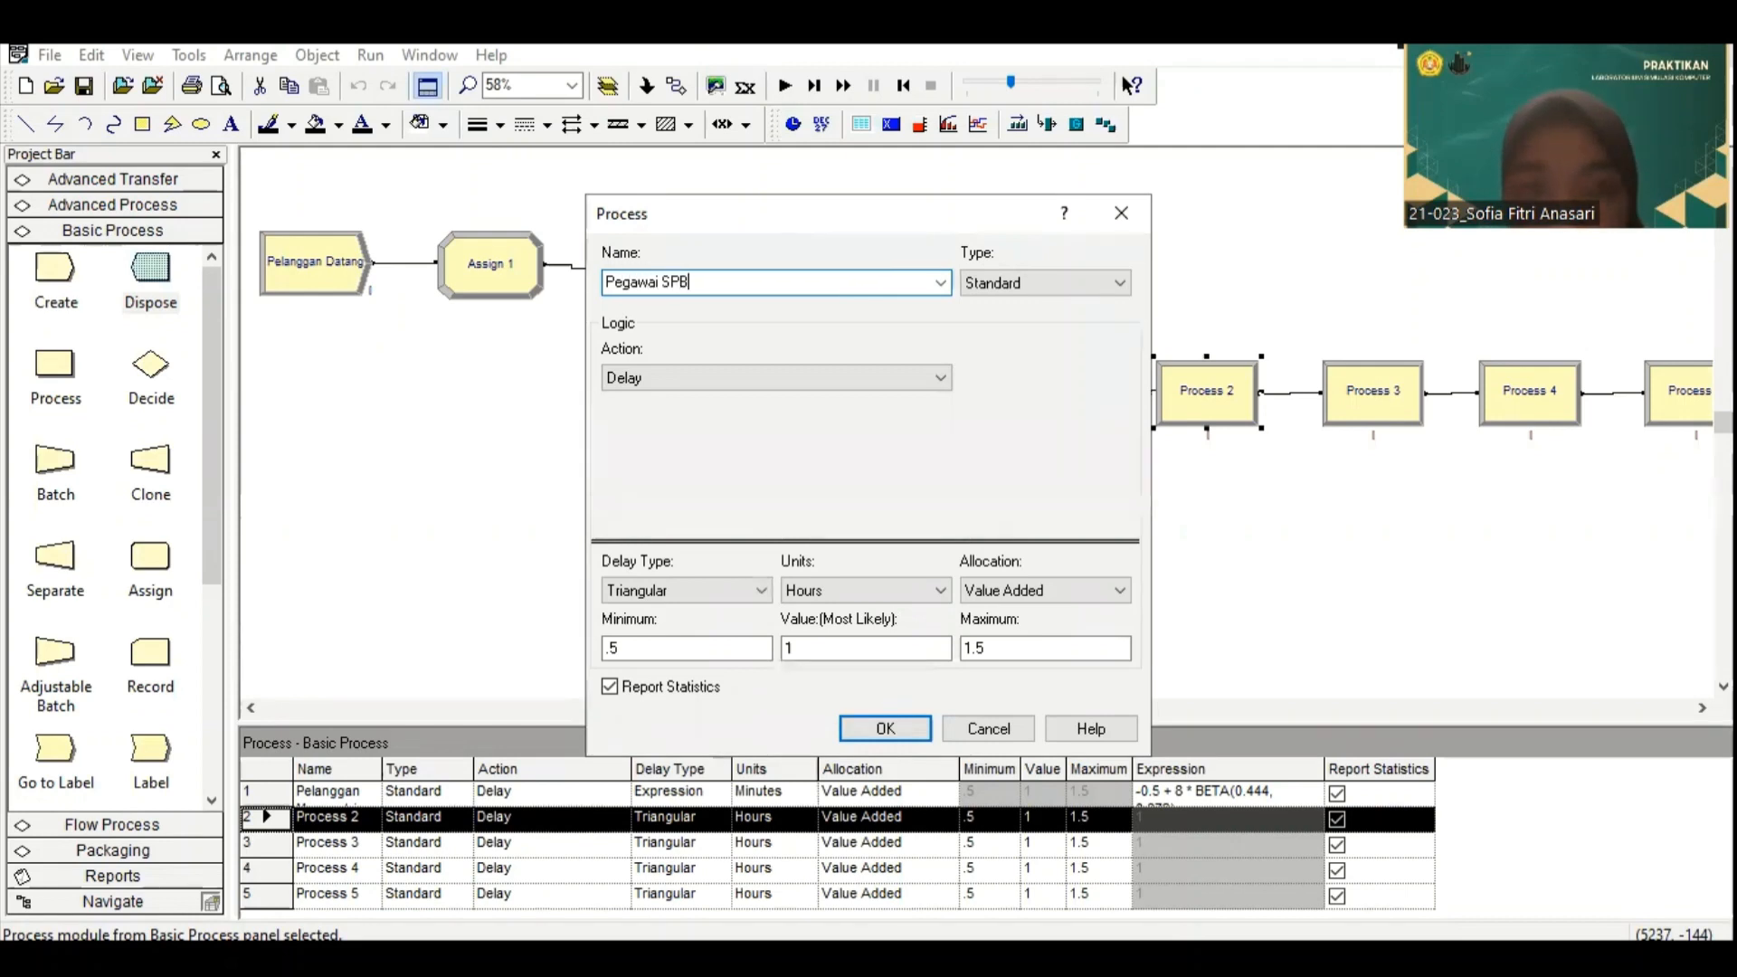
{"action": "type", "text": "U "}
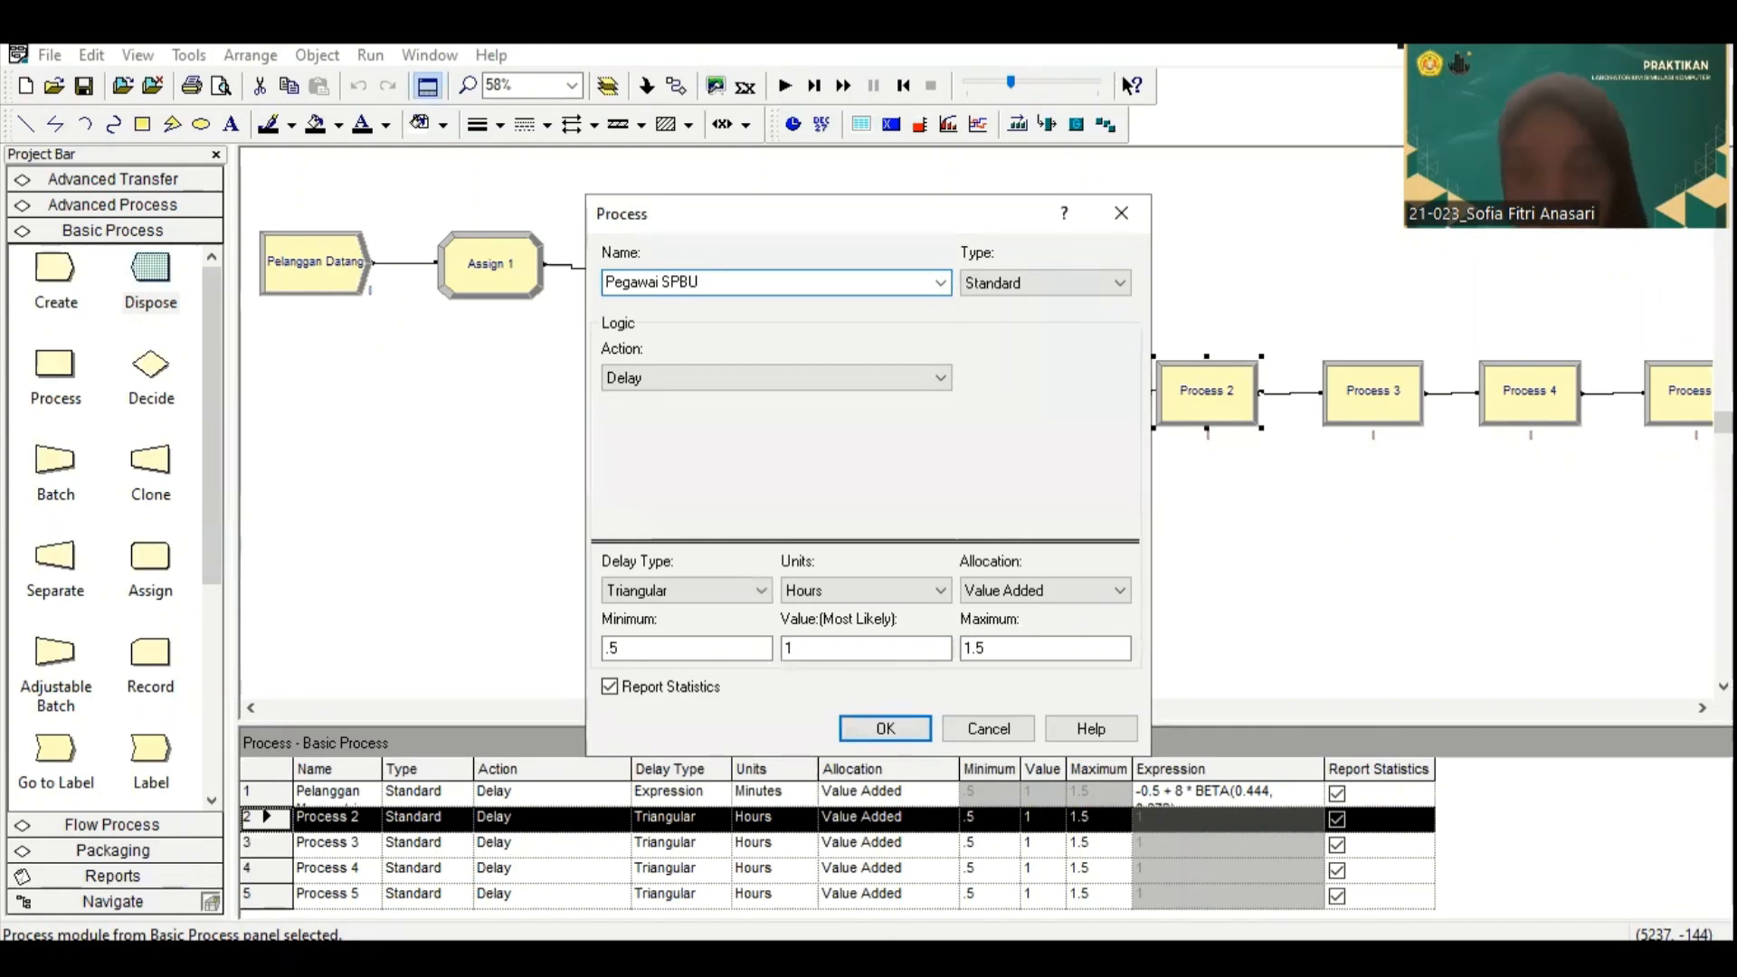
{"action": "type", "text": "Mulai Melayani Pelana"}
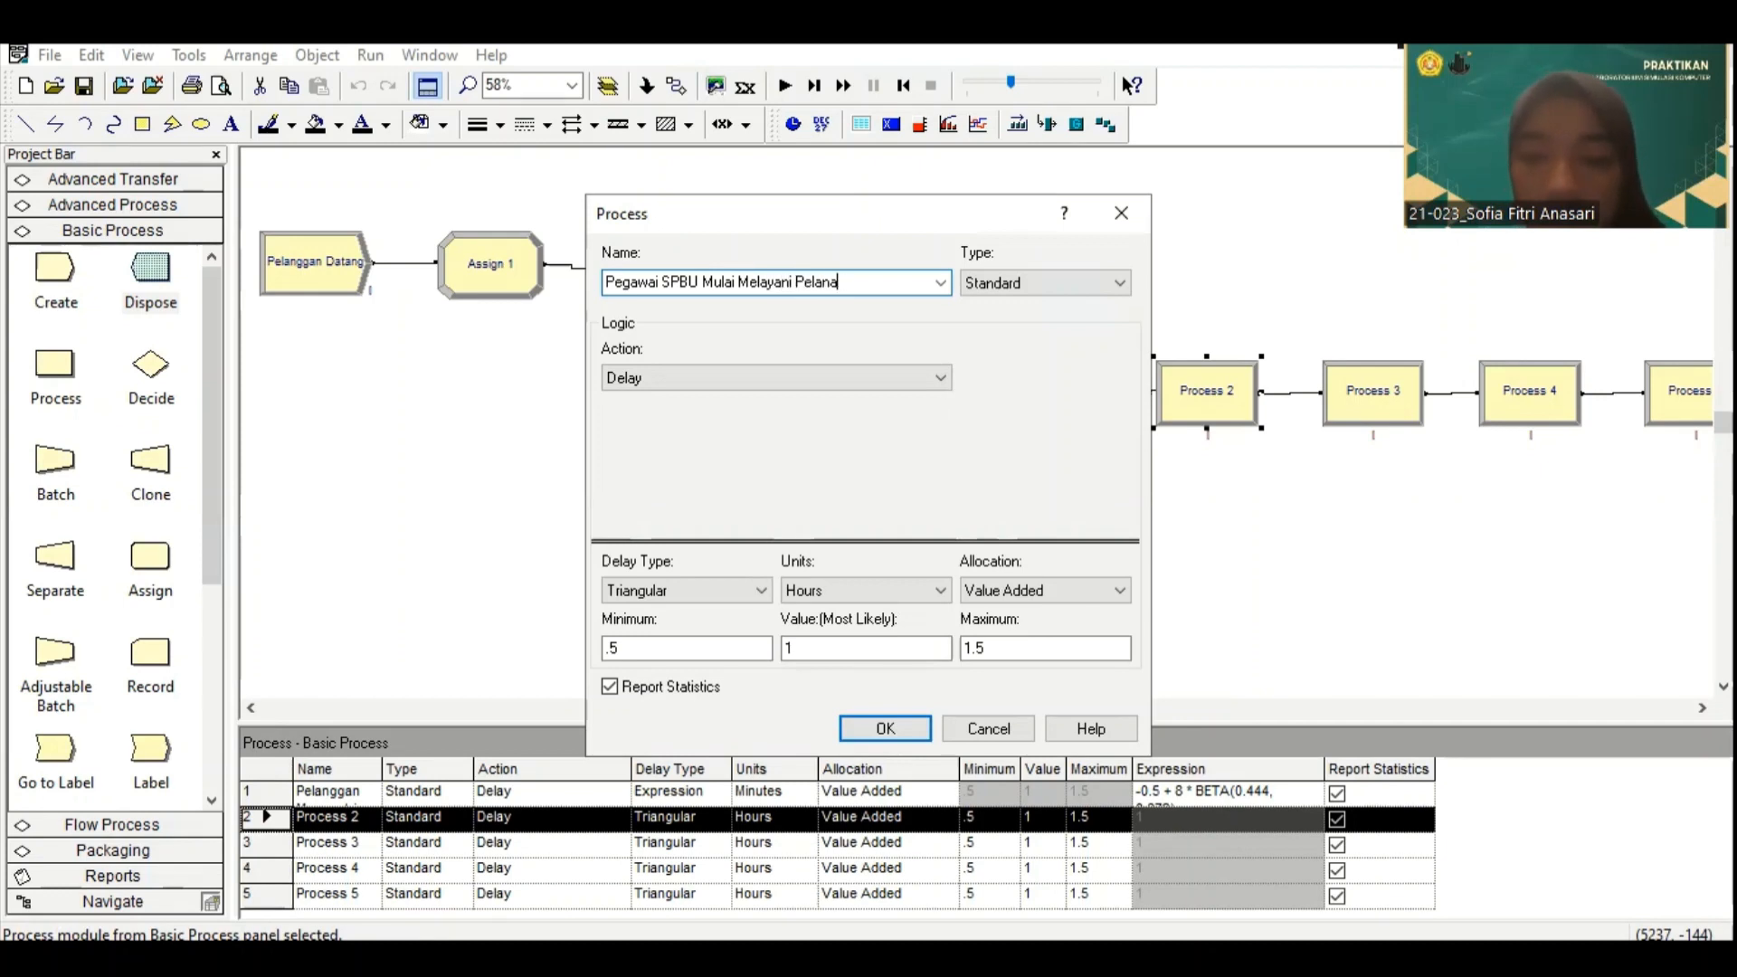
{"action": "key", "text": "BackSpace"}
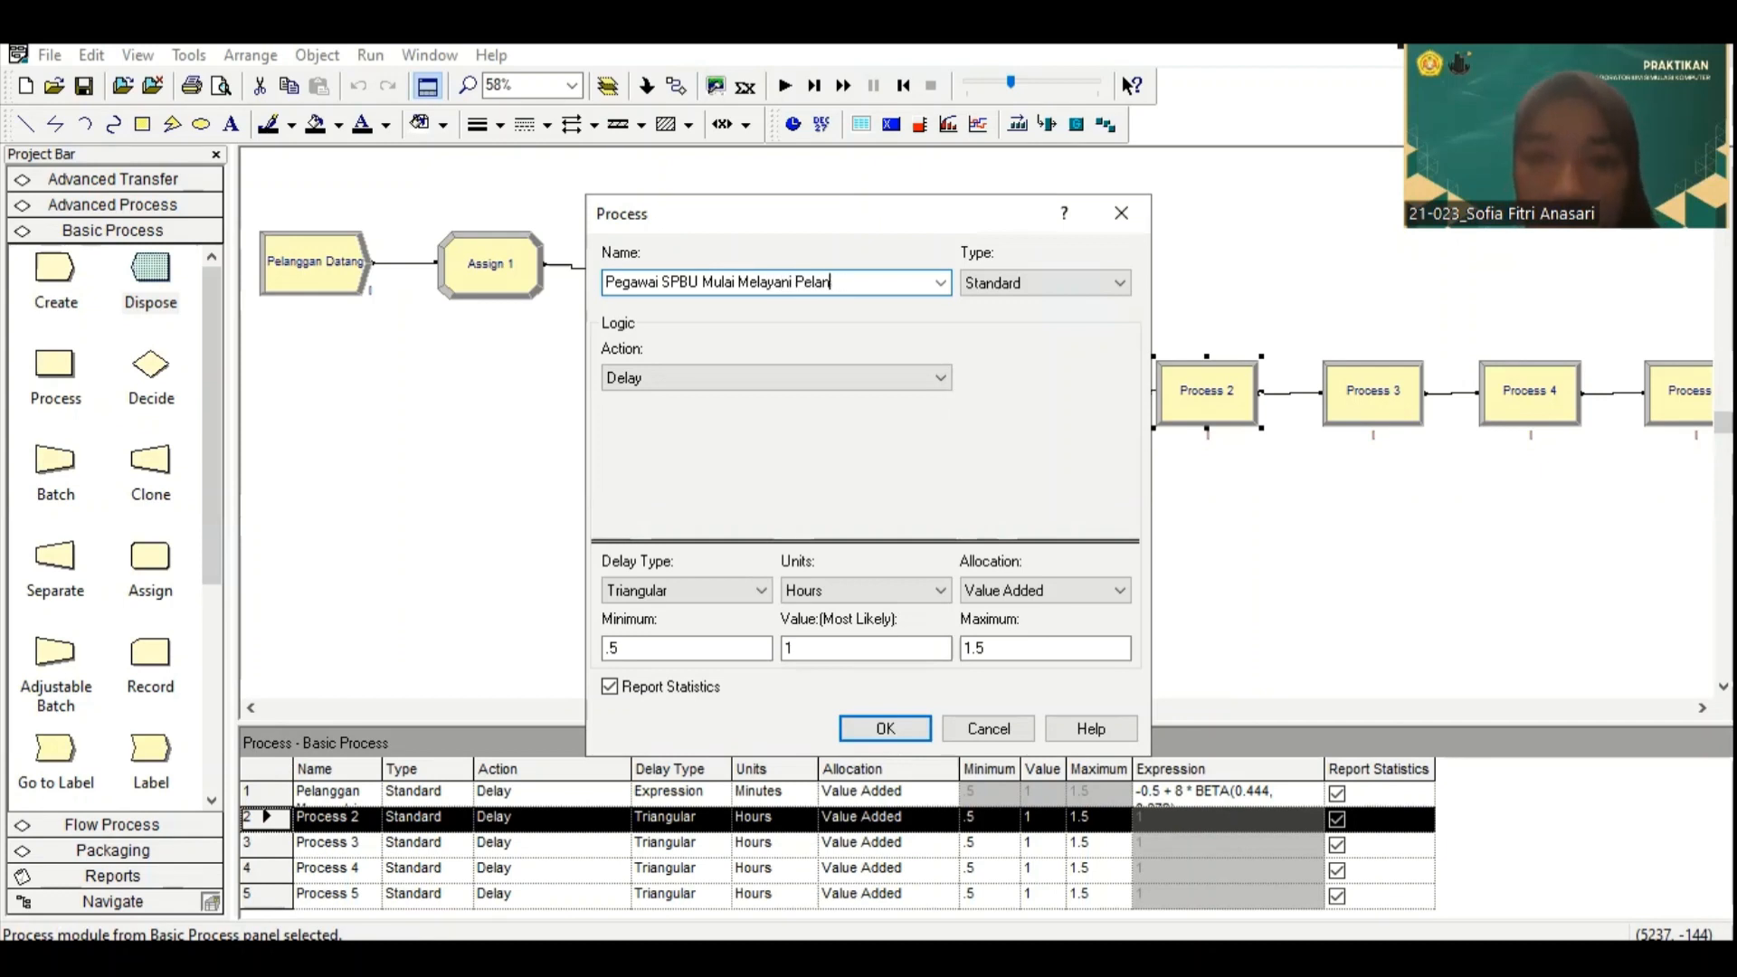
{"action": "type", "text": "ggan"}
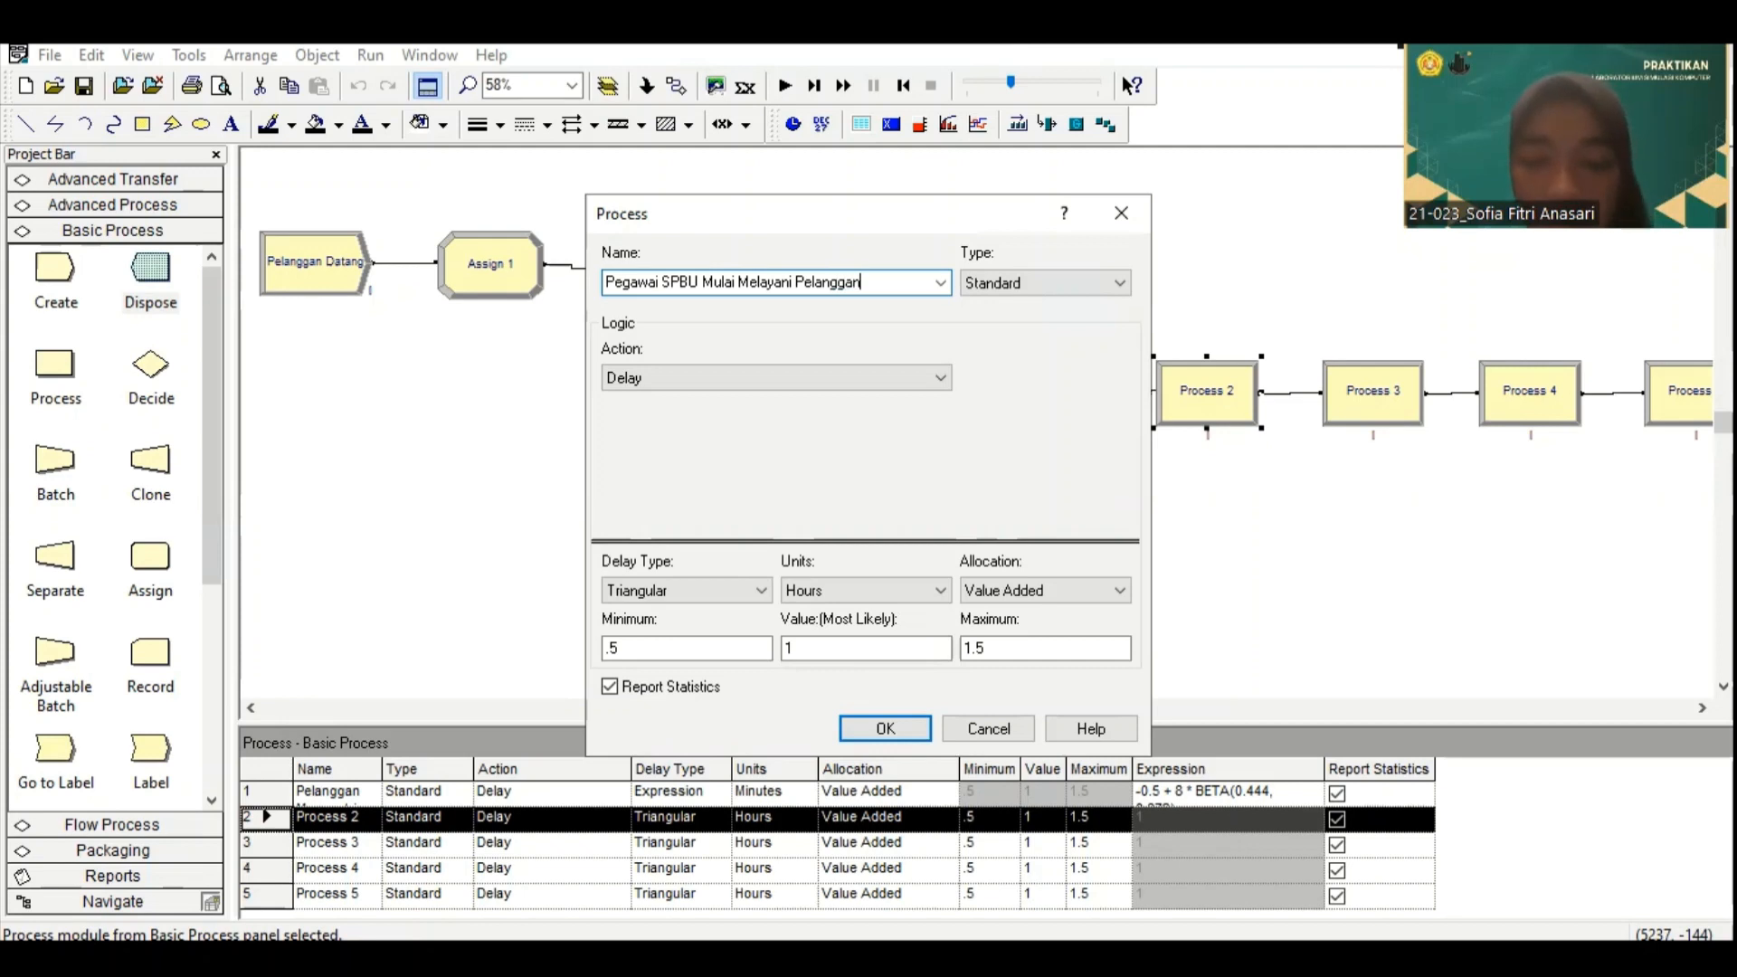
Step: Give this process an Expression delay in Minutes, paste 1.5 + 4 * BETA(0.71, 0.784) as its expression, and accept the settings
{"action": "left_click", "coordinate": [723, 586]}
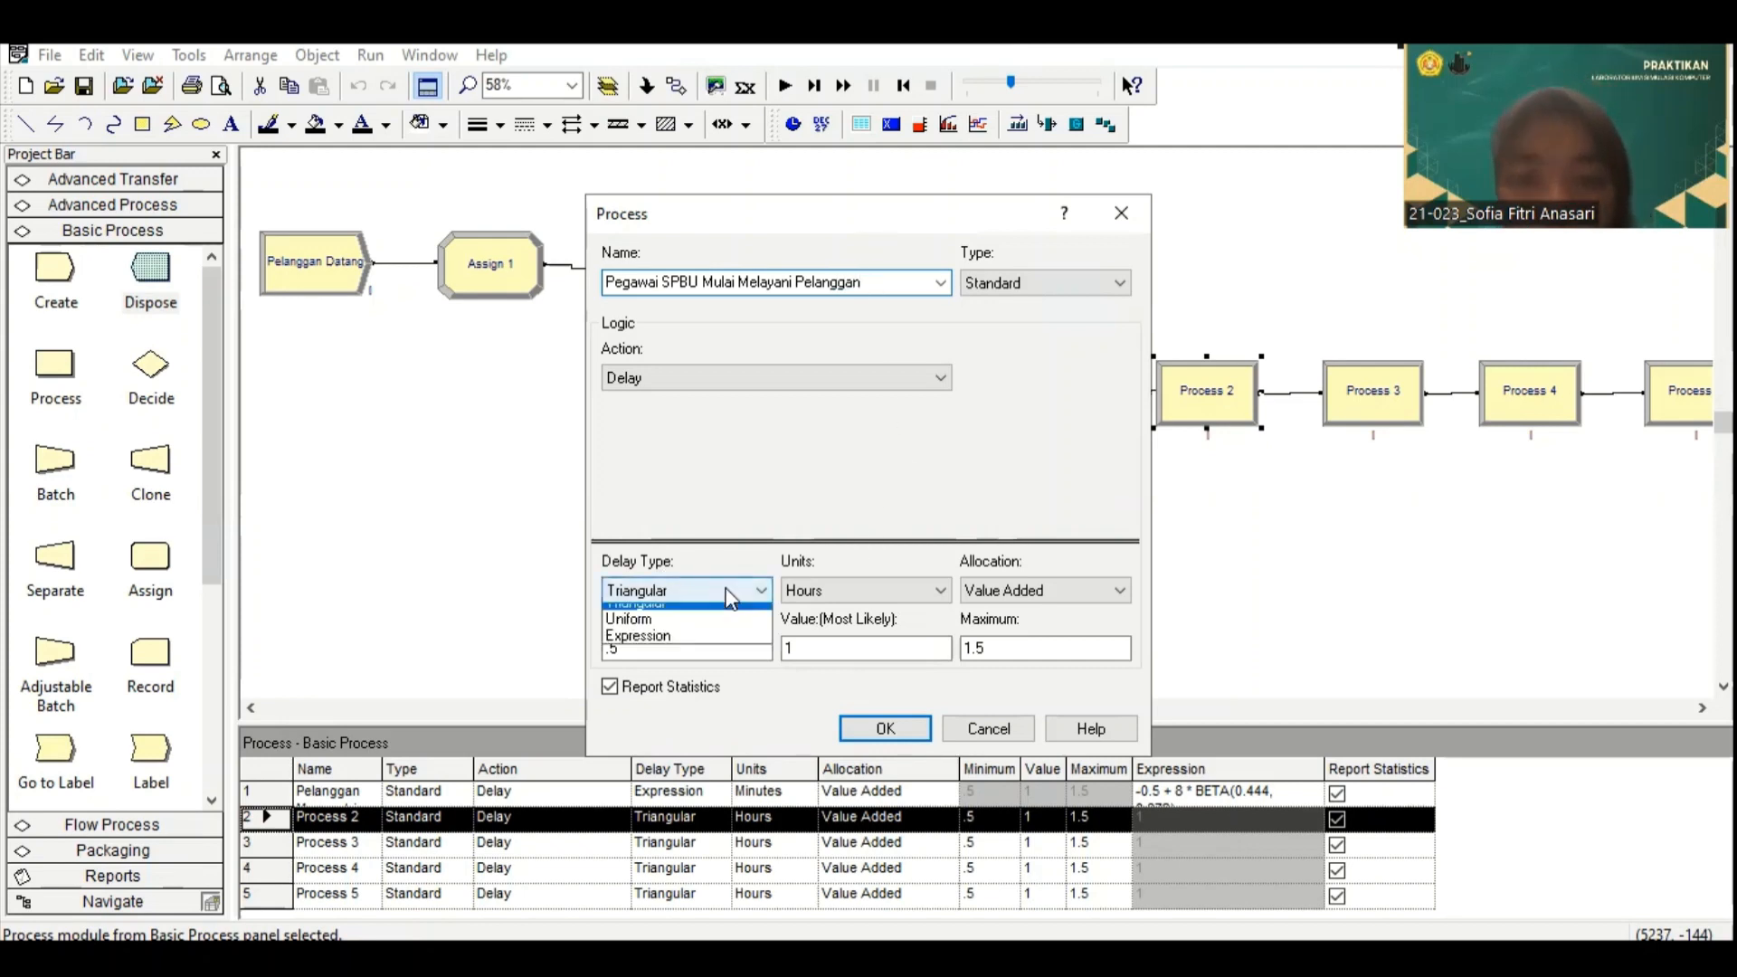
{"action": "left_click", "coordinate": [716, 686]}
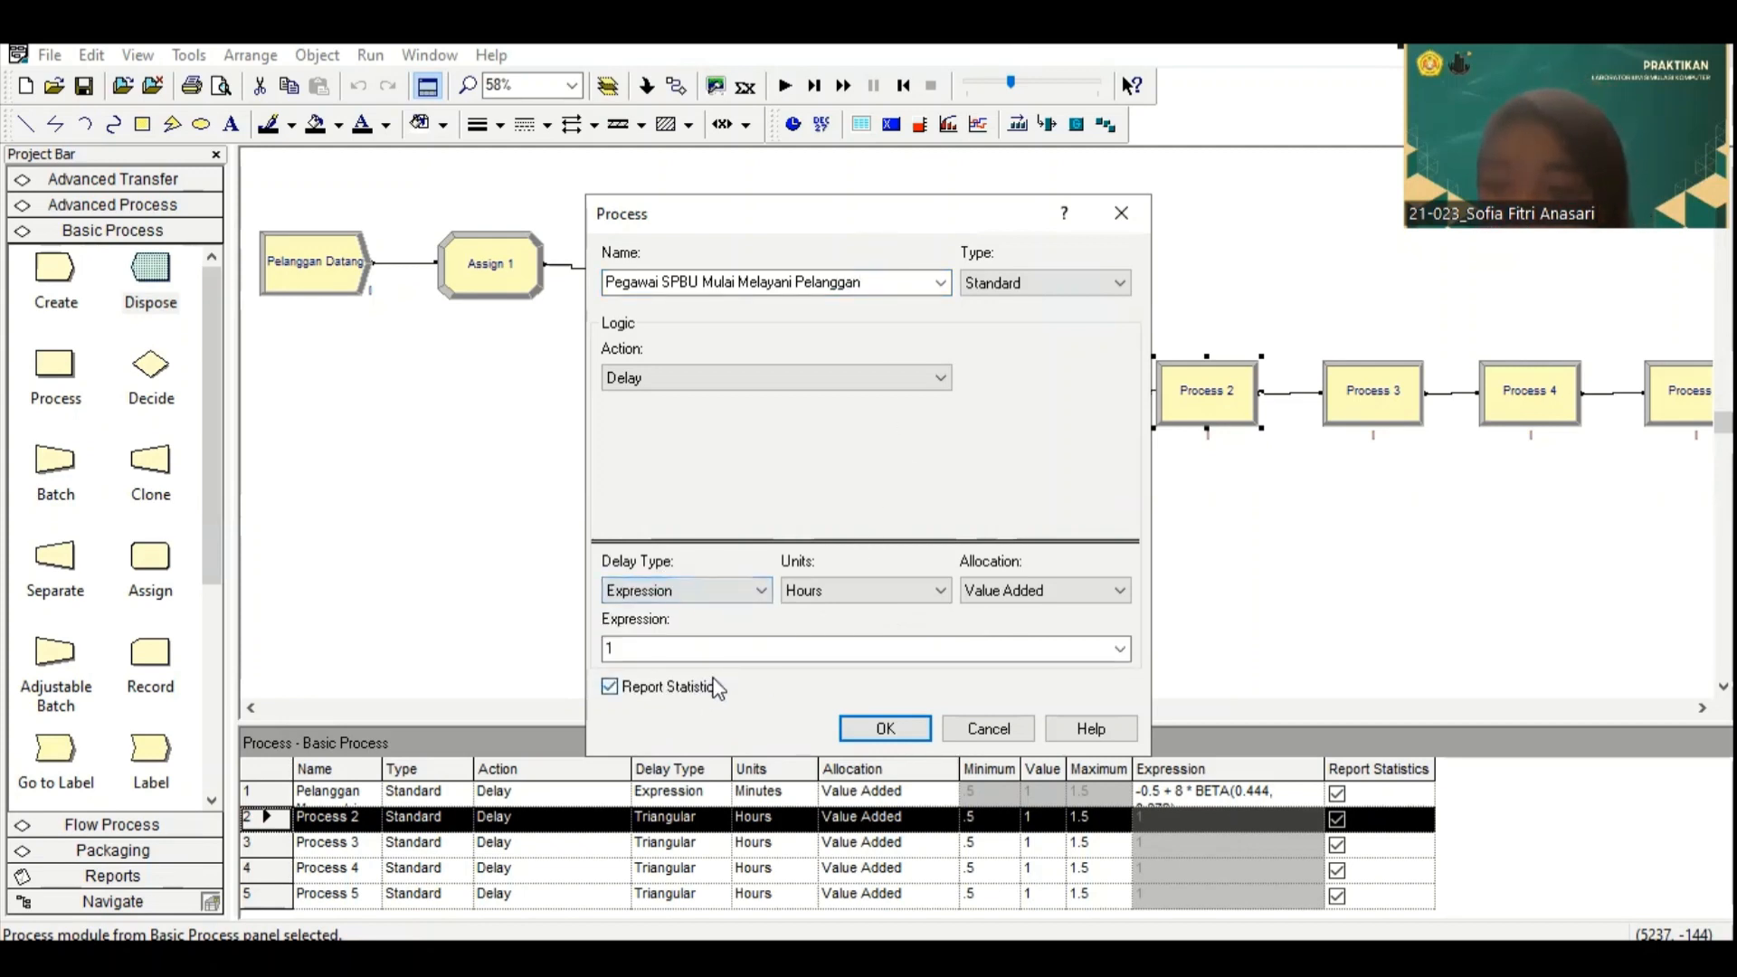
{"action": "left_click", "coordinate": [883, 588]}
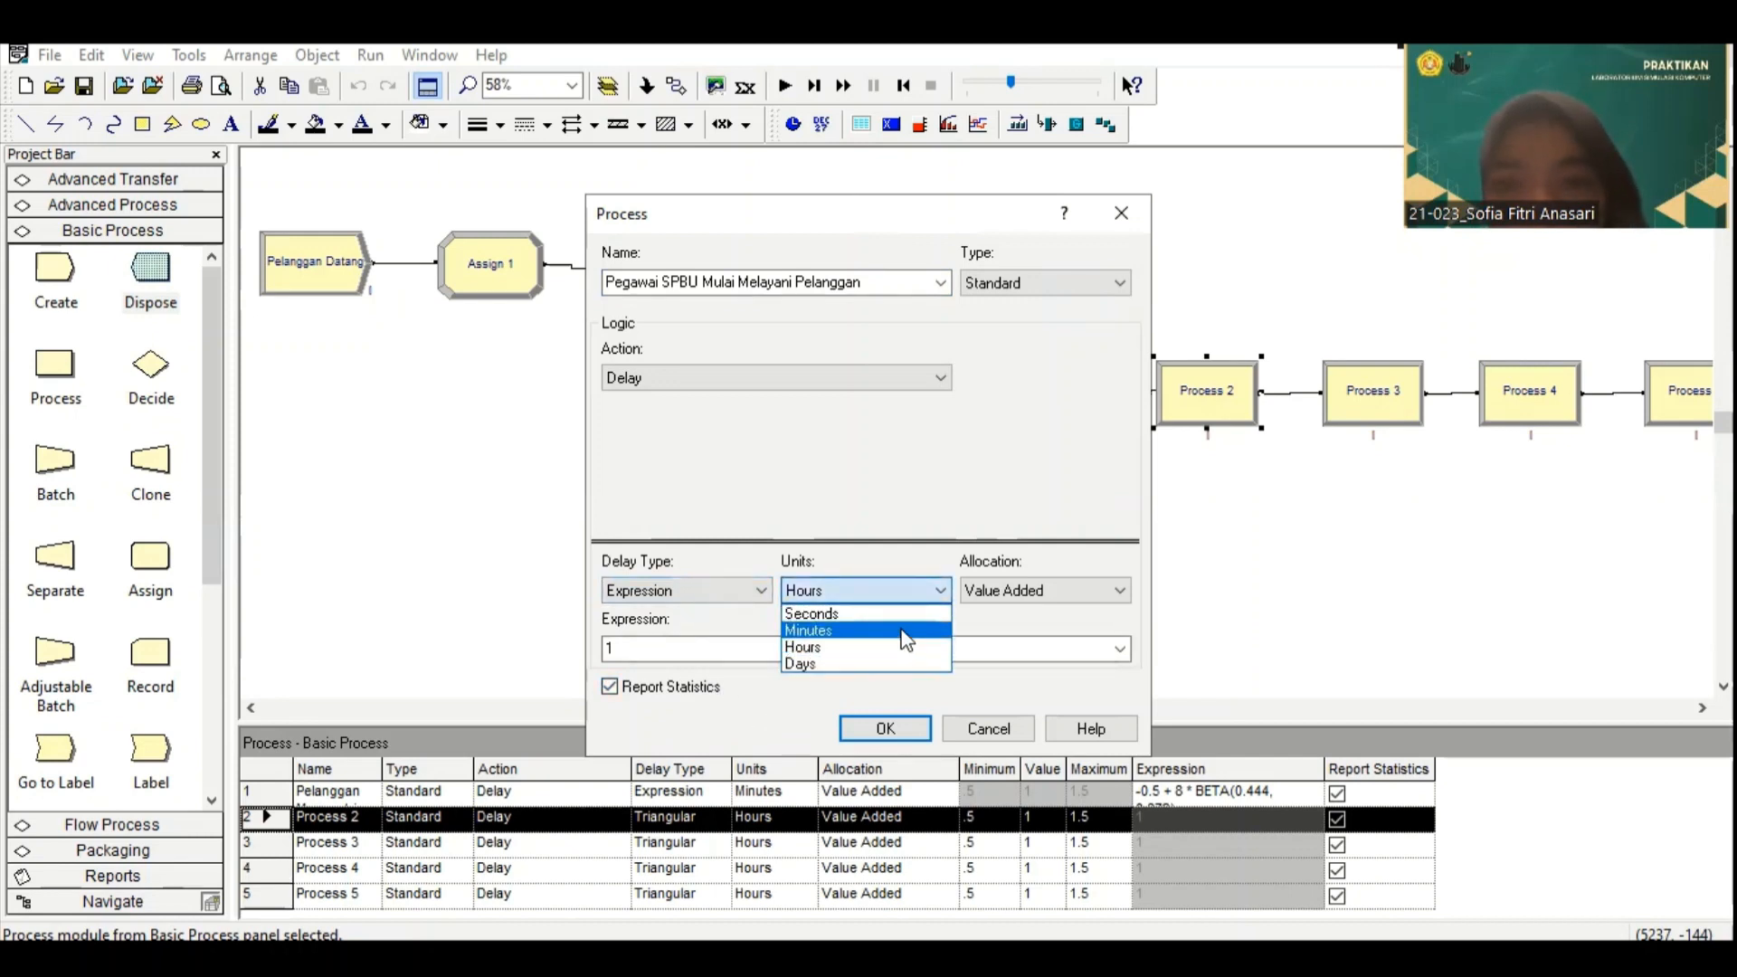
{"action": "left_click", "coordinate": [909, 622]}
{"action": "left_click", "coordinate": [832, 649]}
{"action": "type", "text": "1.5 + 4 * BETA(0.71, 0.784)"}
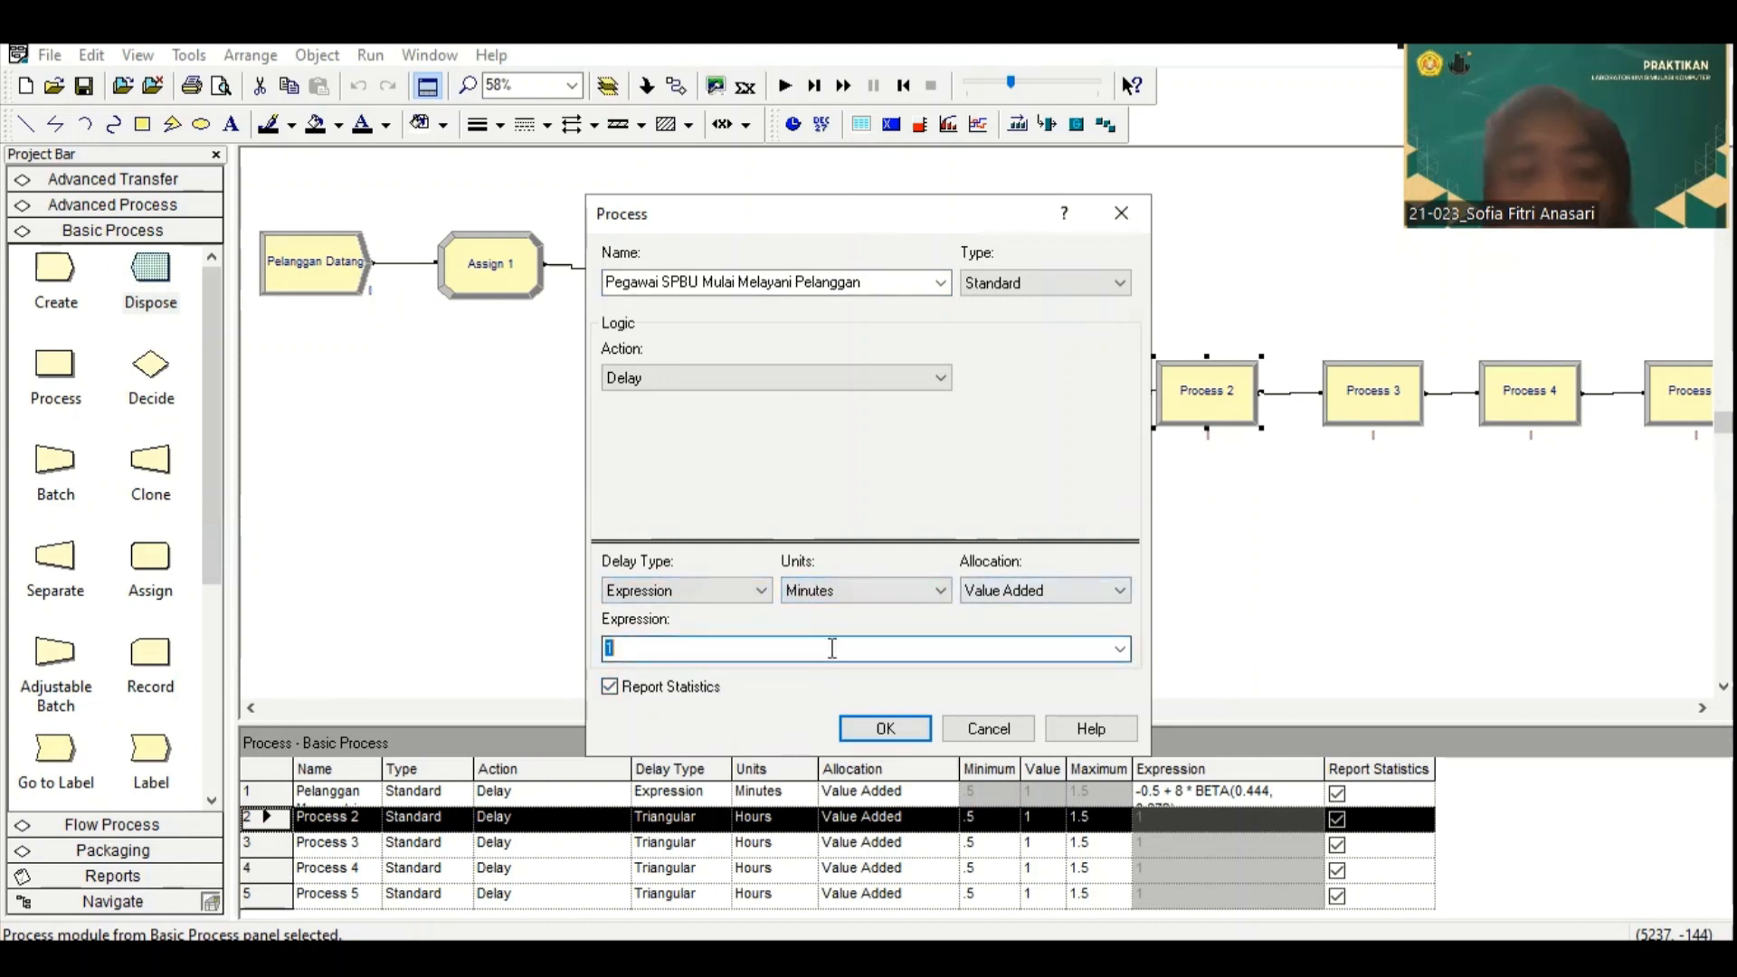
{"action": "left_click", "coordinate": [884, 730]}
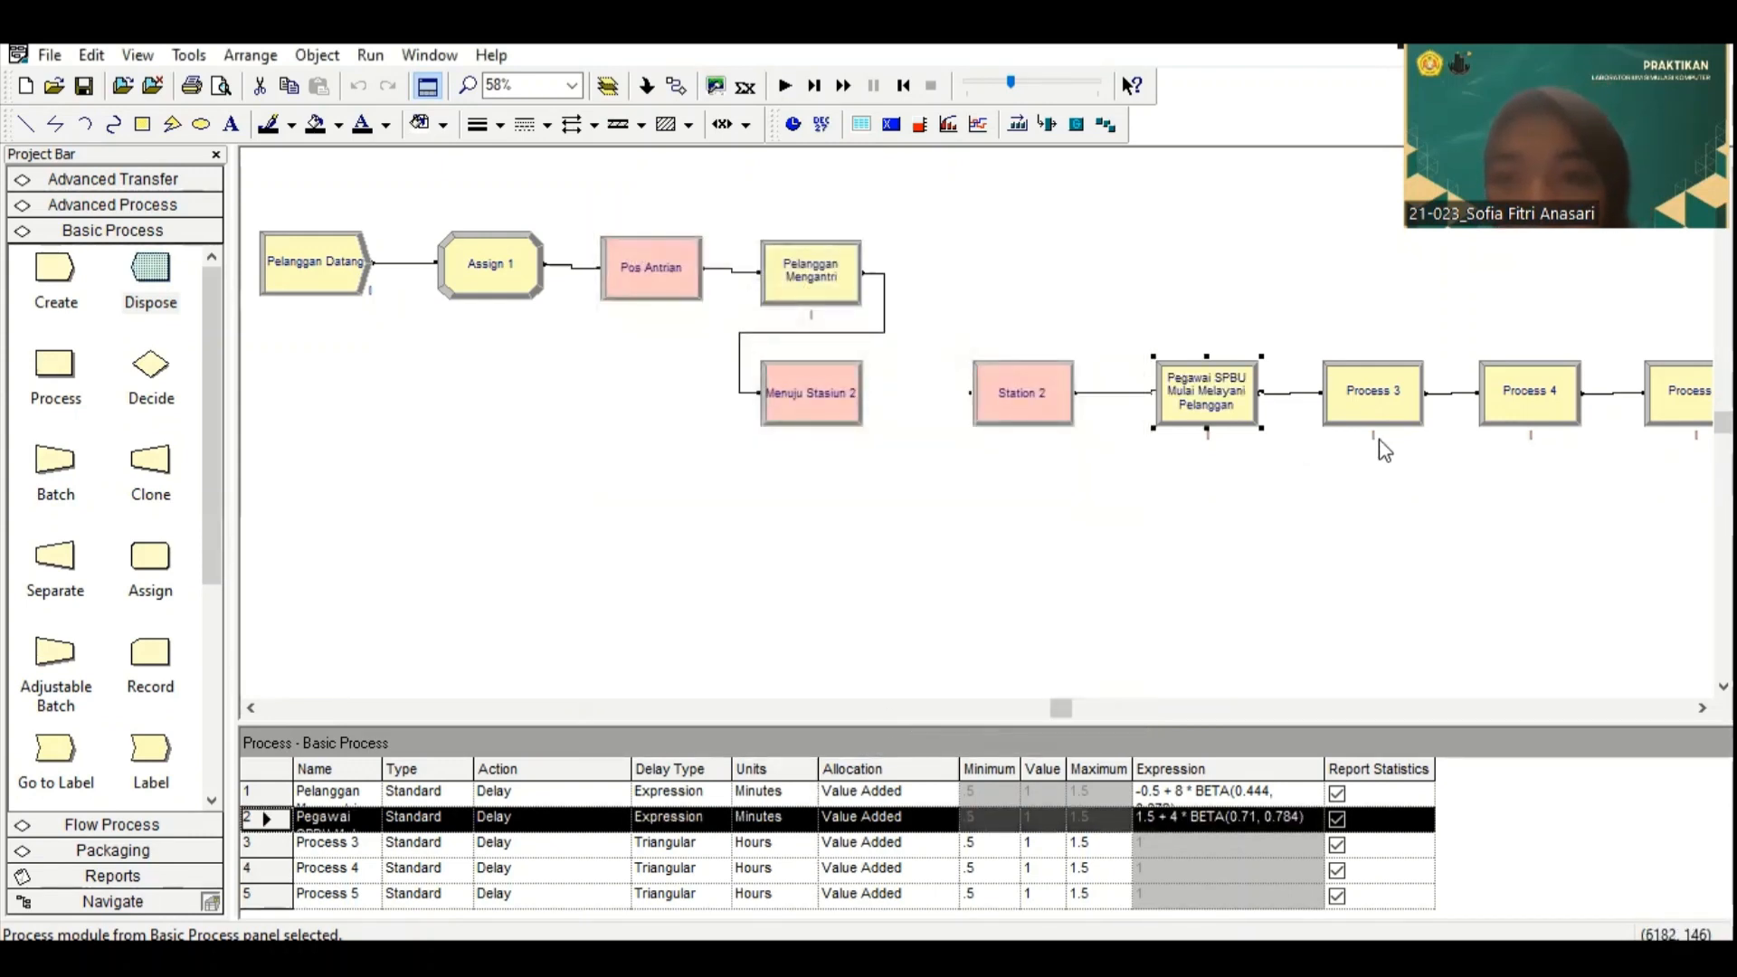
Step: Switch to Input Analyzer and load the existing data file 4 from the TUBES LAB SK folder into a new document
{"action": "left_click", "coordinate": [190, 55]}
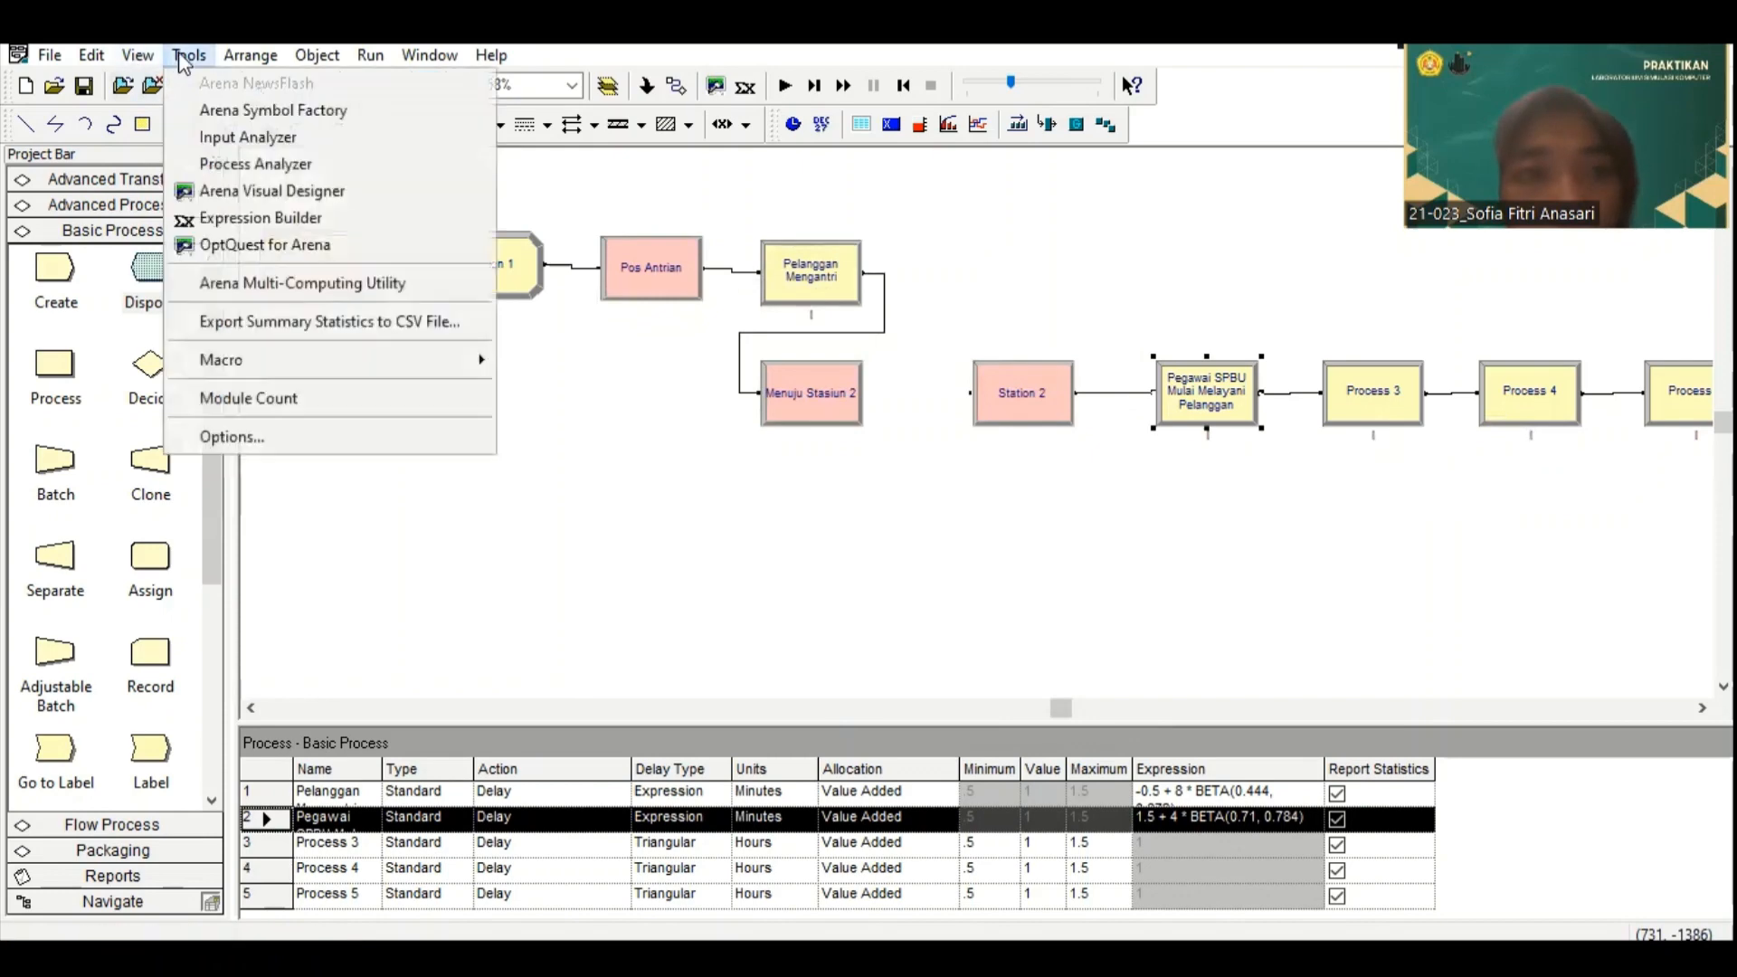
{"action": "left_click", "coordinate": [246, 135]}
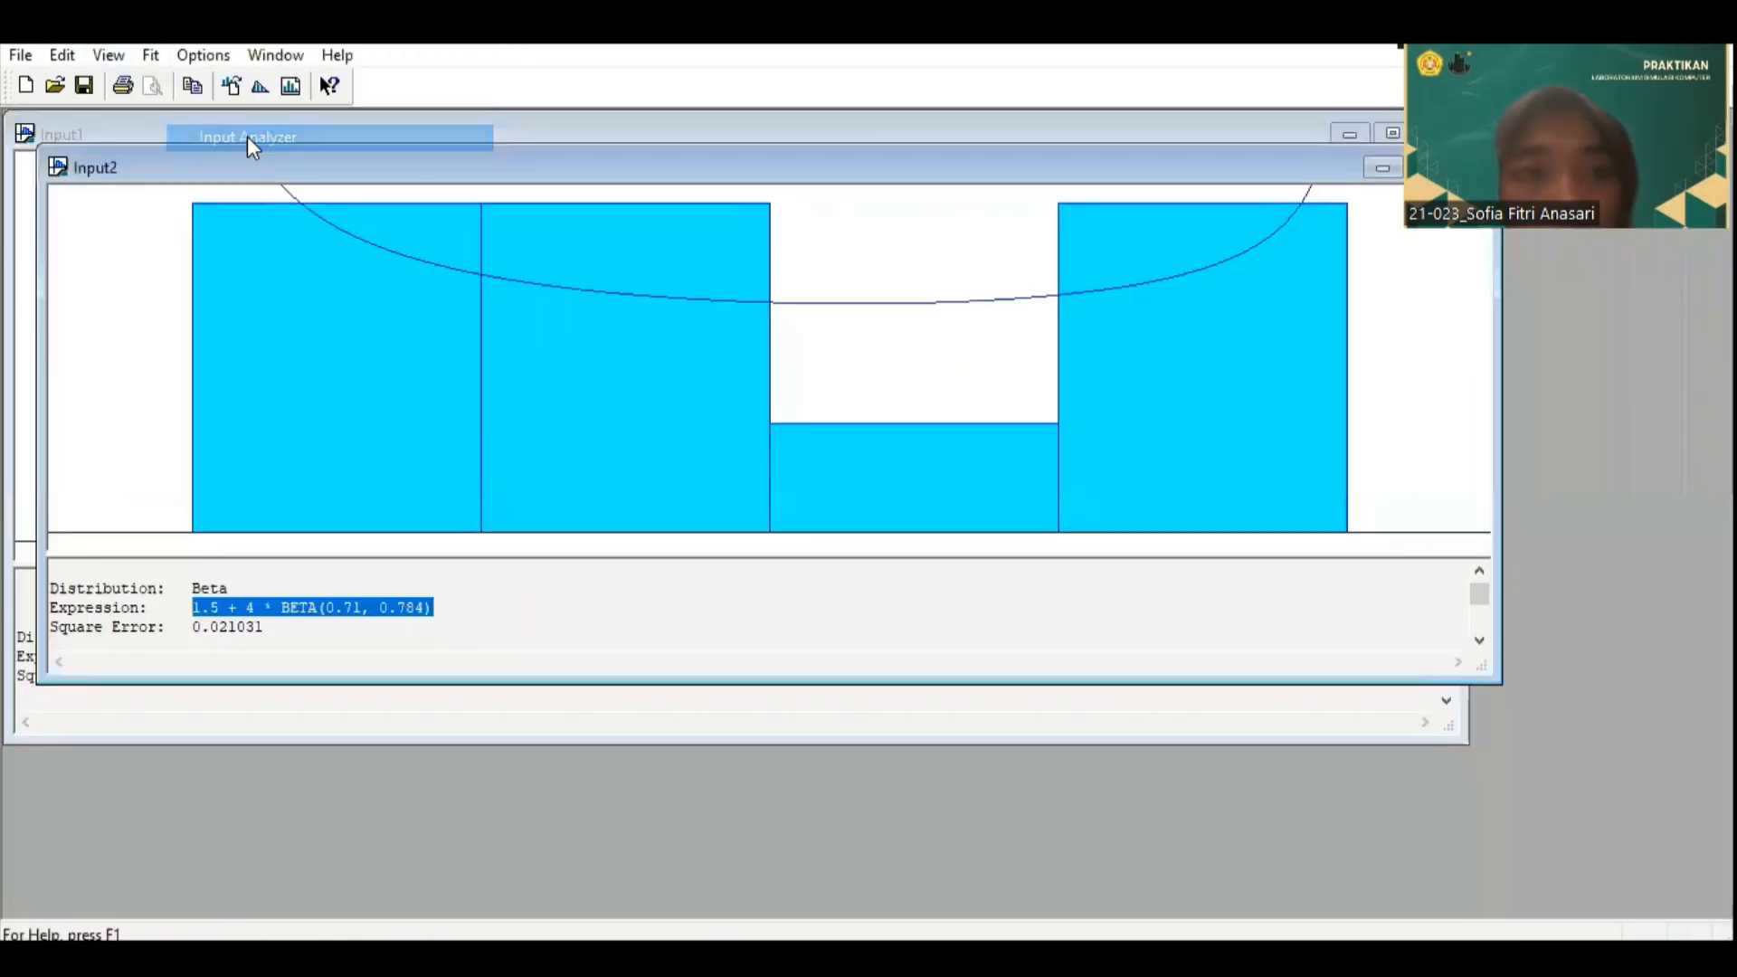
{"action": "left_click", "coordinate": [19, 55]}
{"action": "left_click", "coordinate": [86, 83]}
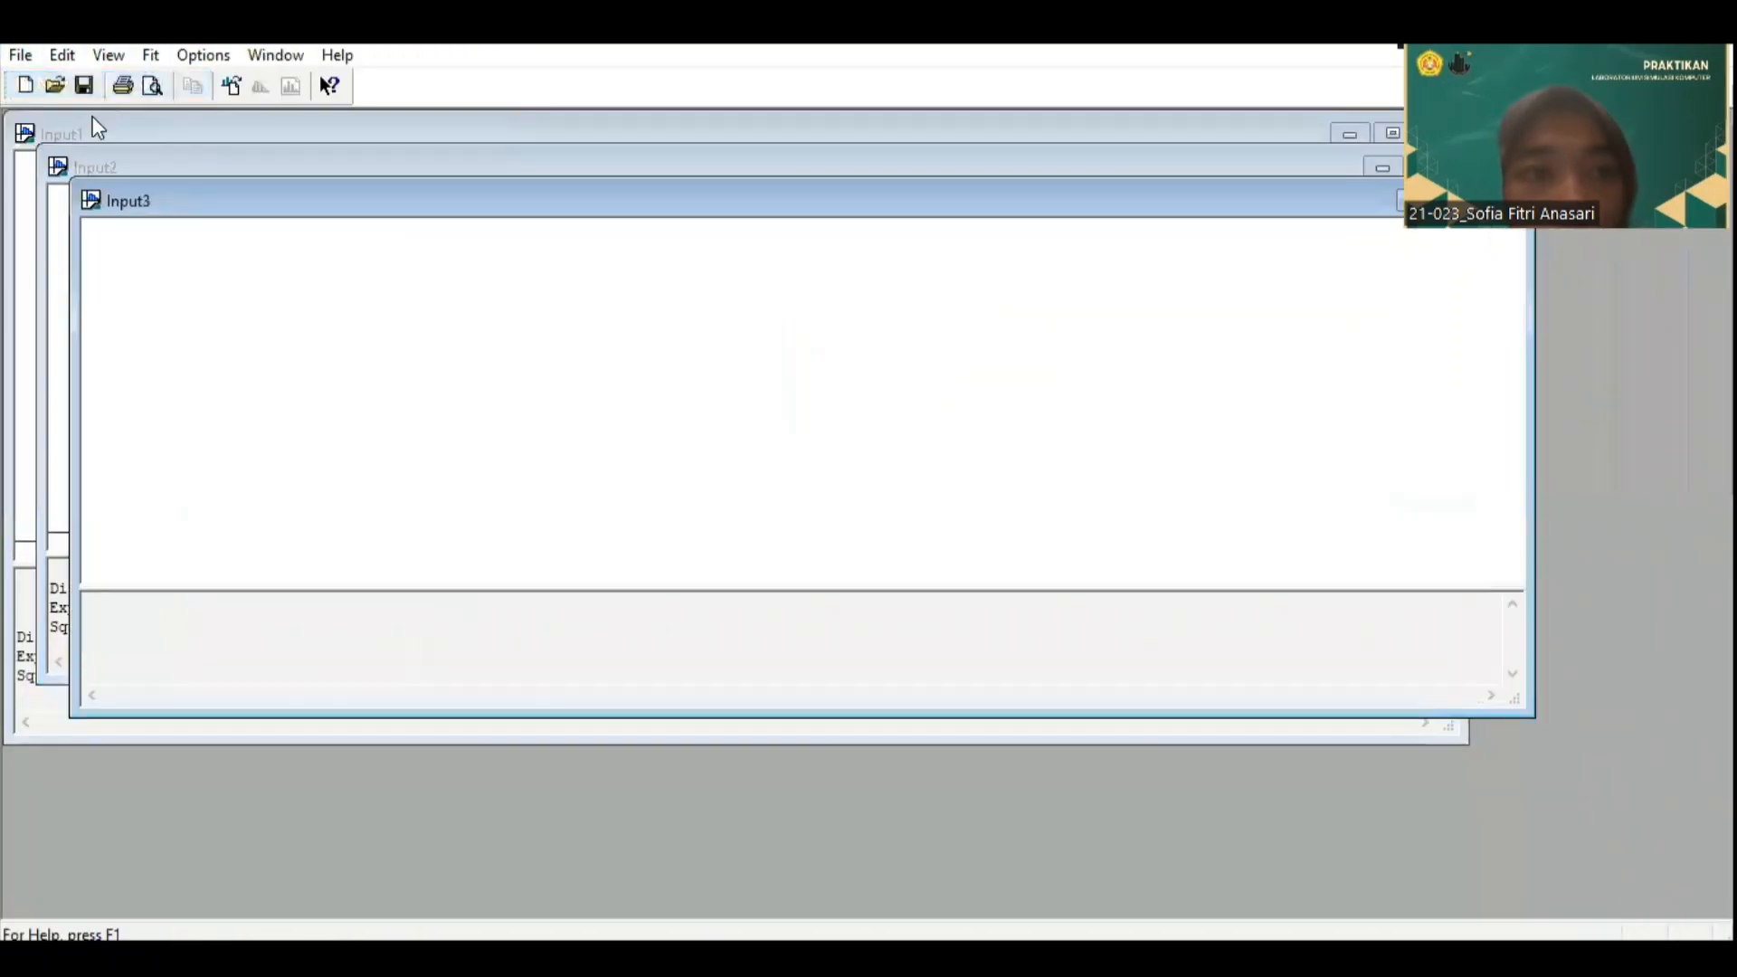
{"action": "left_click", "coordinate": [20, 55]}
{"action": "mouse_move", "coordinate": [73, 239]}
{"action": "left_click", "coordinate": [287, 240]}
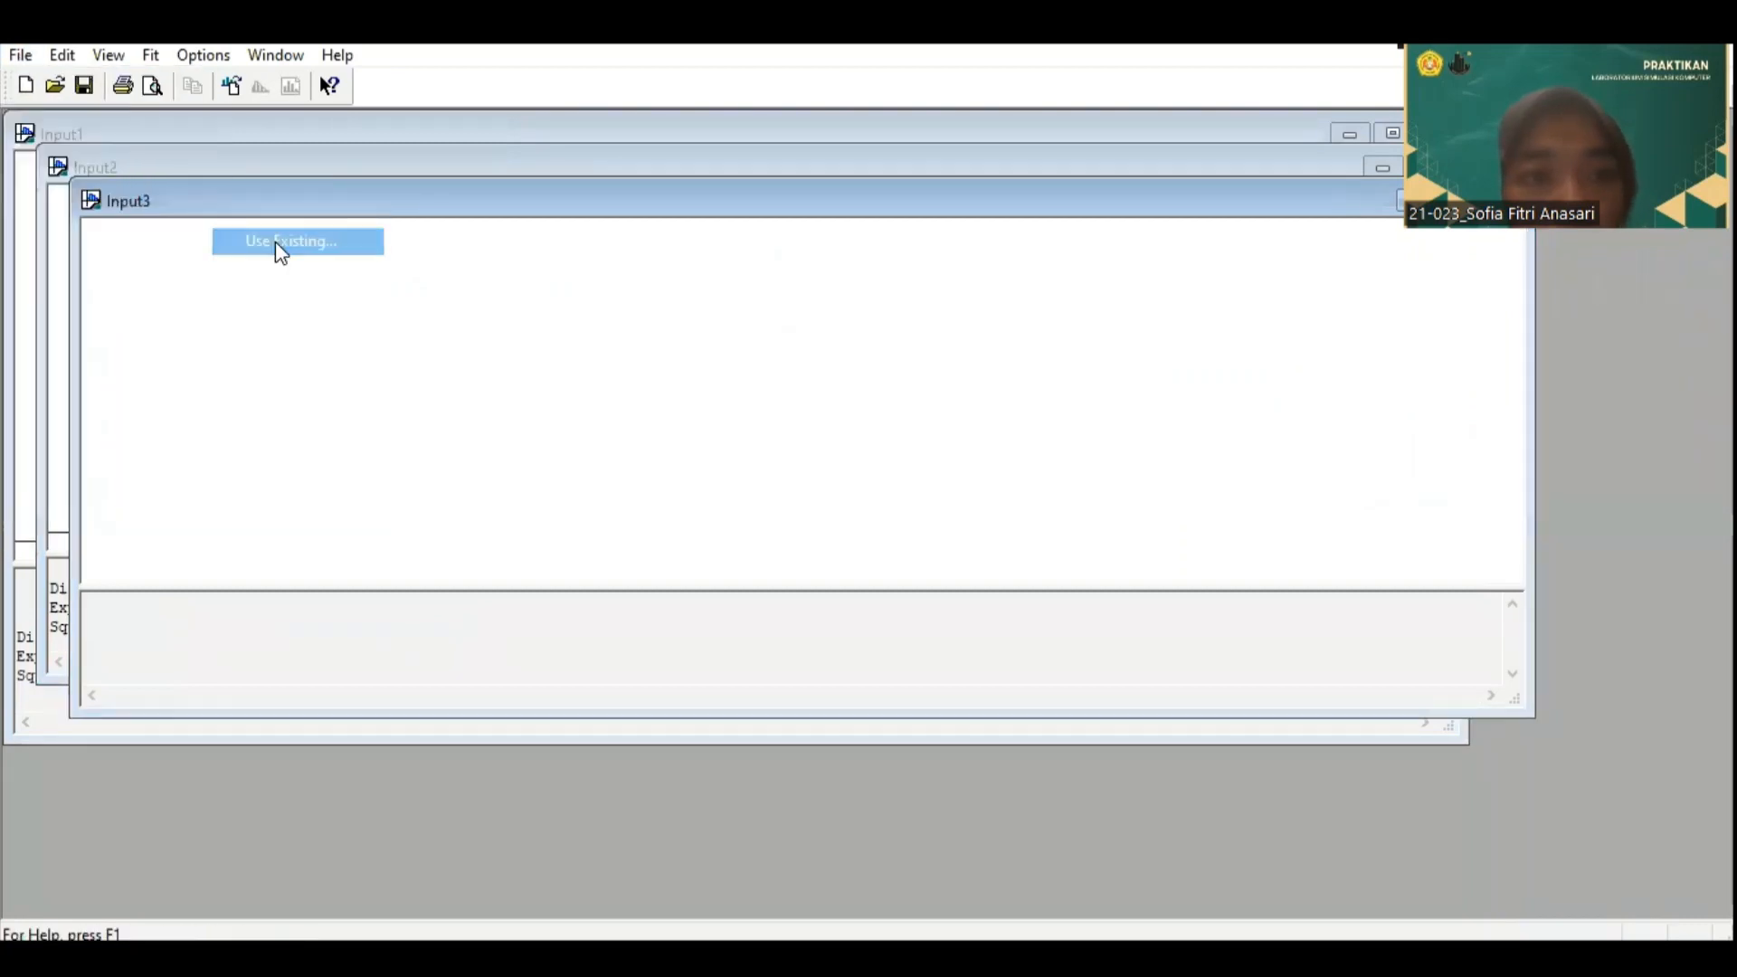
{"action": "left_click", "coordinate": [731, 423]}
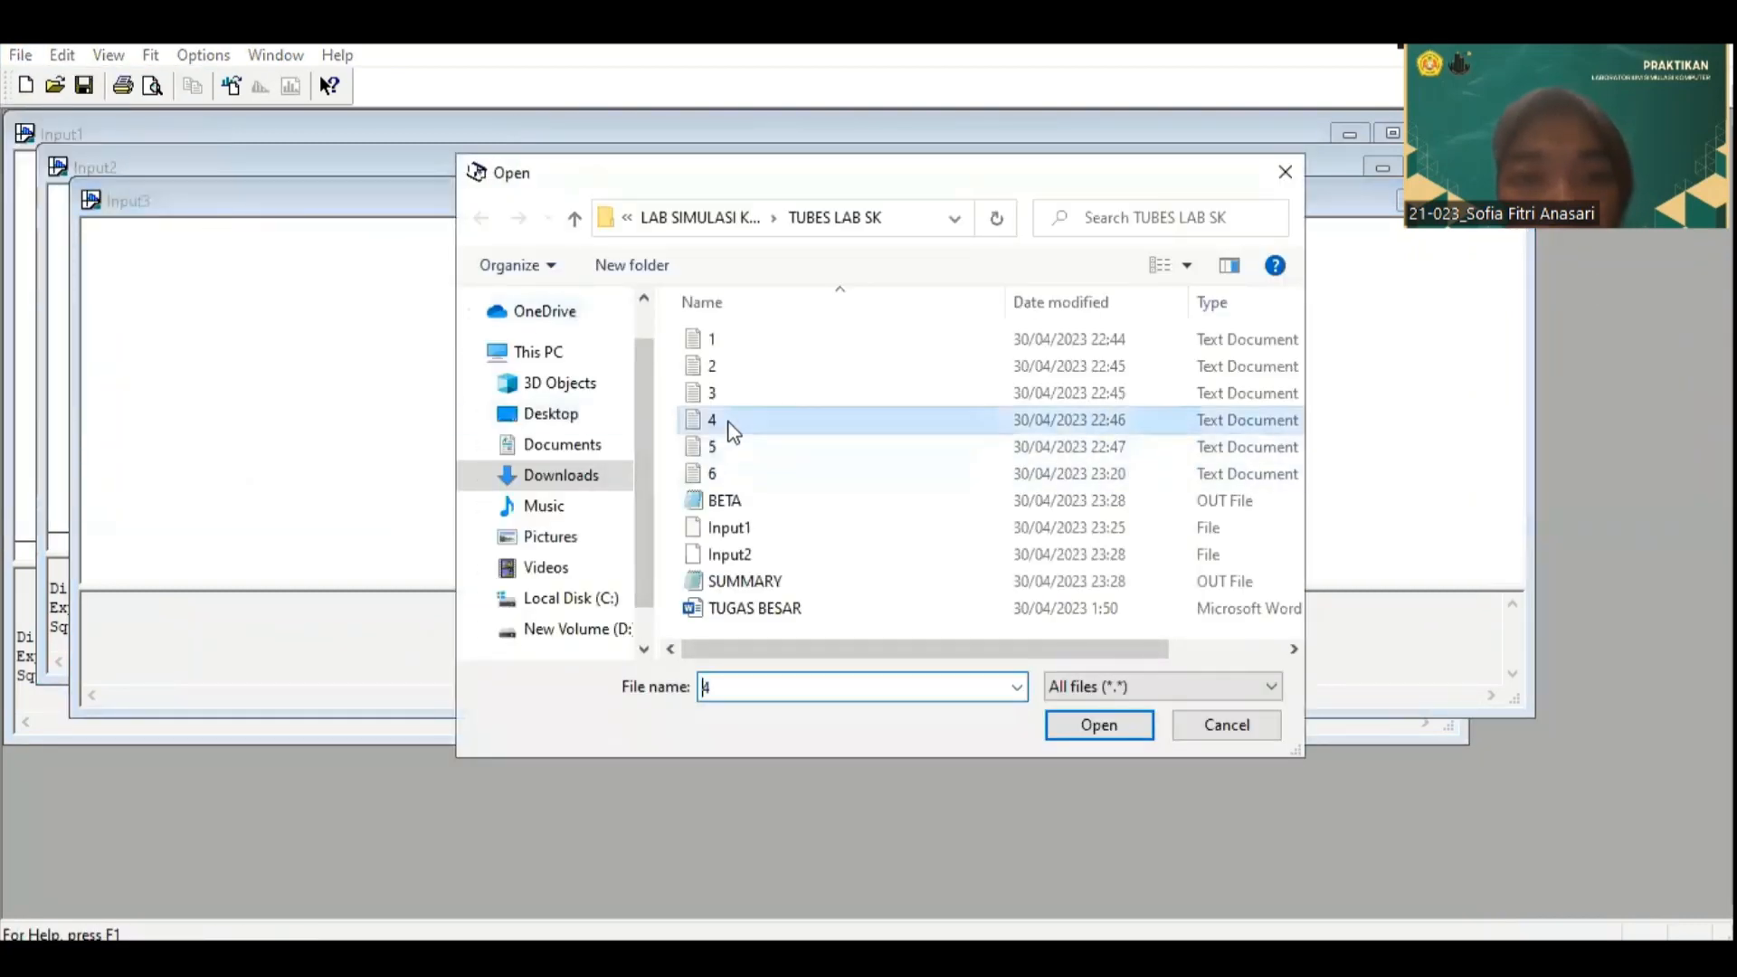
{"action": "left_click", "coordinate": [1097, 727]}
Step: Run Fit All on data file 4, copy the resulting distribution expression, and switch back to the Arena flowchart model
{"action": "left_click", "coordinate": [150, 56]}
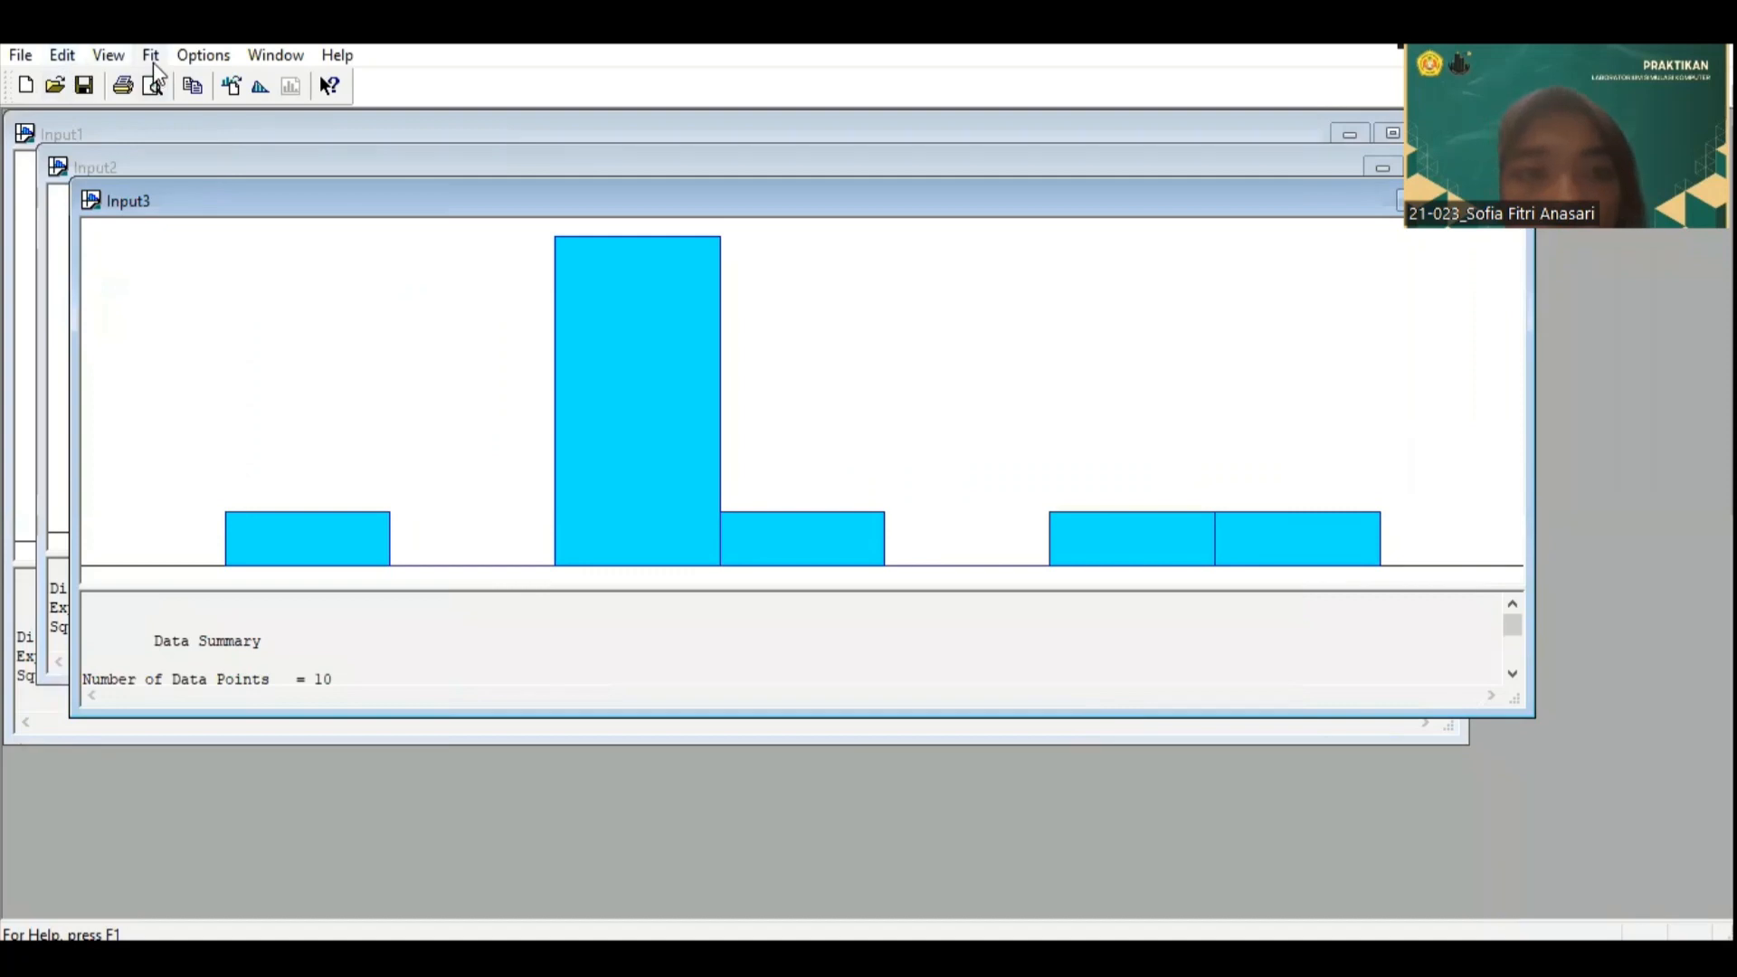
{"action": "left_click", "coordinate": [219, 420]}
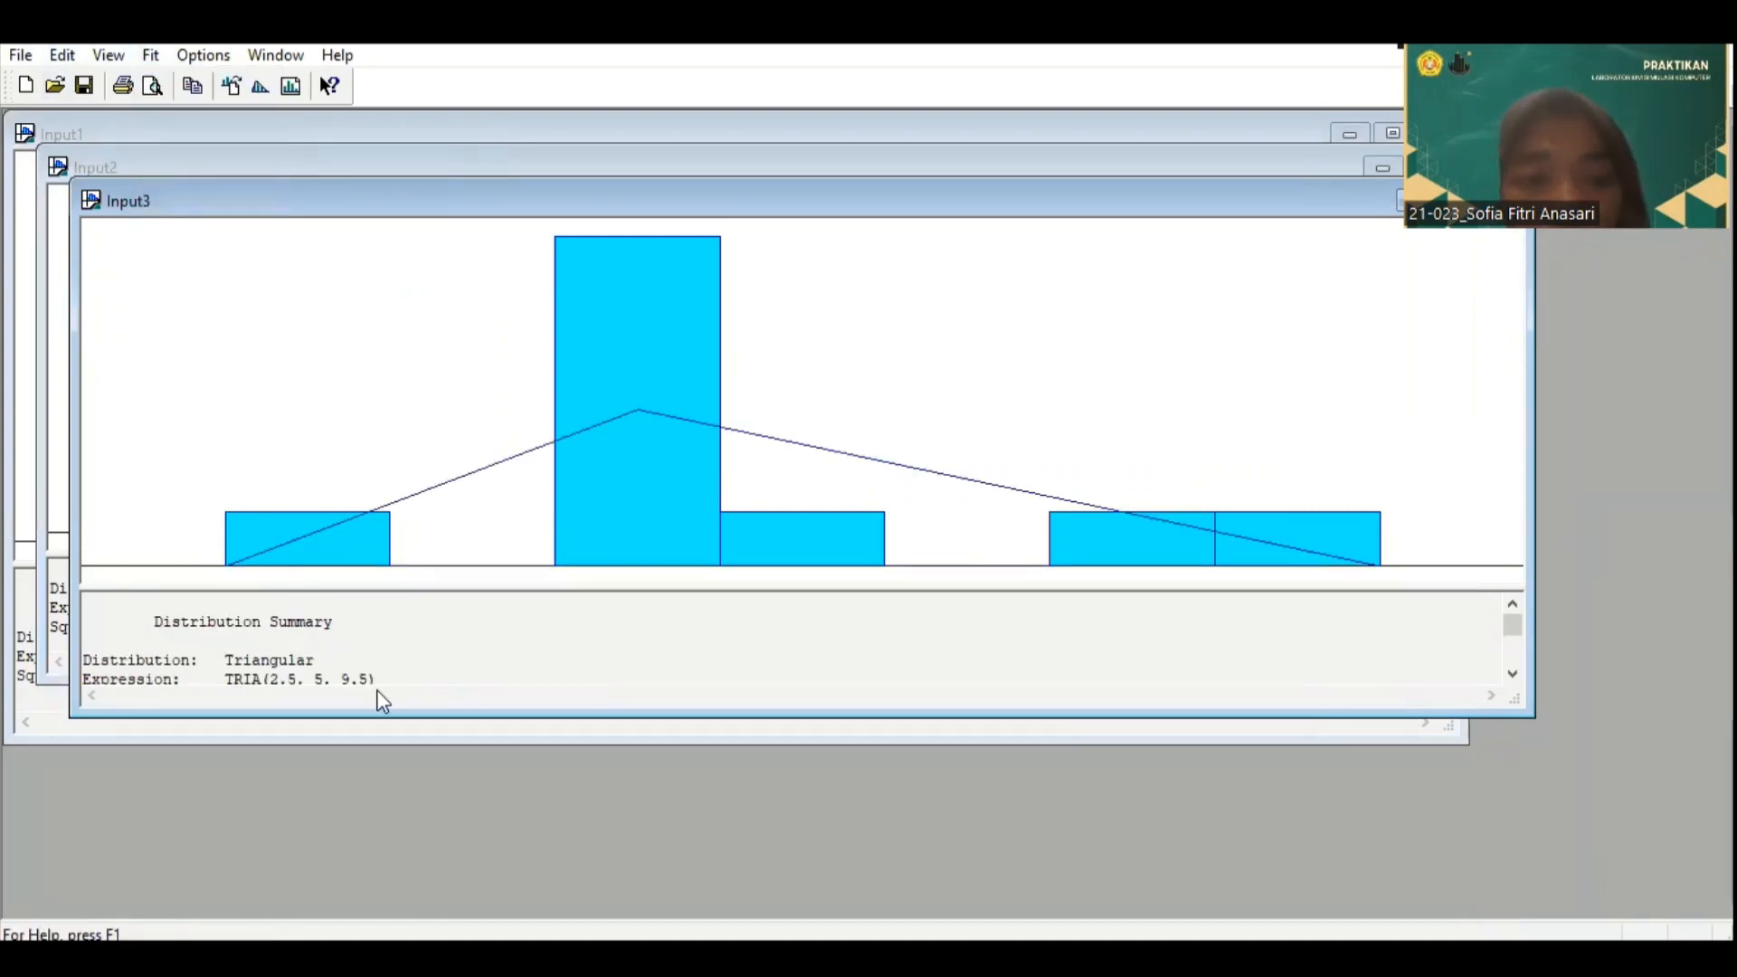
{"action": "left_click_drag", "start_coordinate": [379, 678], "coordinate": [322, 682]}
{"action": "scroll", "coordinate": [314, 640], "scroll_direction": "up", "scroll_amount": 7}
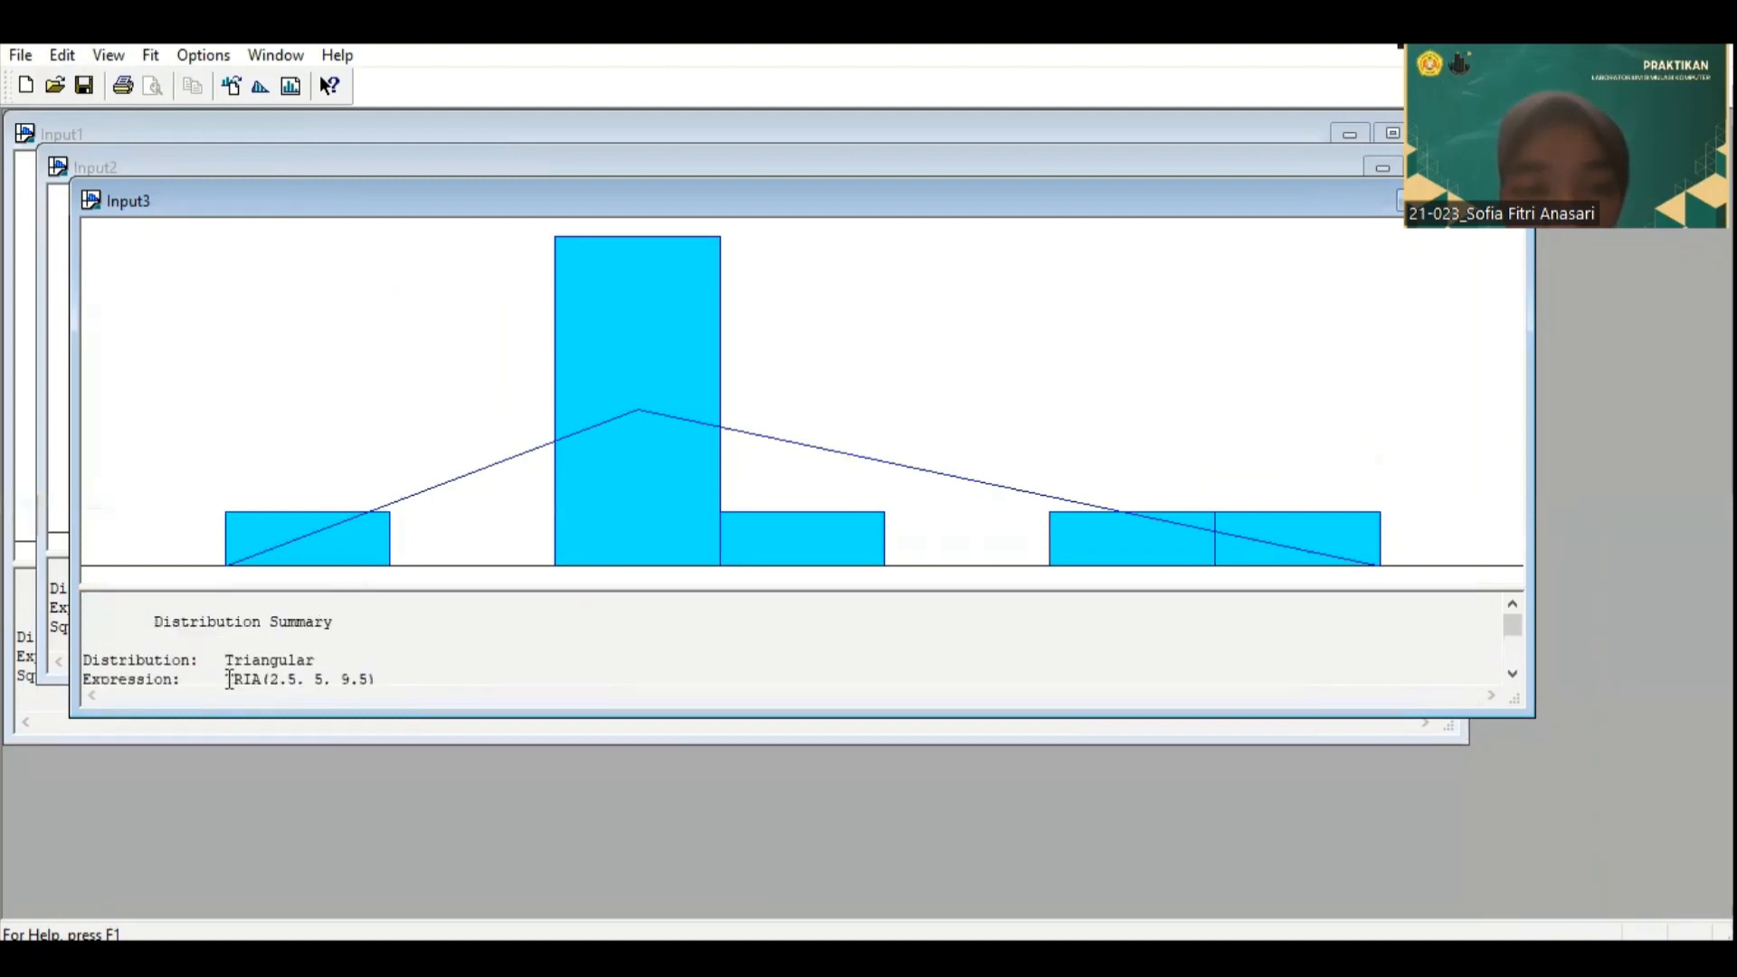
{"action": "left_click_drag", "start_coordinate": [253, 677], "coordinate": [249, 638]}
{"action": "left_click", "coordinate": [376, 638]}
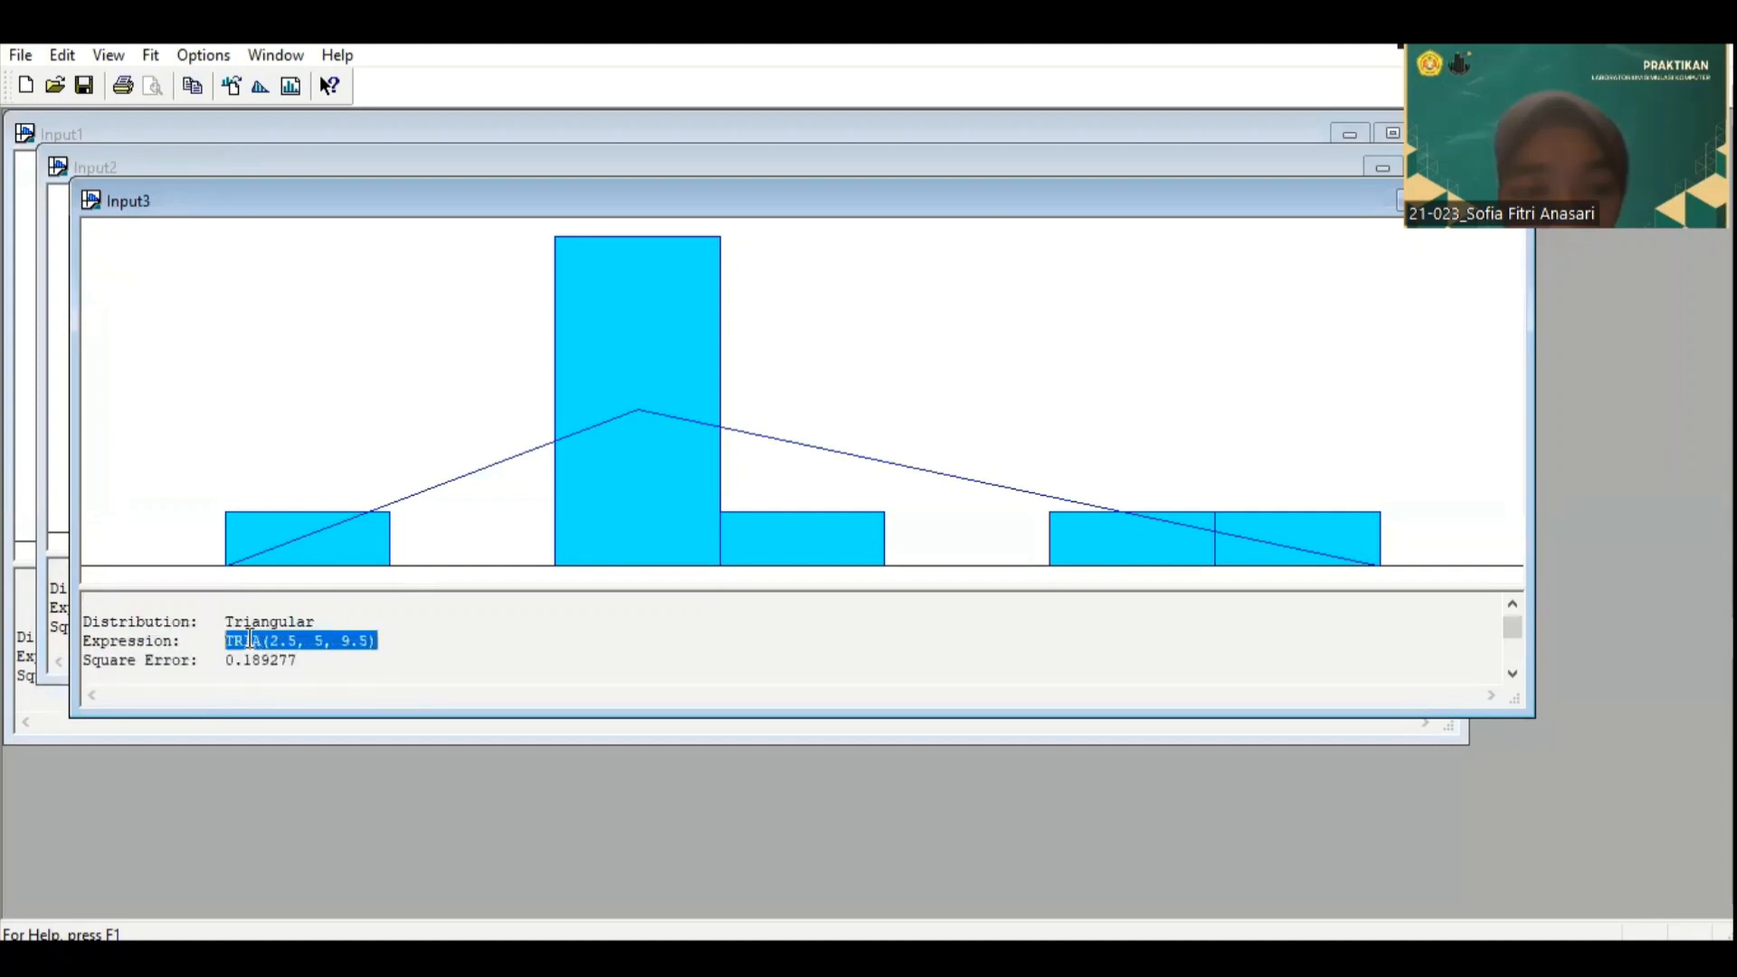
{"action": "right_click", "coordinate": [253, 639]}
{"action": "left_click", "coordinate": [329, 720]}
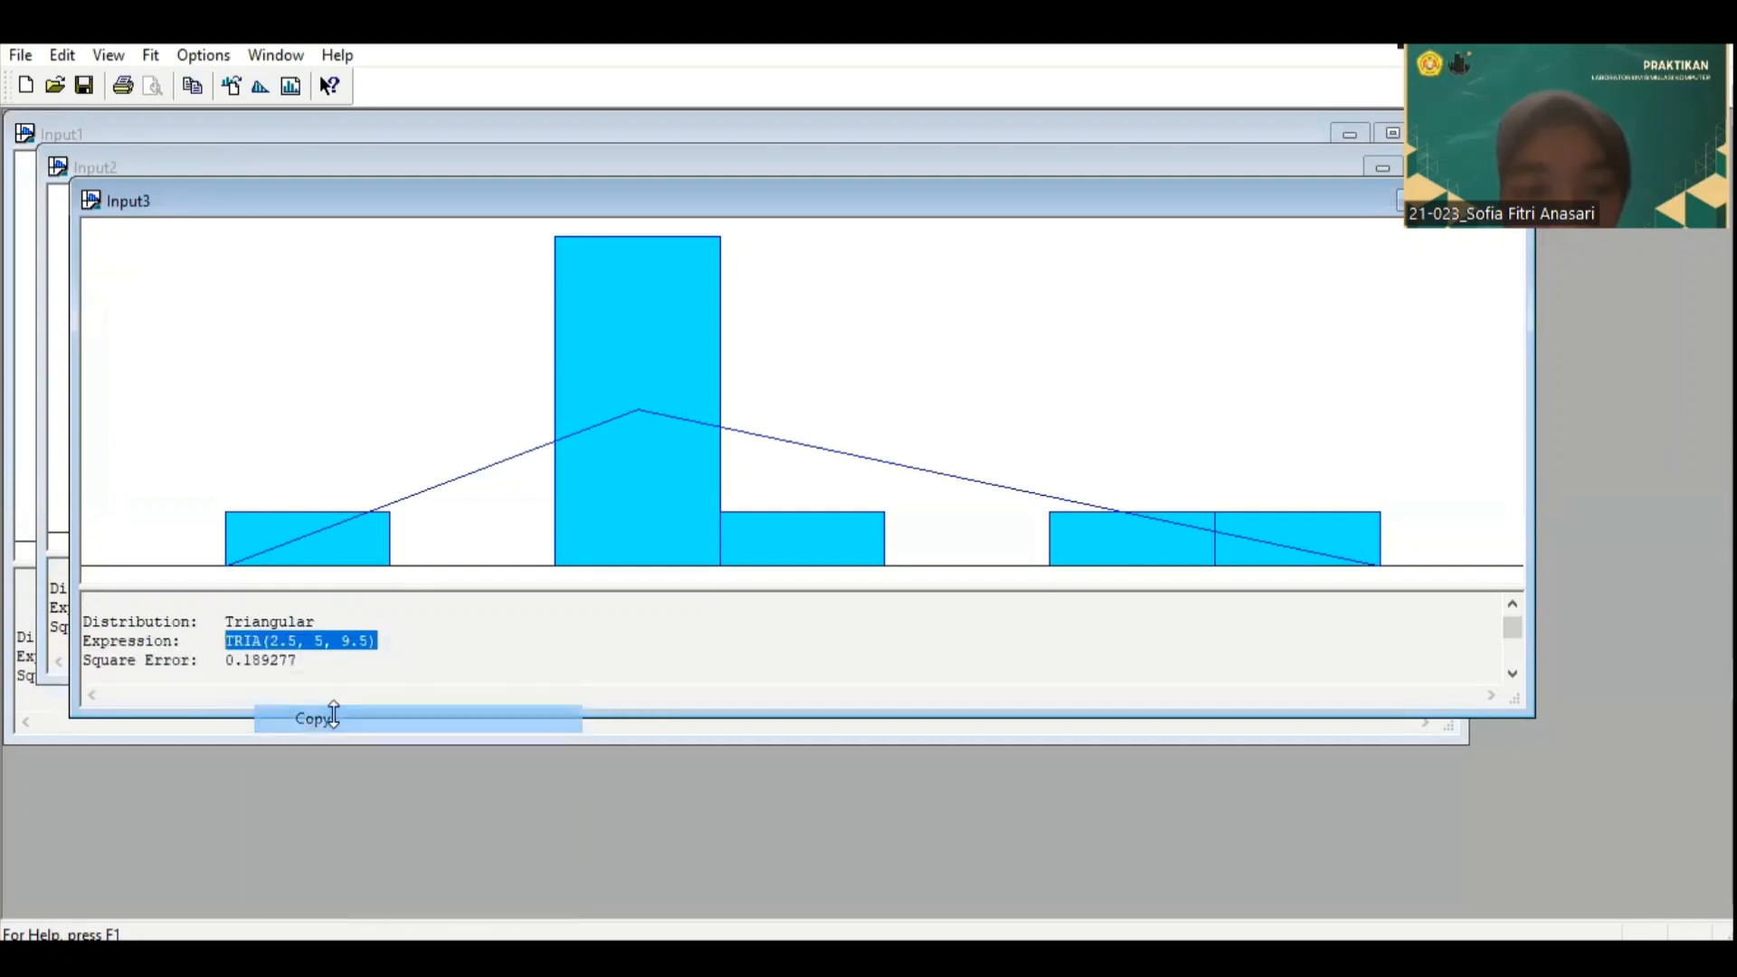
{"action": "left_click", "coordinate": [1031, 888]}
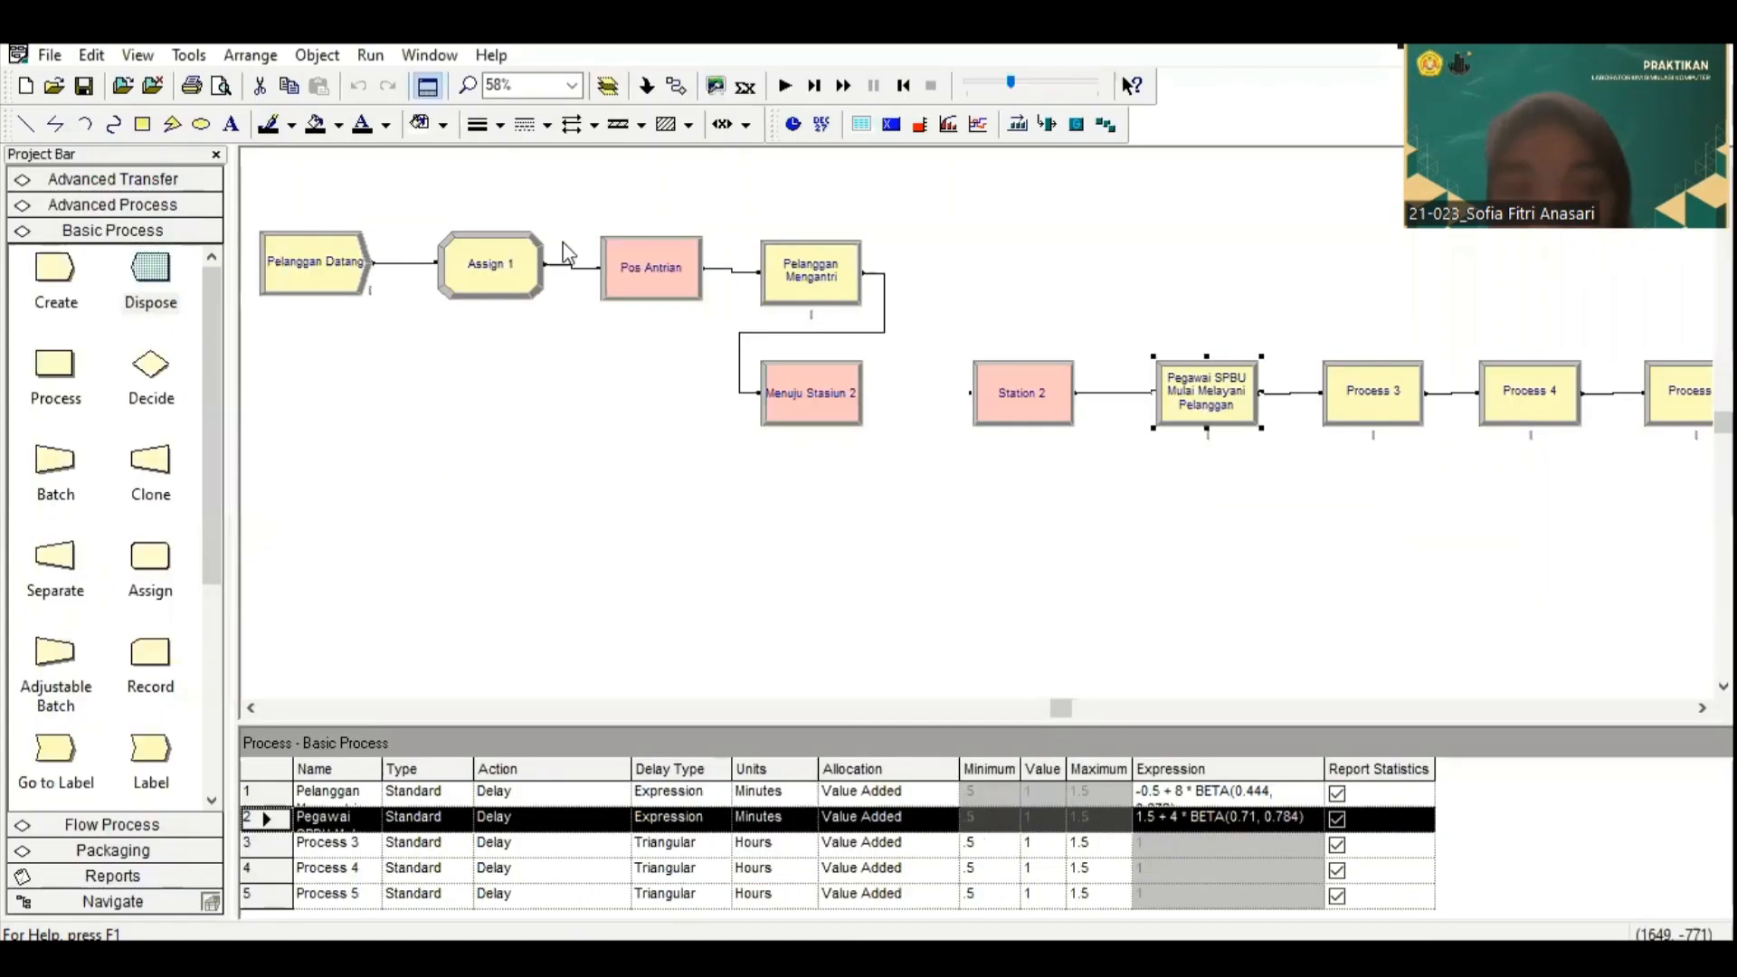
Step: Rename the Process 3 module "Pegawai SPBU Melakukan Pengisian Bahan Bakar"
{"action": "double_click", "coordinate": [1377, 390]}
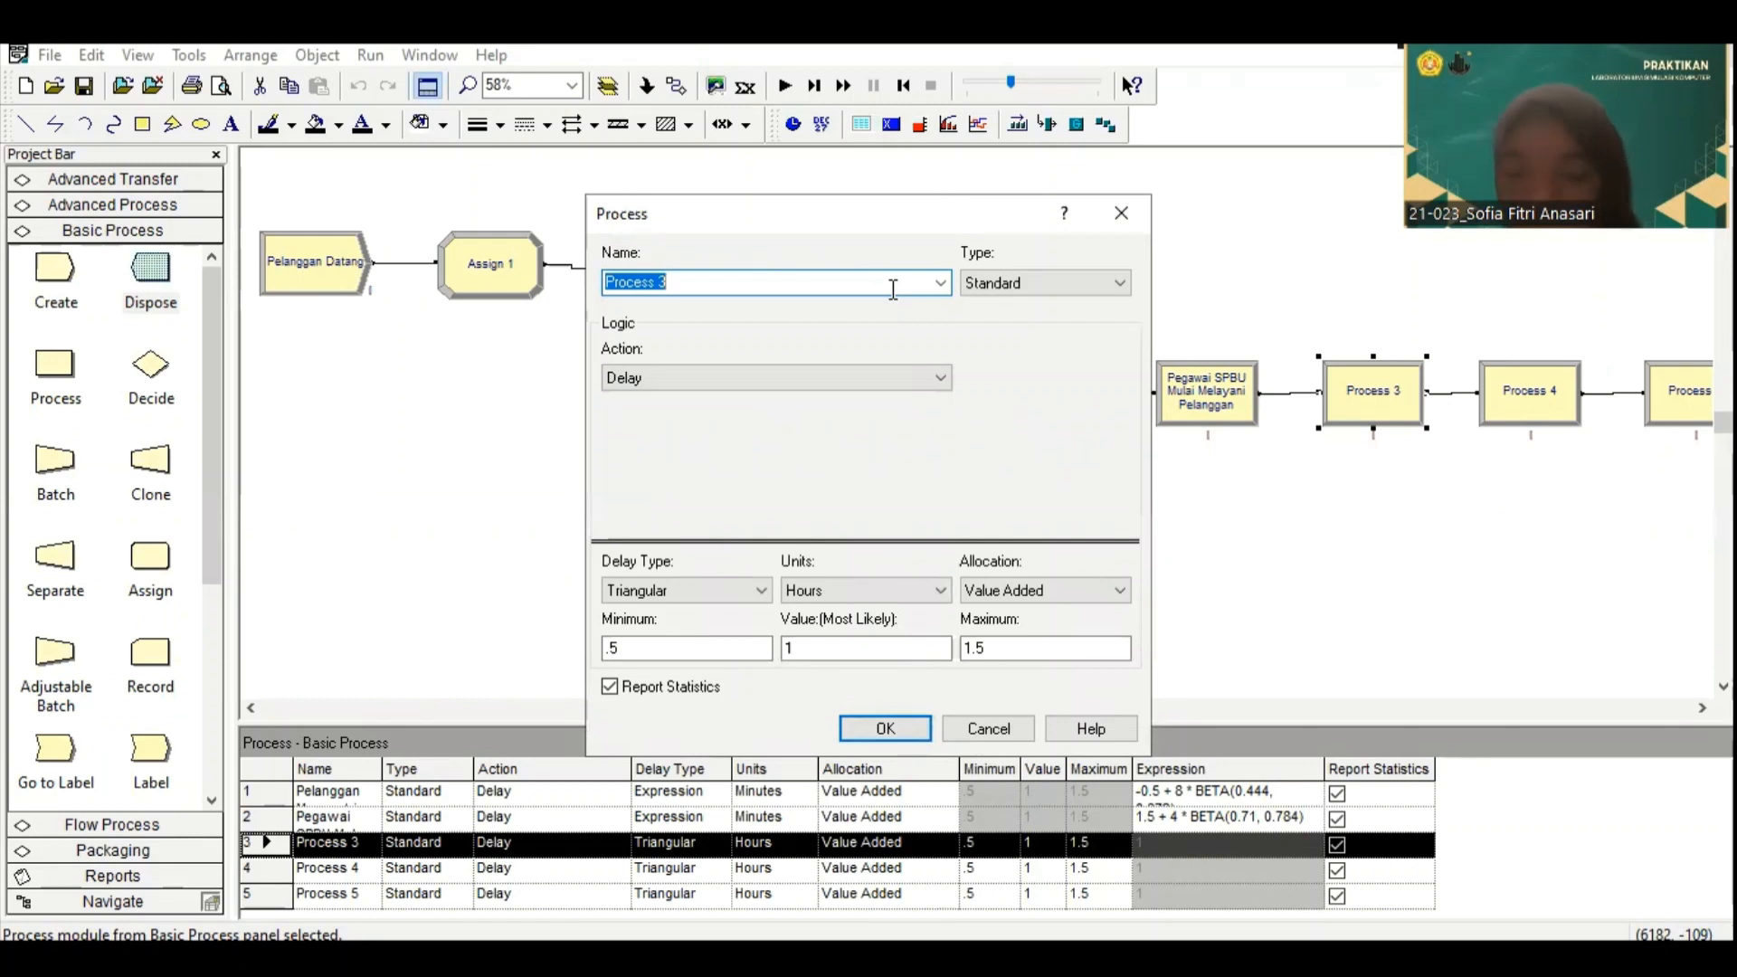
{"action": "type", "text": "Pea"}
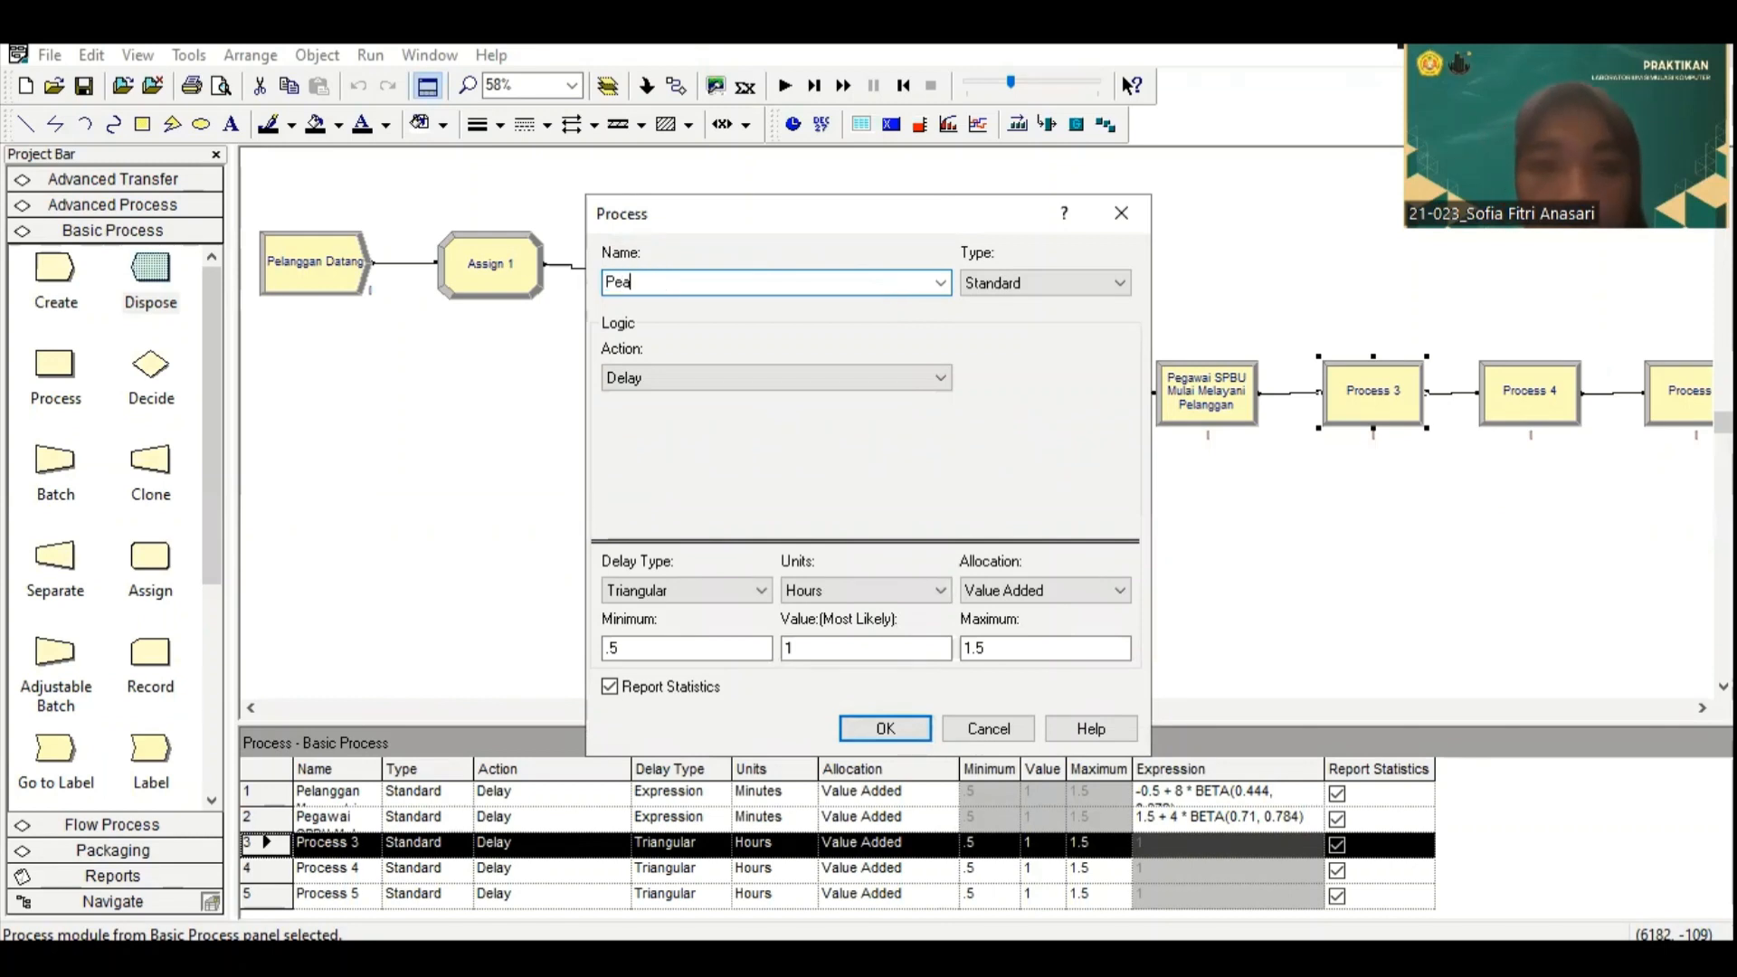
{"action": "key", "text": "BackSpace"}
{"action": "type", "text": "gawai"}
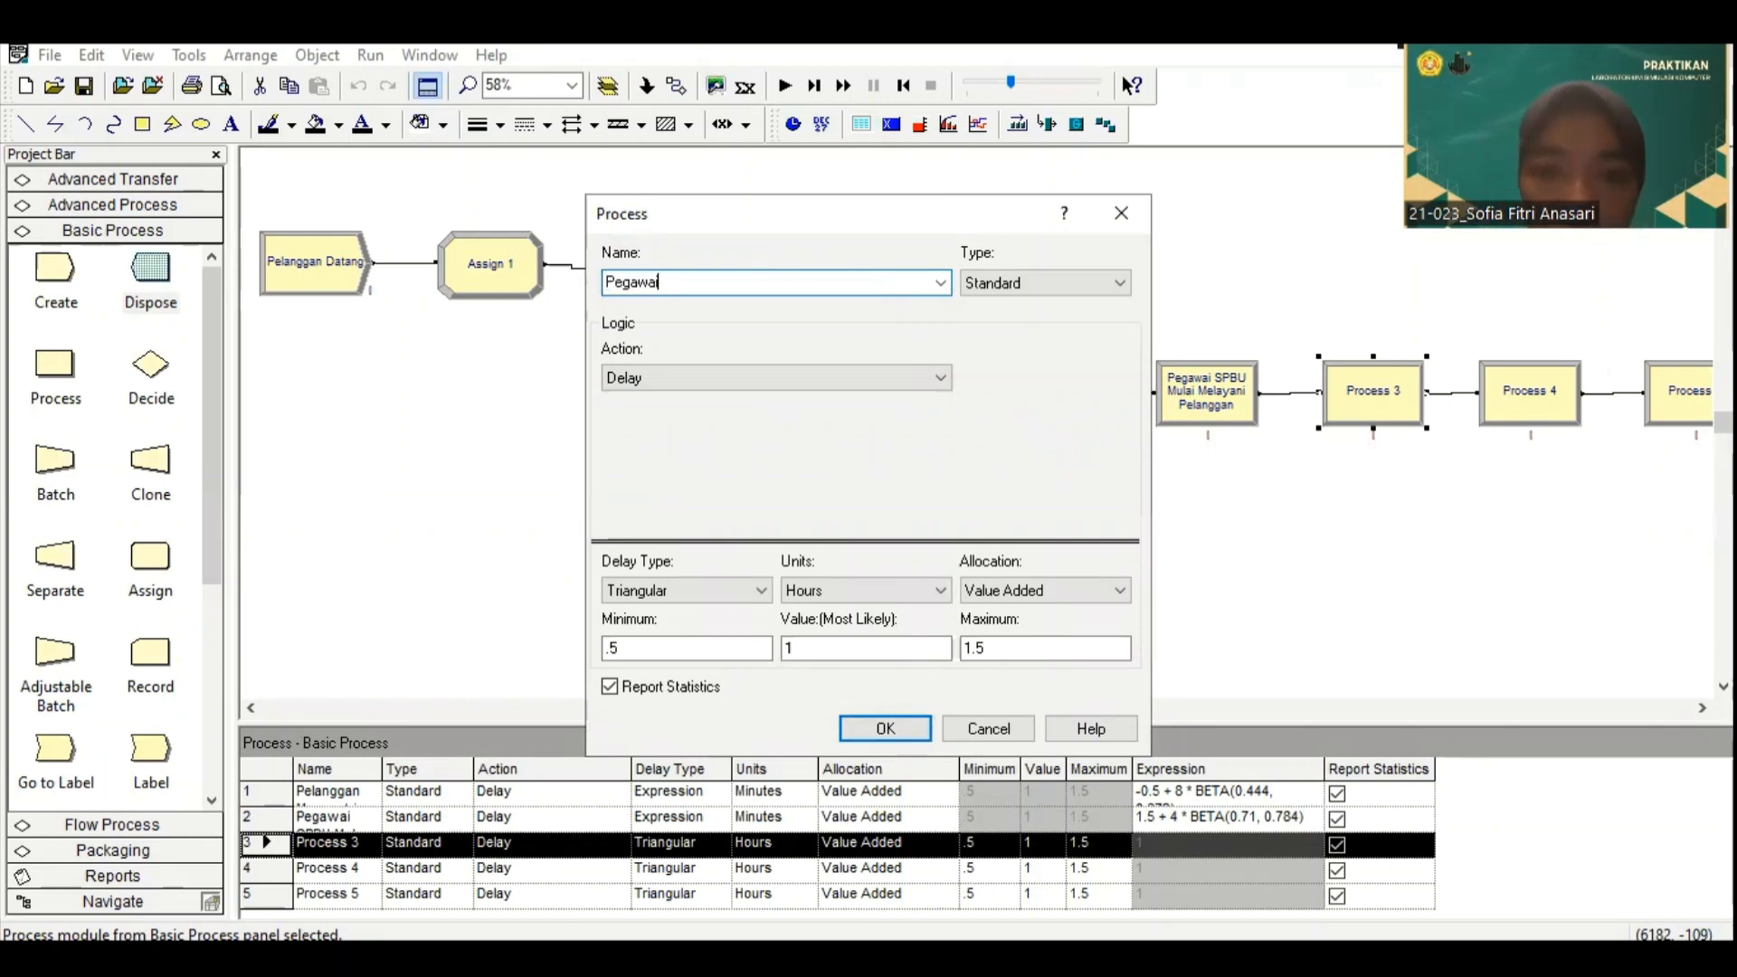
{"action": "type", "text": " SPBU Melakukan Pen"}
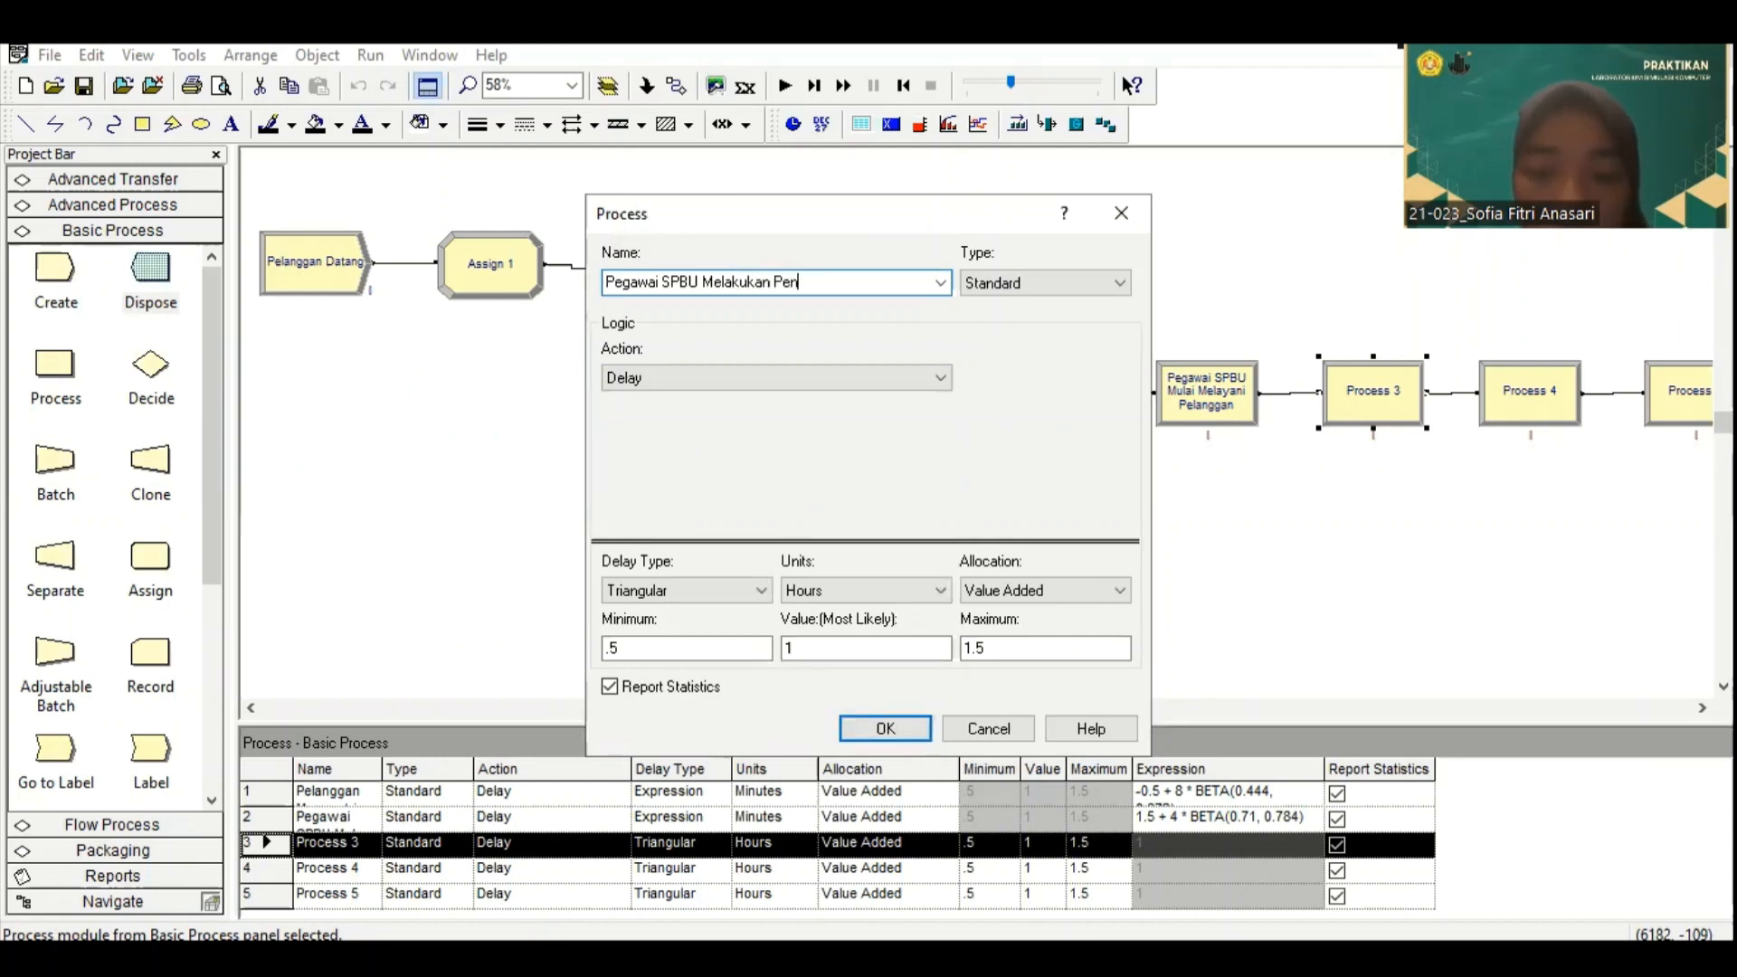
{"action": "key", "text": "BackSpace"}
{"action": "key", "text": "BackSpace"}
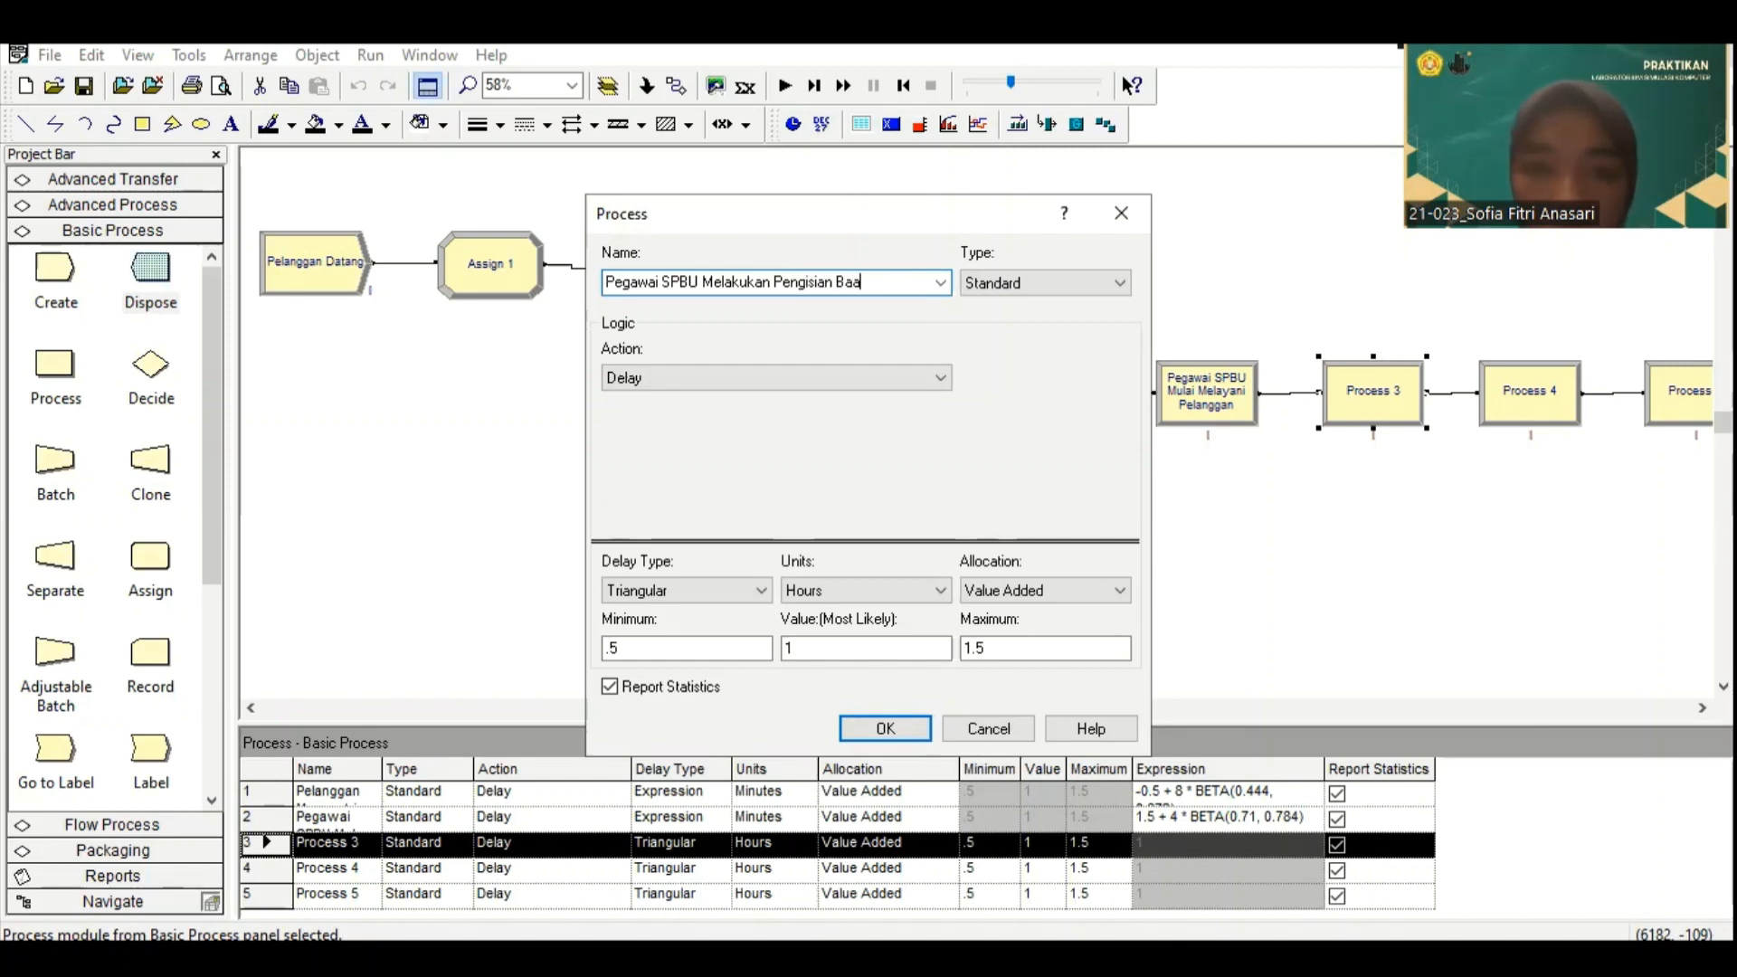
{"action": "type", "text": "han Bakar"}
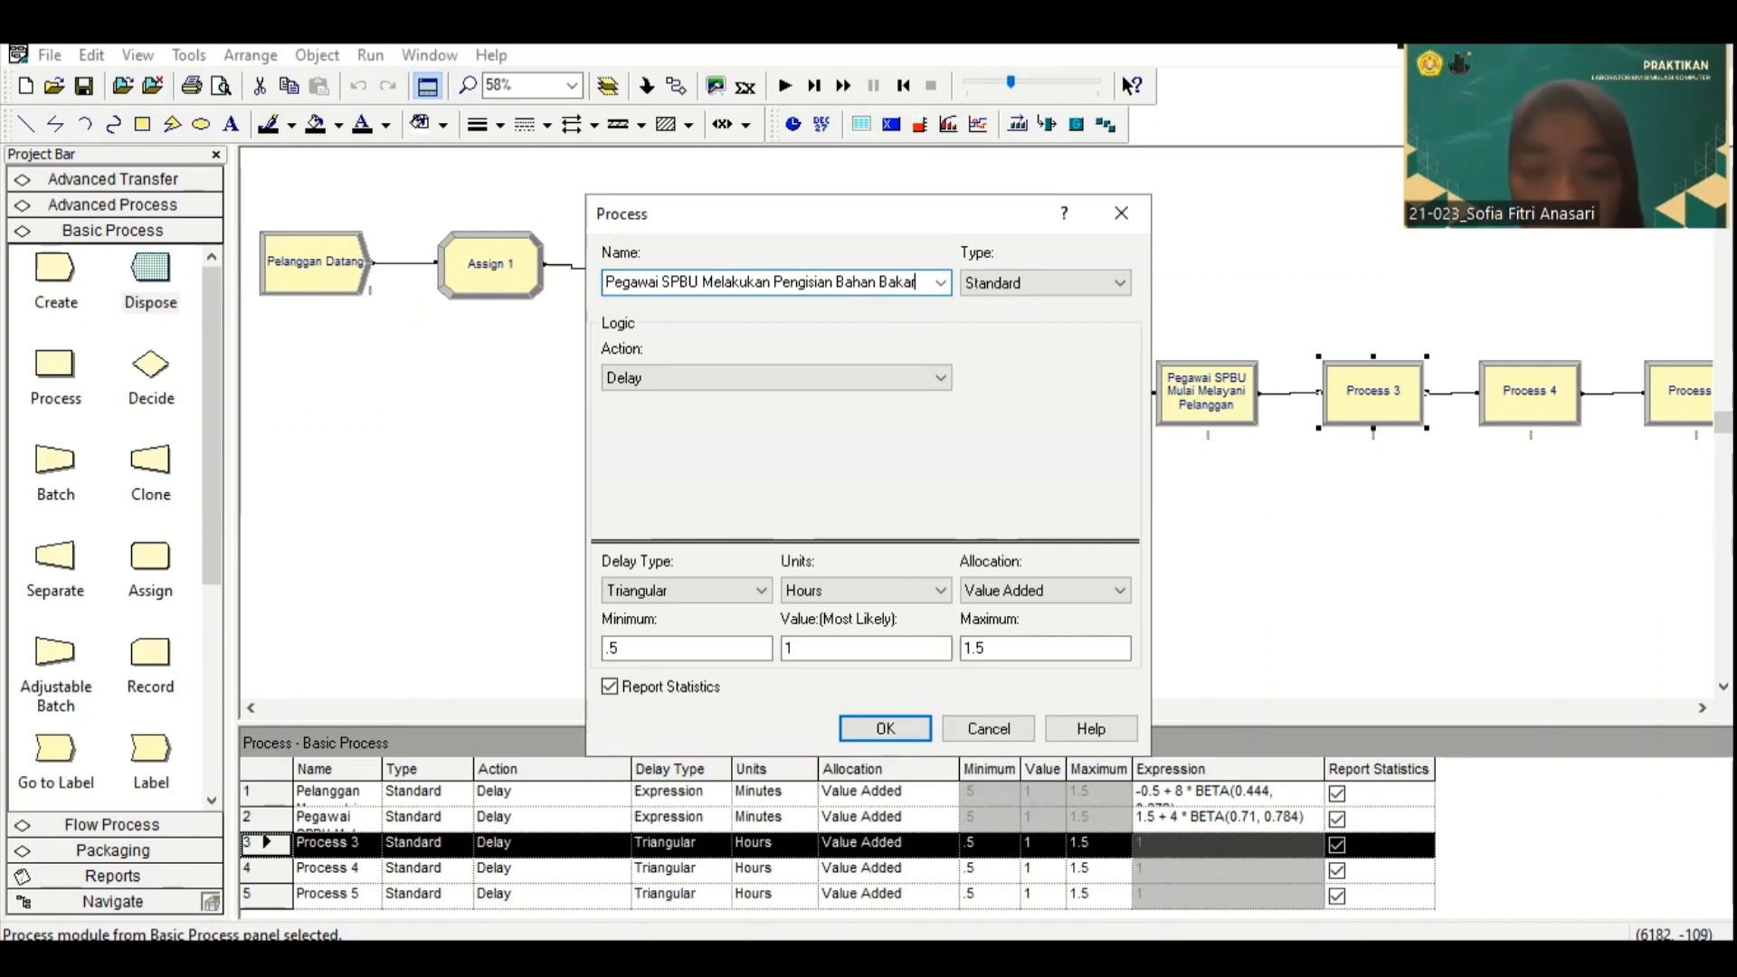
Step: Give the fuel-filling process an Expression delay in Minutes, paste TRIA(2.5, 5, 9.5) as its expression, and accept the settings
{"action": "left_click", "coordinate": [724, 588]}
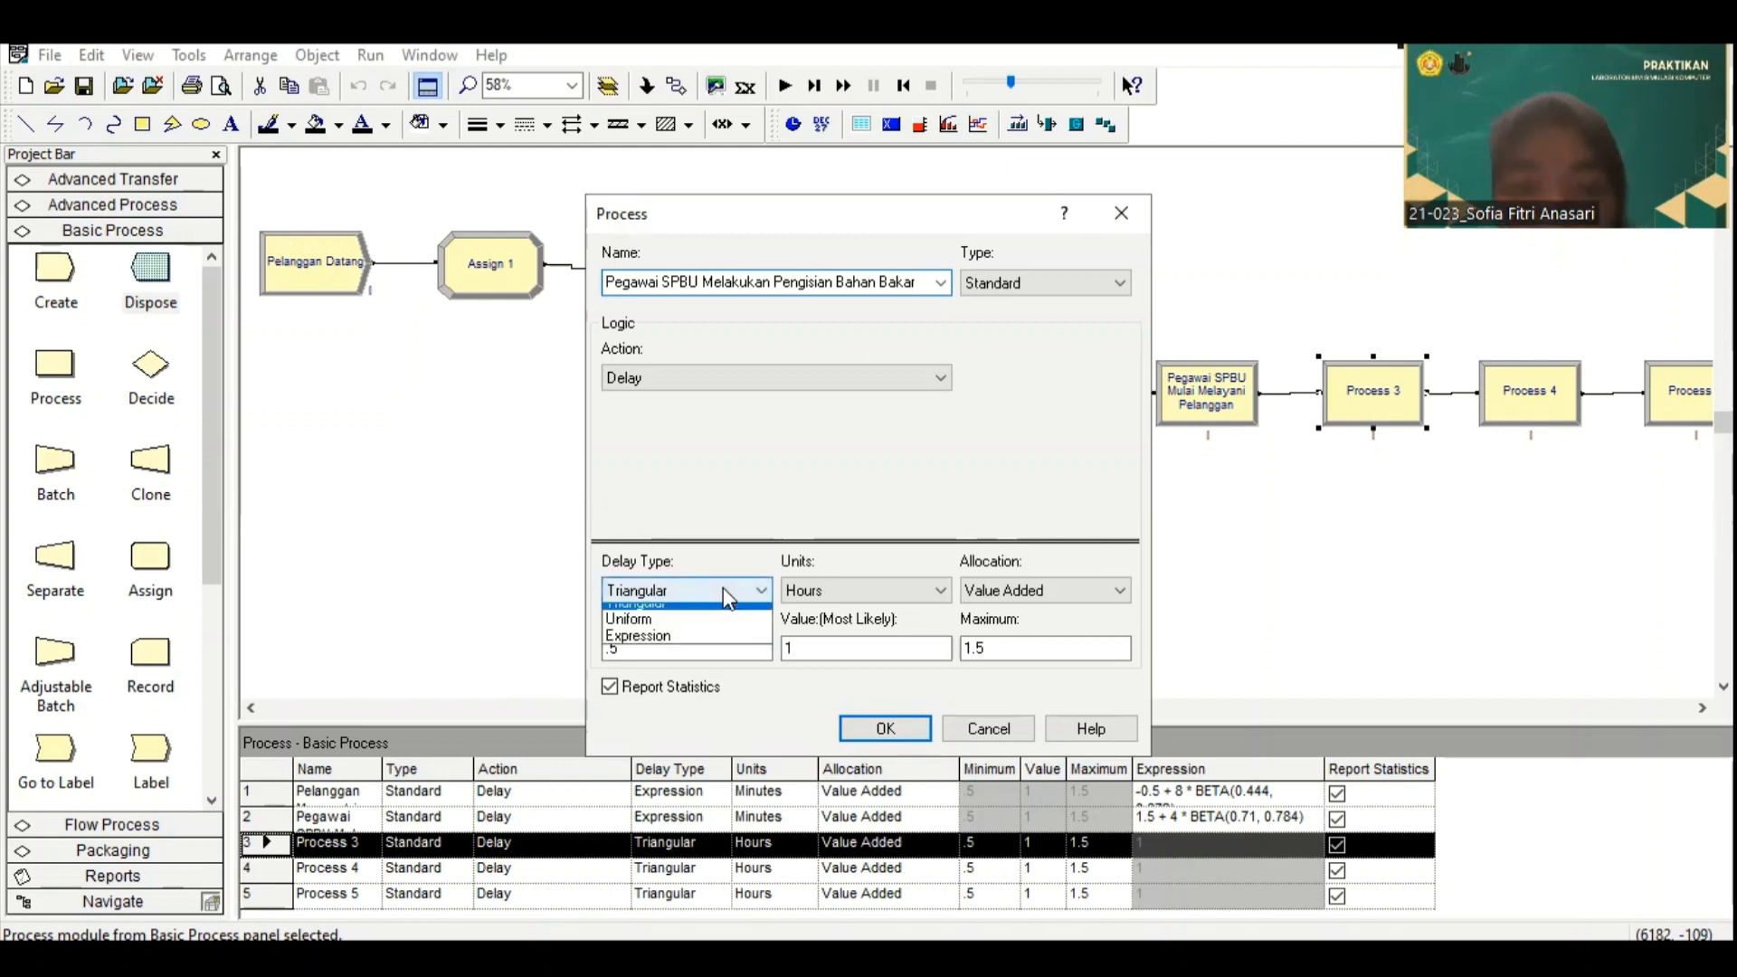
{"action": "left_click", "coordinate": [730, 682]}
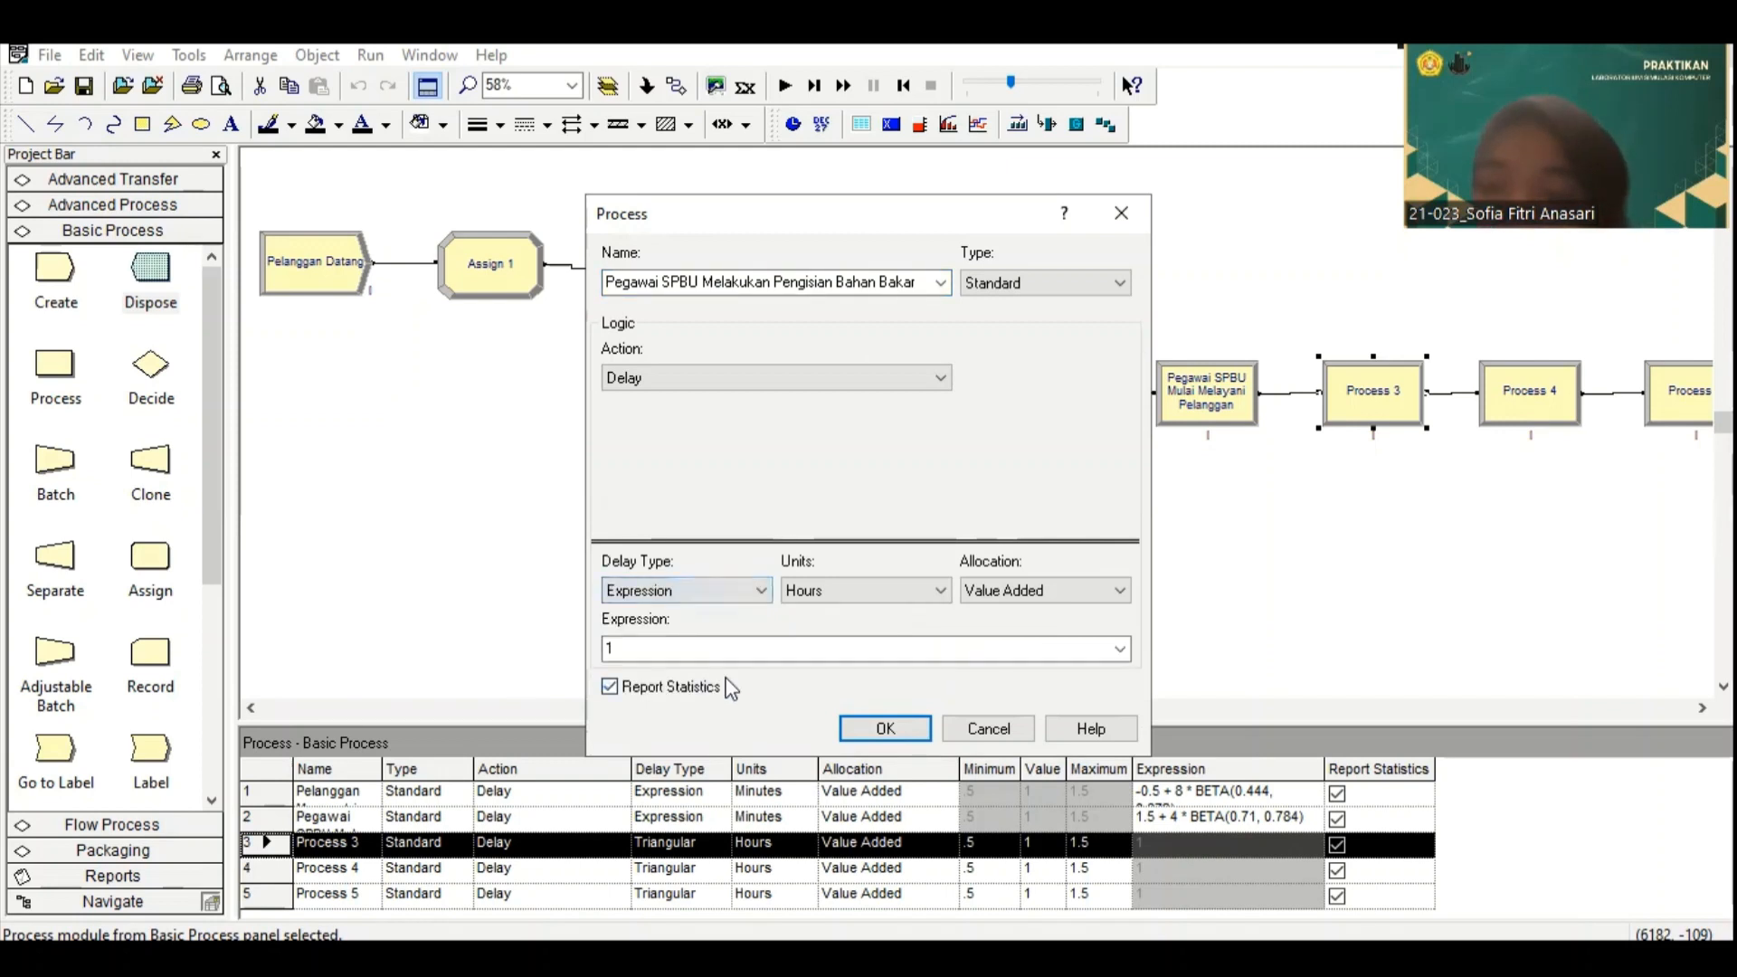
{"action": "left_click", "coordinate": [921, 590]}
{"action": "left_click", "coordinate": [881, 633]}
{"action": "double_click", "coordinate": [881, 644]}
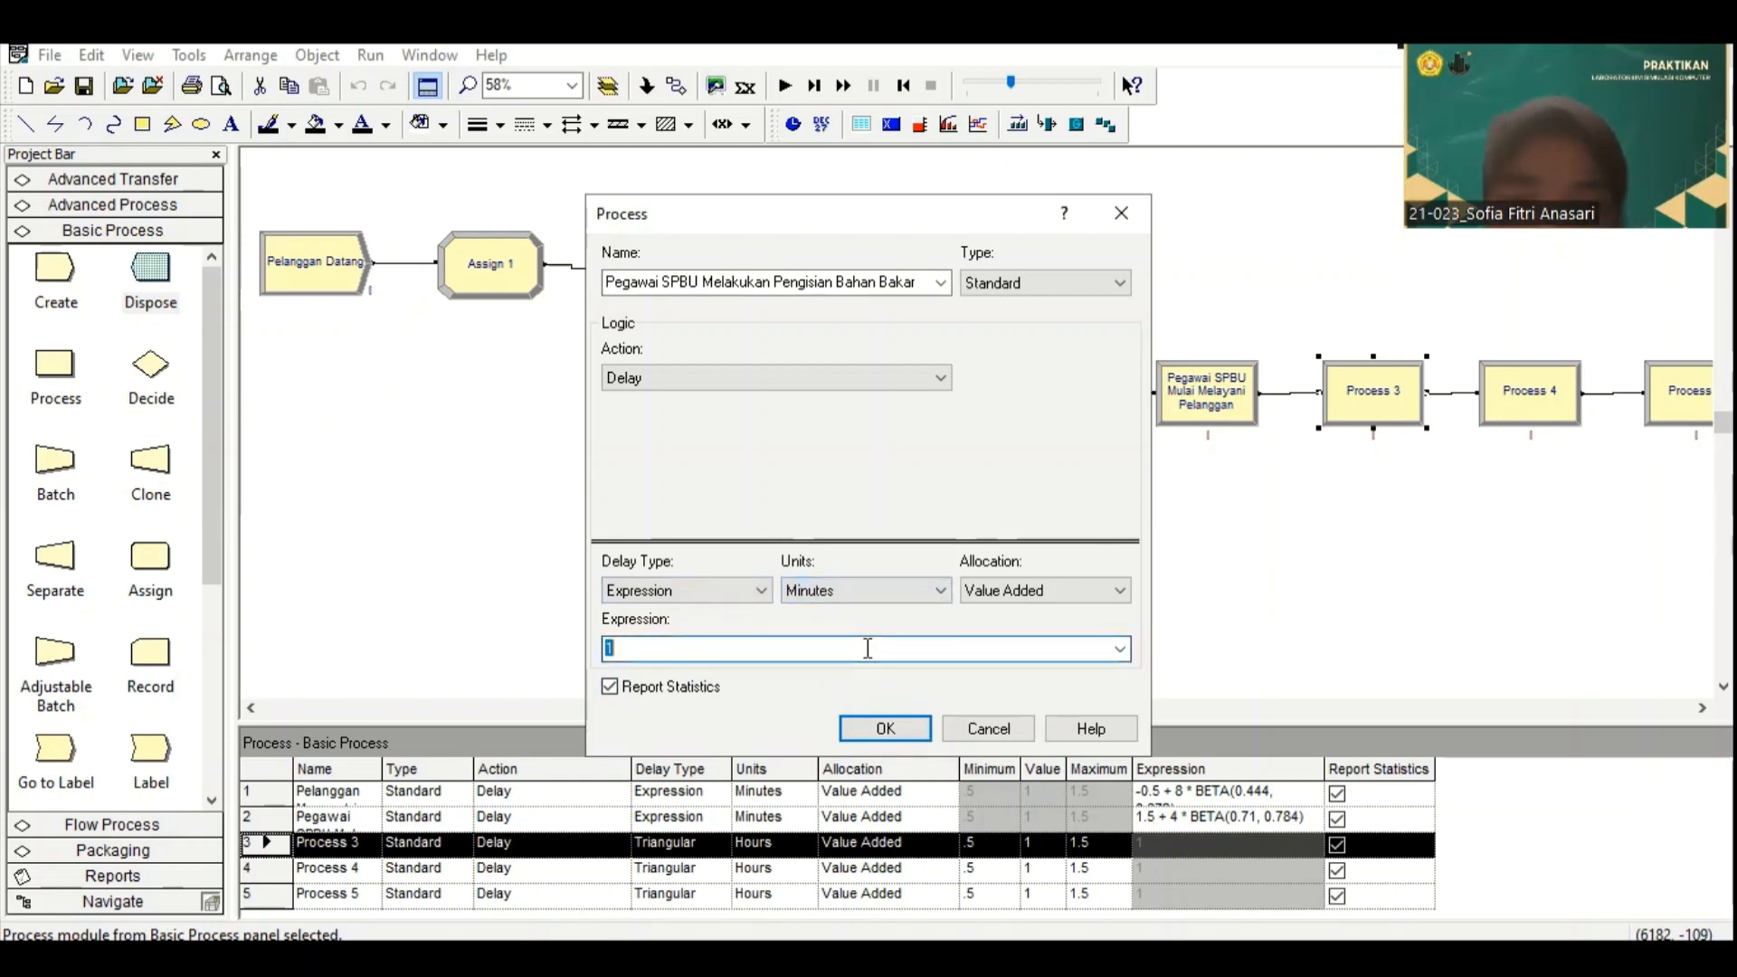
{"action": "key", "text": "ctrl+v"}
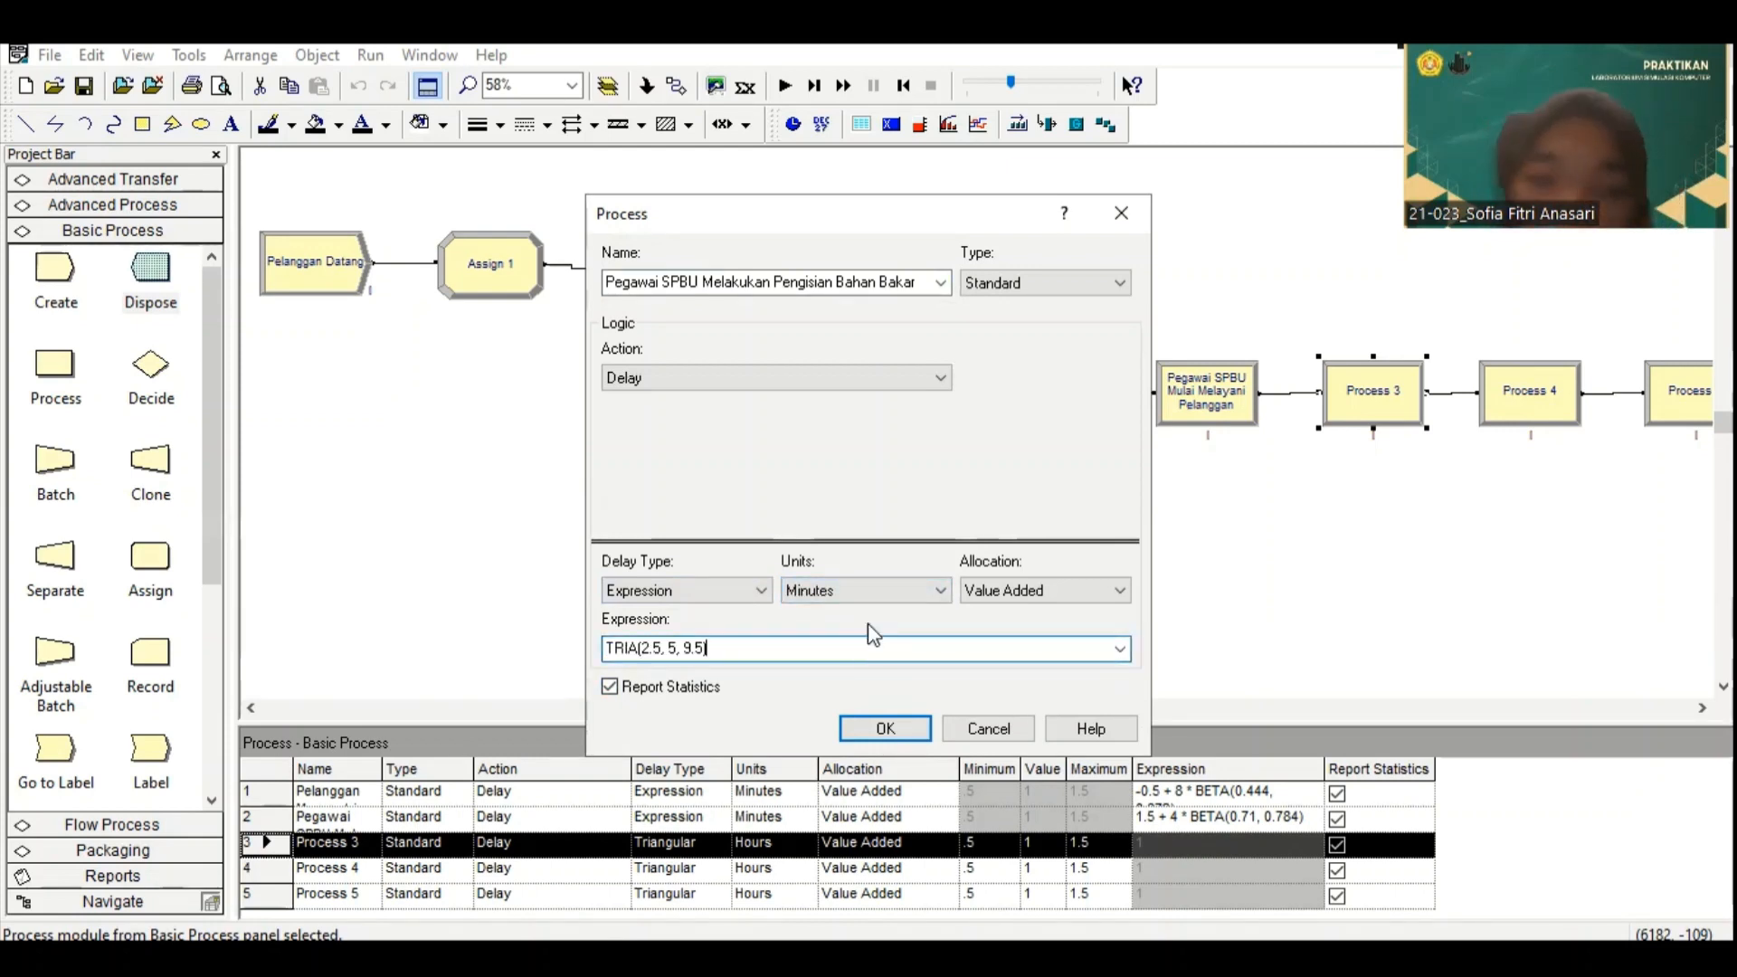
{"action": "left_click", "coordinate": [899, 733]}
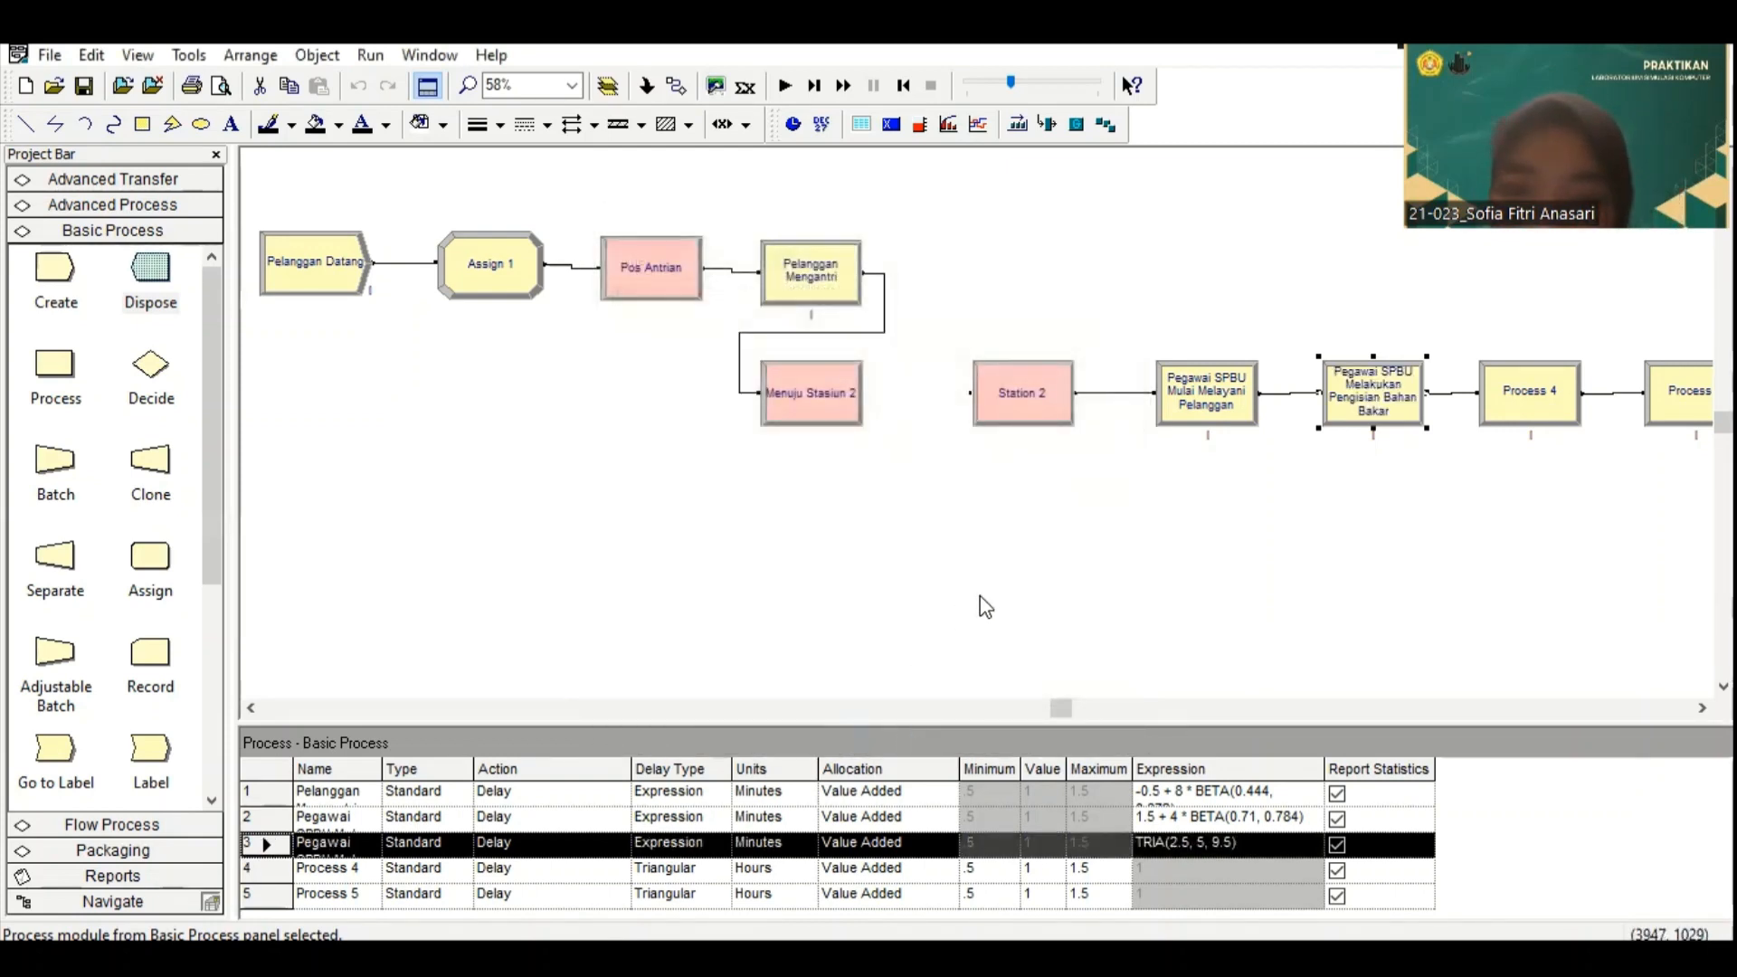
Step: Switch to Input Analyzer and load the existing data file 5 from the TUBES LAB SK folder into a new document
{"action": "left_click", "coordinate": [188, 55]}
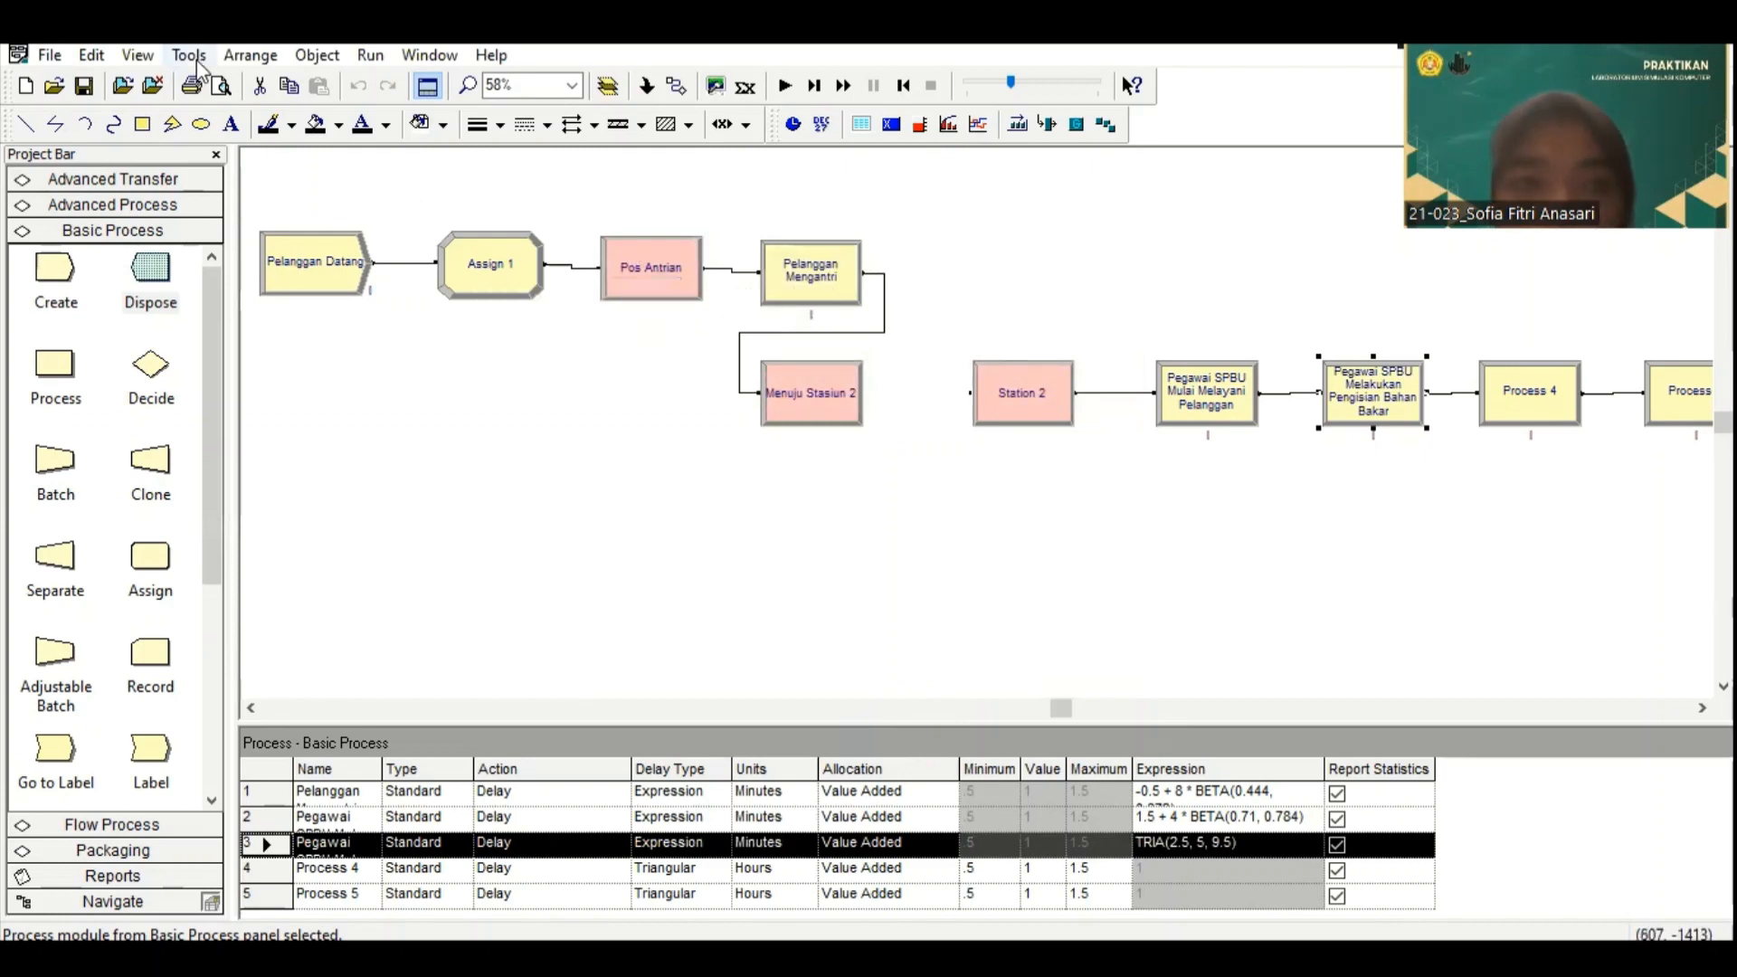
{"action": "left_click", "coordinate": [219, 135]}
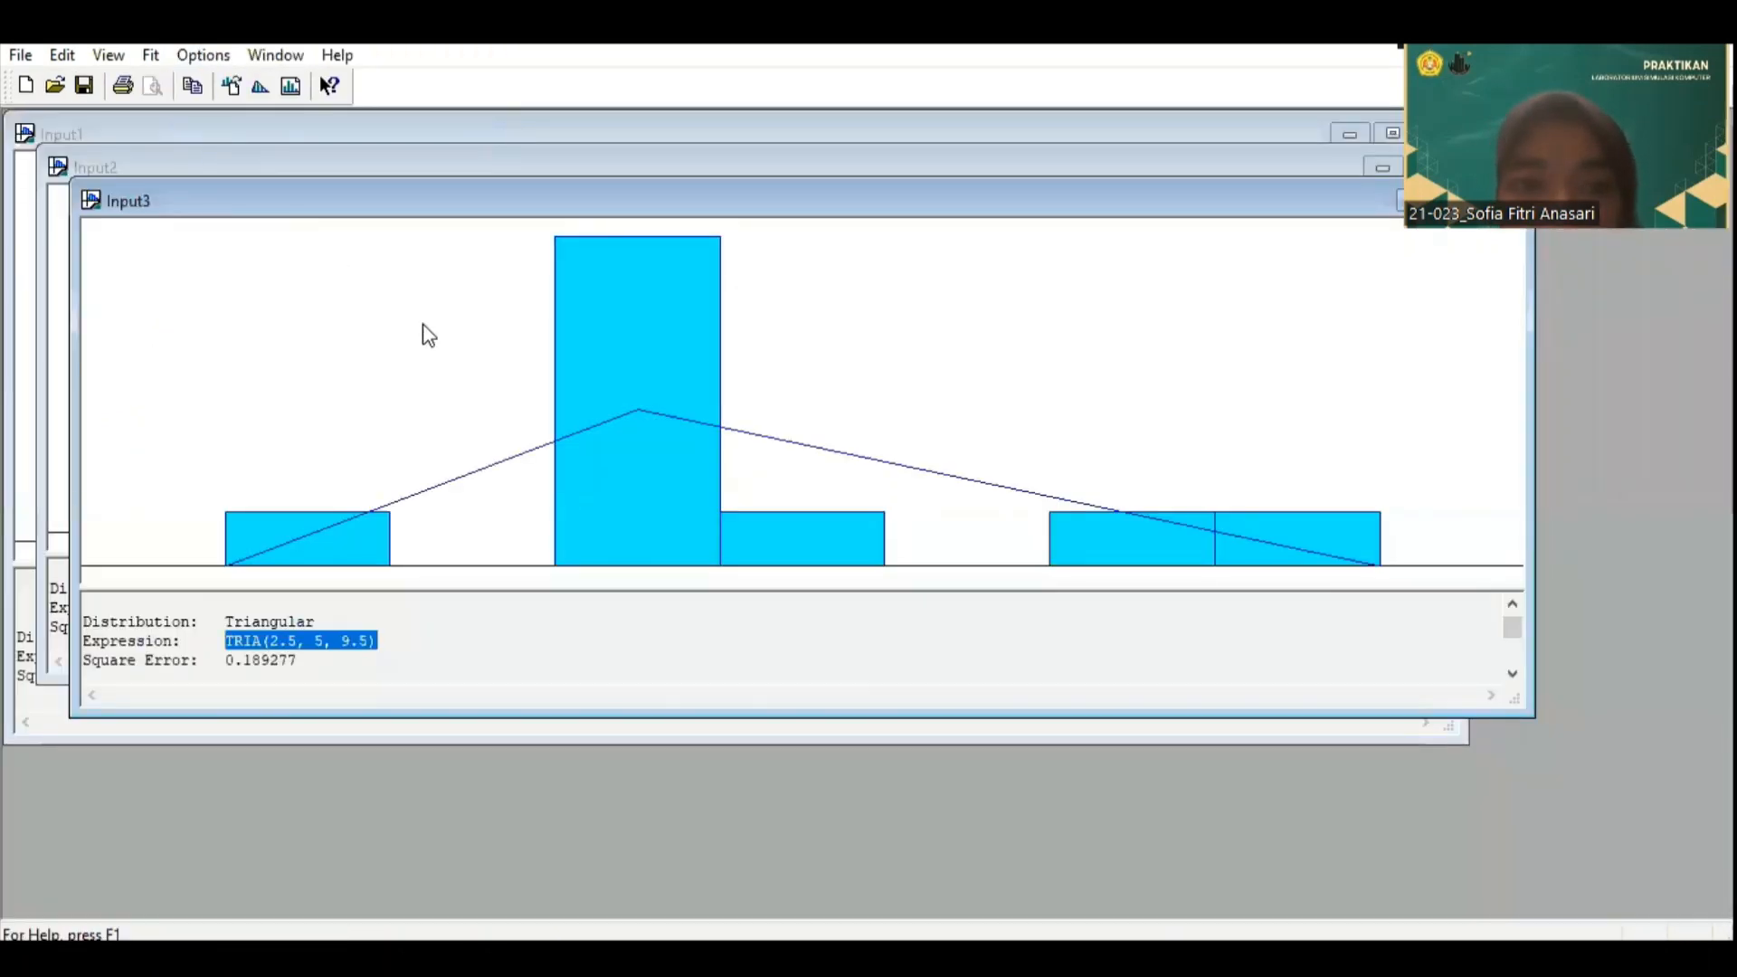
{"action": "left_click", "coordinate": [20, 55]}
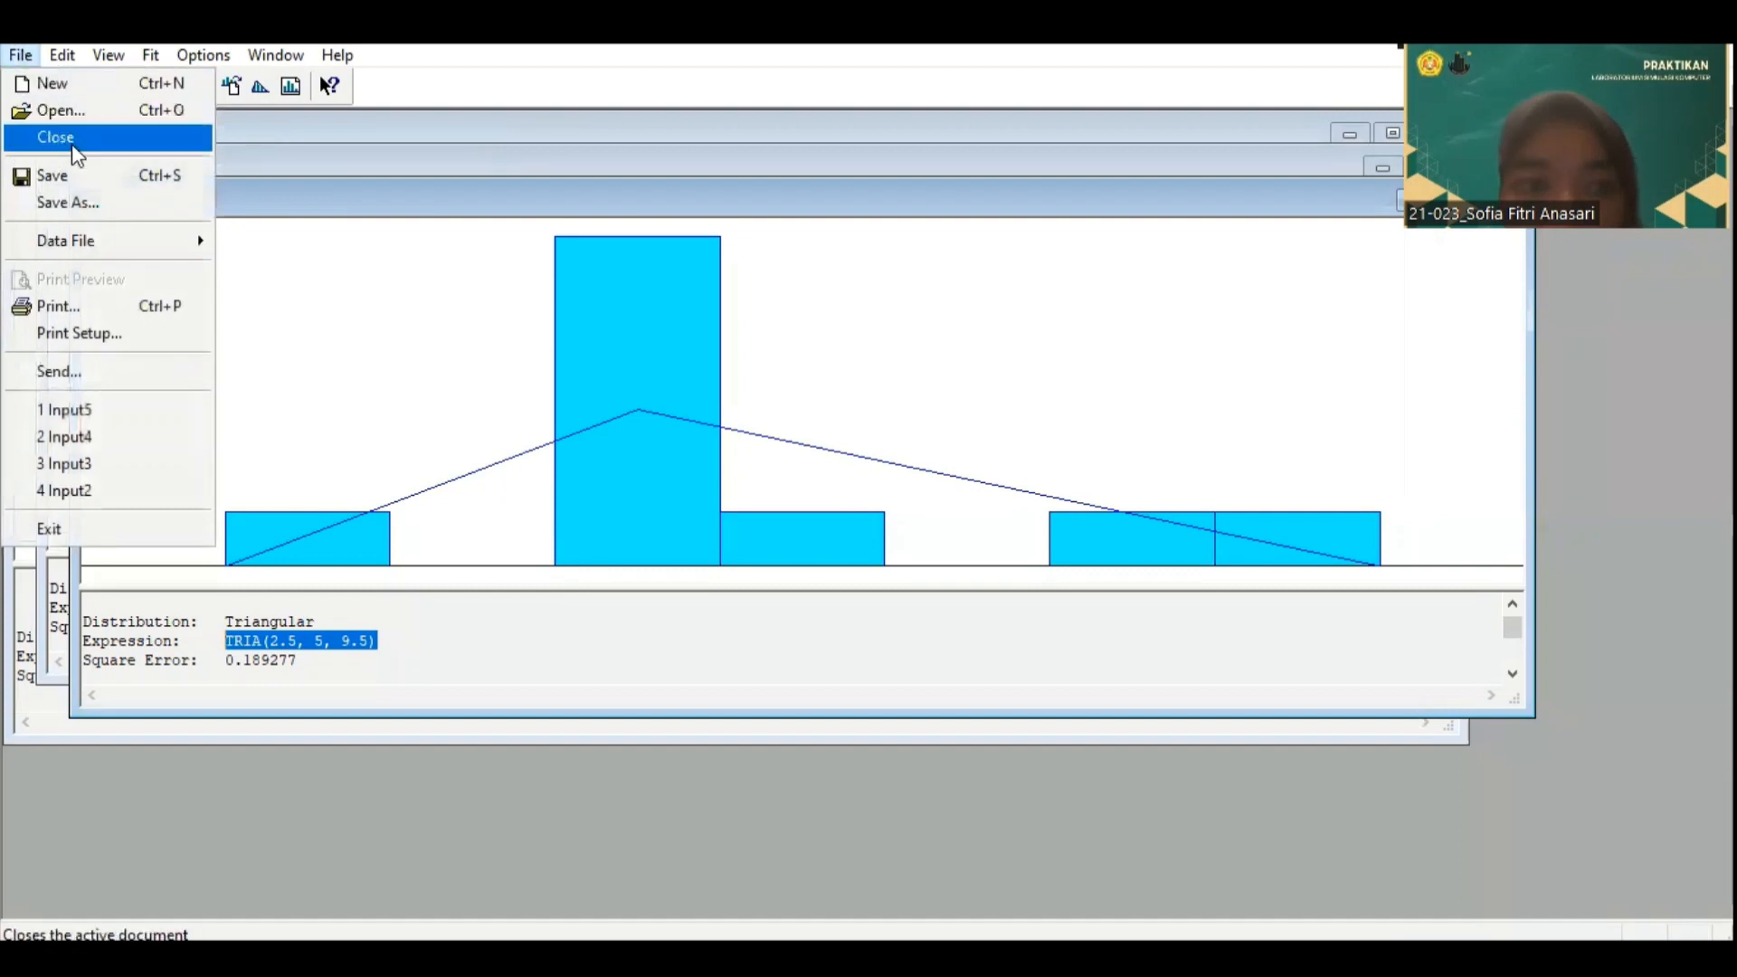
{"action": "left_click", "coordinate": [87, 88]}
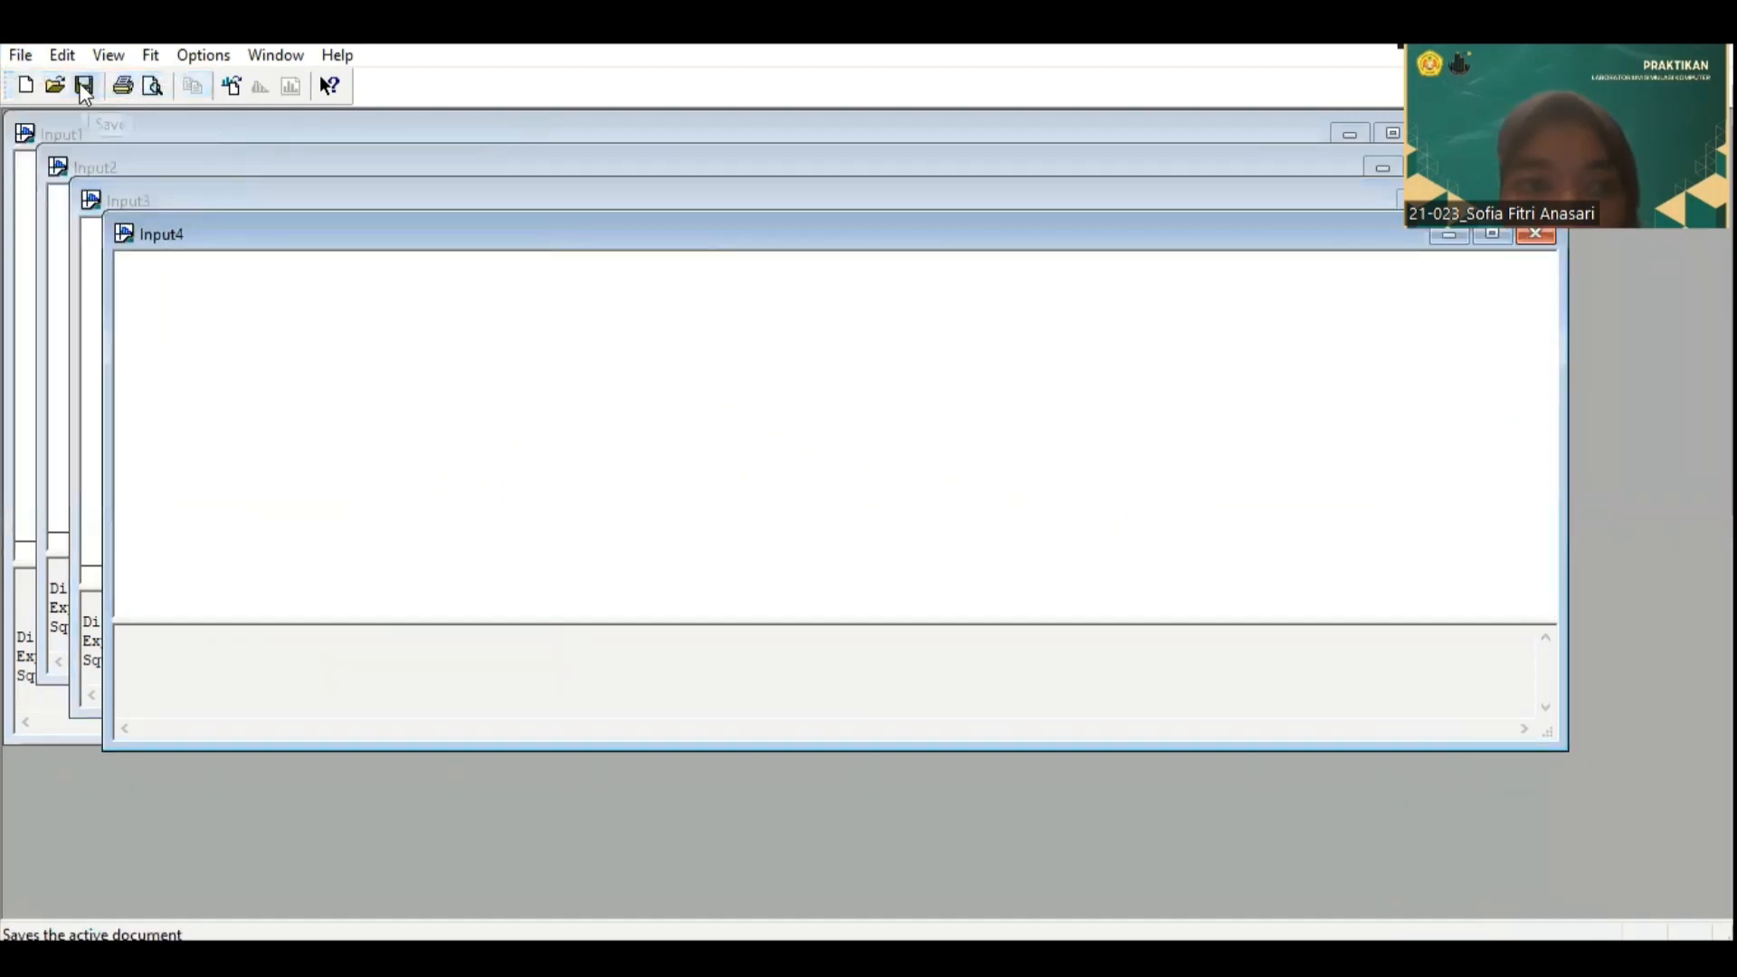
{"action": "left_click", "coordinate": [20, 56]}
{"action": "mouse_move", "coordinate": [92, 239]}
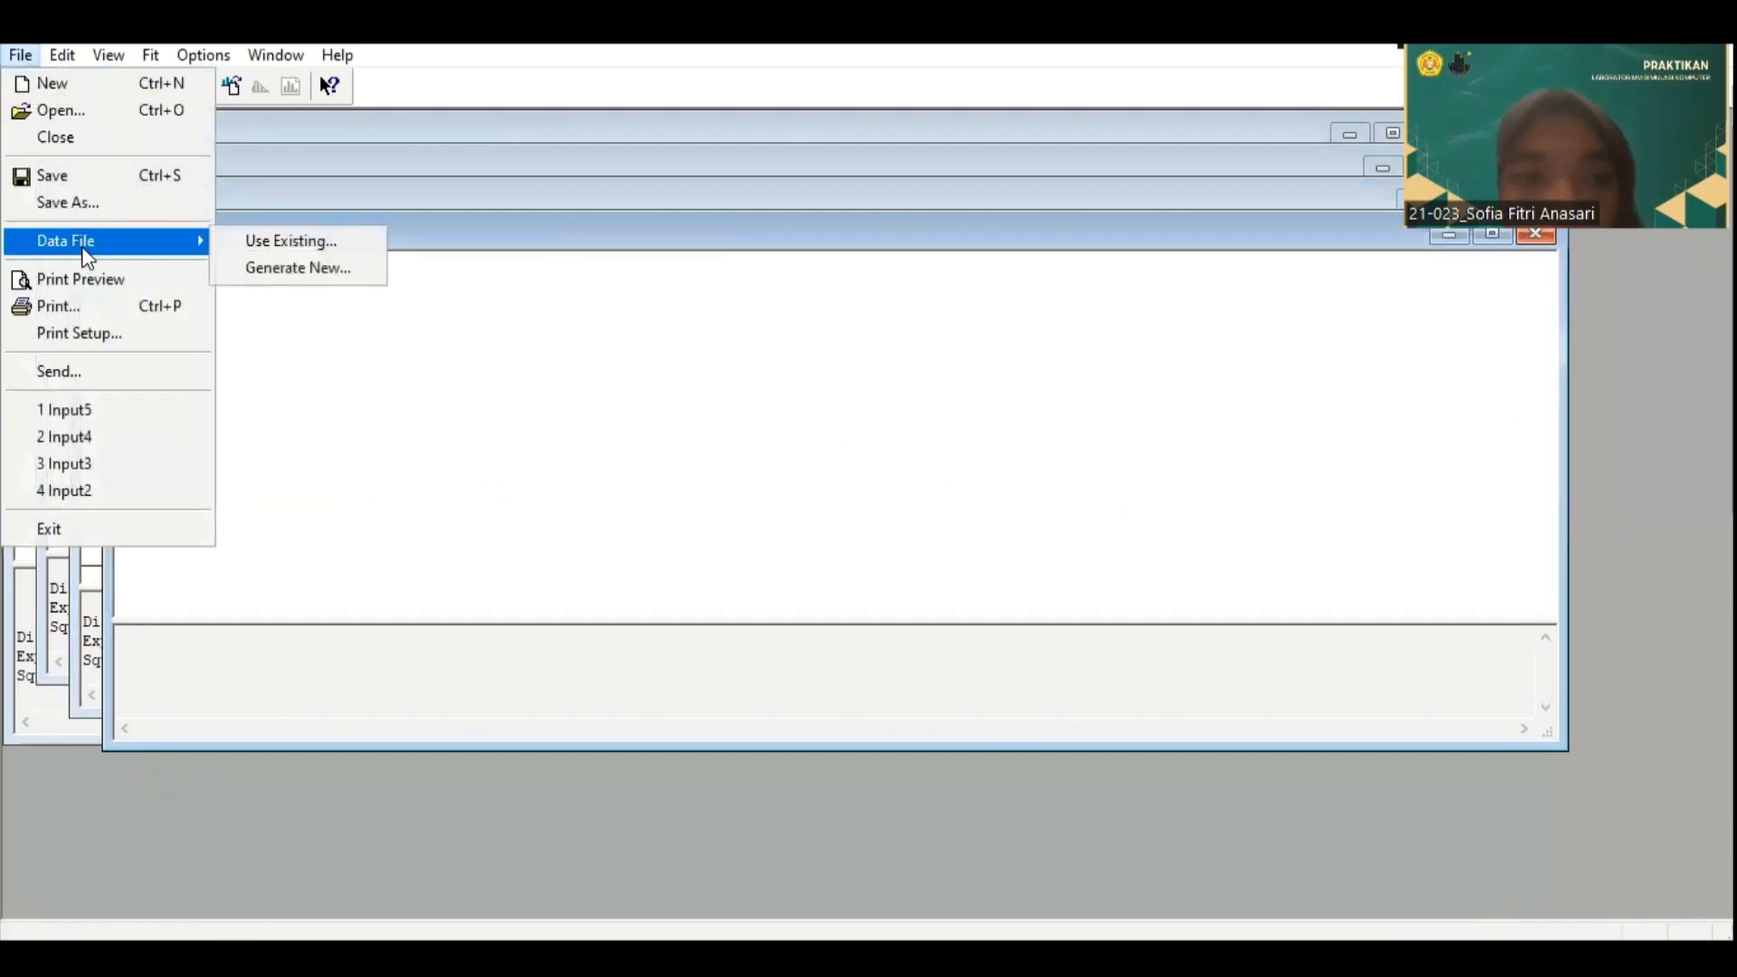
{"action": "left_click", "coordinate": [275, 241]}
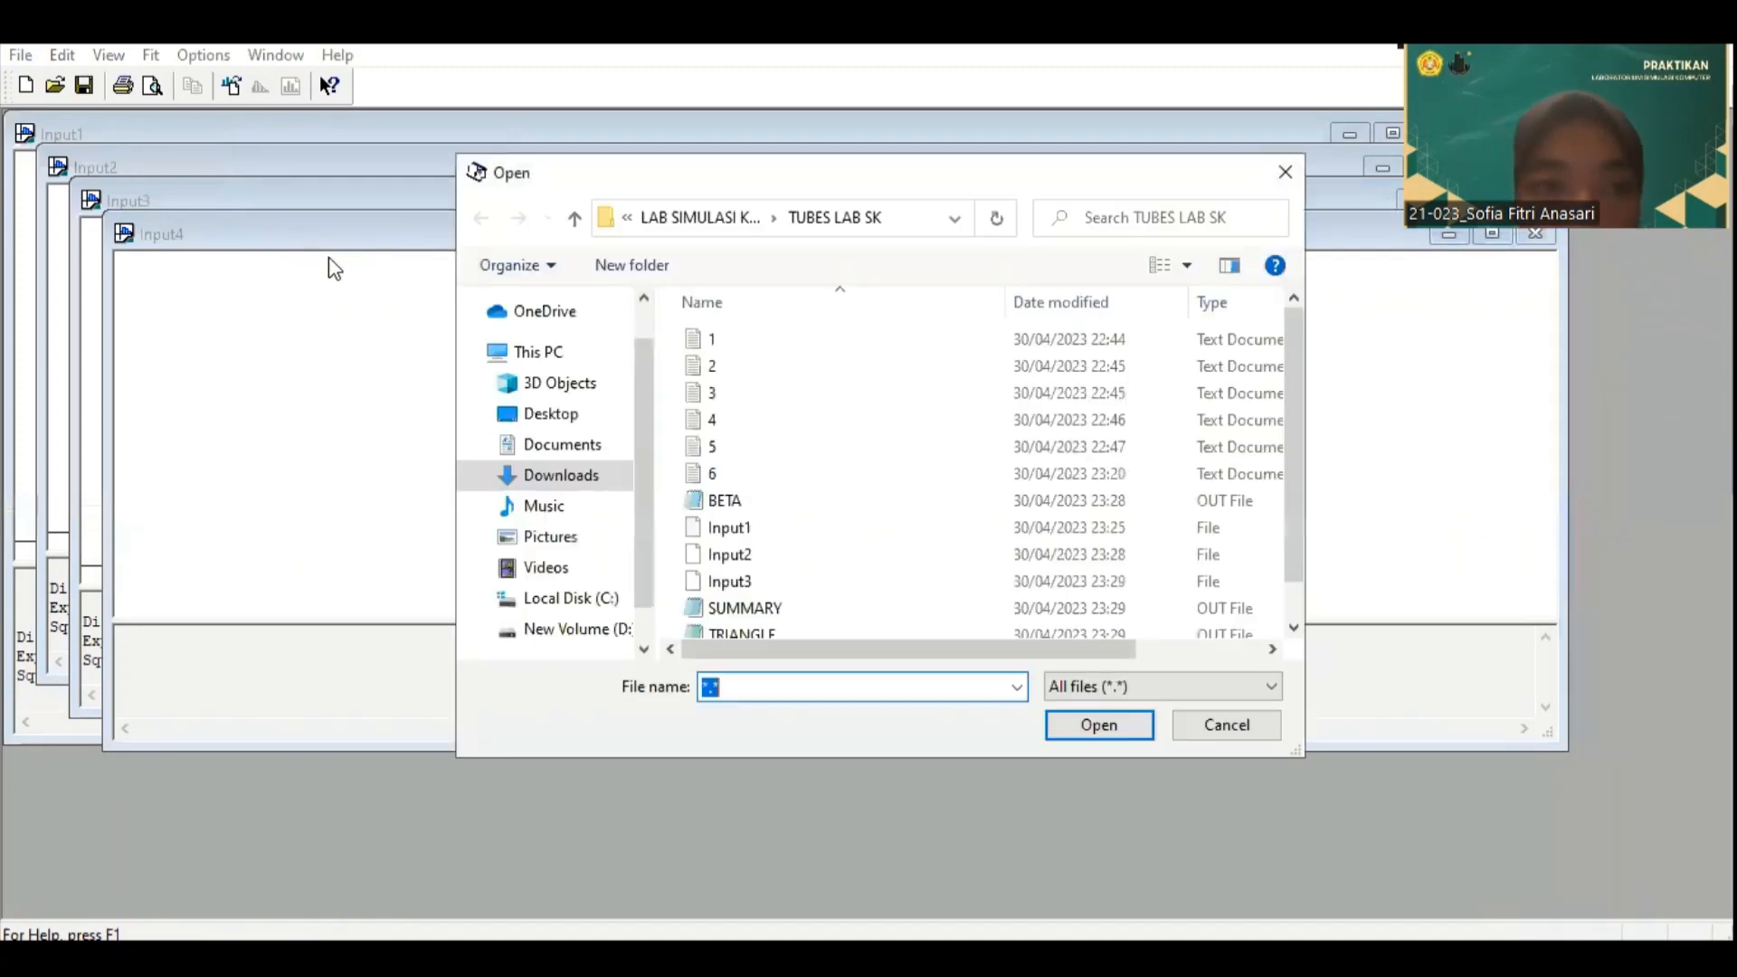
{"action": "left_click", "coordinate": [802, 447]}
{"action": "left_click", "coordinate": [1128, 736]}
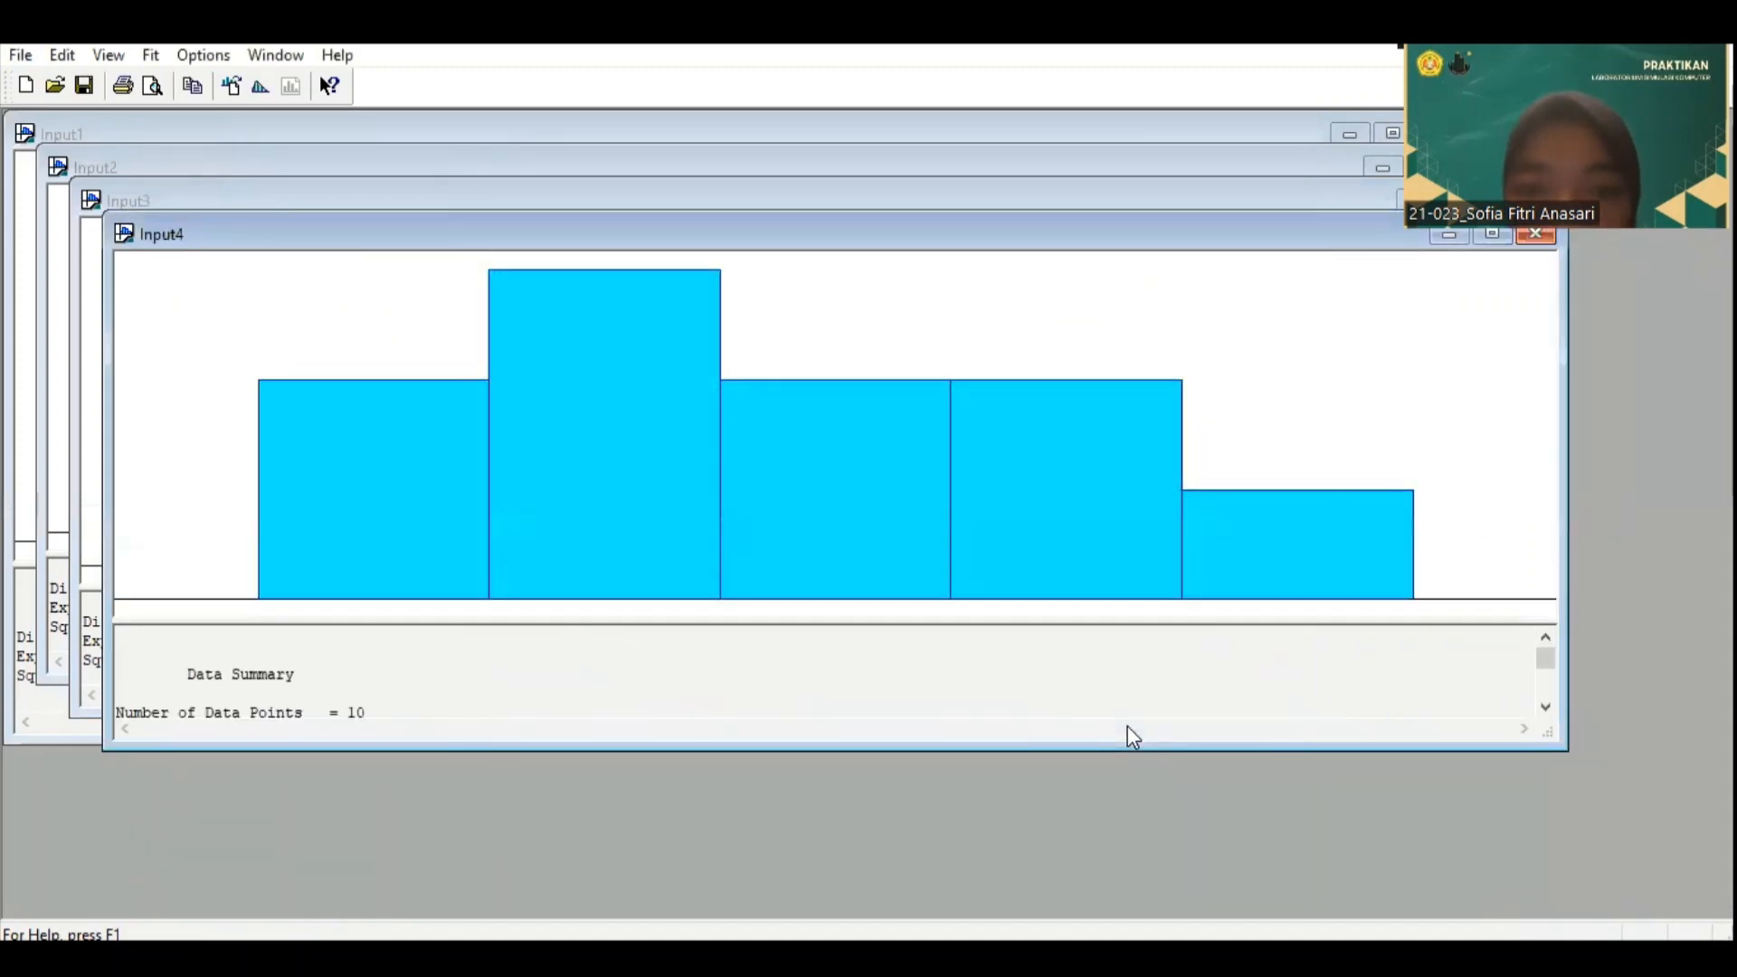
Step: Run Fit All on data file 5, copy the resulting distribution expression, and switch back to the Arena flowchart model
{"action": "left_click", "coordinate": [151, 56]}
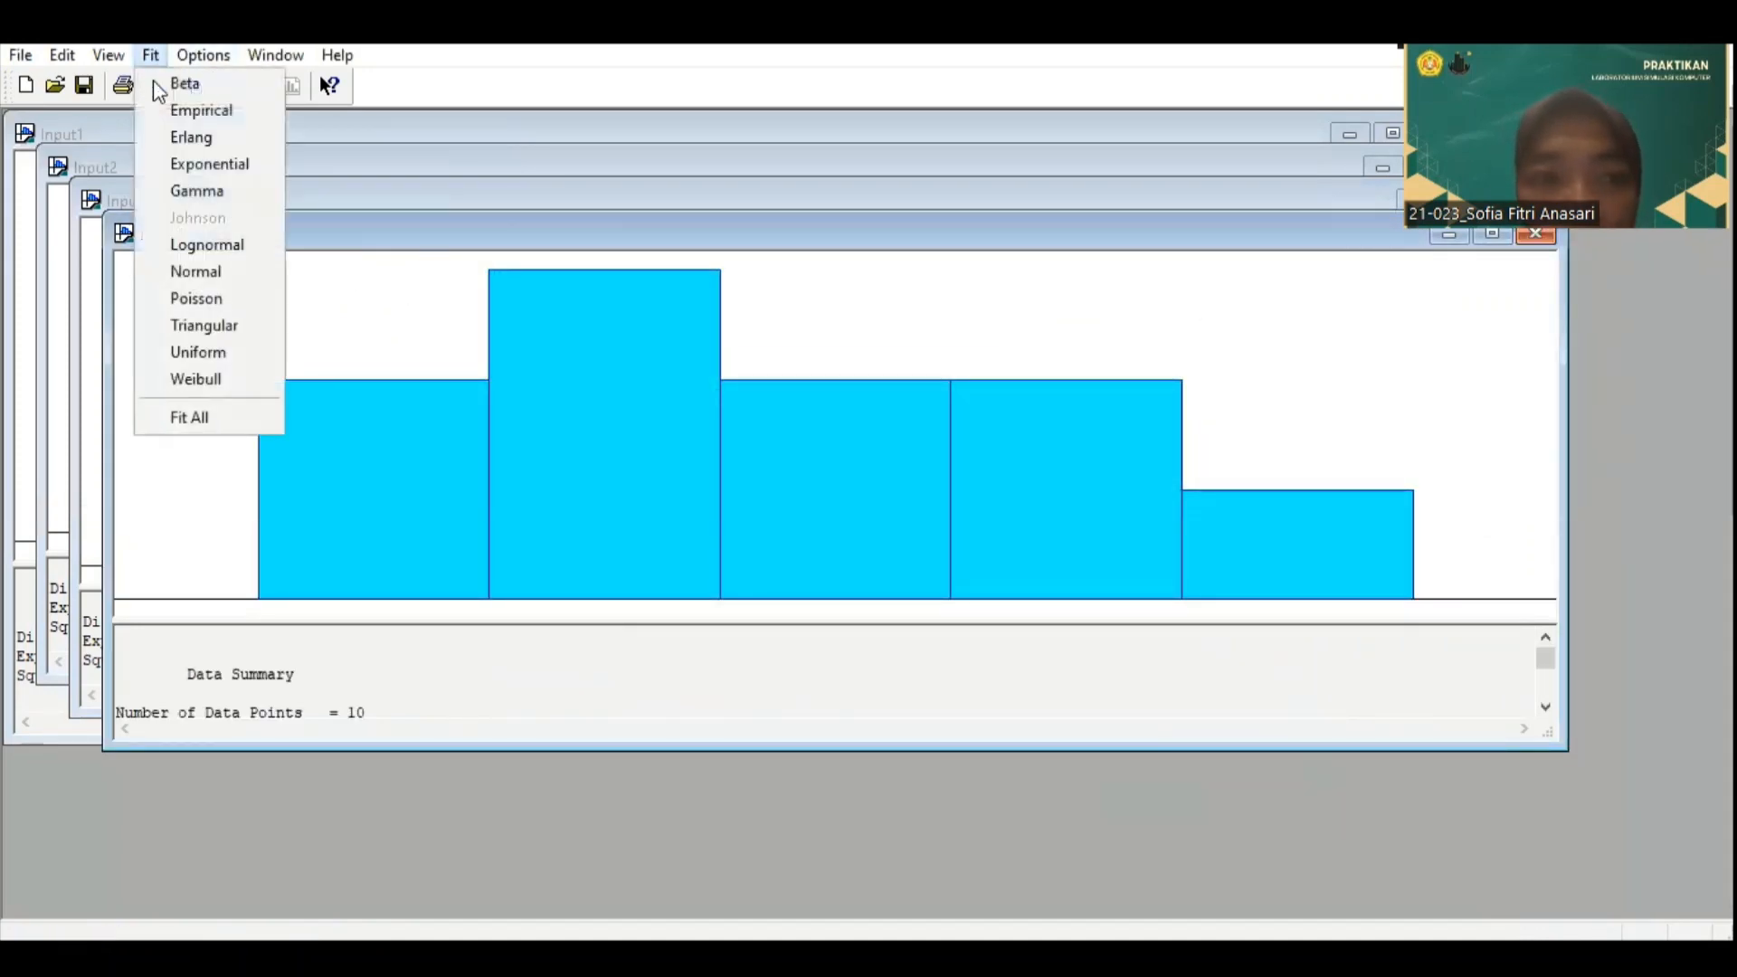
{"action": "left_click", "coordinate": [217, 416]}
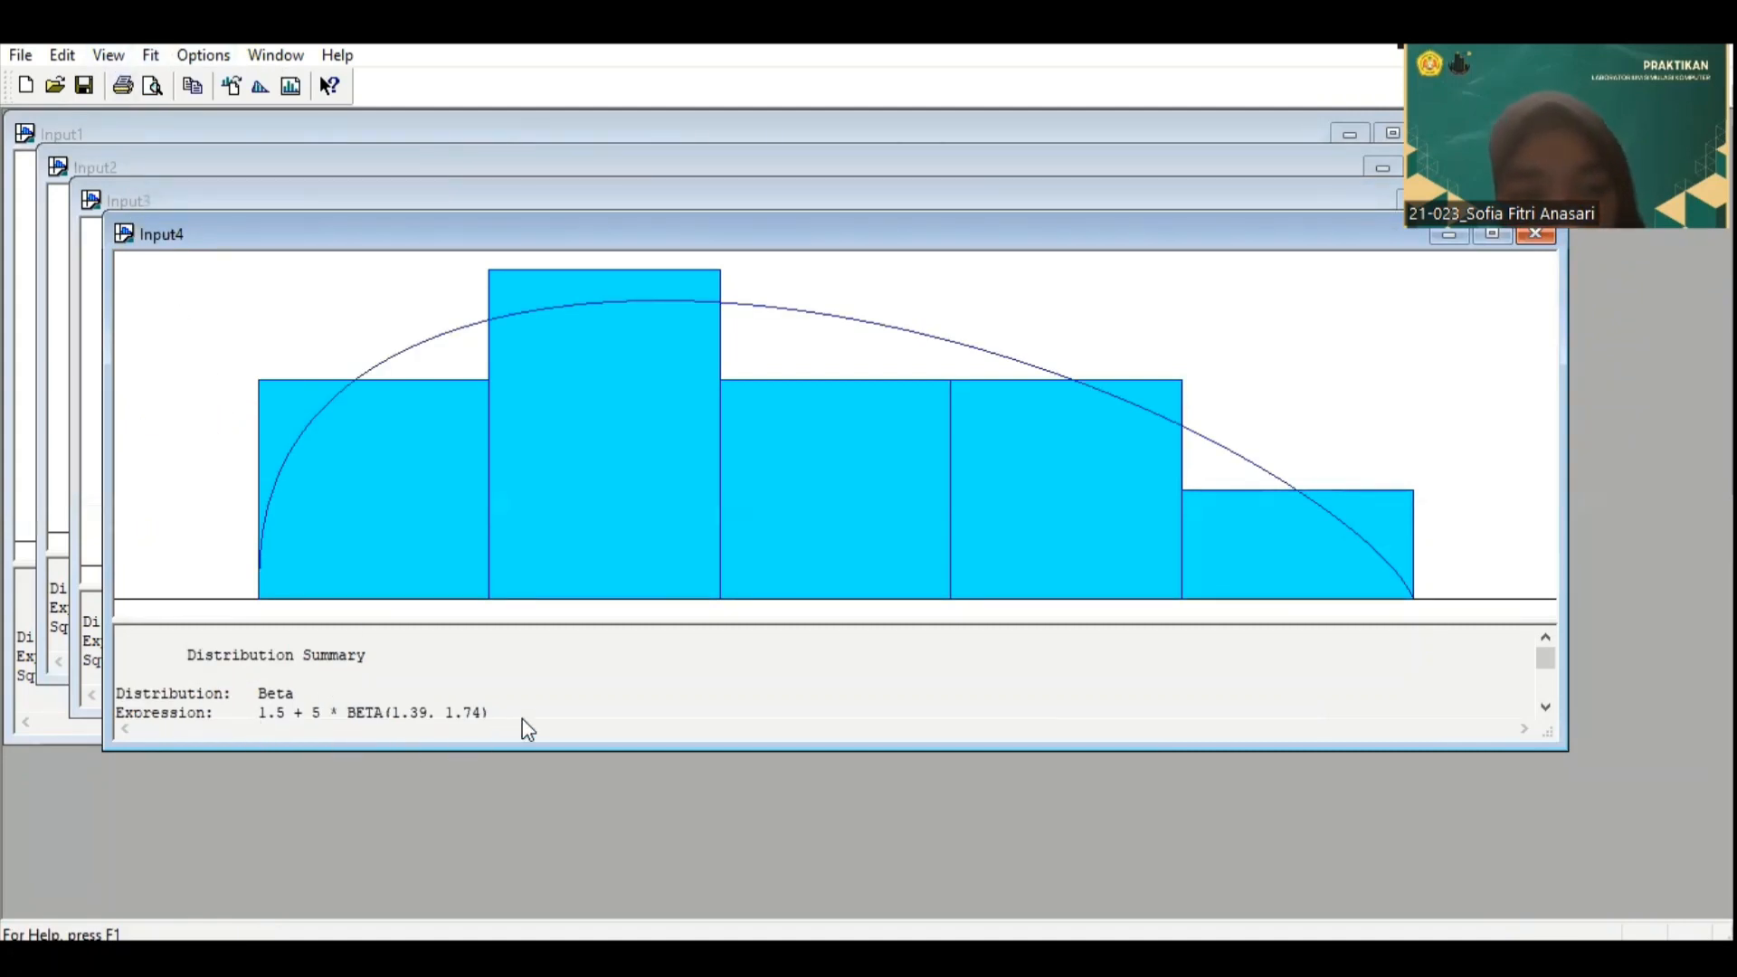
{"action": "left_click_drag", "start_coordinate": [490, 713], "coordinate": [263, 676]}
{"action": "left_click", "coordinate": [282, 676]}
{"action": "left_click", "coordinate": [499, 670]}
{"action": "right_click", "coordinate": [277, 675]}
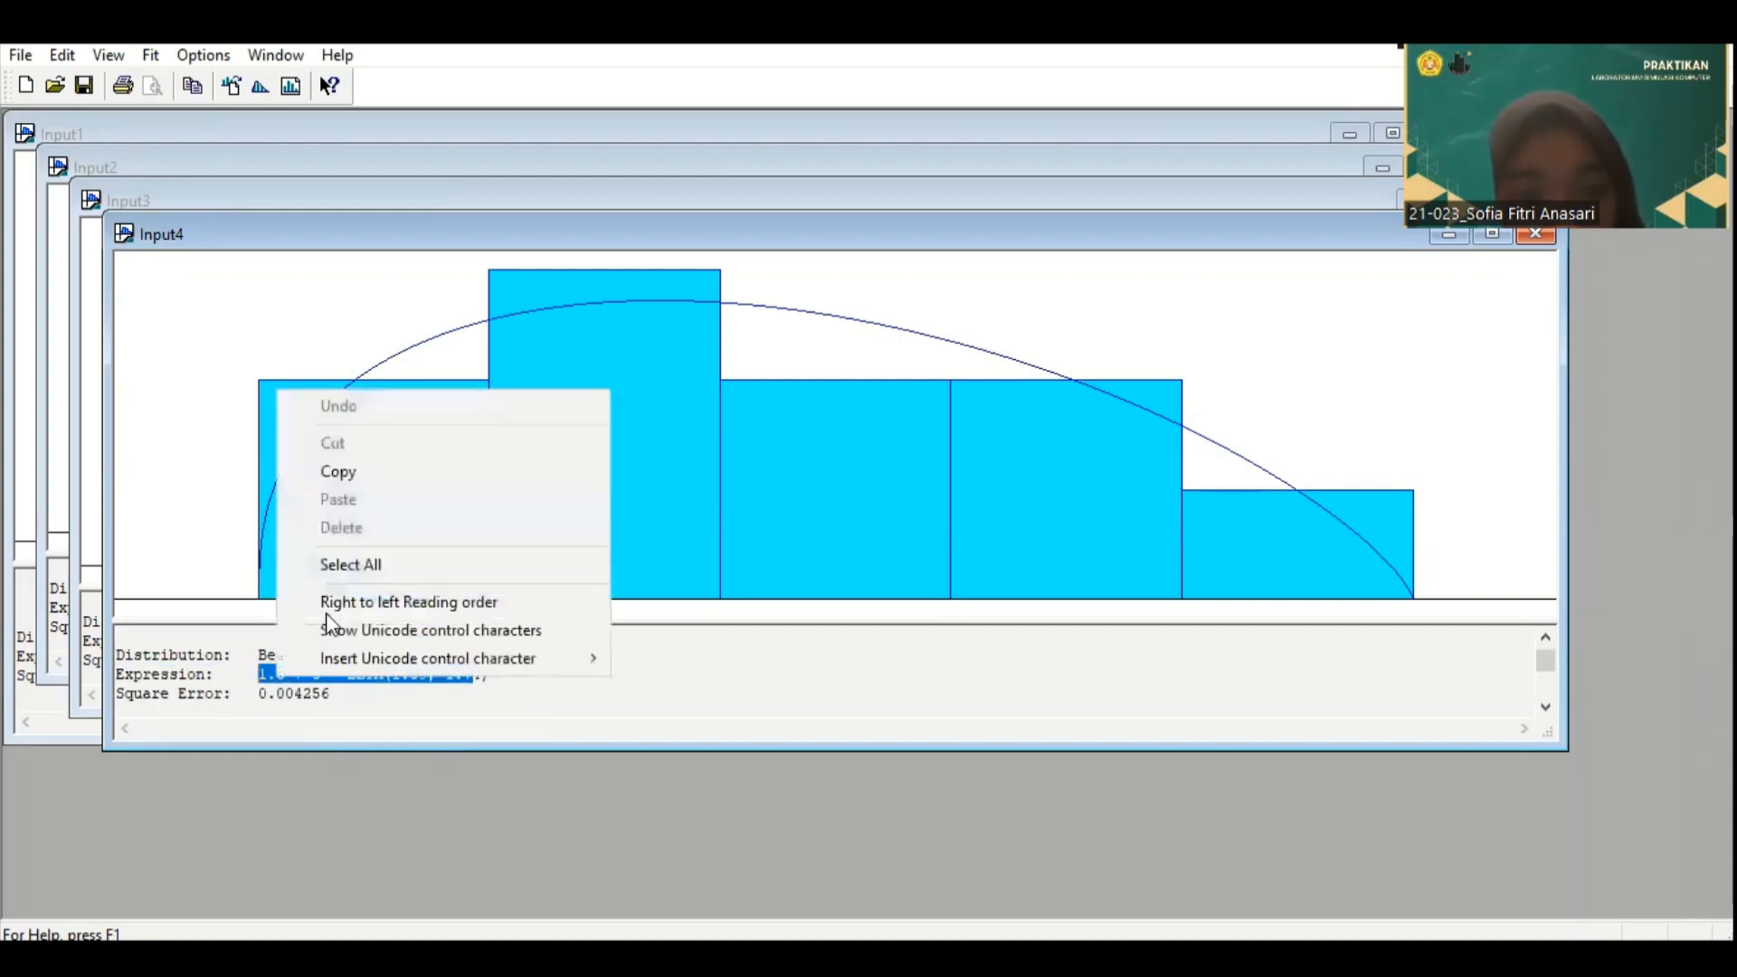
{"action": "left_click", "coordinate": [382, 464]}
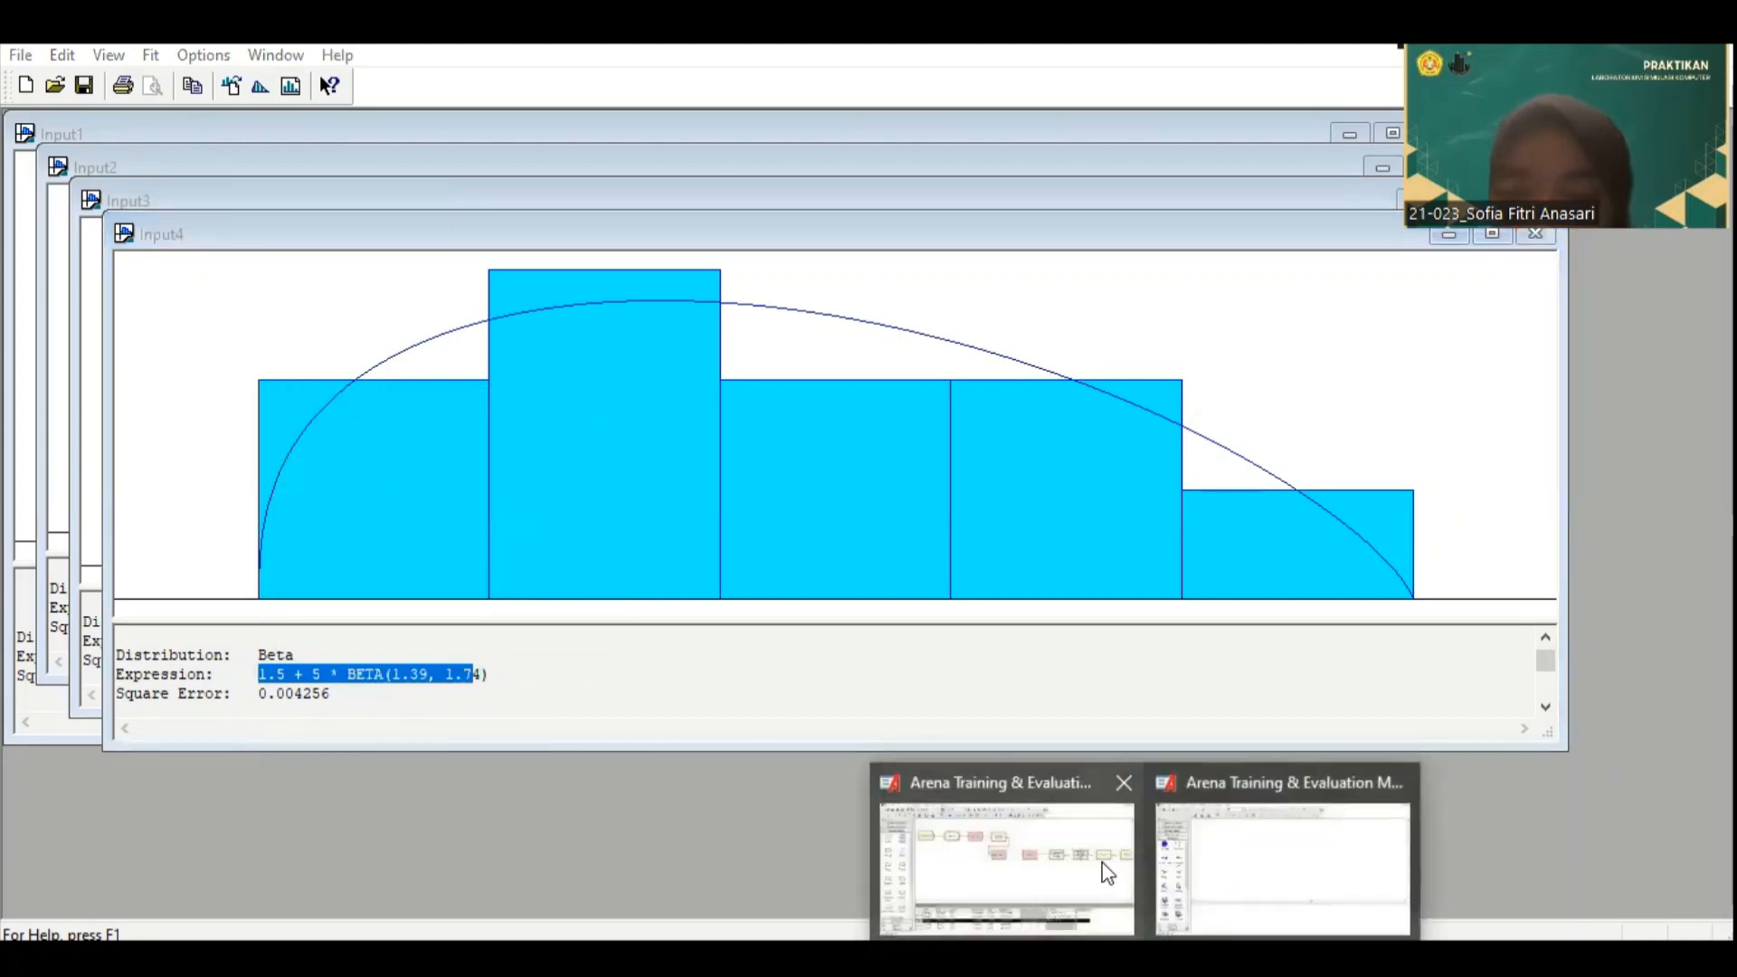
{"action": "left_click", "coordinate": [1113, 872]}
Step: Rename the Process 4 module "Pegawai SPBU Selesai Melayani Pelanggan"
{"action": "left_click", "coordinate": [1533, 389]}
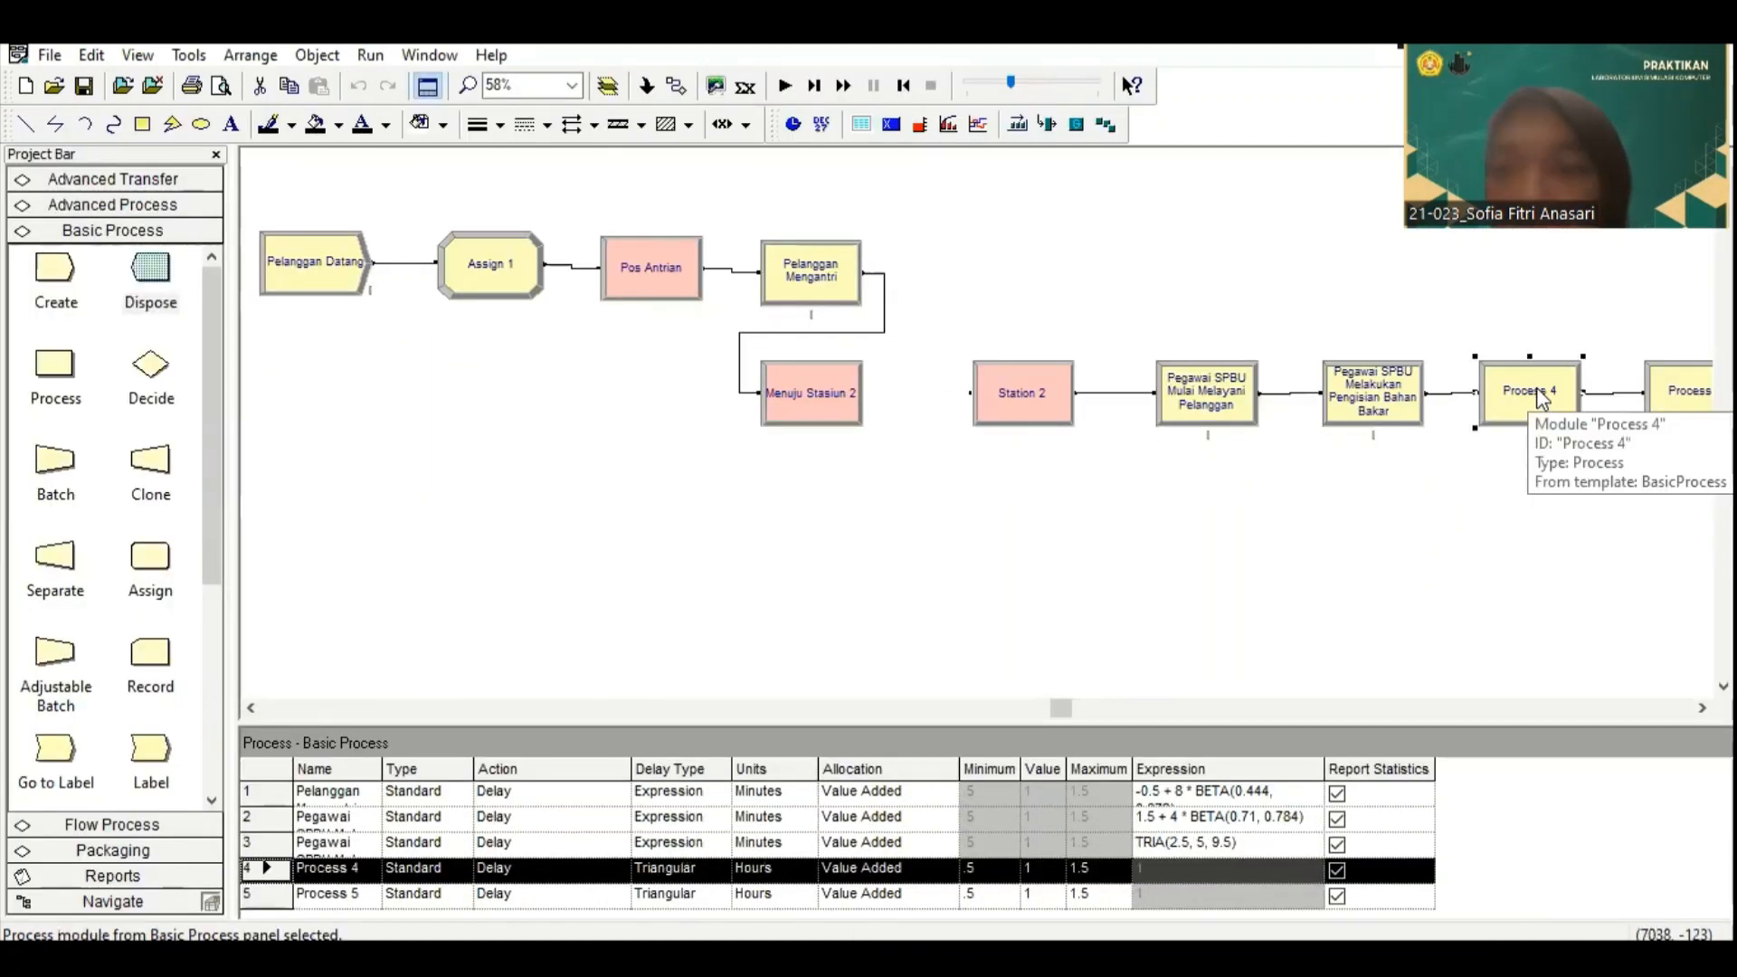
{"action": "double_click", "coordinate": [1535, 389]}
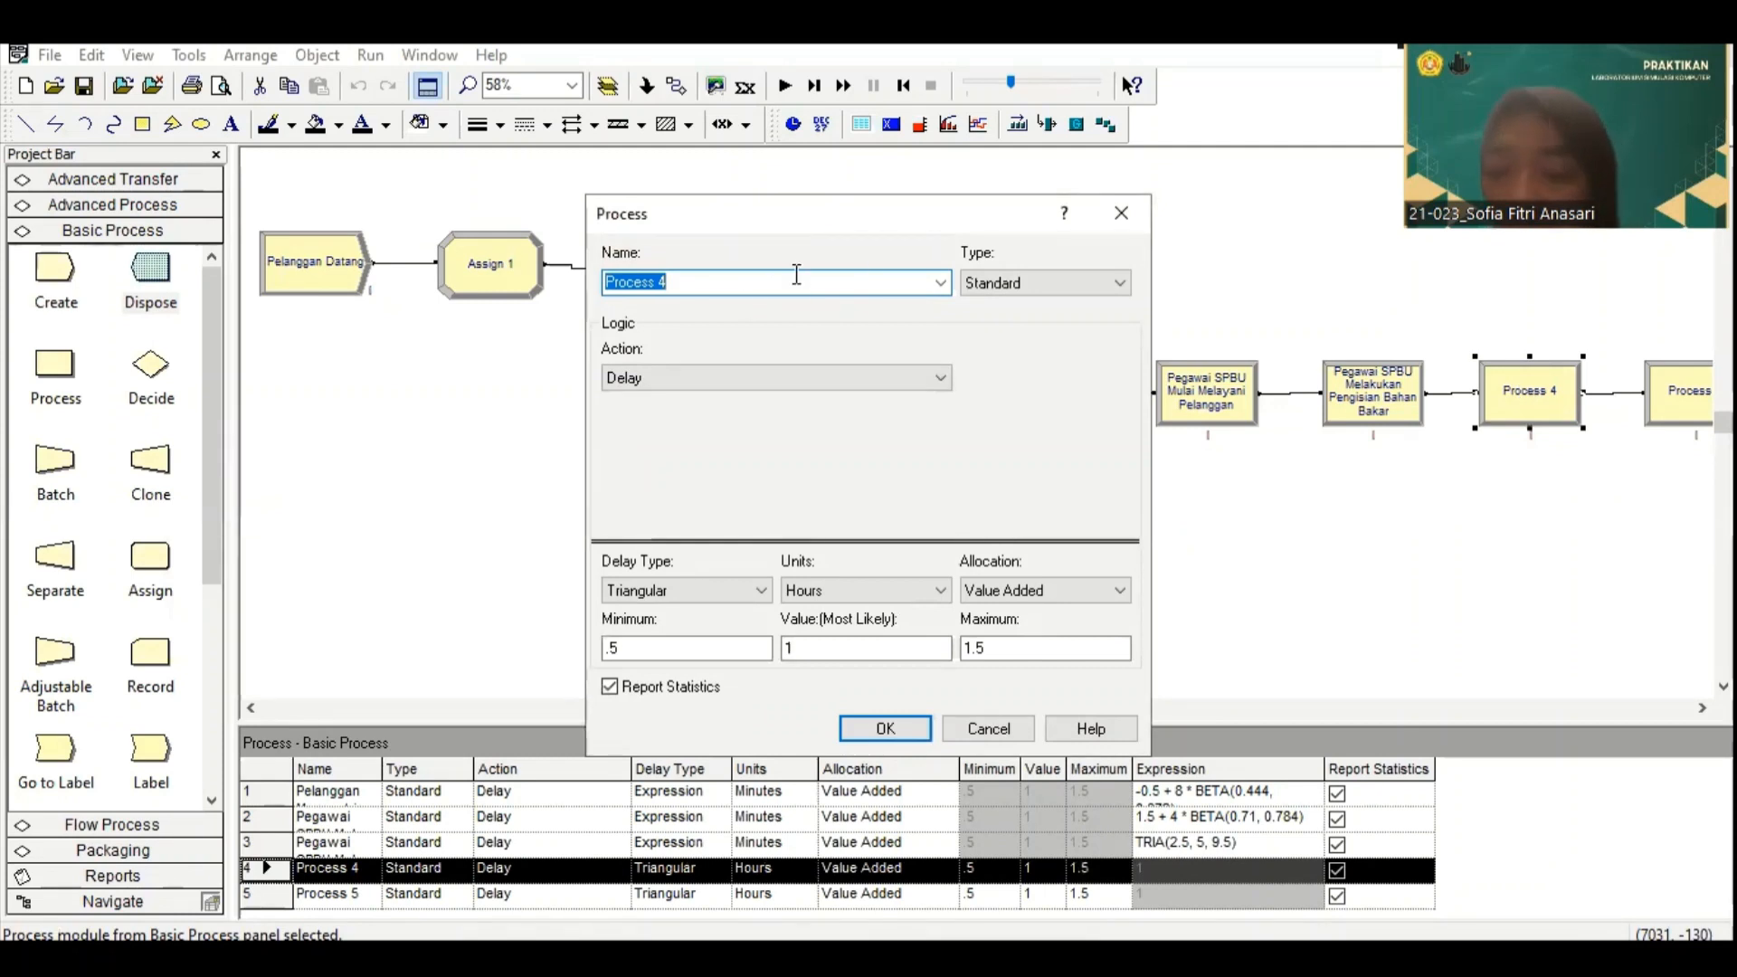
{"action": "type", "text": "Pea"}
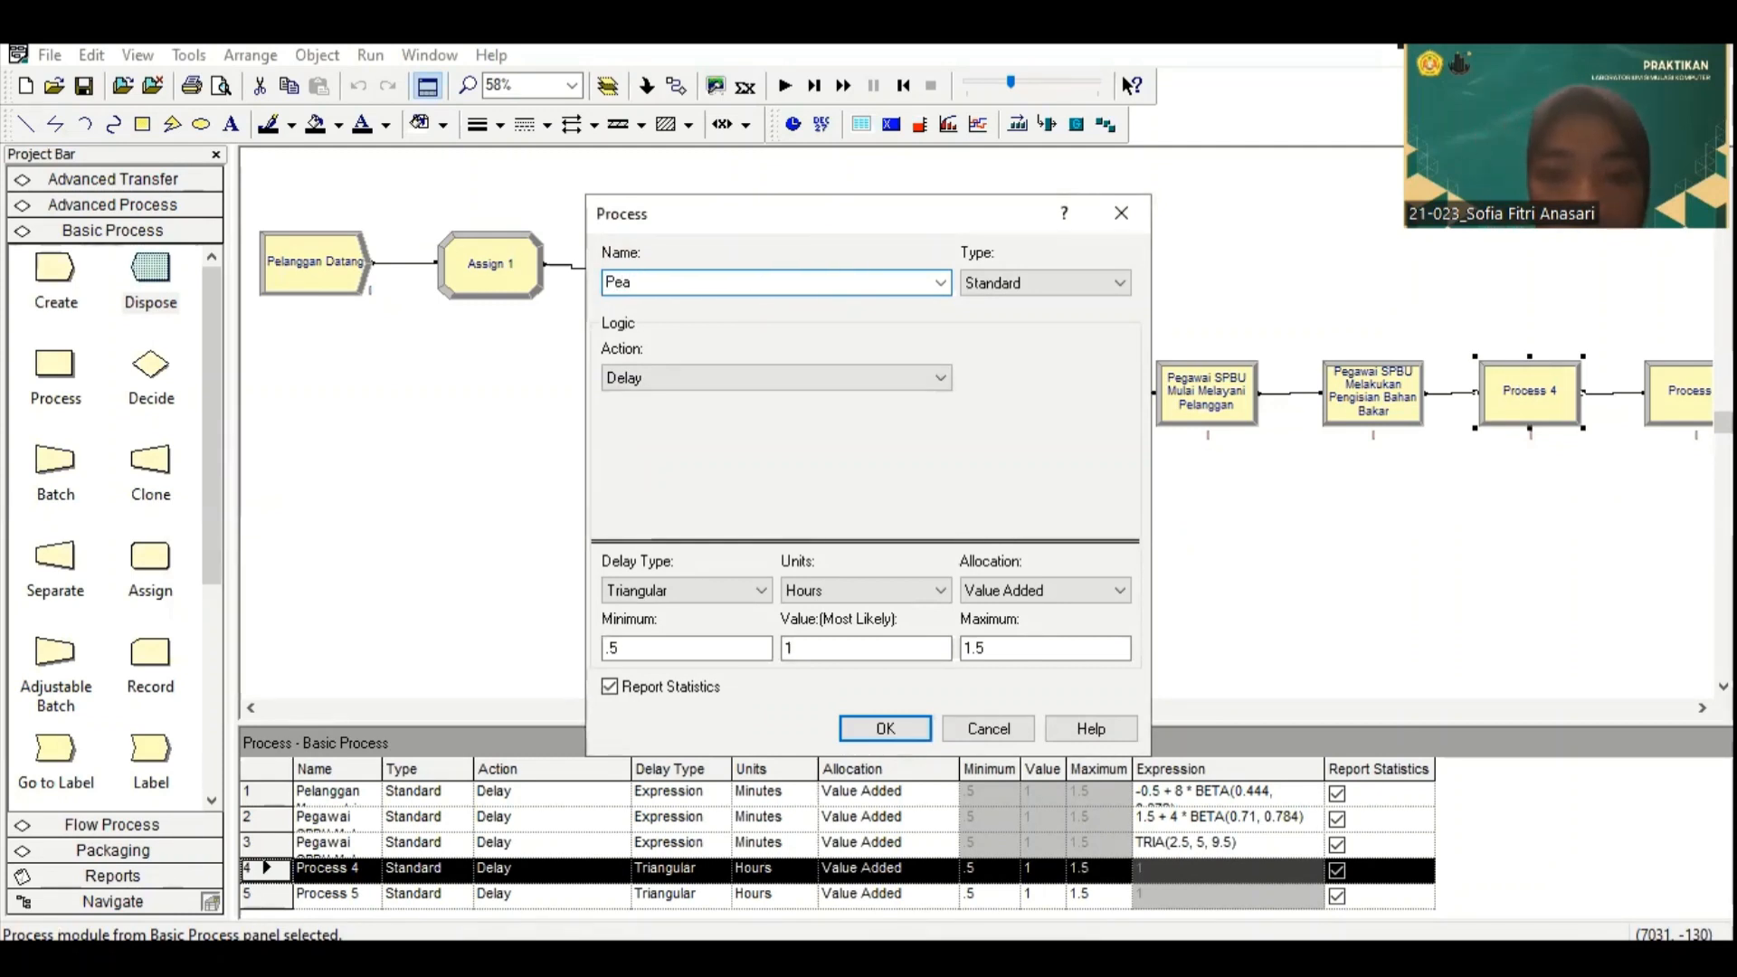
{"action": "key", "text": "BackSpace"}
{"action": "type", "text": "gawai SPBU"}
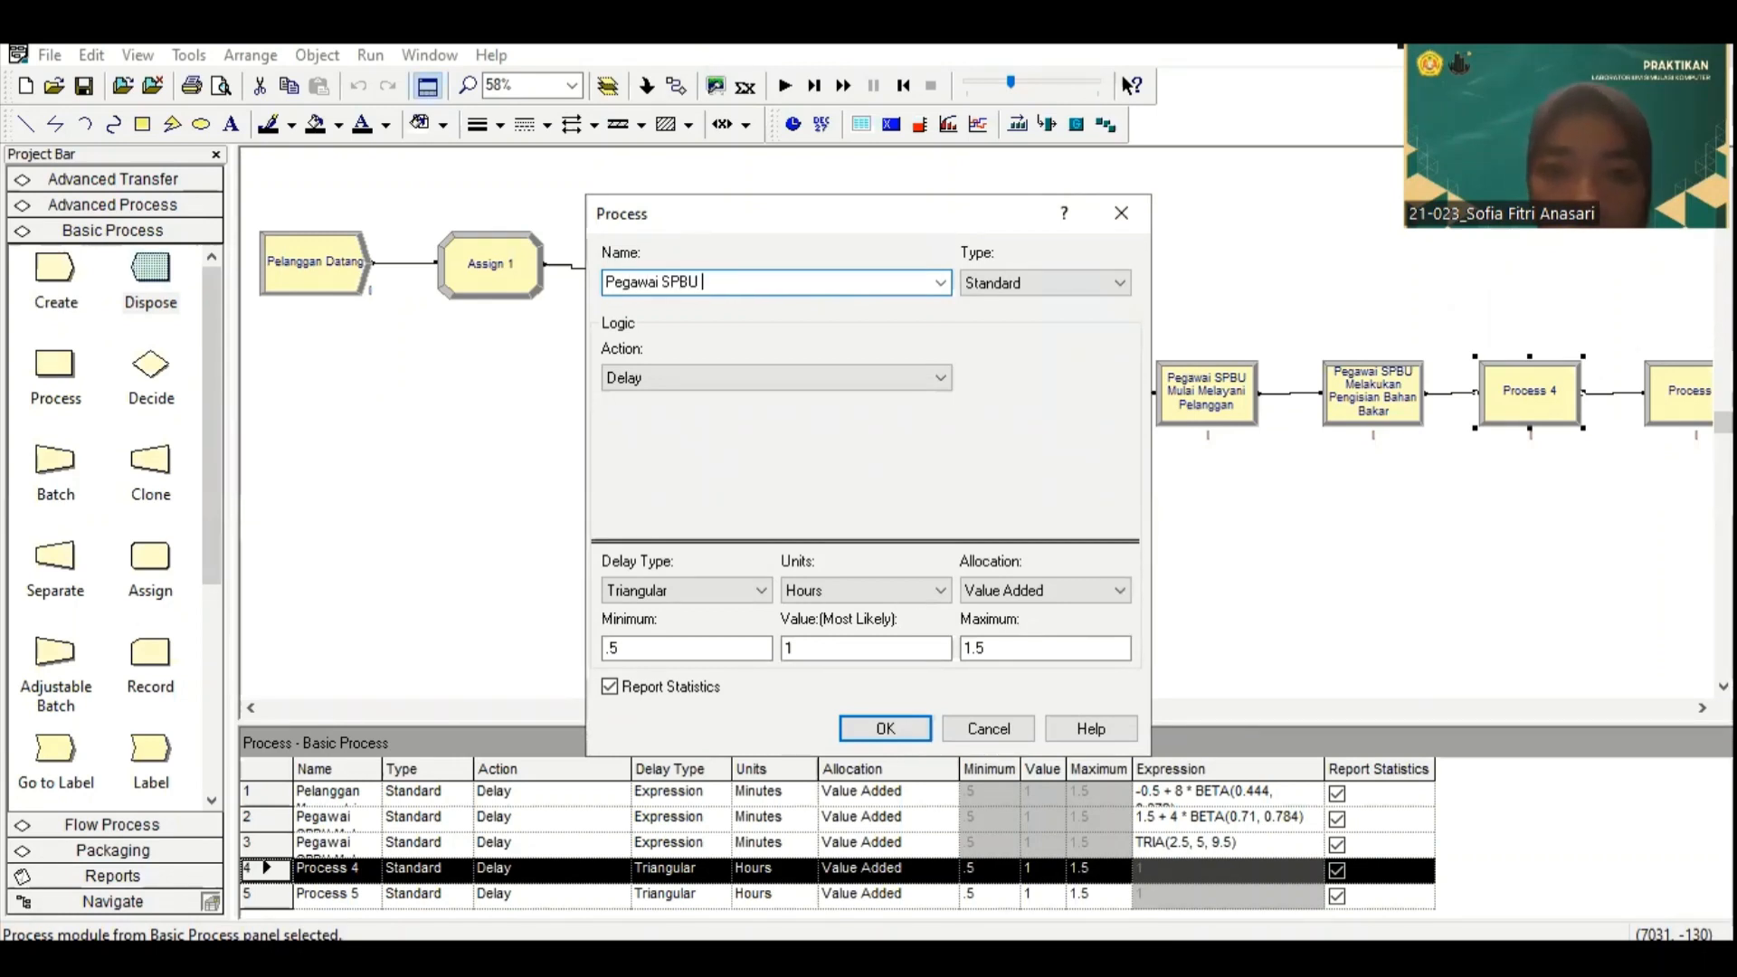
{"action": "type", "text": "S"}
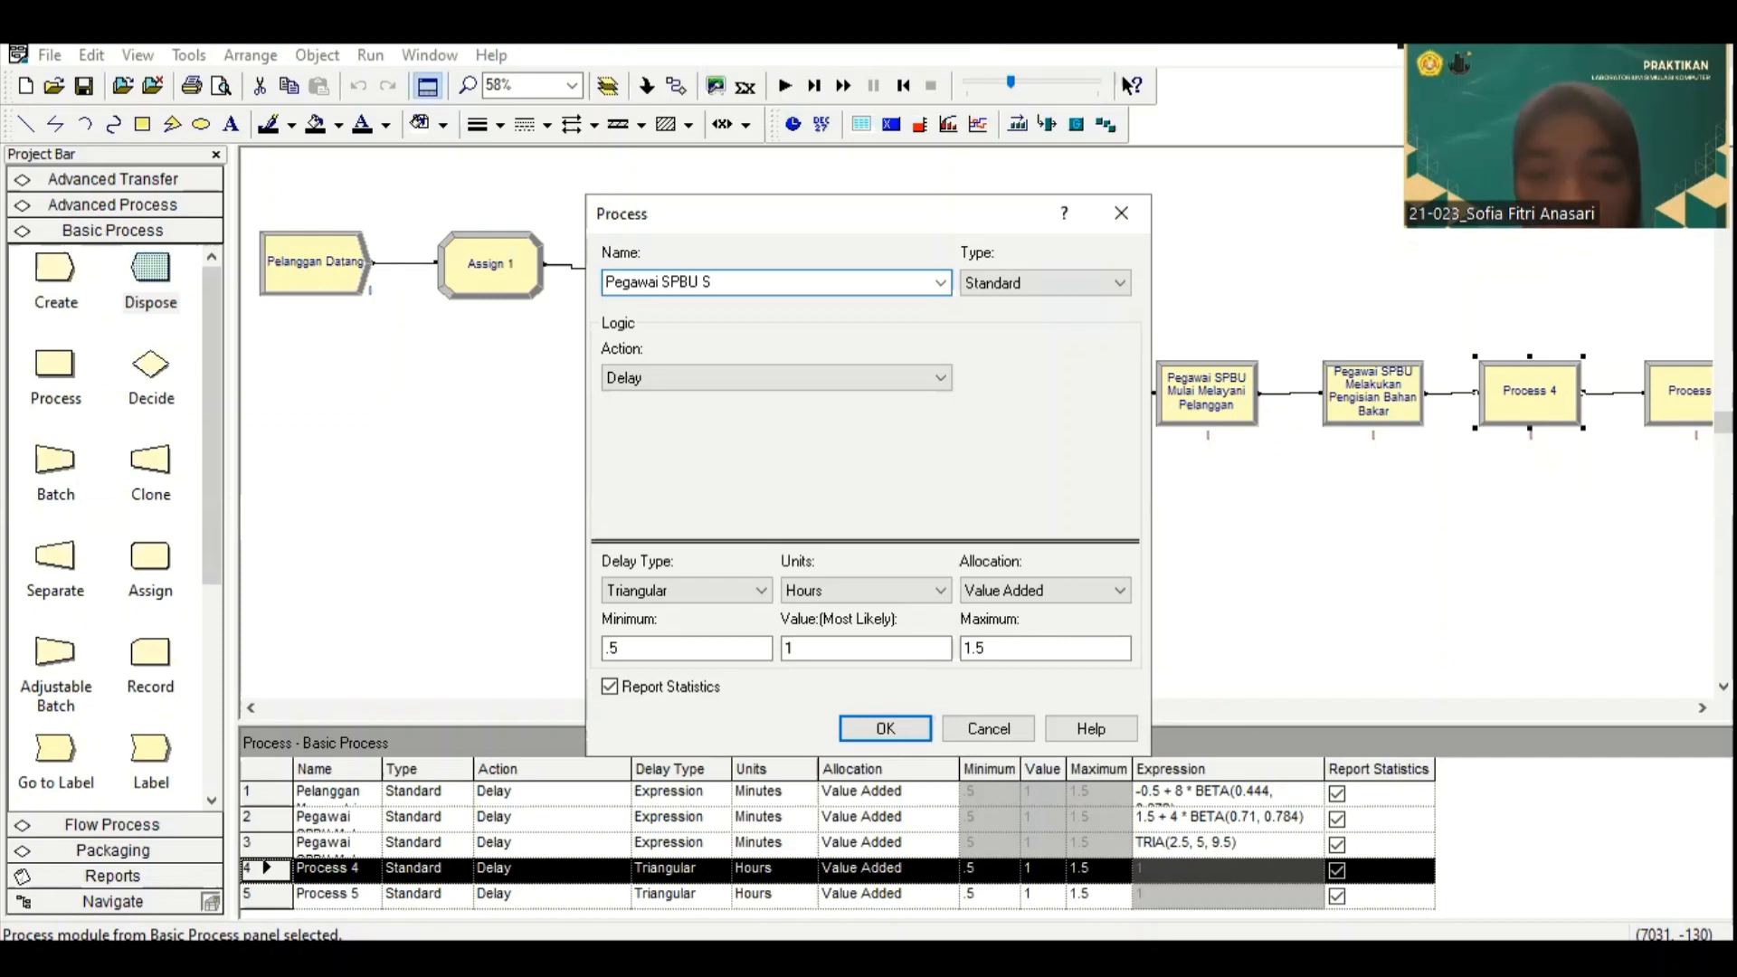
{"action": "type", "text": "elesai"}
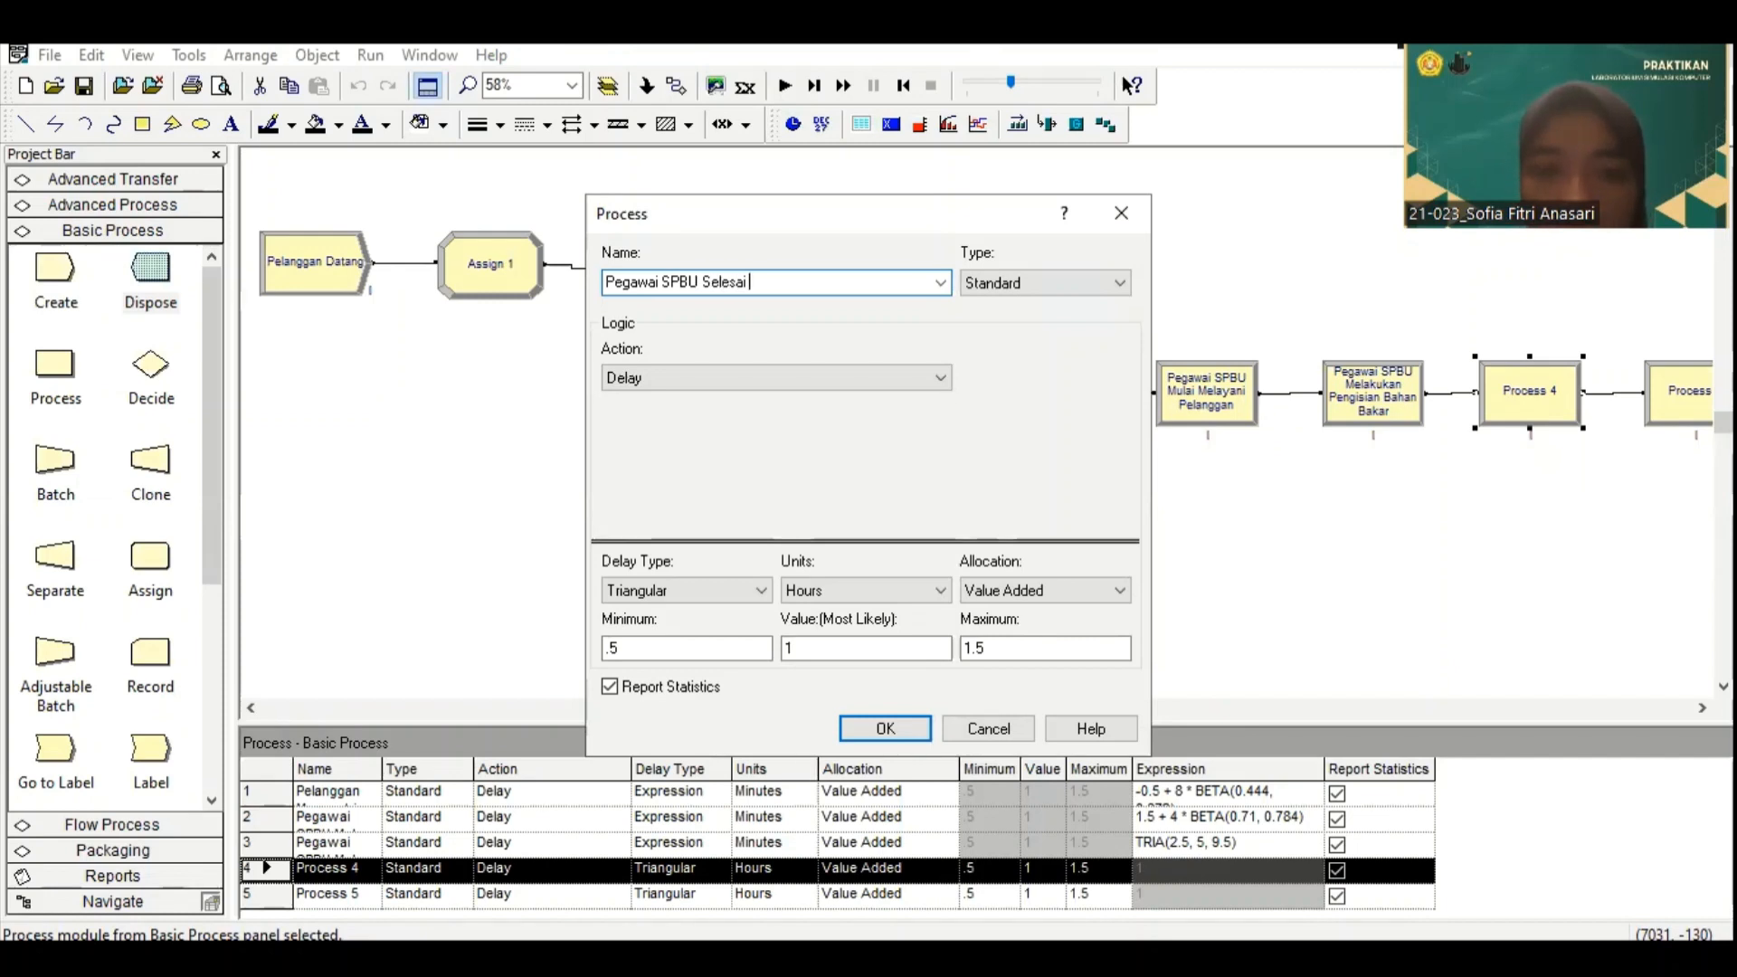
{"action": "type", "text": " Melakukan Pe"}
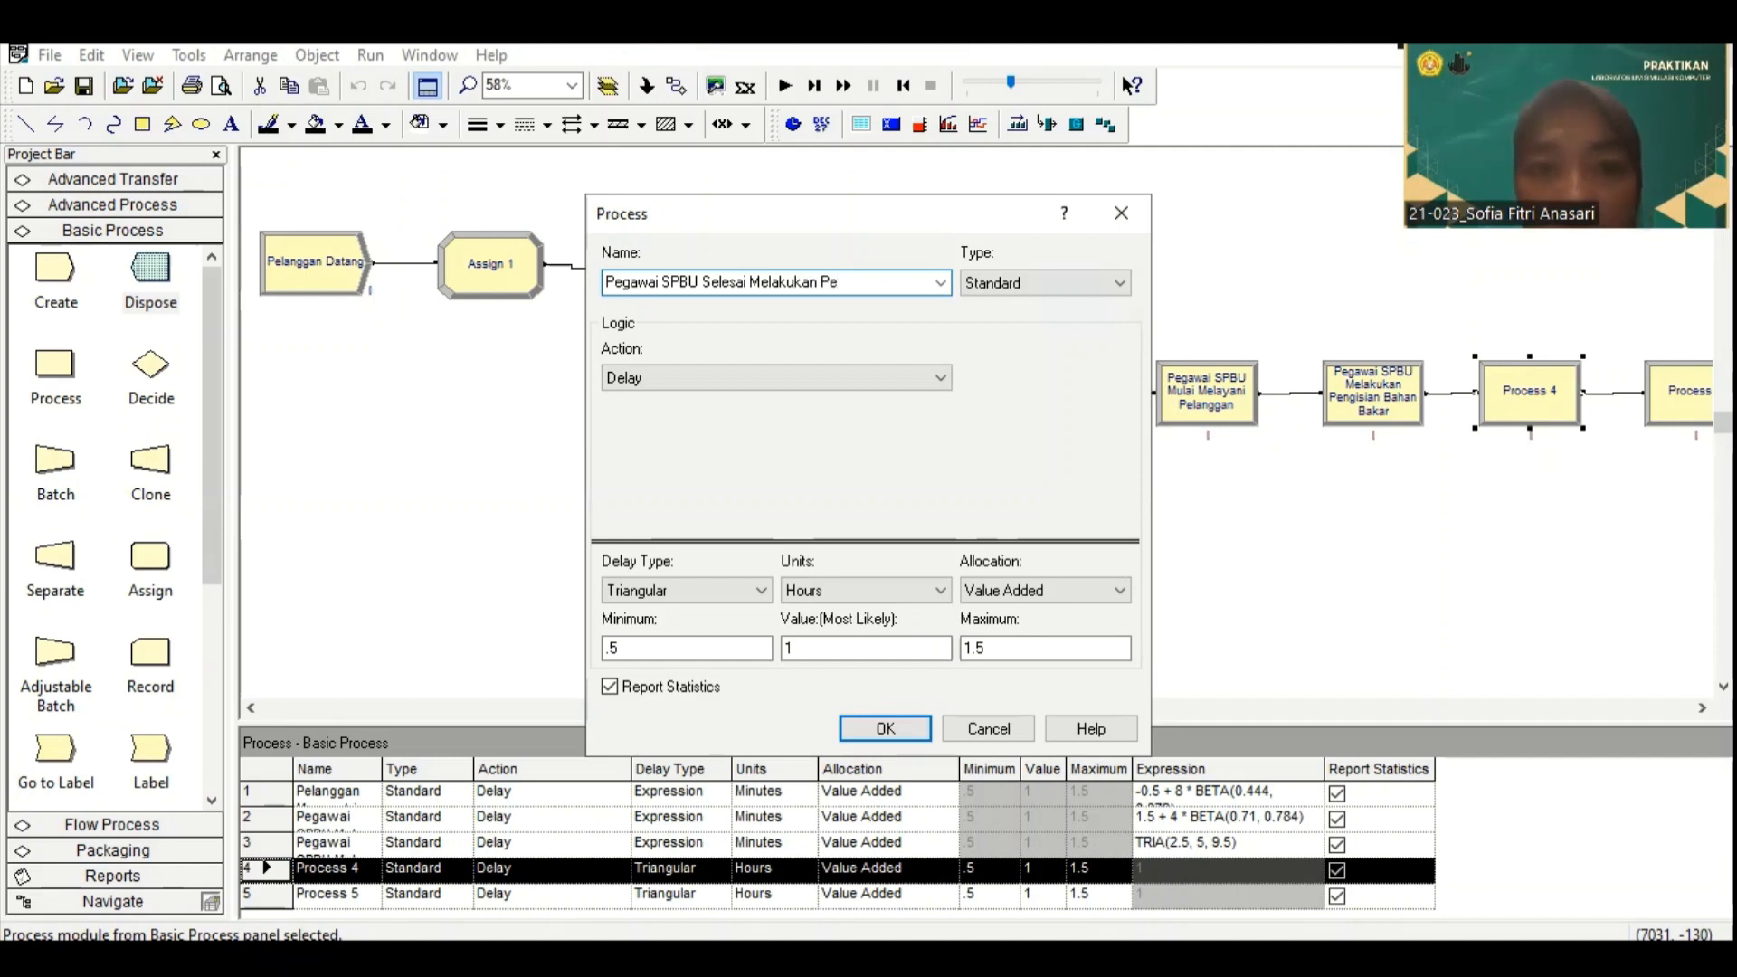
{"action": "type", "text": "la"}
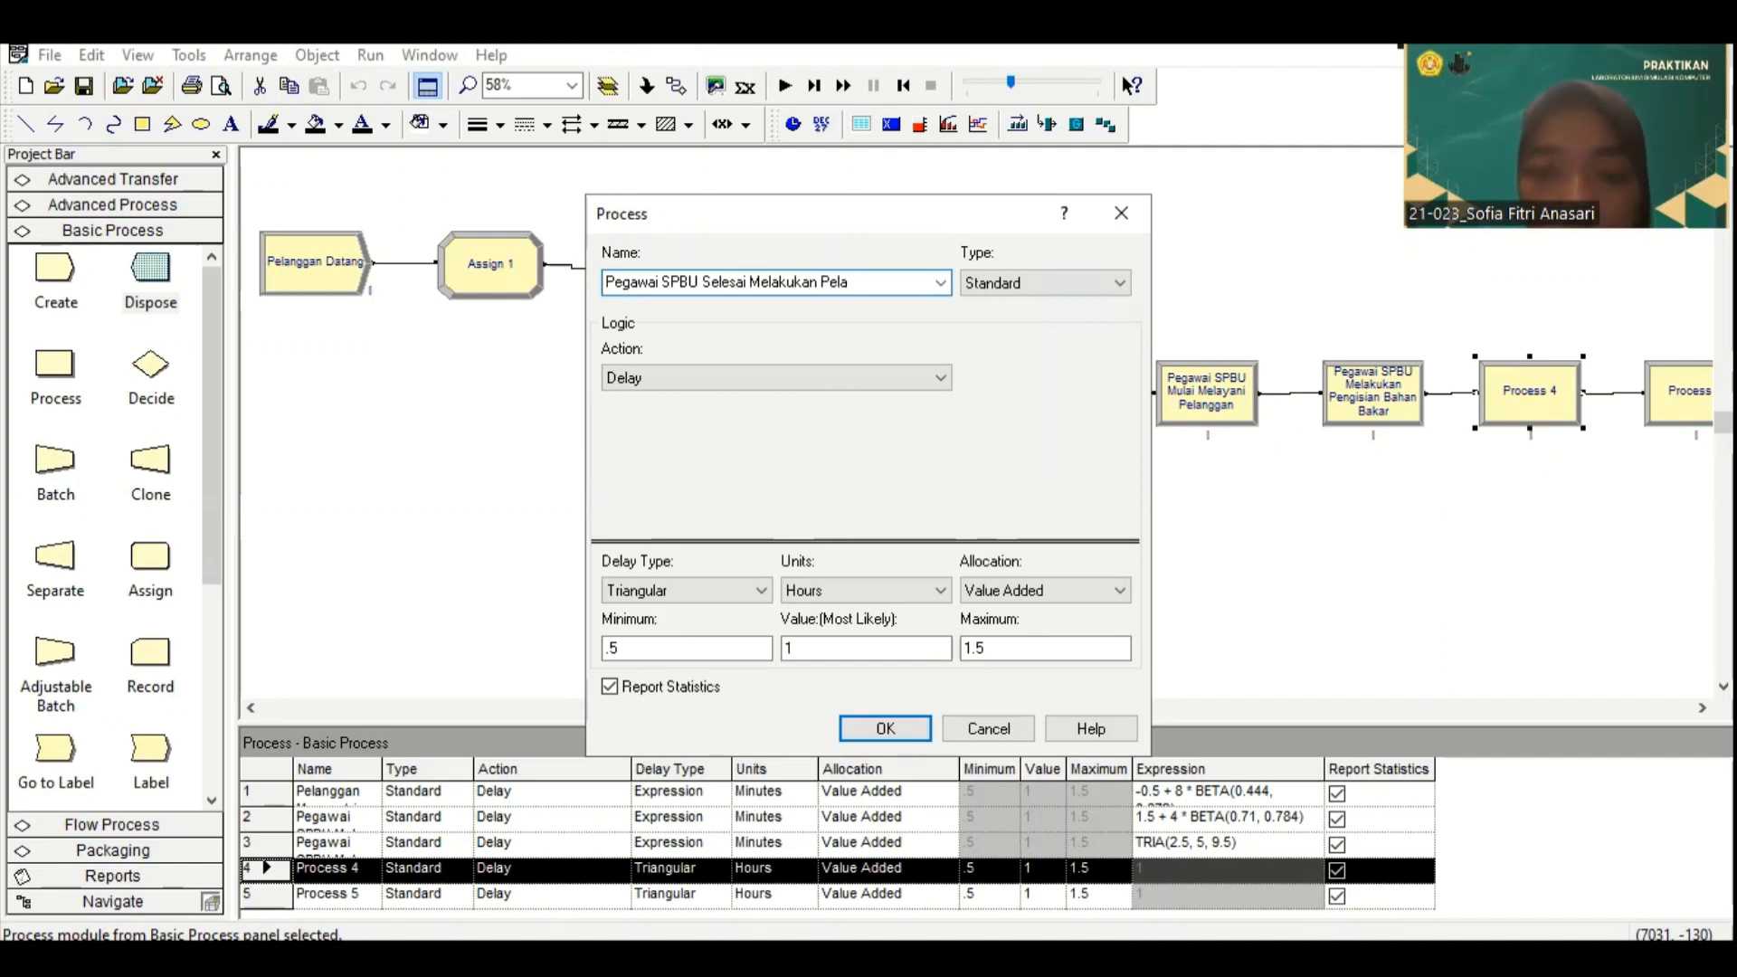
{"action": "type", "text": "uanan"}
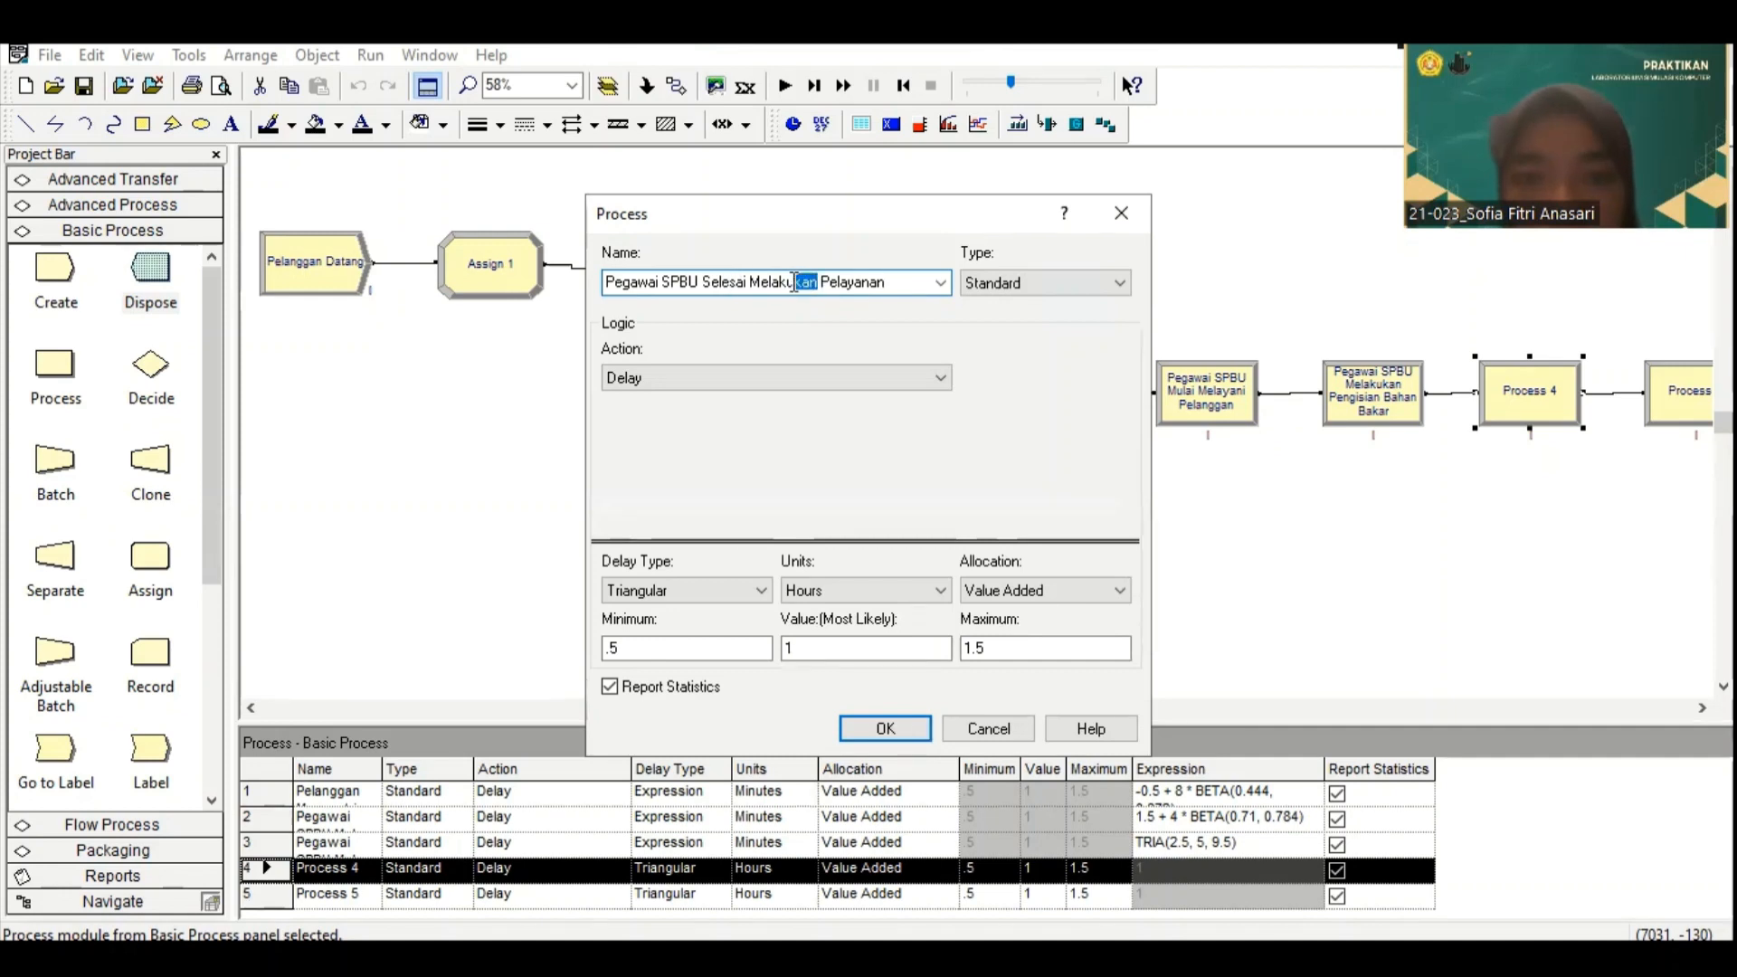
{"action": "left_click_drag", "start_coordinate": [795, 282], "coordinate": [770, 282]}
{"action": "type", "text": "ayani"}
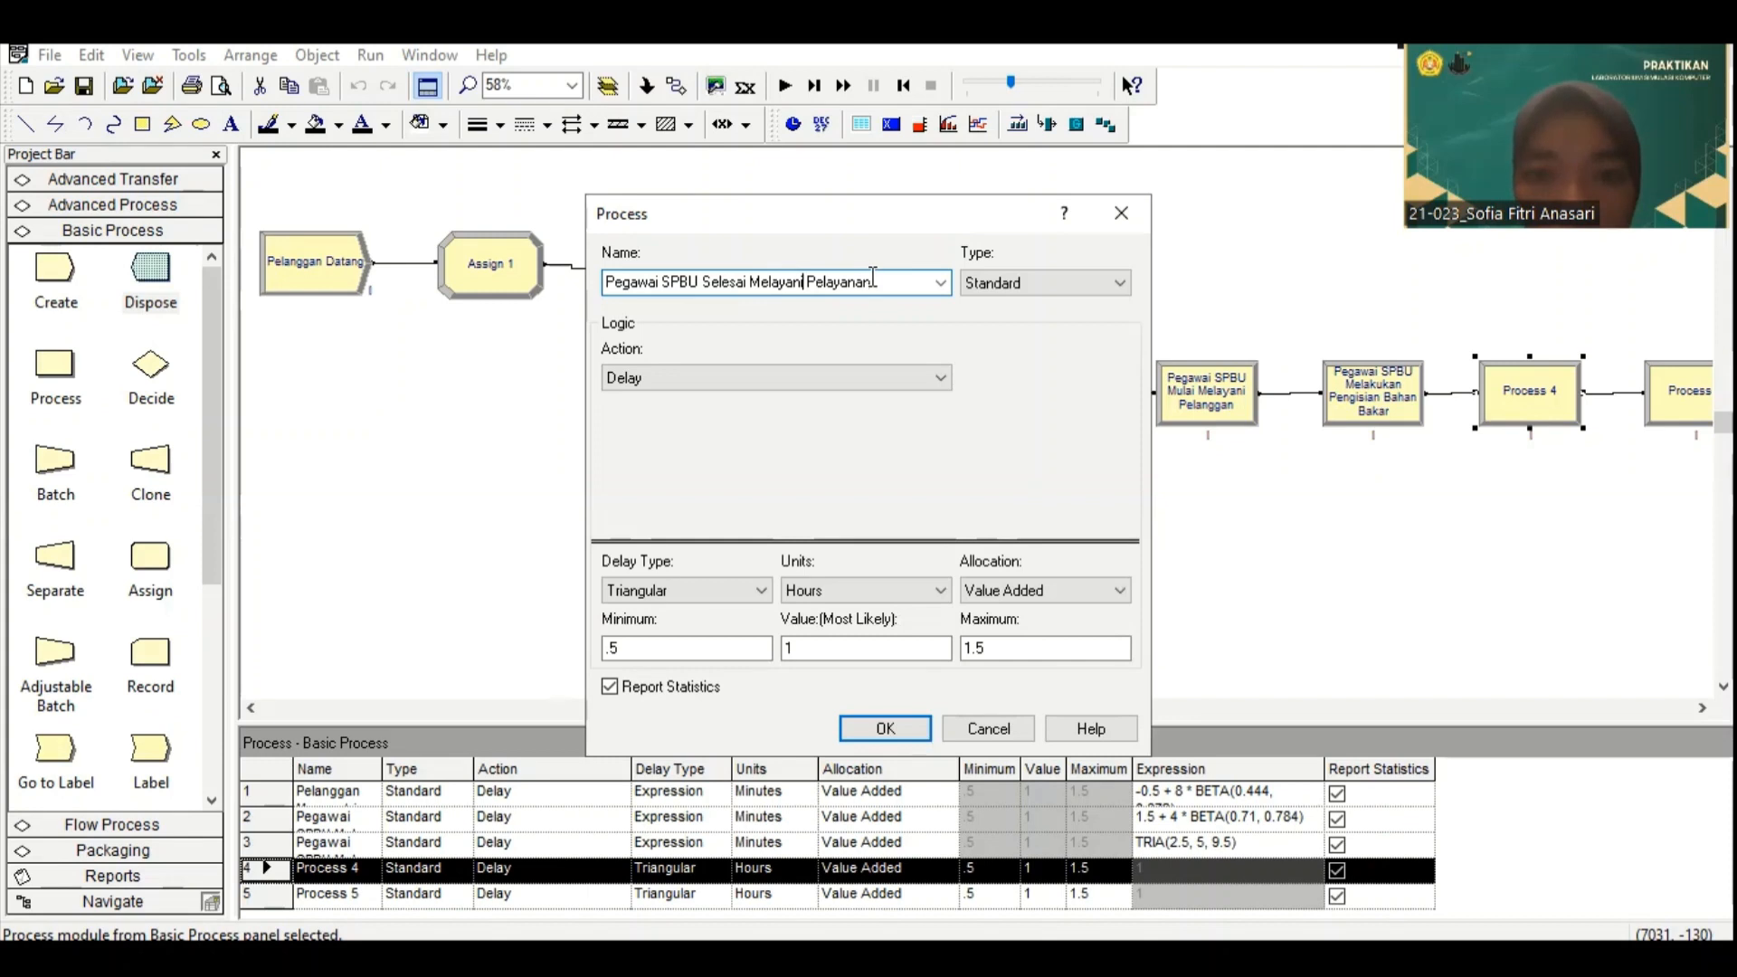
{"action": "type", "text": "ngg"}
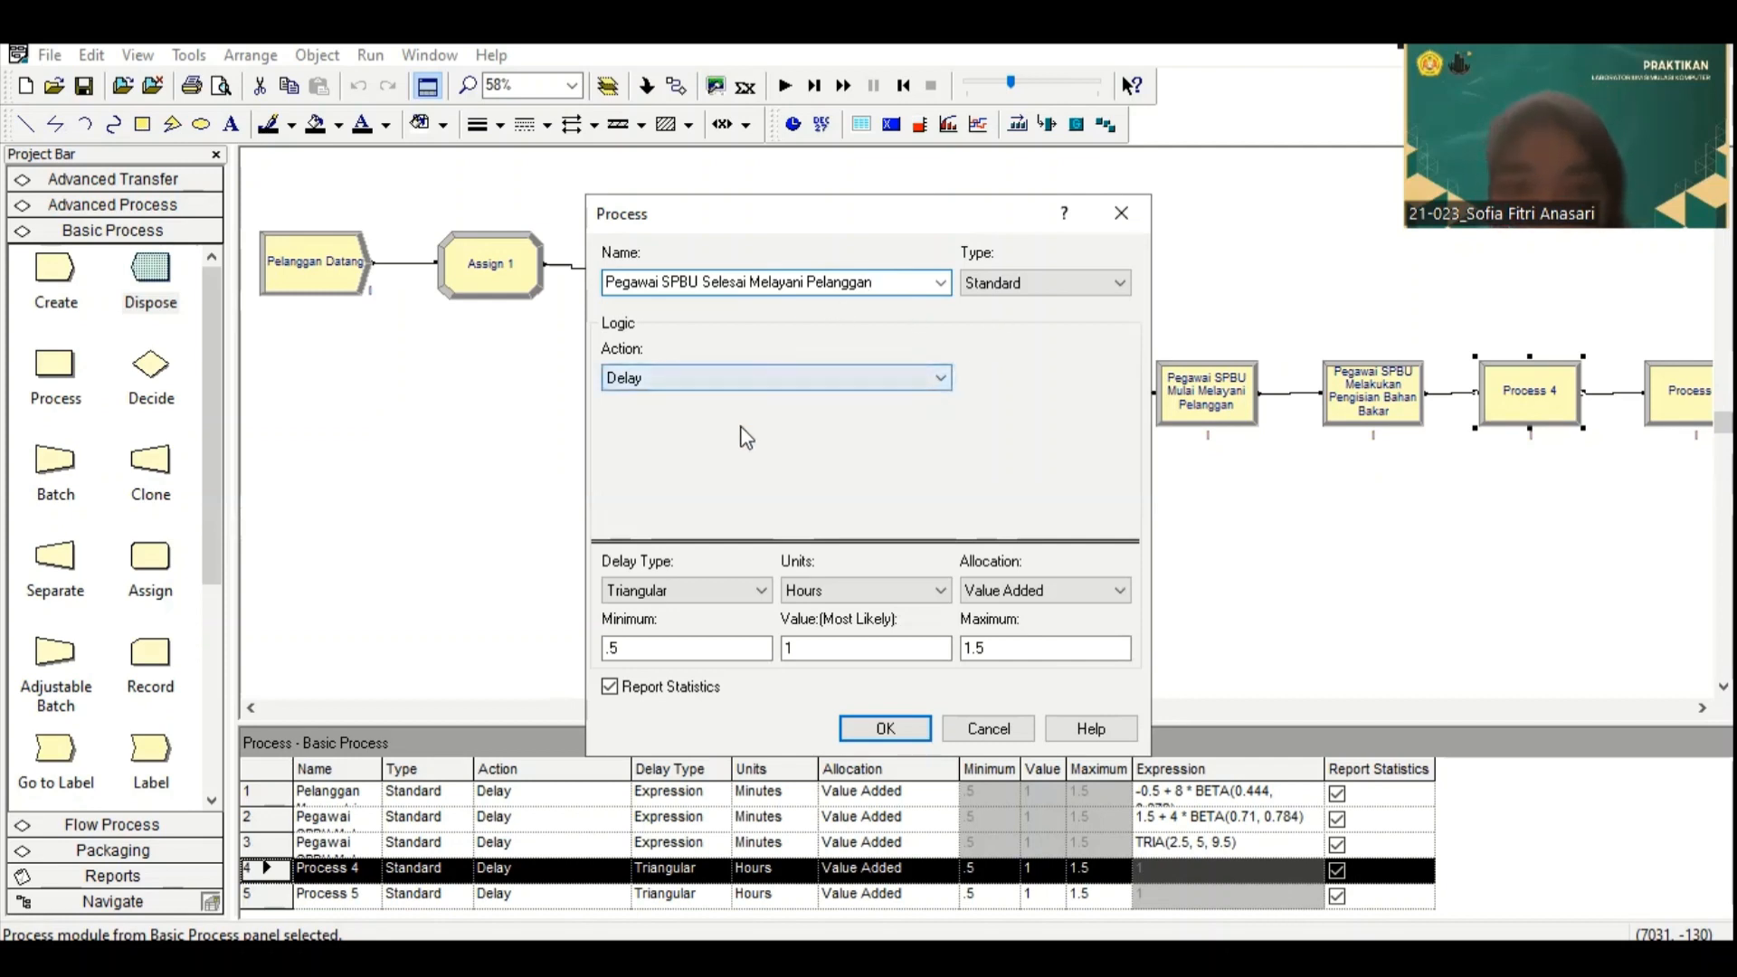
Step: Give the service-completion process an Expression delay in Minutes, paste 1.5 + 5 * BETA(1.39, 1.74) as its expression, and accept the settings
{"action": "left_click", "coordinate": [747, 599]}
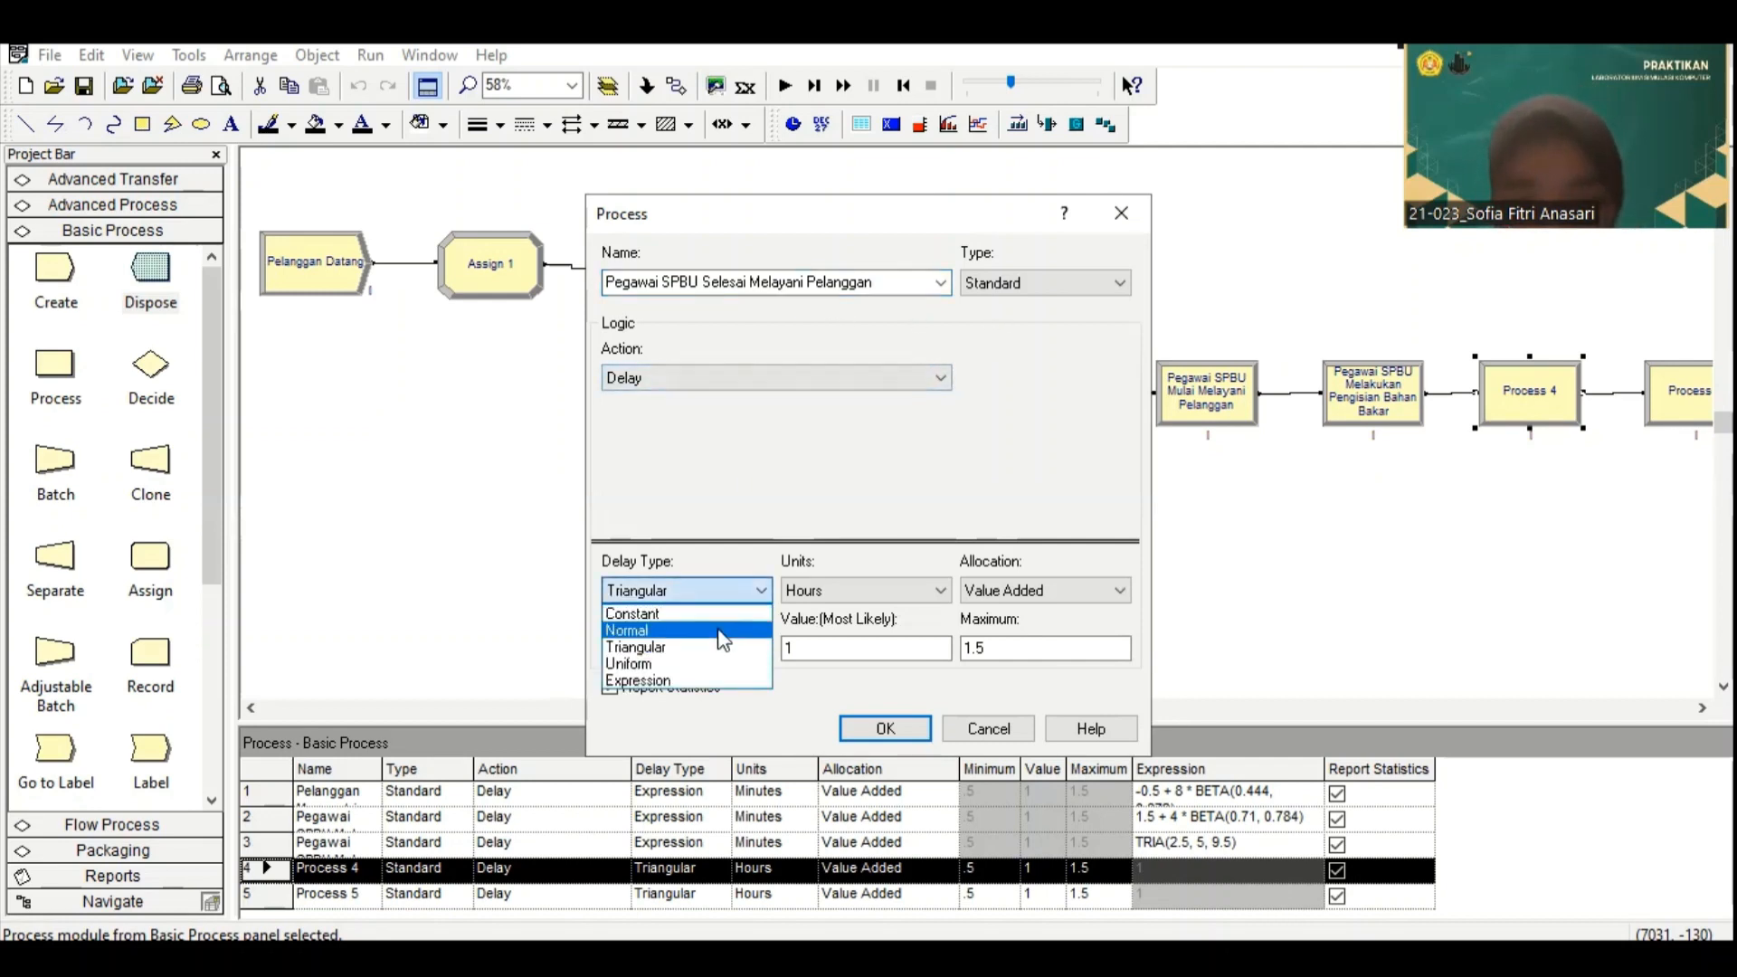
{"action": "left_click", "coordinate": [708, 679]}
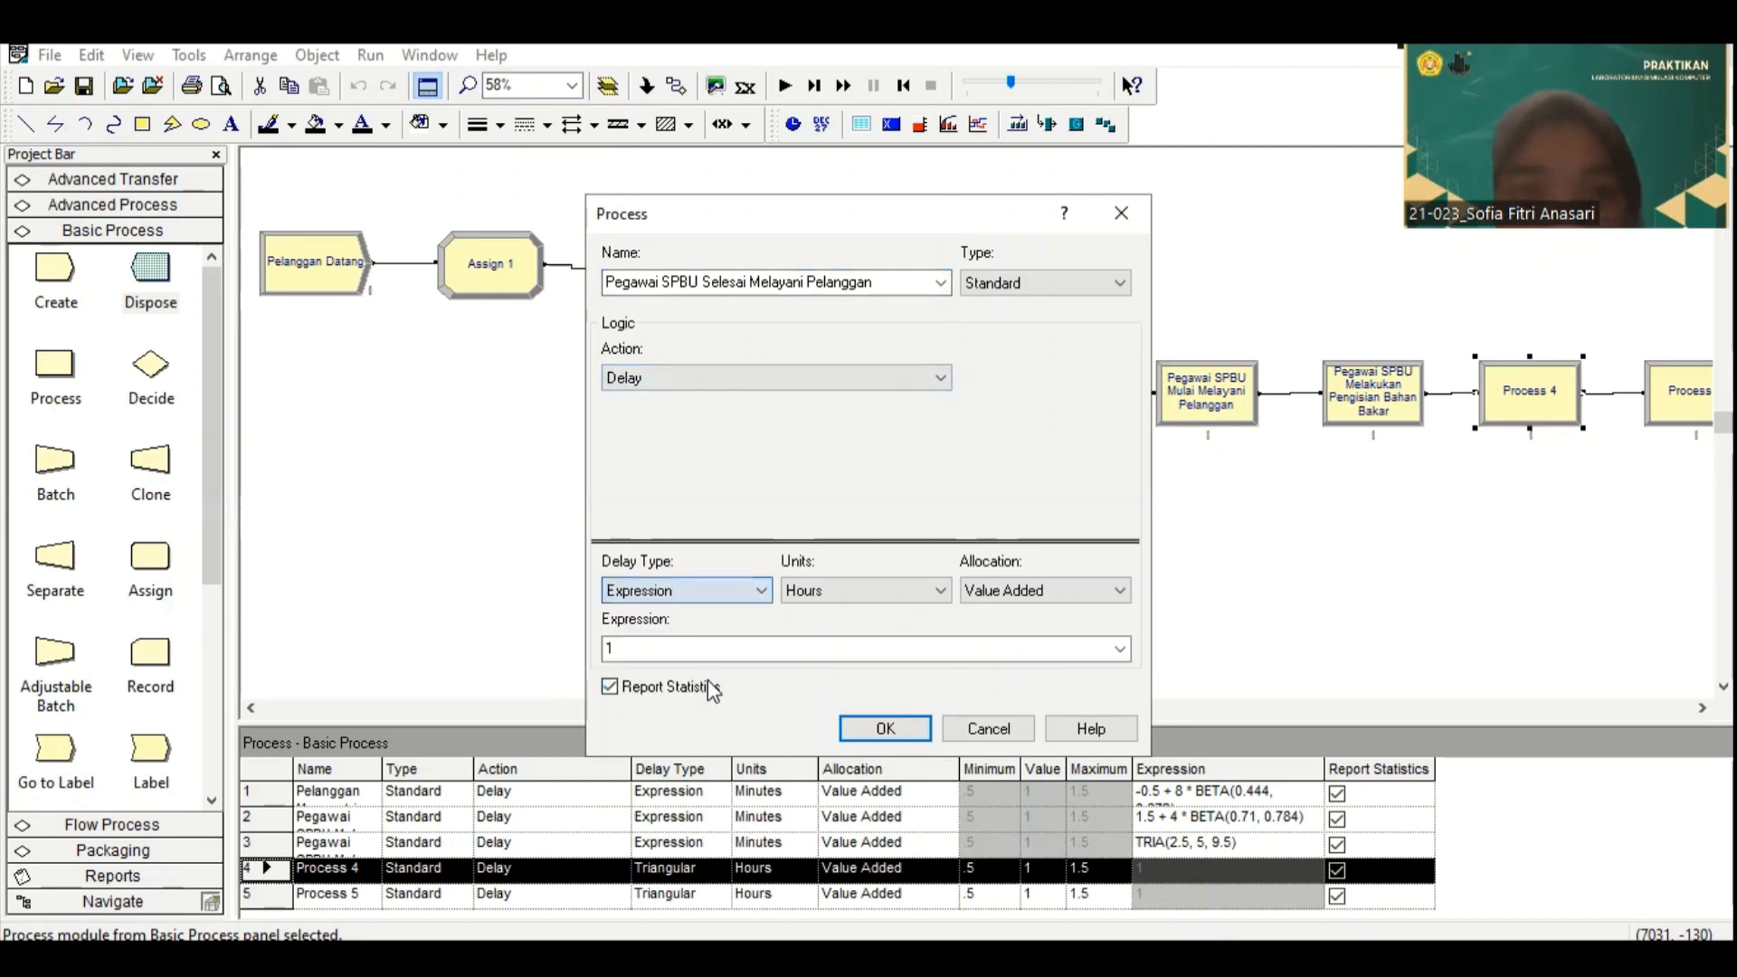
{"action": "left_click", "coordinate": [888, 591]}
{"action": "left_click", "coordinate": [885, 631]}
{"action": "type", "text": "1.5 + 5 * BETA(1.39, 1.74)"}
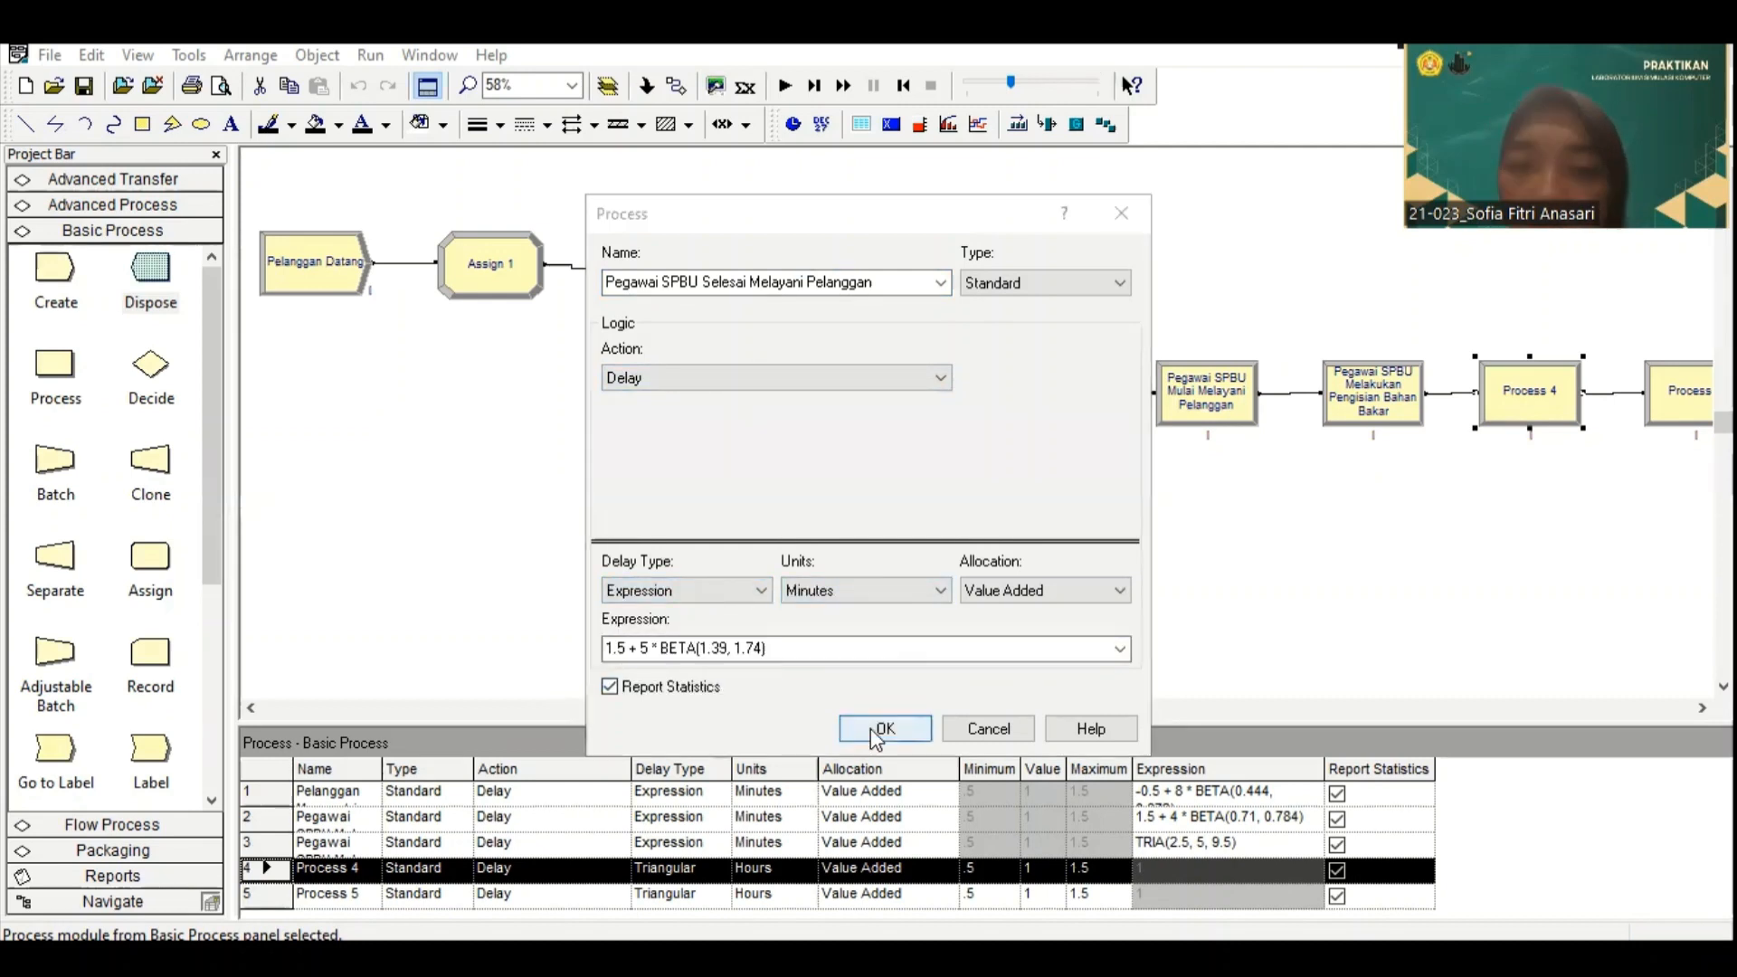
{"action": "left_click", "coordinate": [877, 729]}
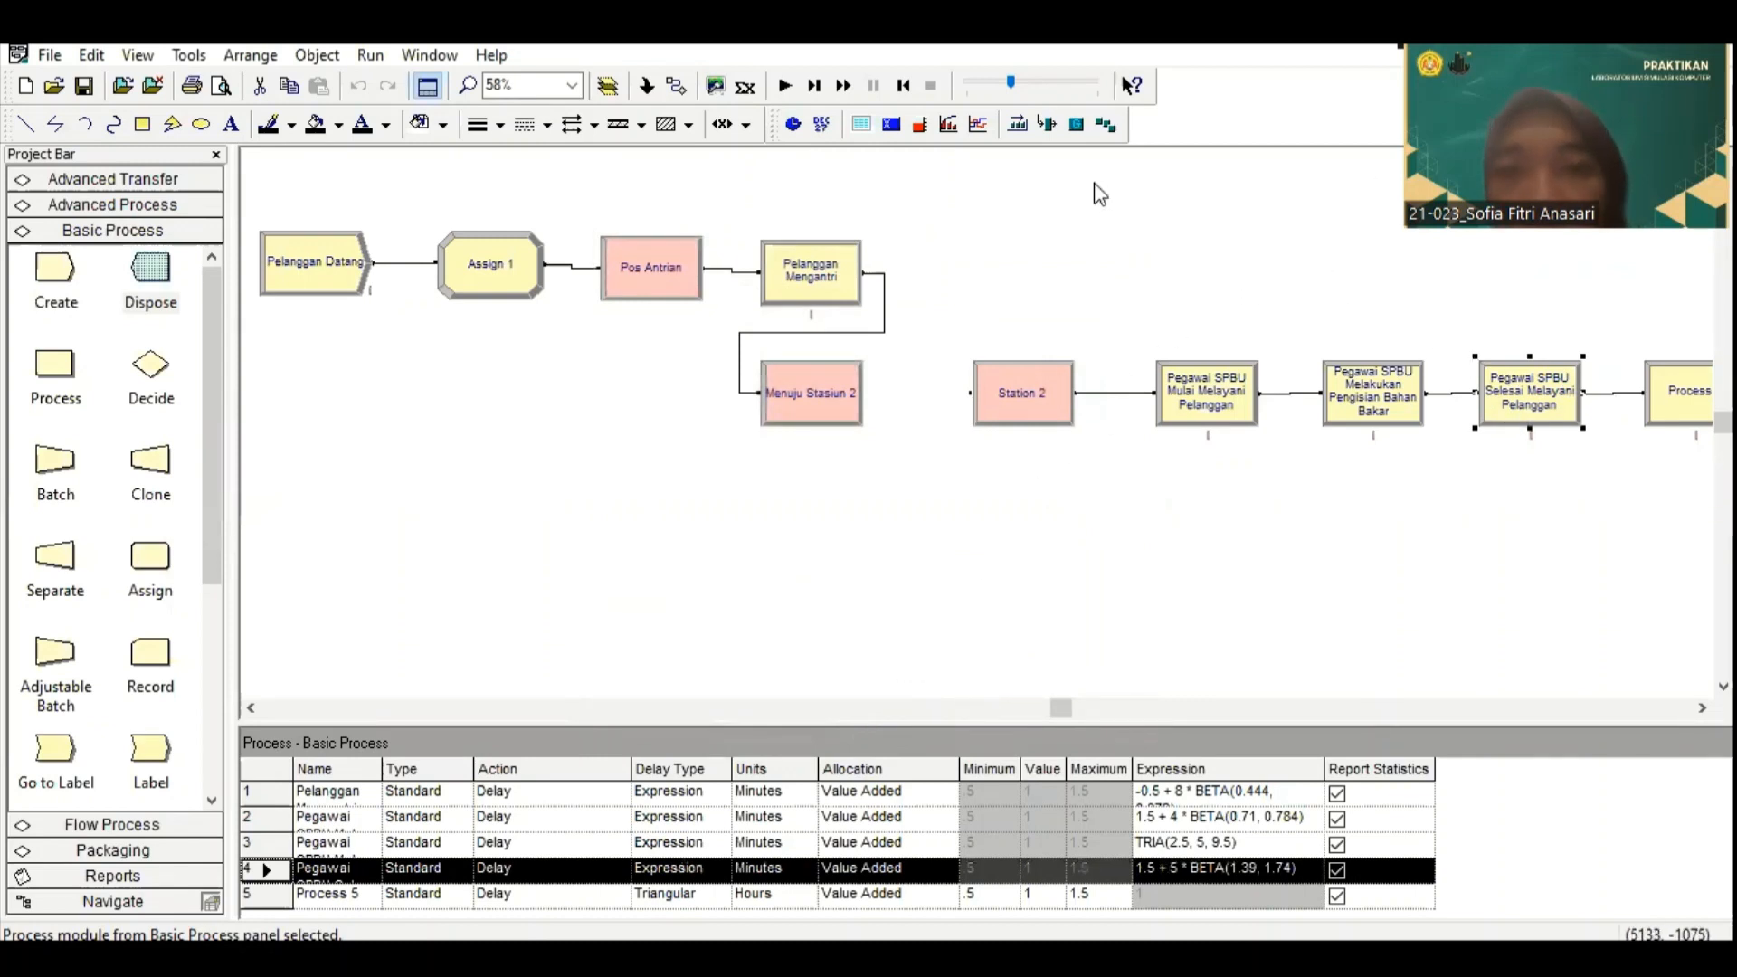
Step: Switch to Input Analyzer and load the existing data file 6 from the TUBES LAB SK folder into a new document
{"action": "left_click", "coordinate": [1702, 708]}
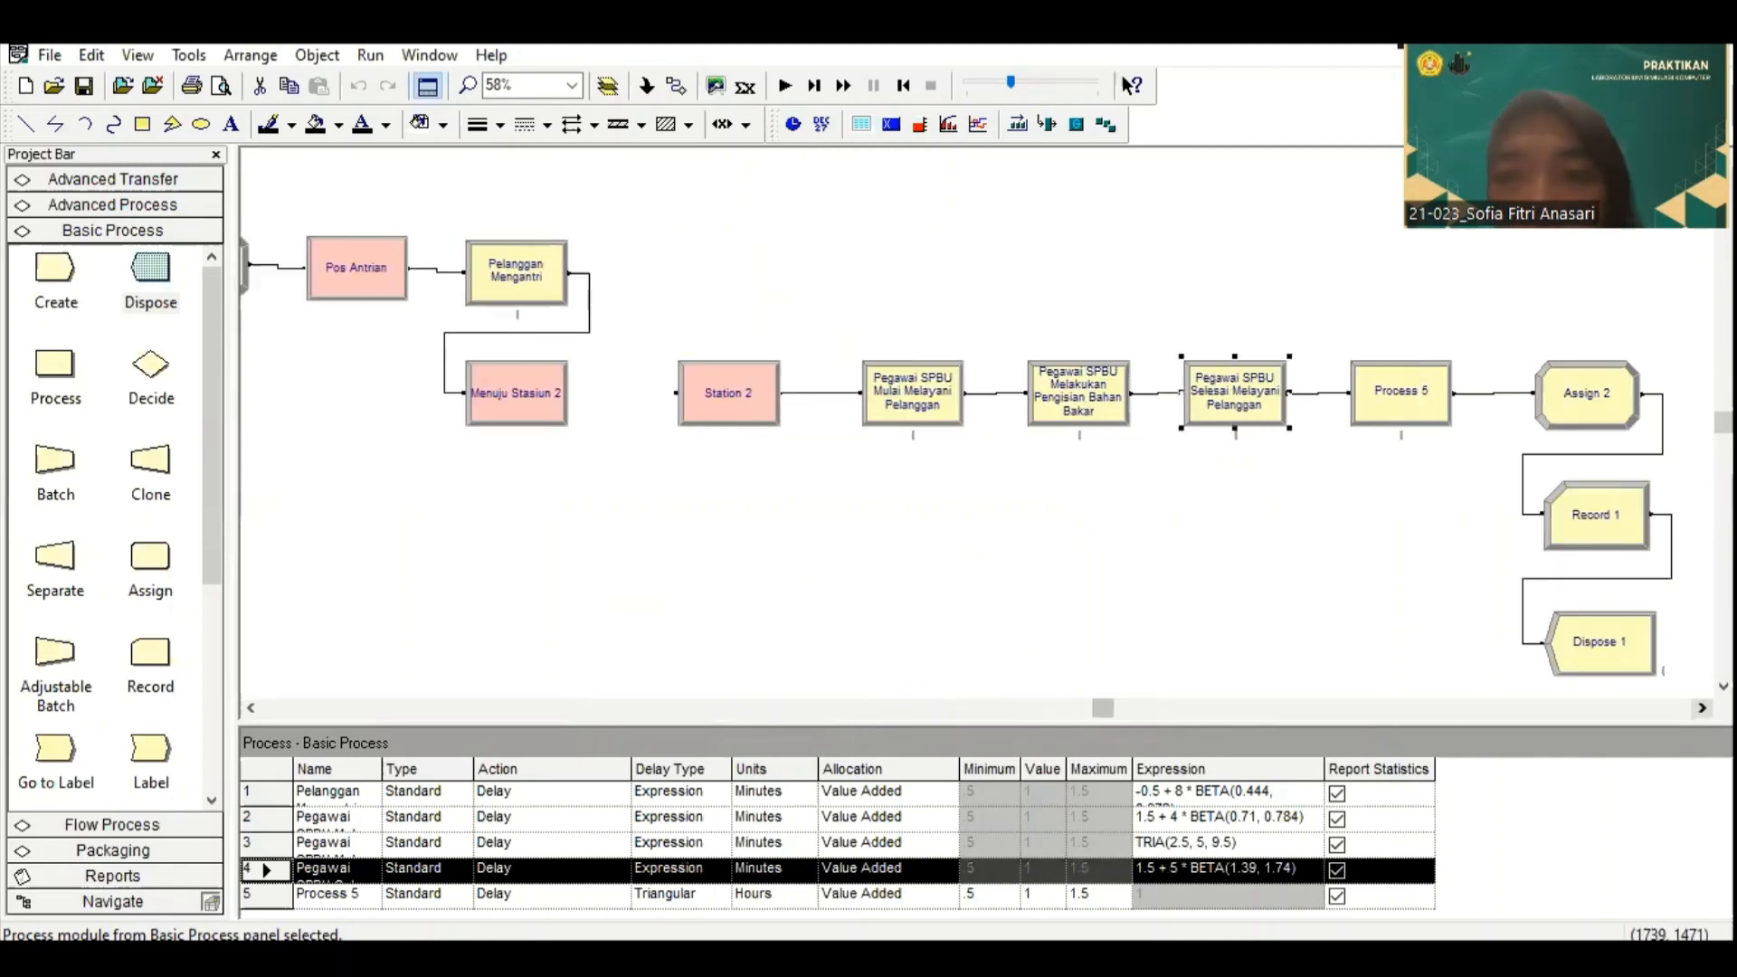
{"action": "left_click", "coordinate": [188, 55]}
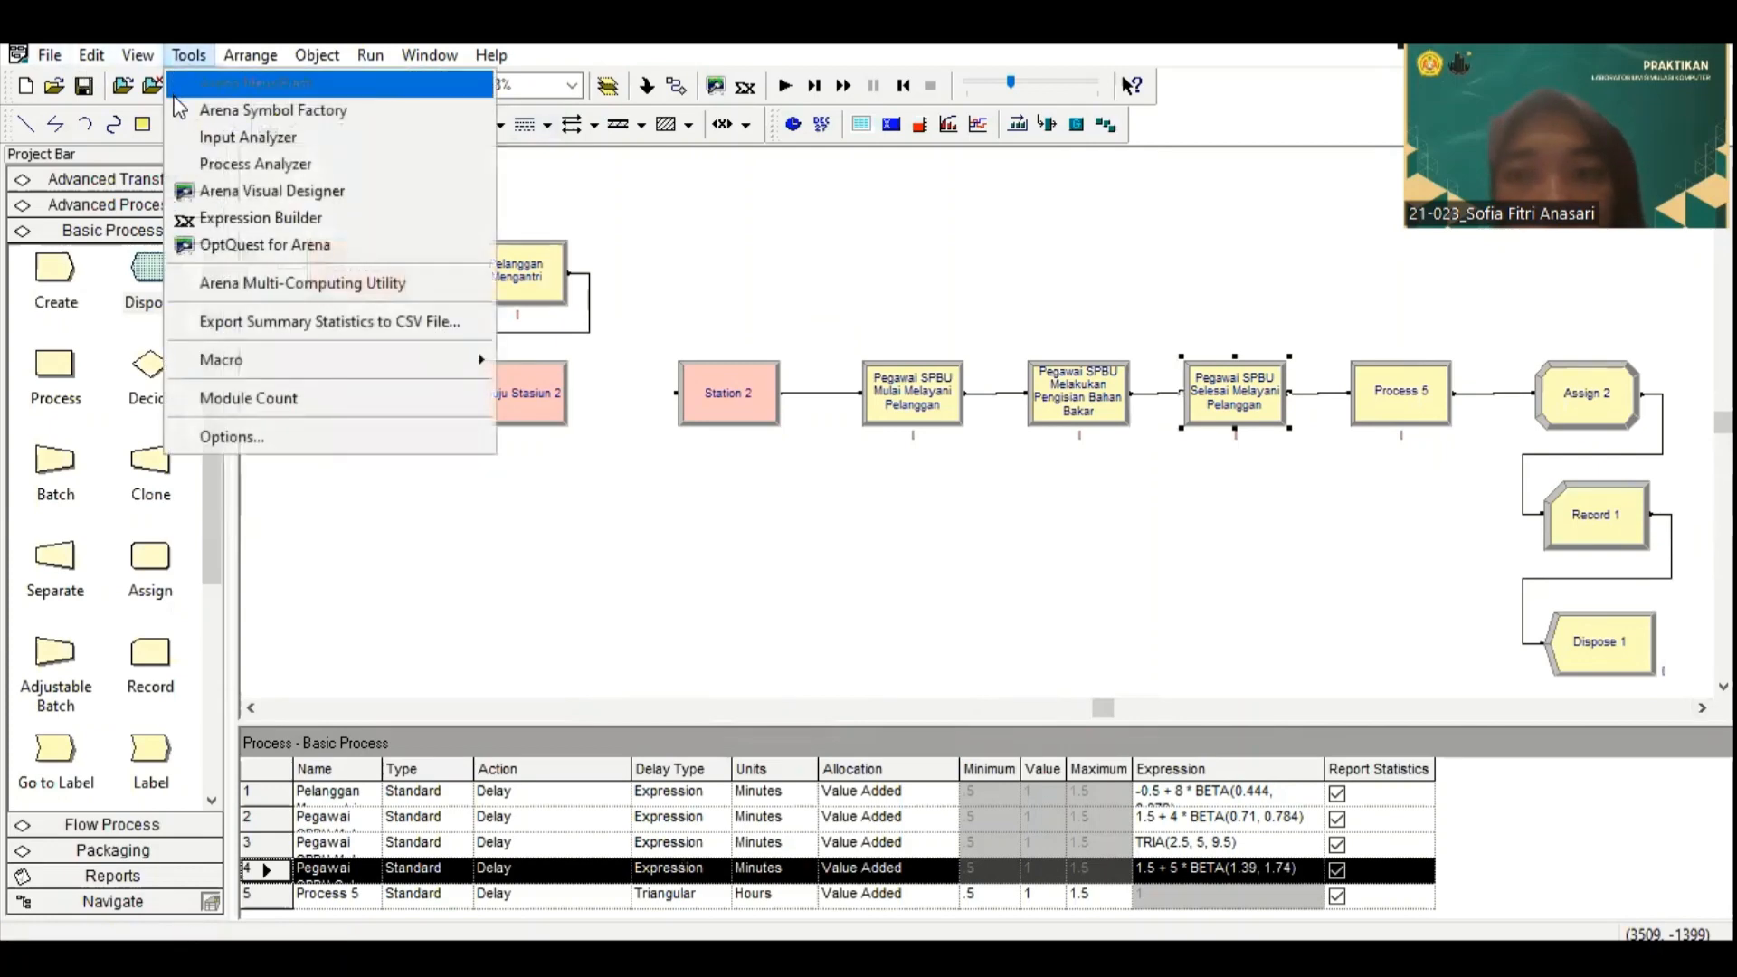
{"action": "left_click", "coordinate": [244, 137]}
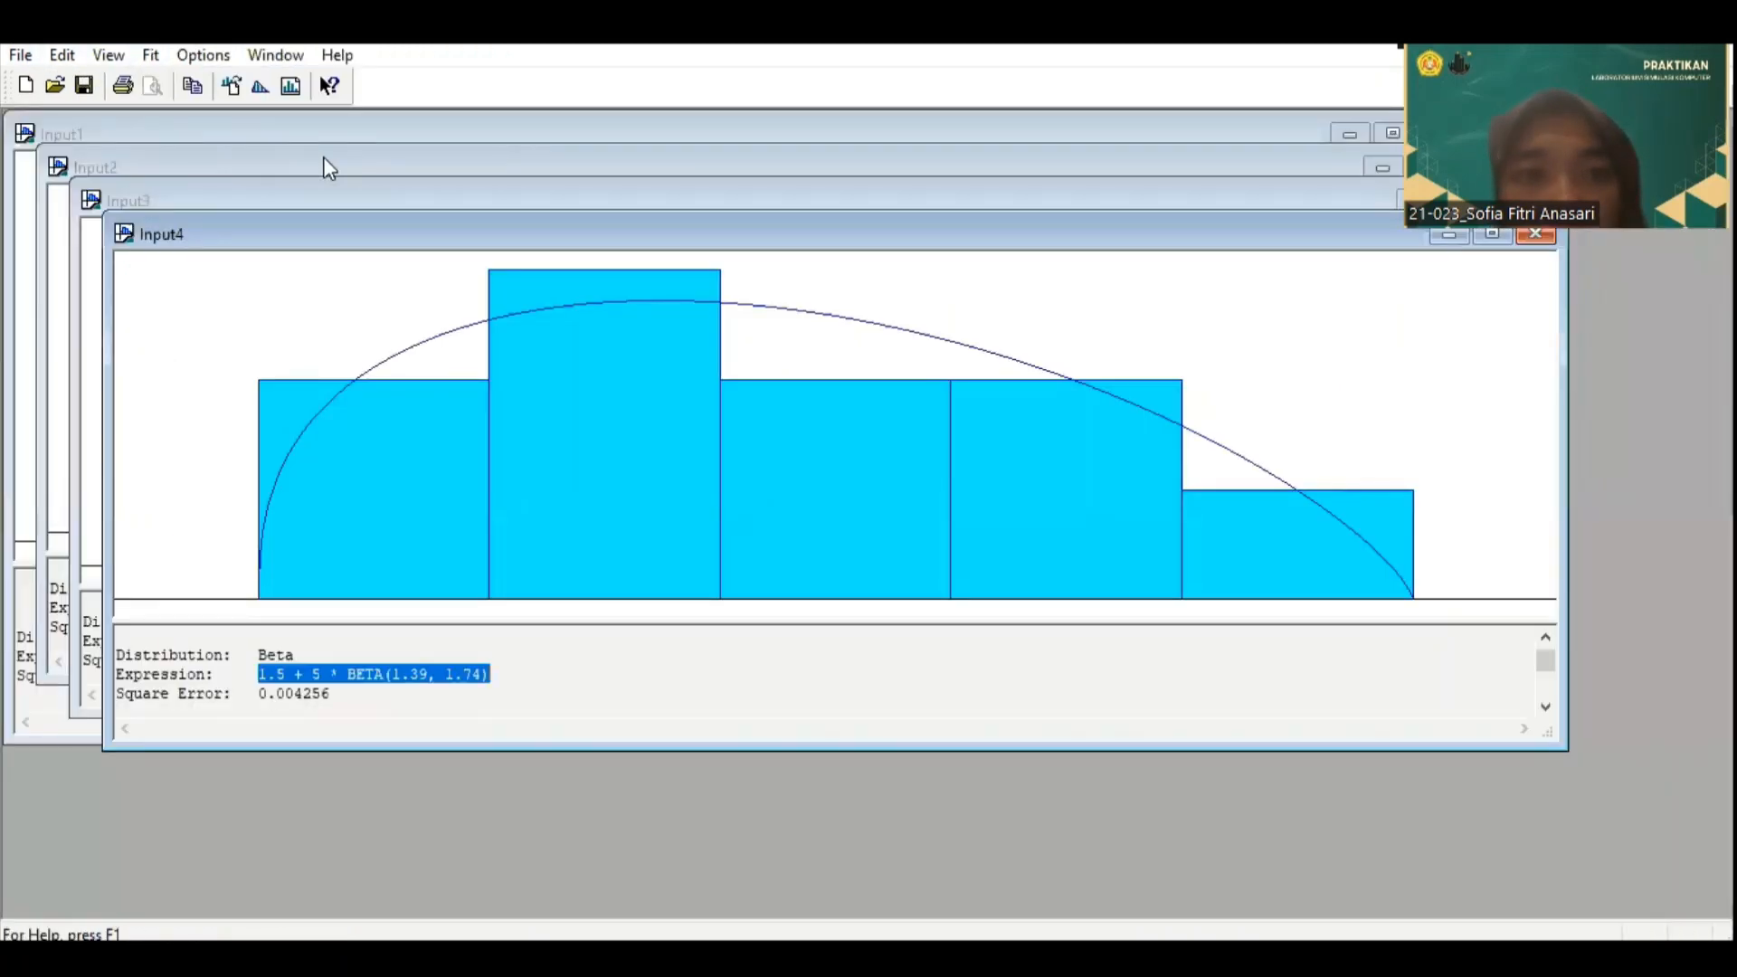
{"action": "left_click", "coordinate": [22, 56]}
{"action": "left_click", "coordinate": [52, 83]}
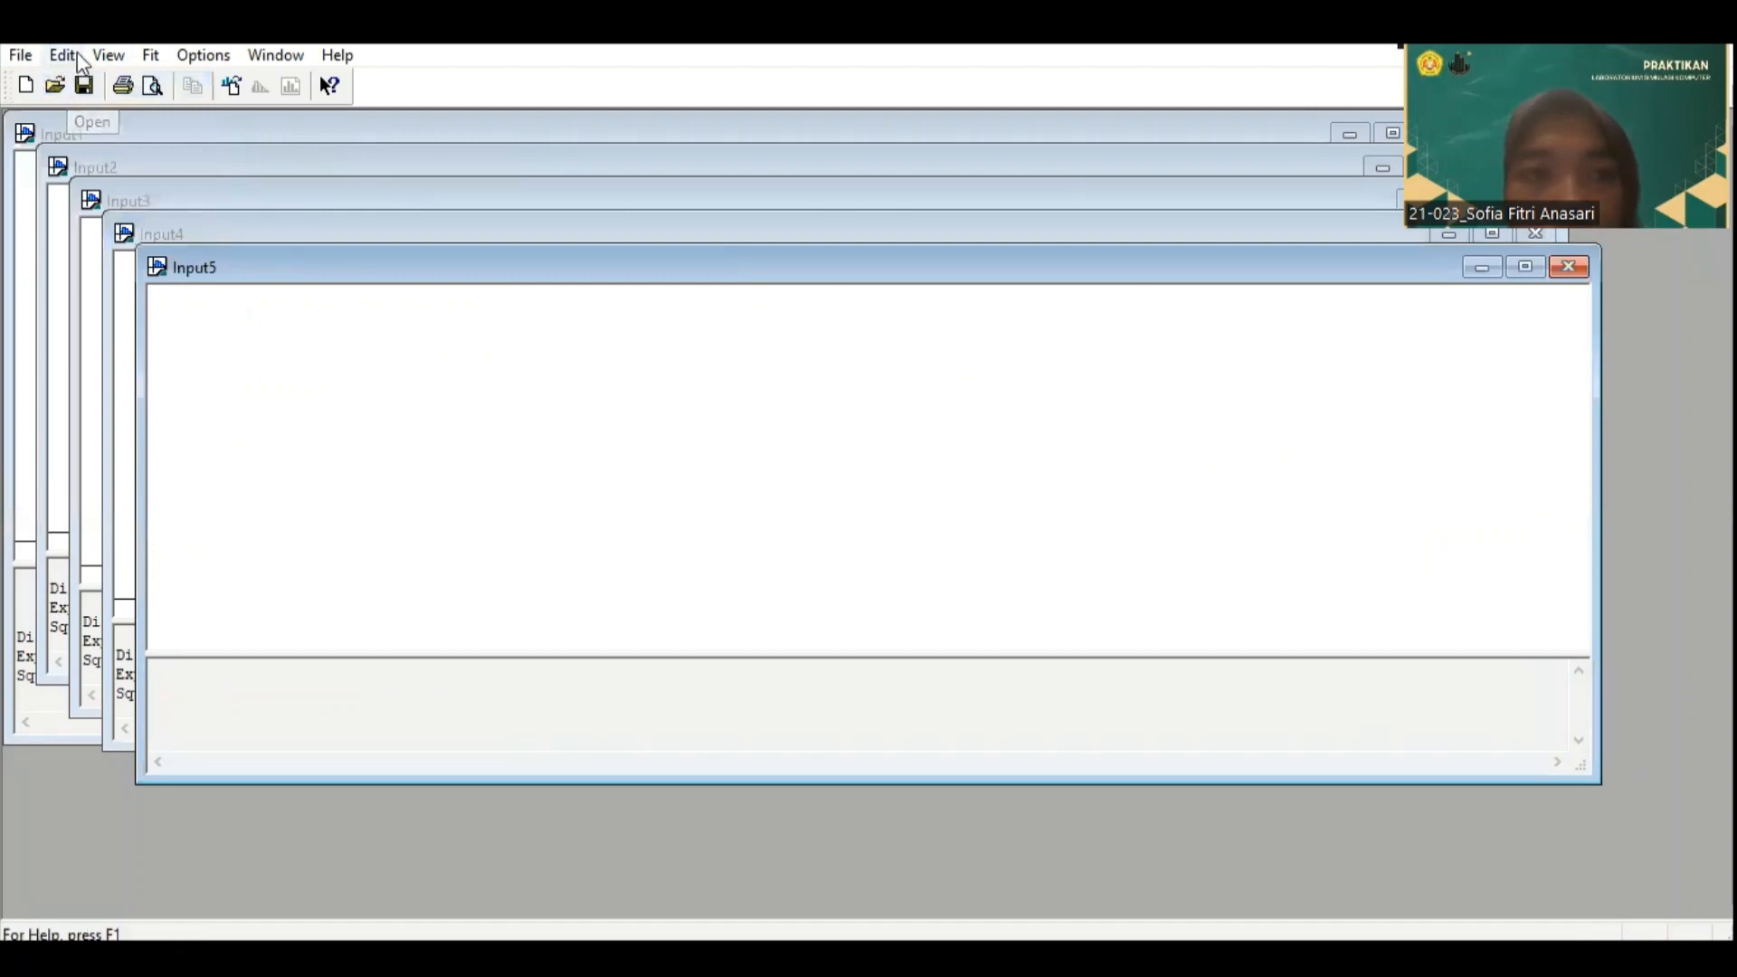
{"action": "left_click", "coordinate": [20, 56]}
{"action": "mouse_move", "coordinate": [127, 241]}
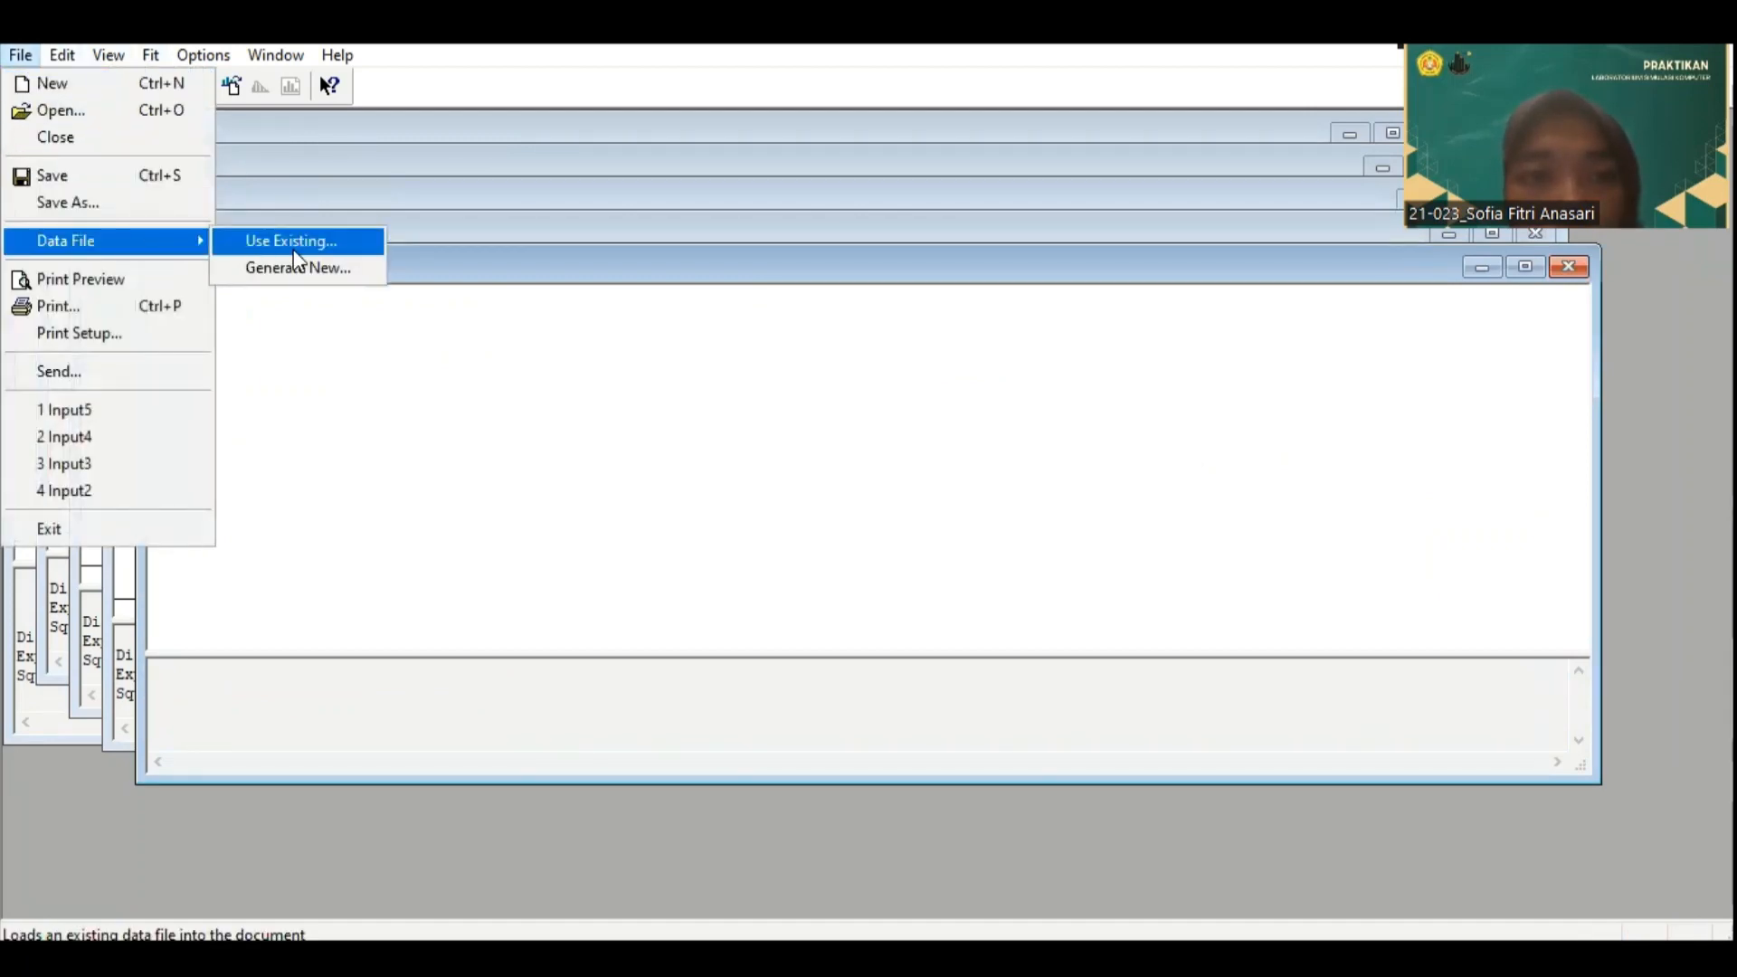
{"action": "left_click", "coordinate": [302, 239]}
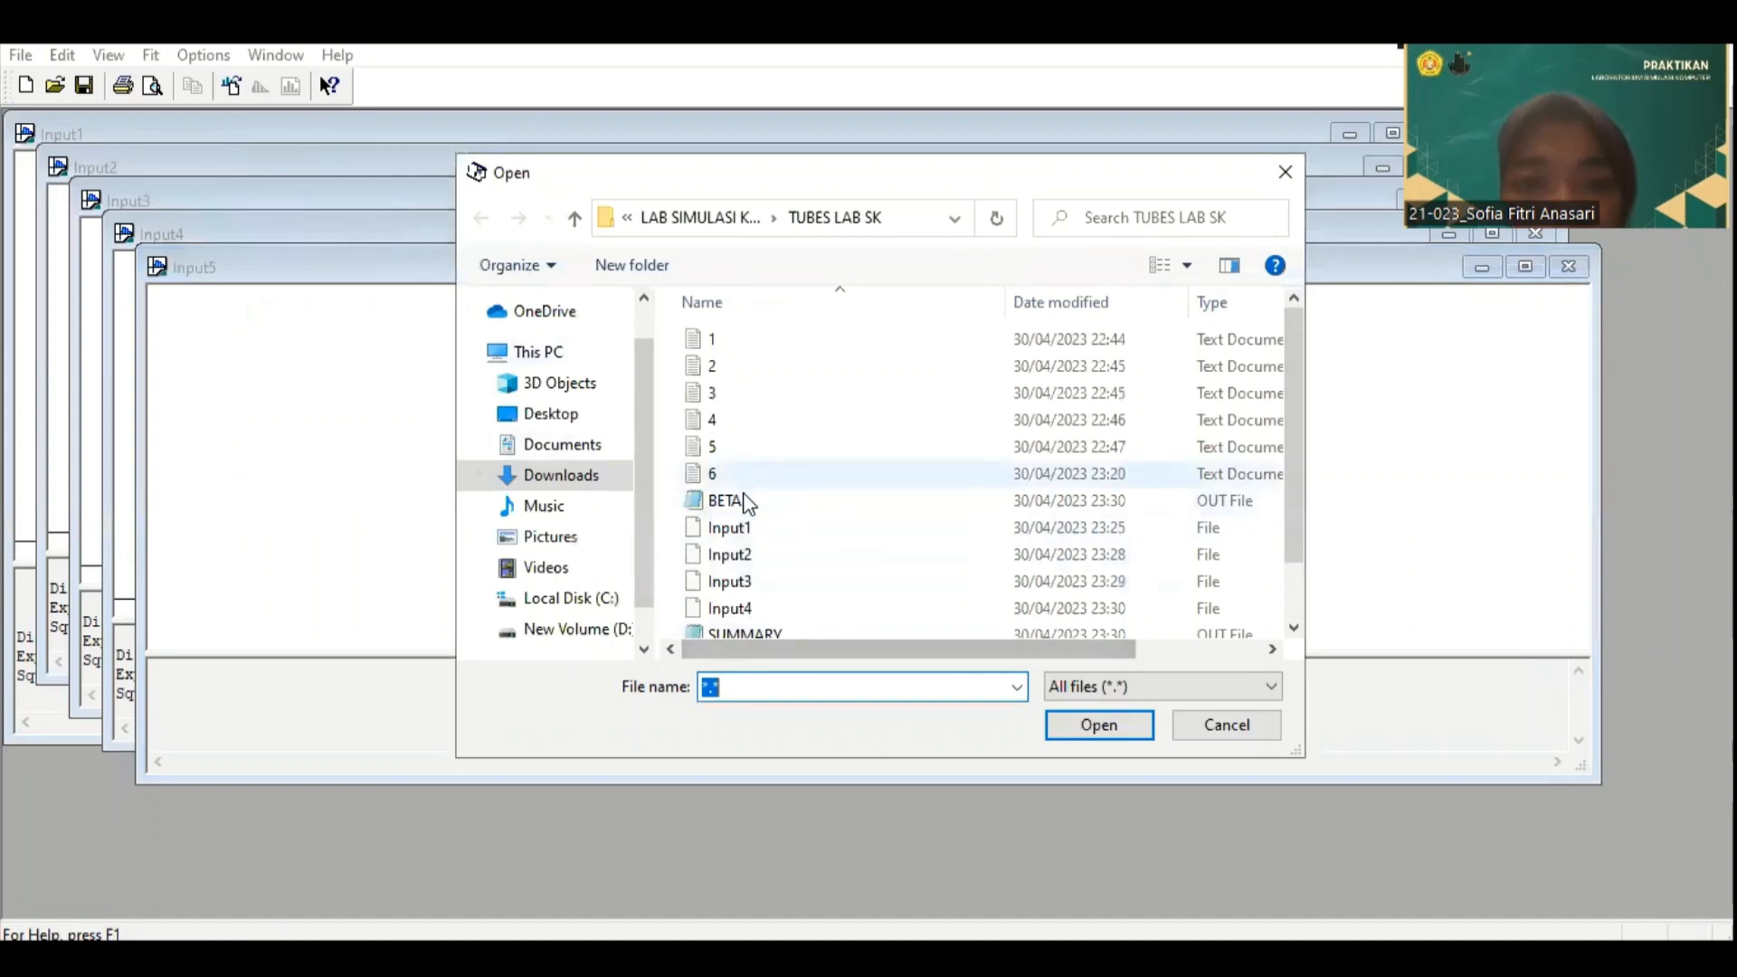
{"action": "left_click", "coordinate": [751, 475]}
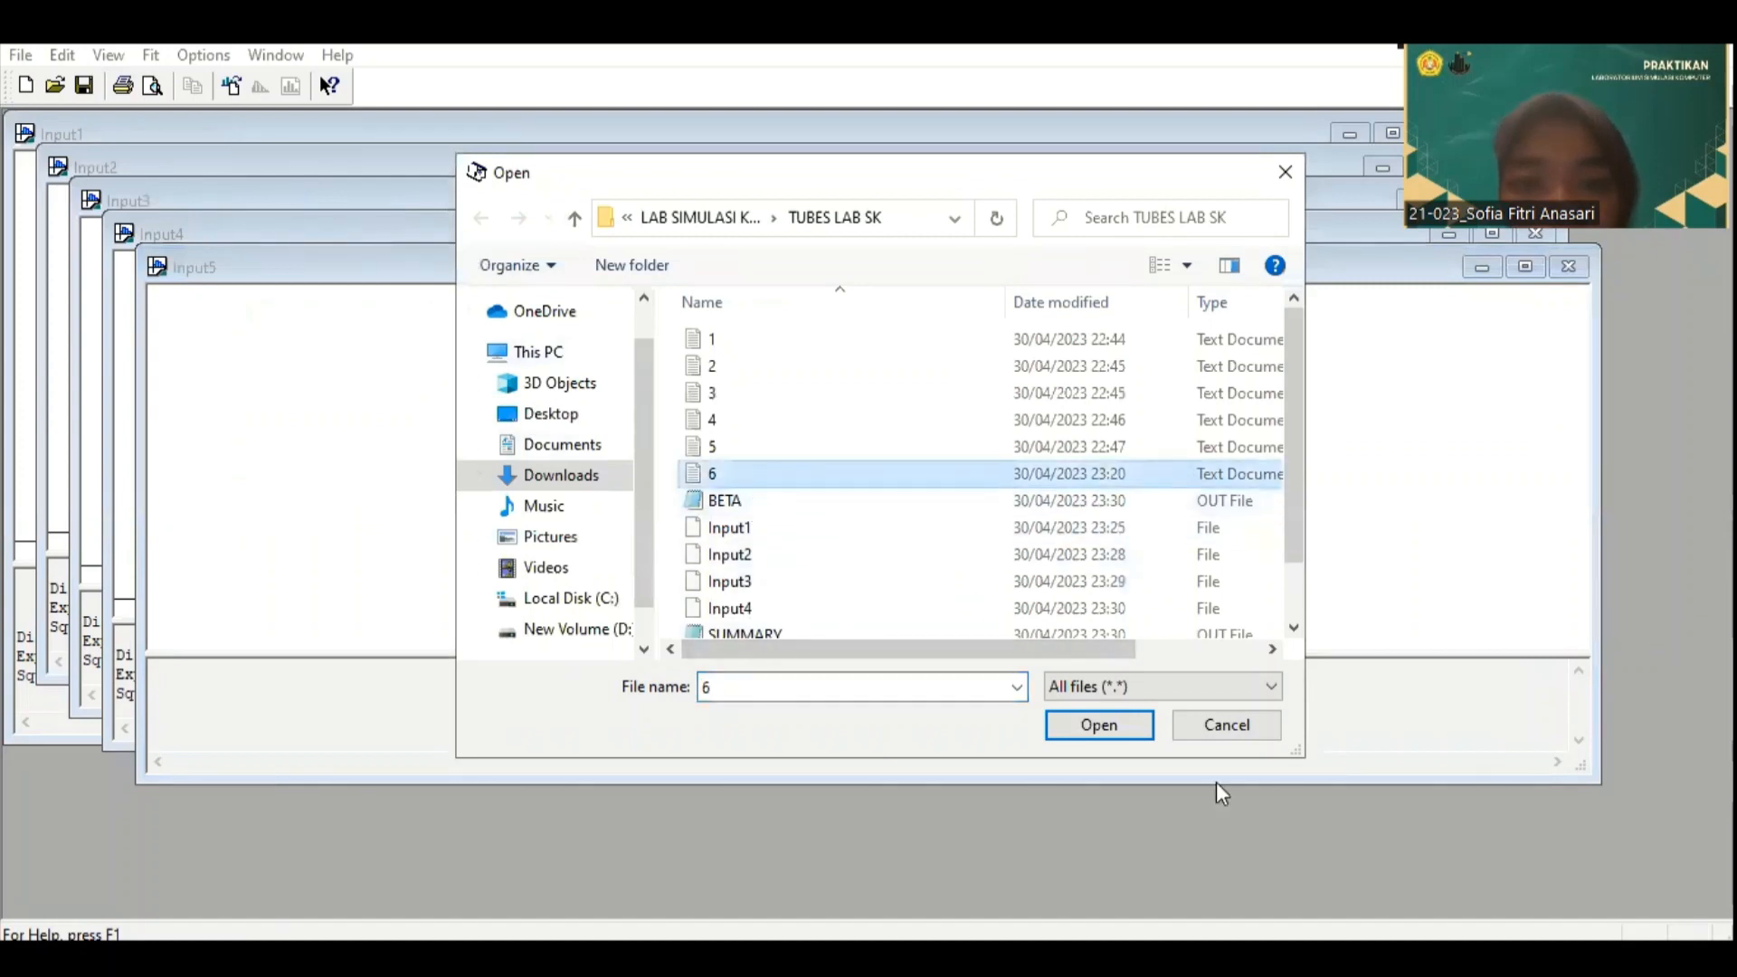
{"action": "left_click", "coordinate": [1110, 728]}
Step: Run Fit All on data file 6, copy the resulting distribution expression, and switch back to the Arena flowchart model
{"action": "left_click", "coordinate": [150, 55]}
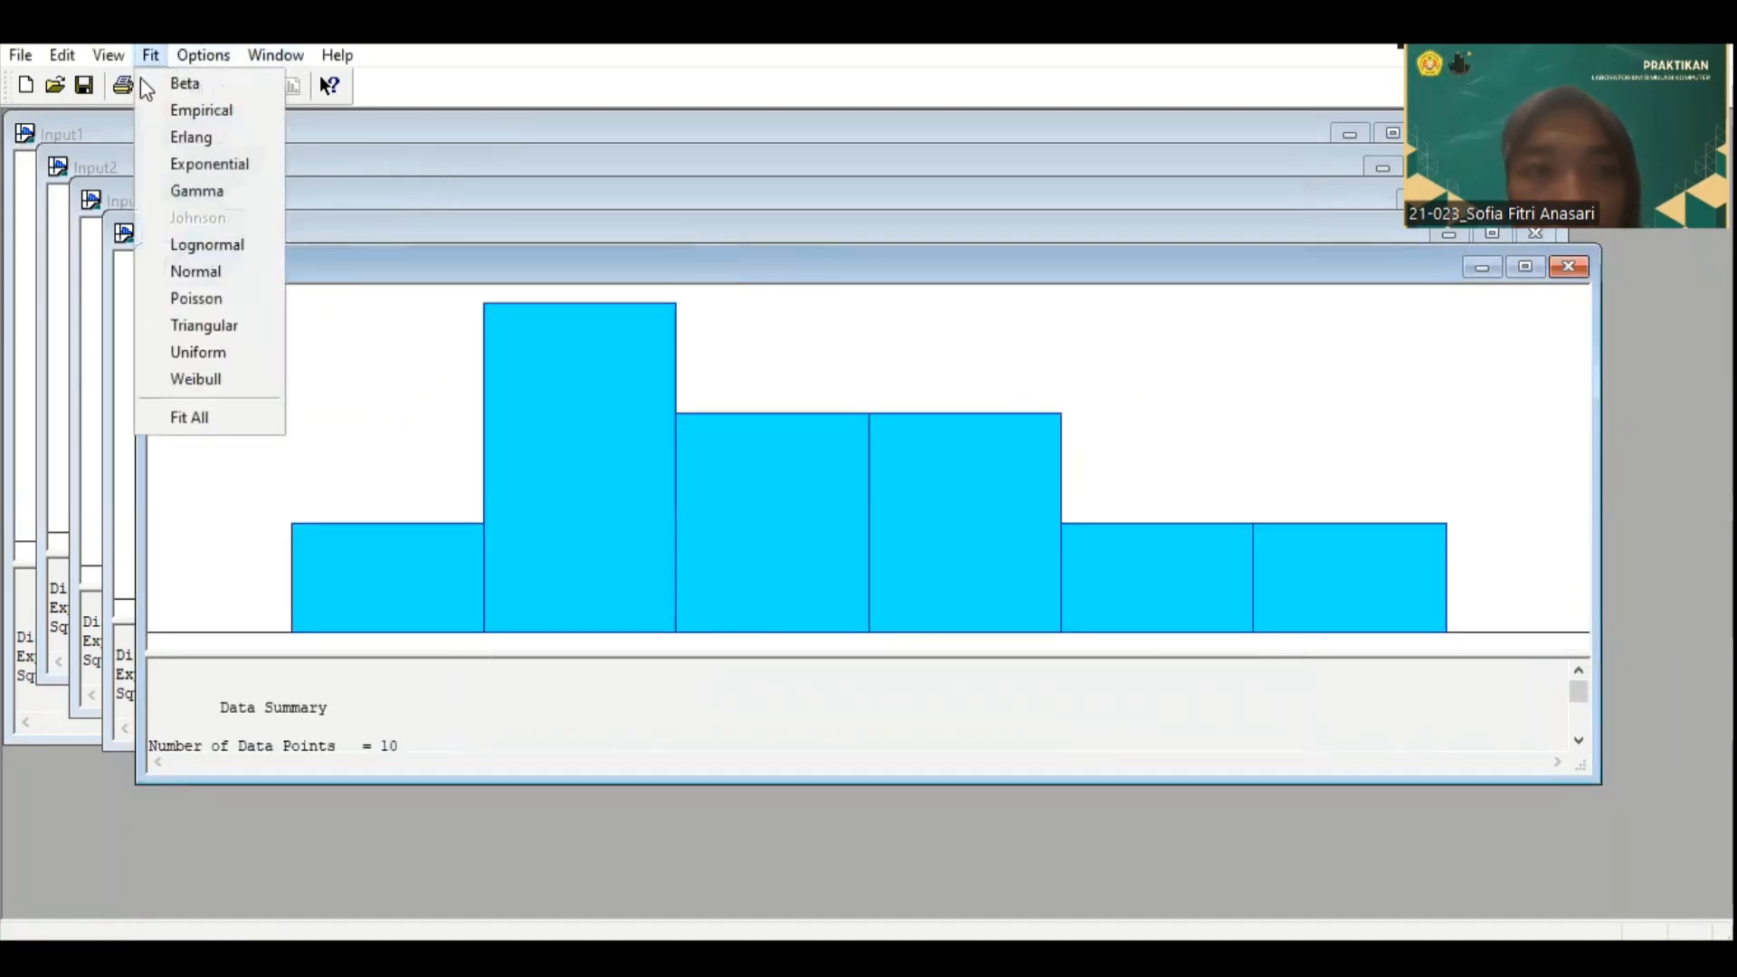
{"action": "left_click", "coordinate": [192, 417]}
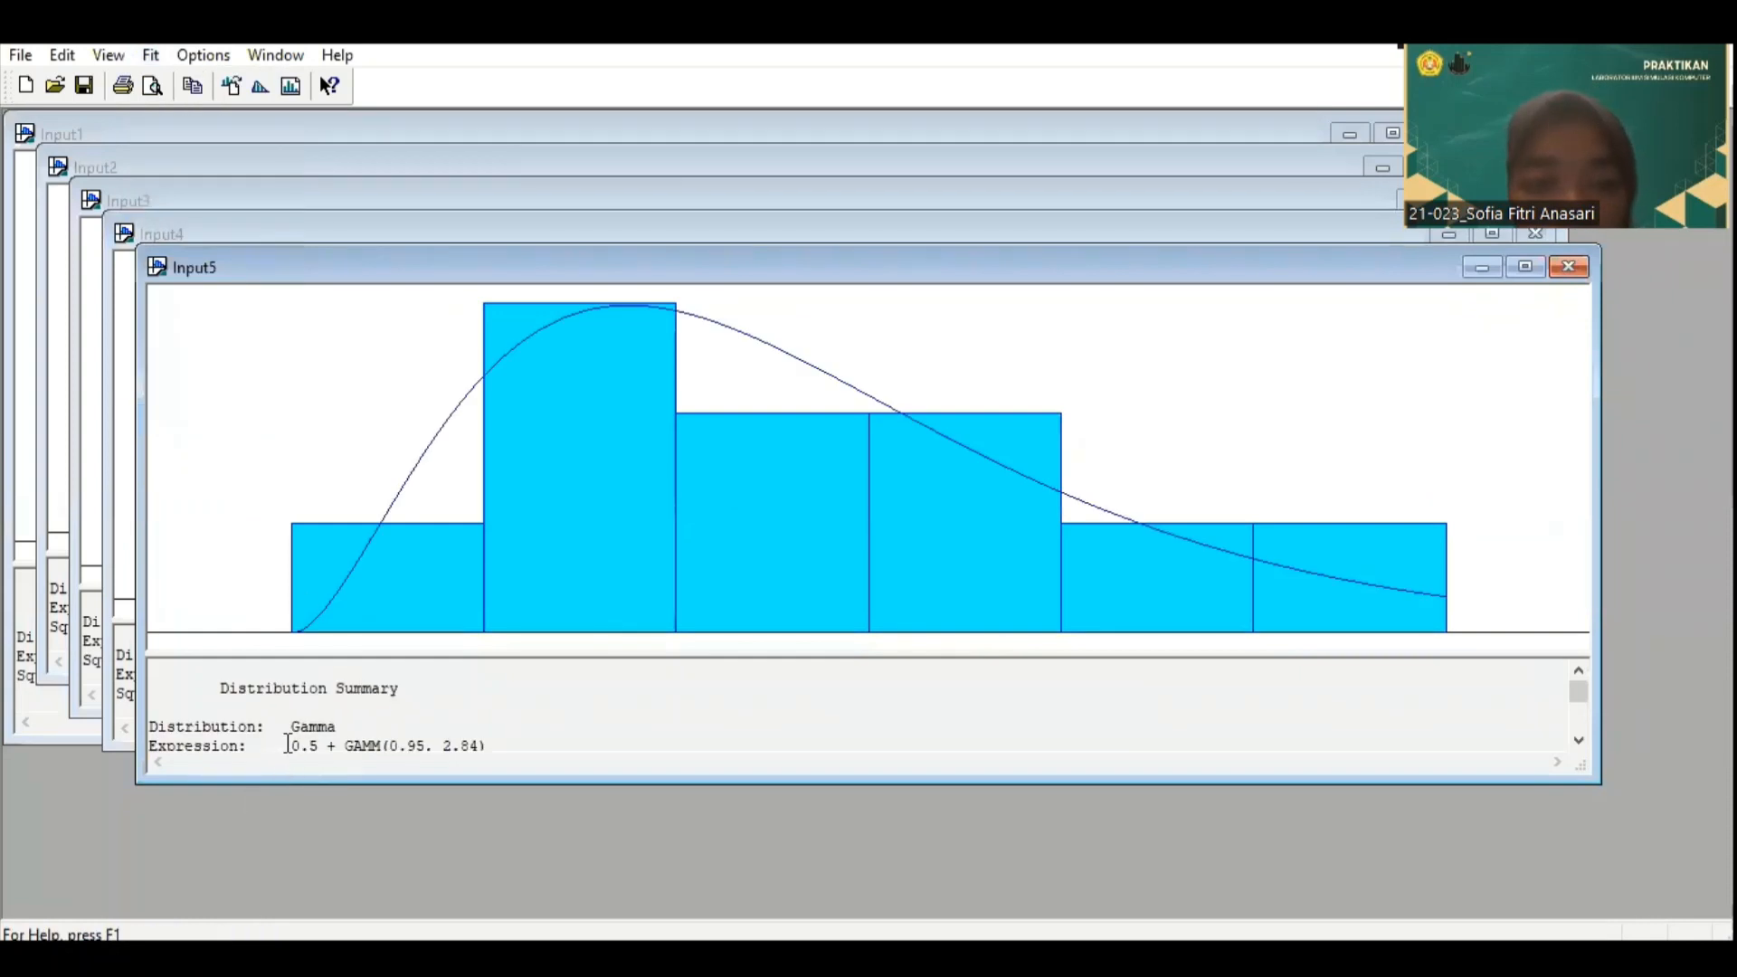
{"action": "left_click_drag", "start_coordinate": [441, 722], "coordinate": [488, 665]}
{"action": "left_click", "coordinate": [298, 669]}
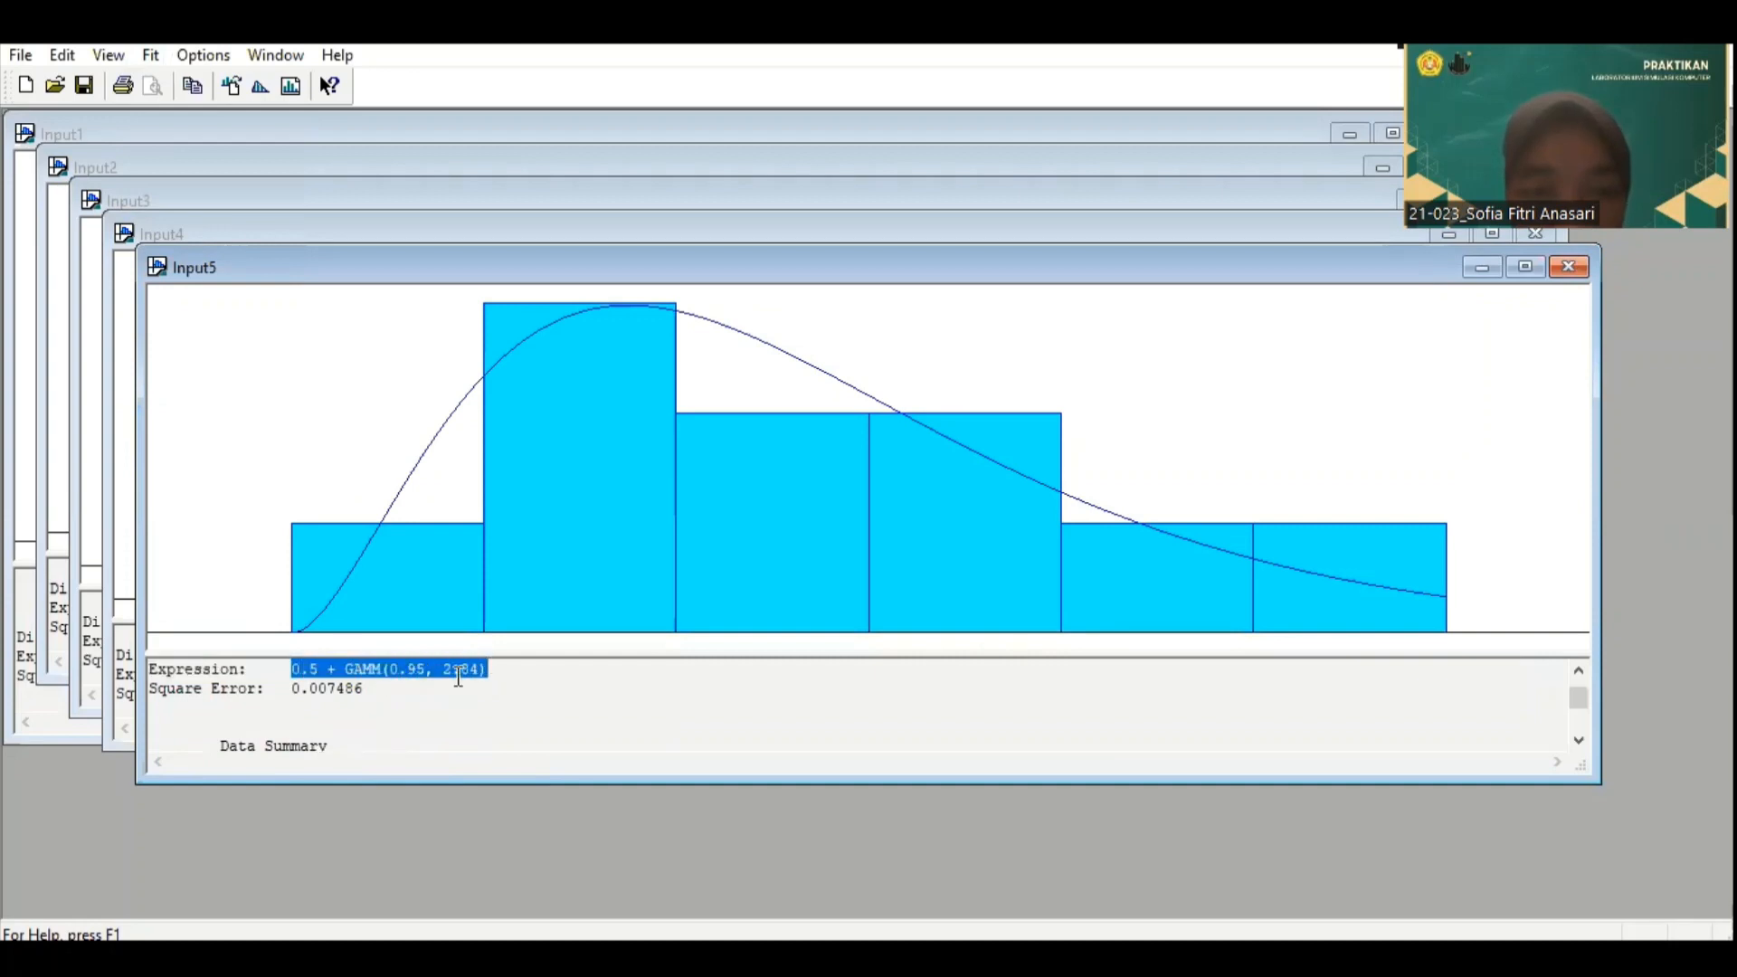
{"action": "right_click", "coordinate": [458, 674]}
{"action": "left_click", "coordinate": [554, 472]}
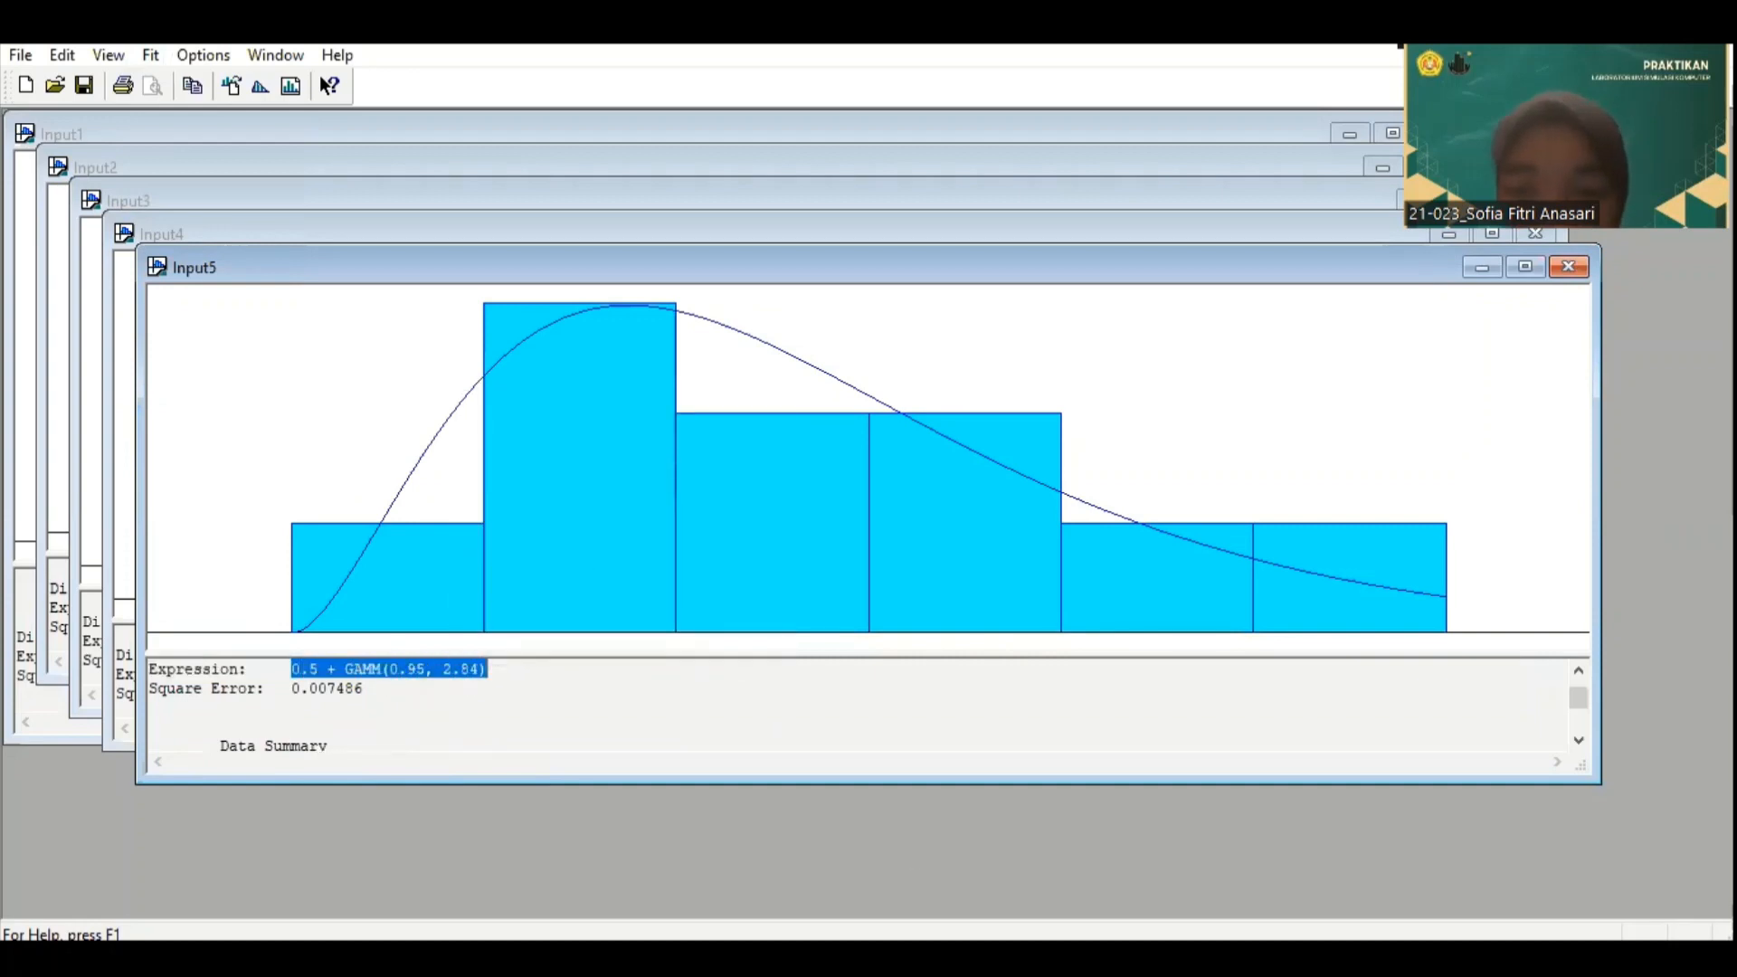
{"action": "left_click", "coordinate": [1173, 959]}
{"action": "left_click", "coordinate": [1023, 860]}
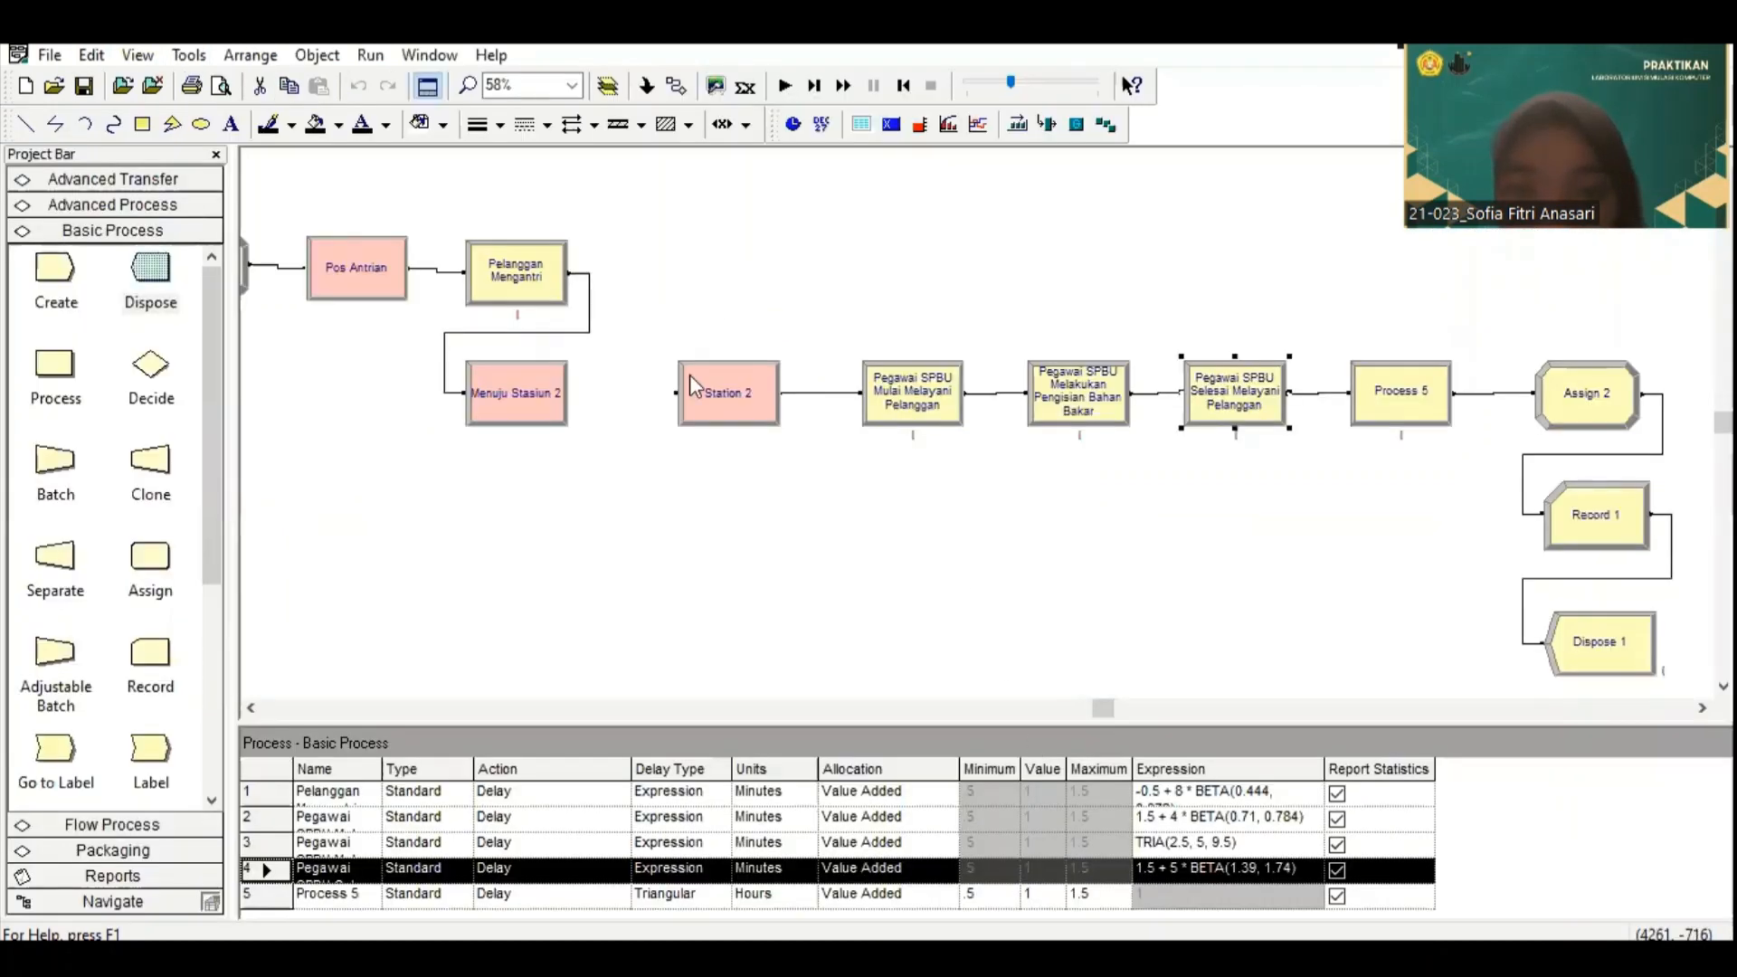
Step: Rename the Process 5 module "Pelanggan Melakukan Pembayaran"
{"action": "double_click", "coordinate": [1409, 398]}
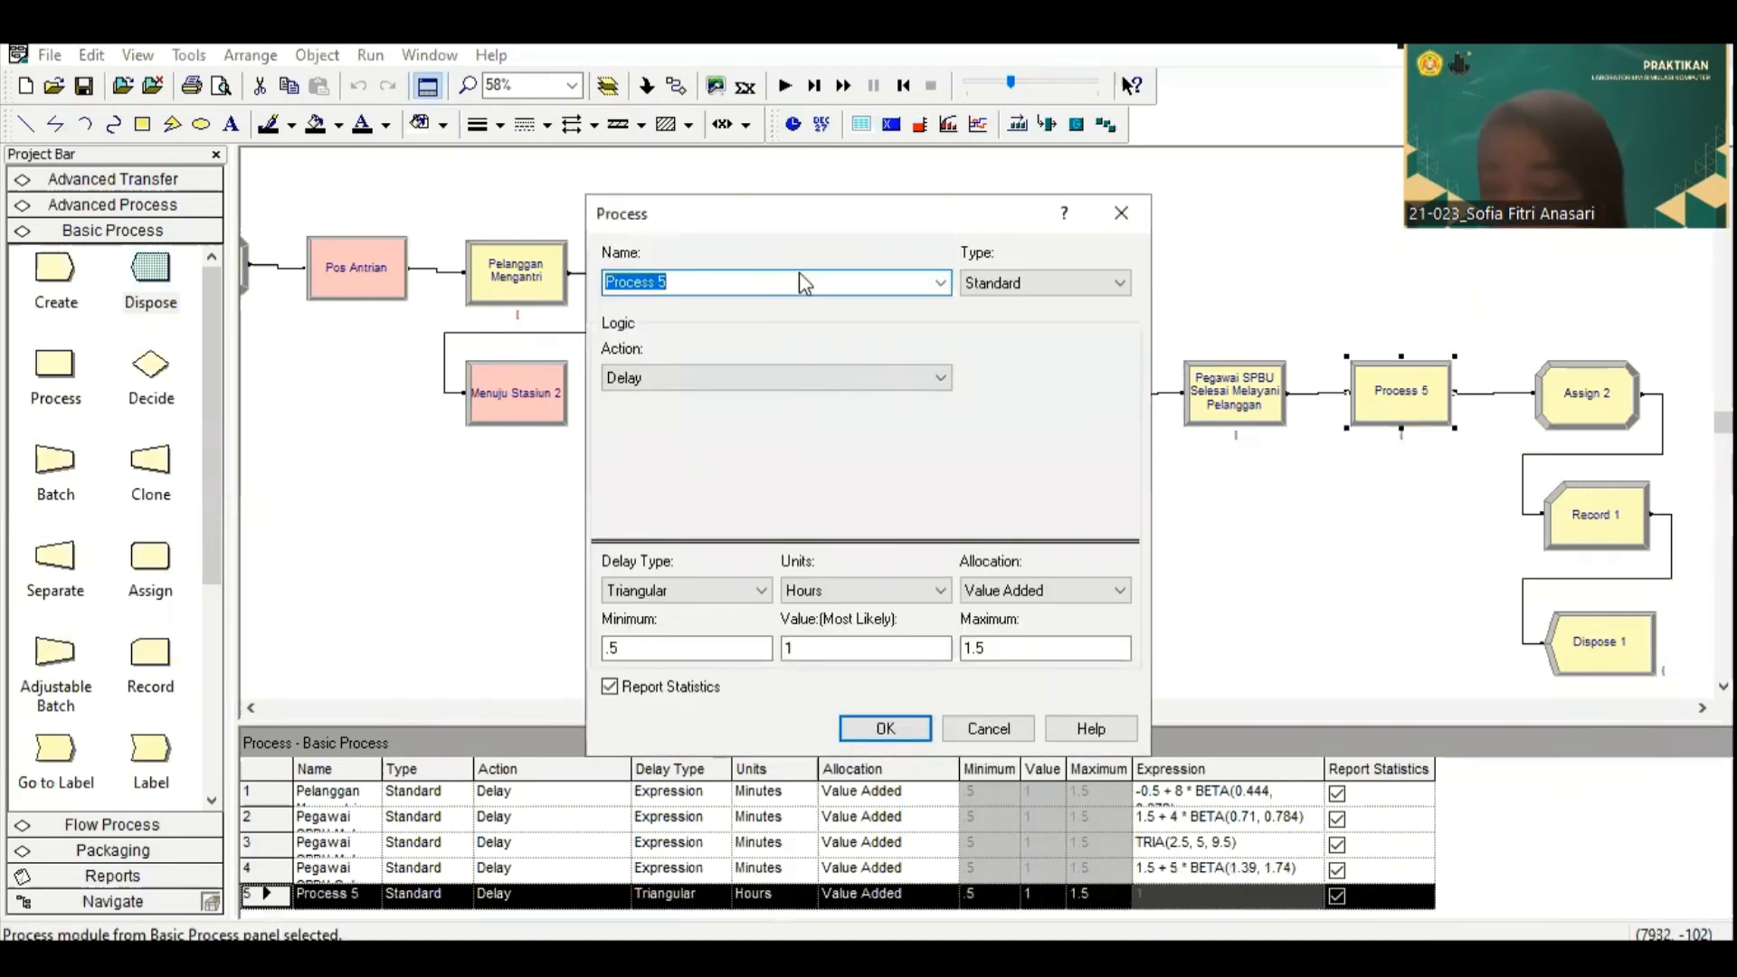
{"action": "type", "text": "P"}
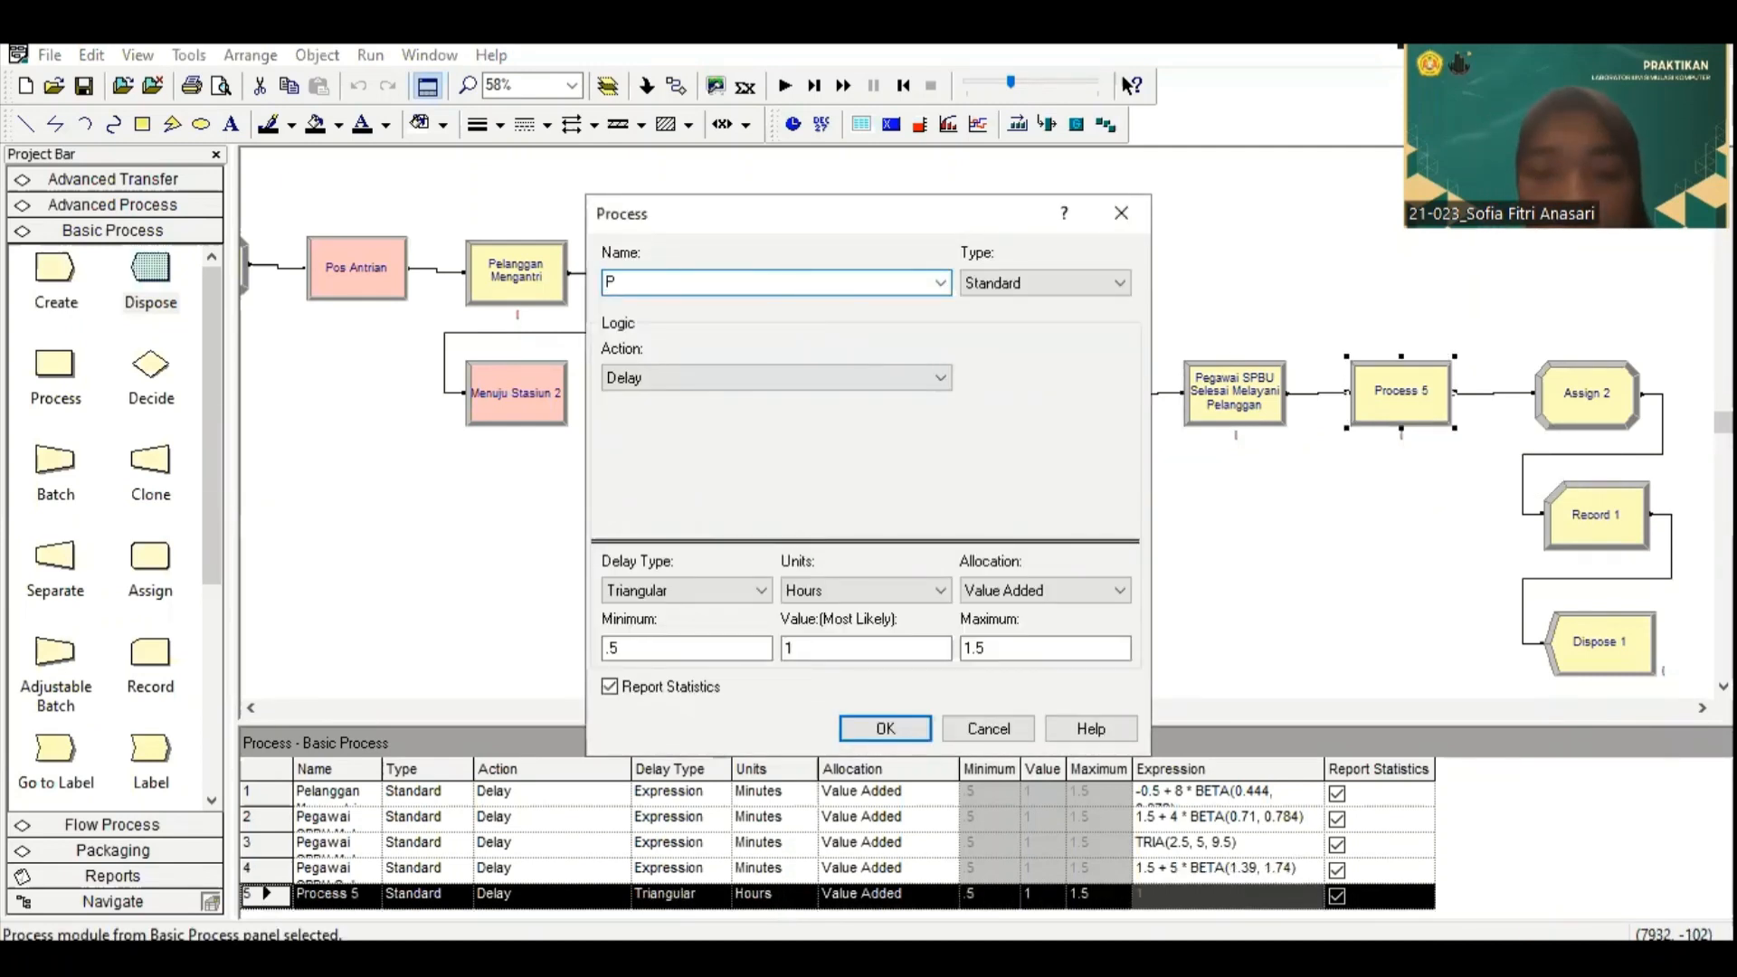
{"action": "type", "text": "elanggan Melakukan Pembayaran"}
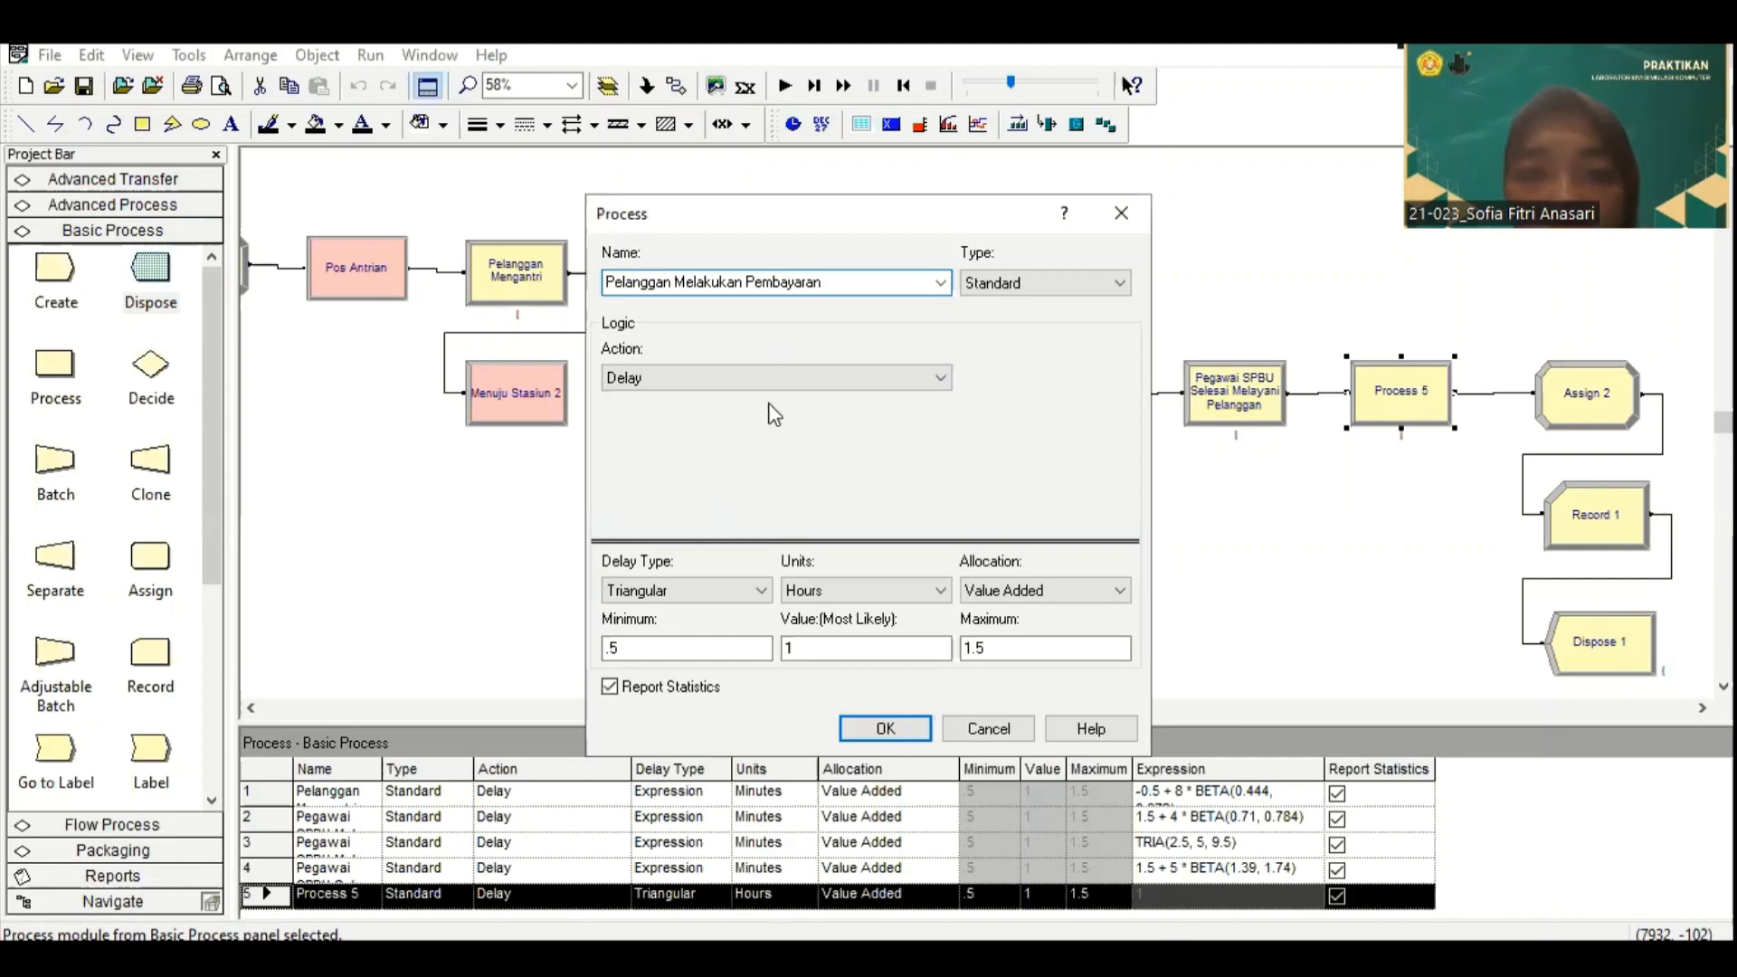
Step: Give the payment process an Expression delay in Minutes, paste 0.5 + GAMM(0.95, 2.84) as its expression, and accept the settings
{"action": "left_click", "coordinate": [758, 590]}
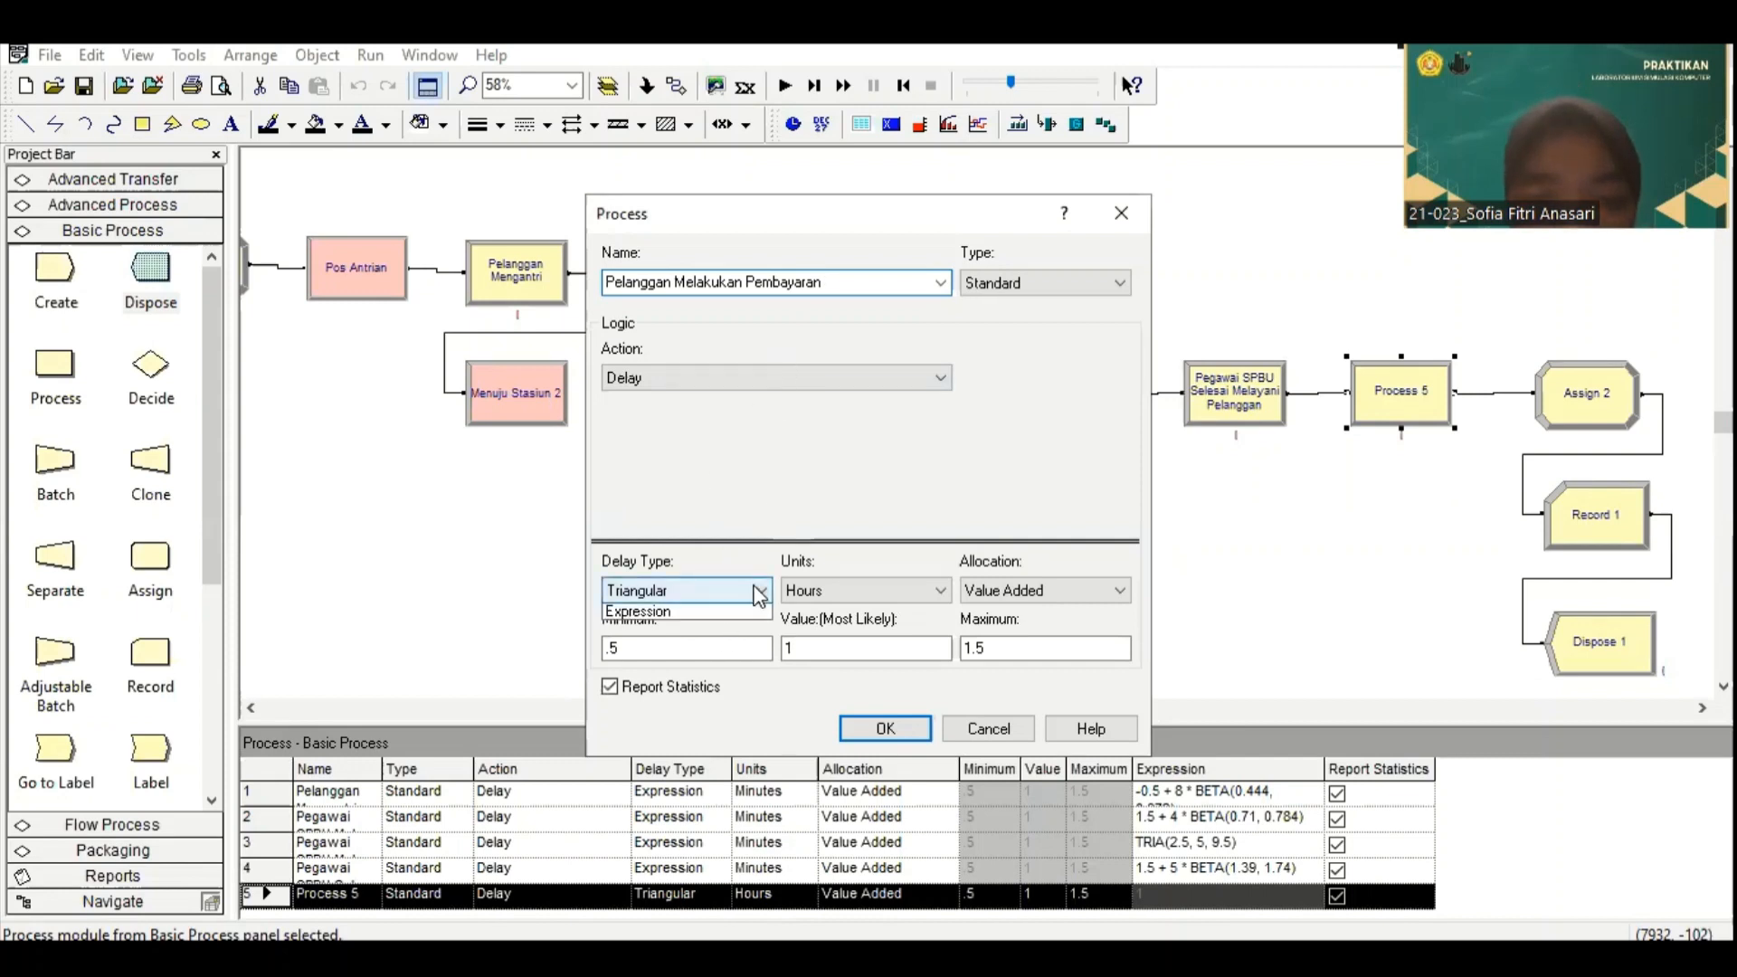
{"action": "left_click", "coordinate": [641, 683]}
{"action": "left_click", "coordinate": [933, 597]}
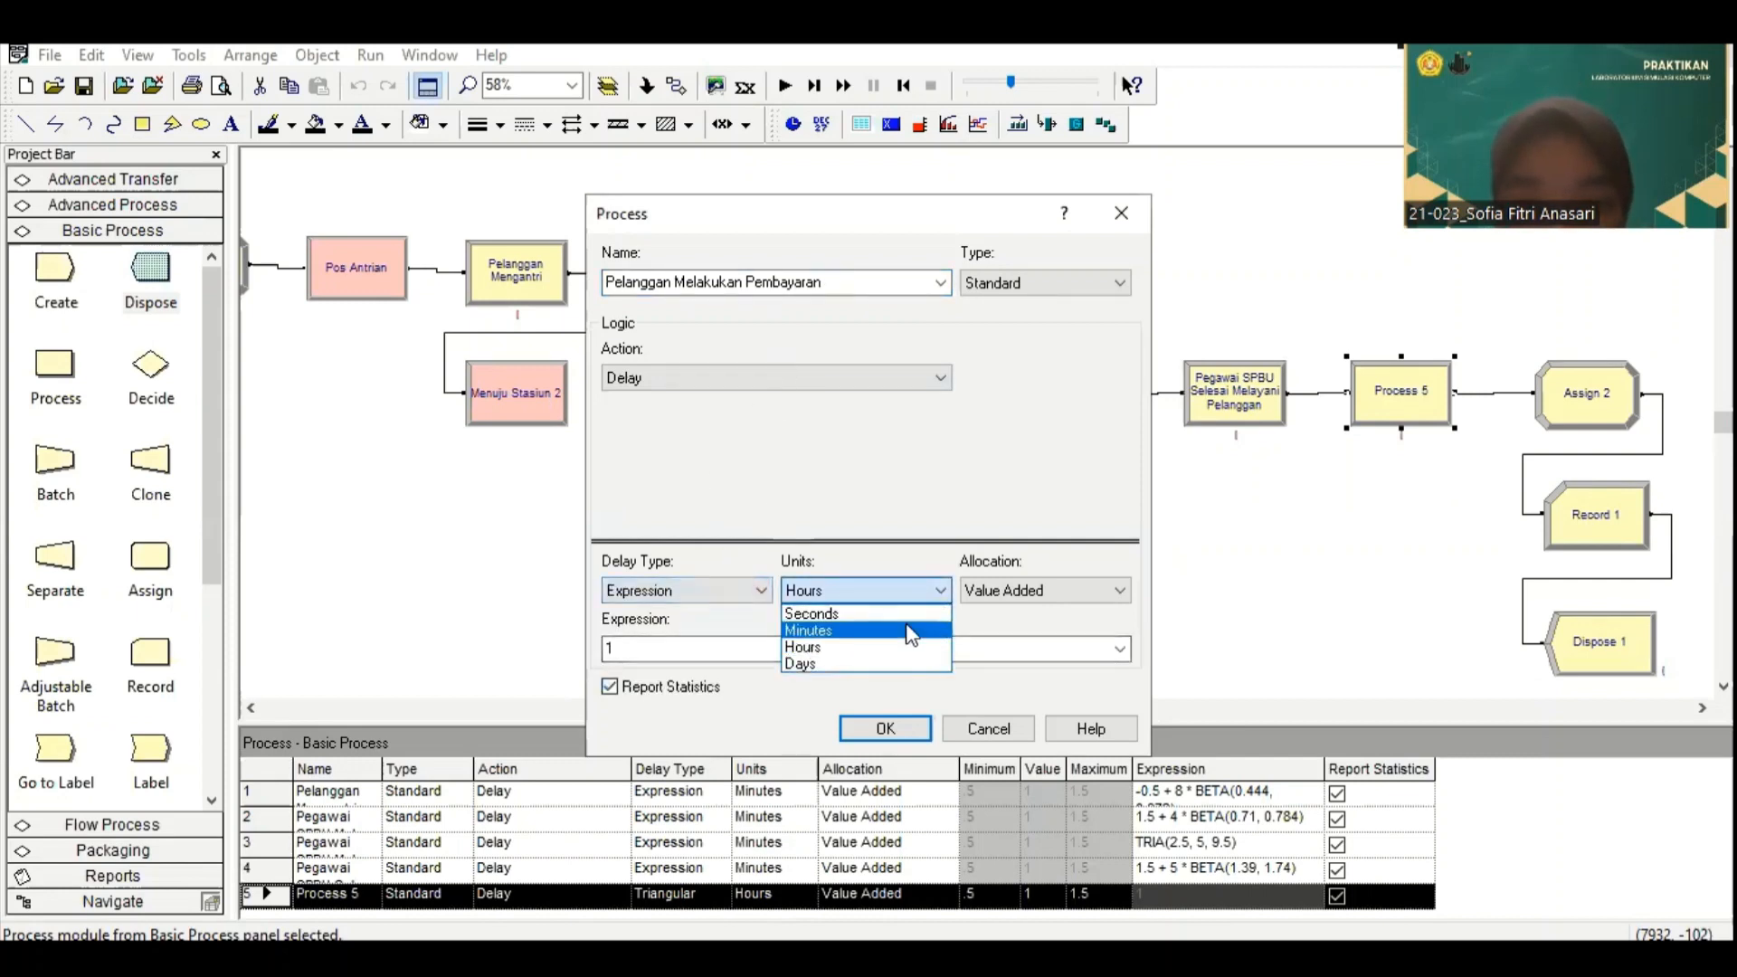
{"action": "left_click", "coordinate": [918, 630]}
{"action": "left_click", "coordinate": [743, 650]}
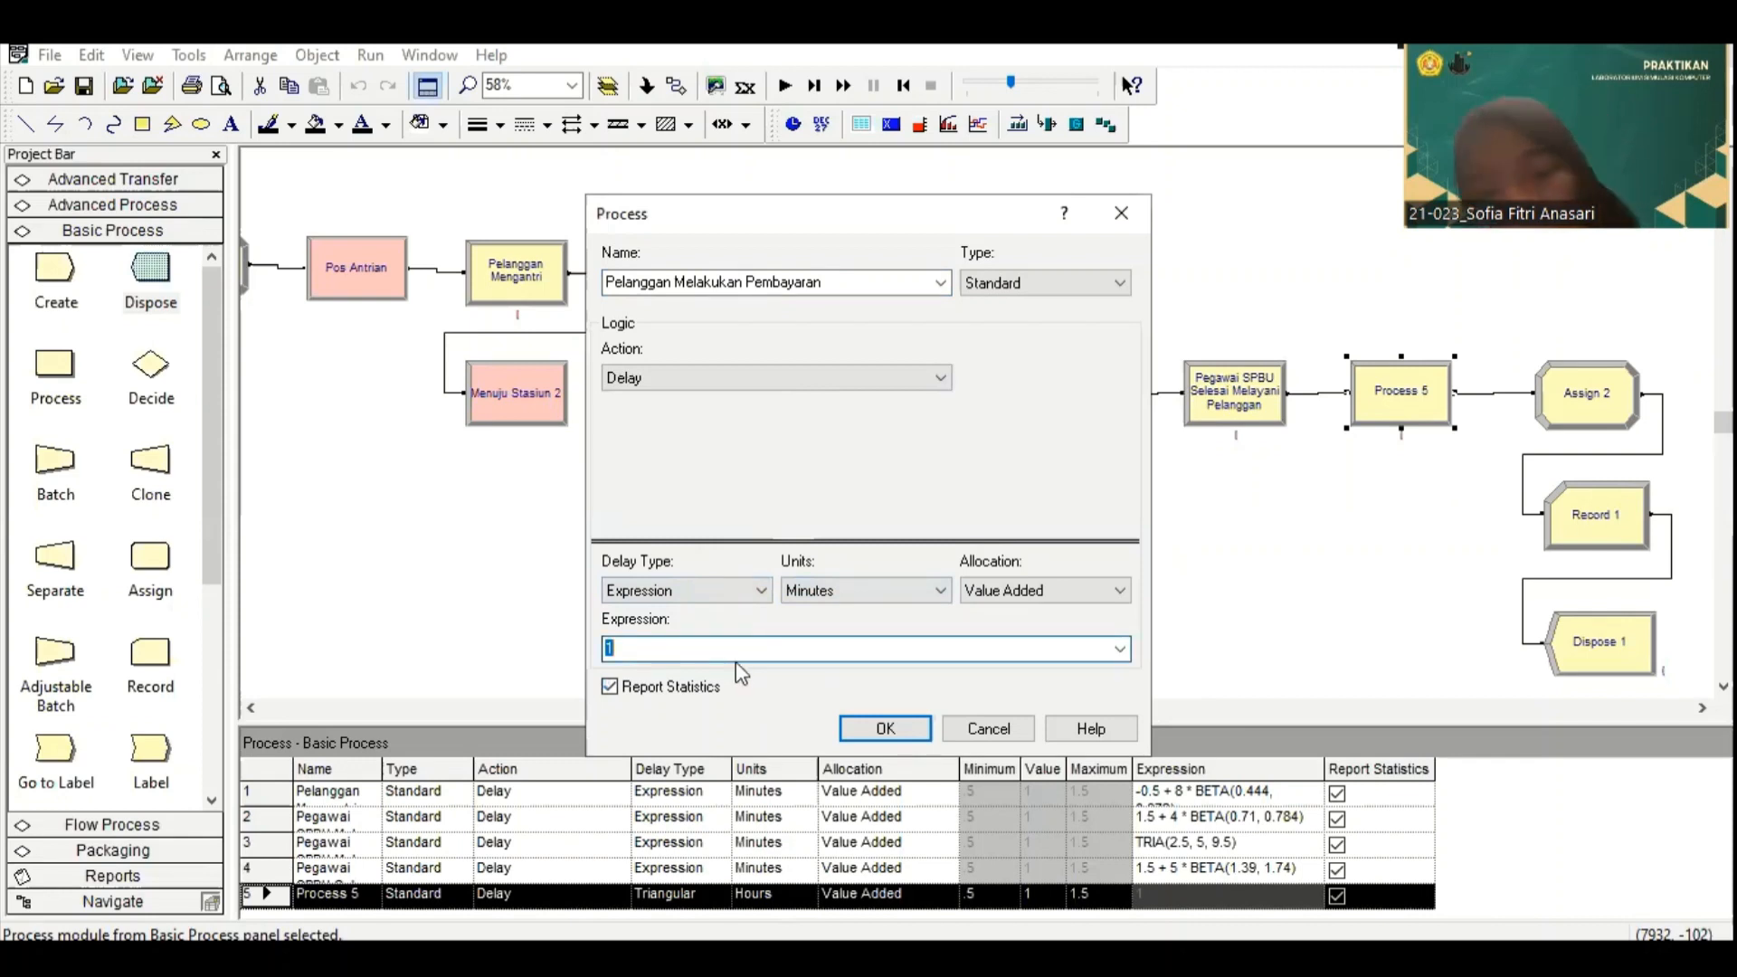
{"action": "key", "text": "ctrl+v"}
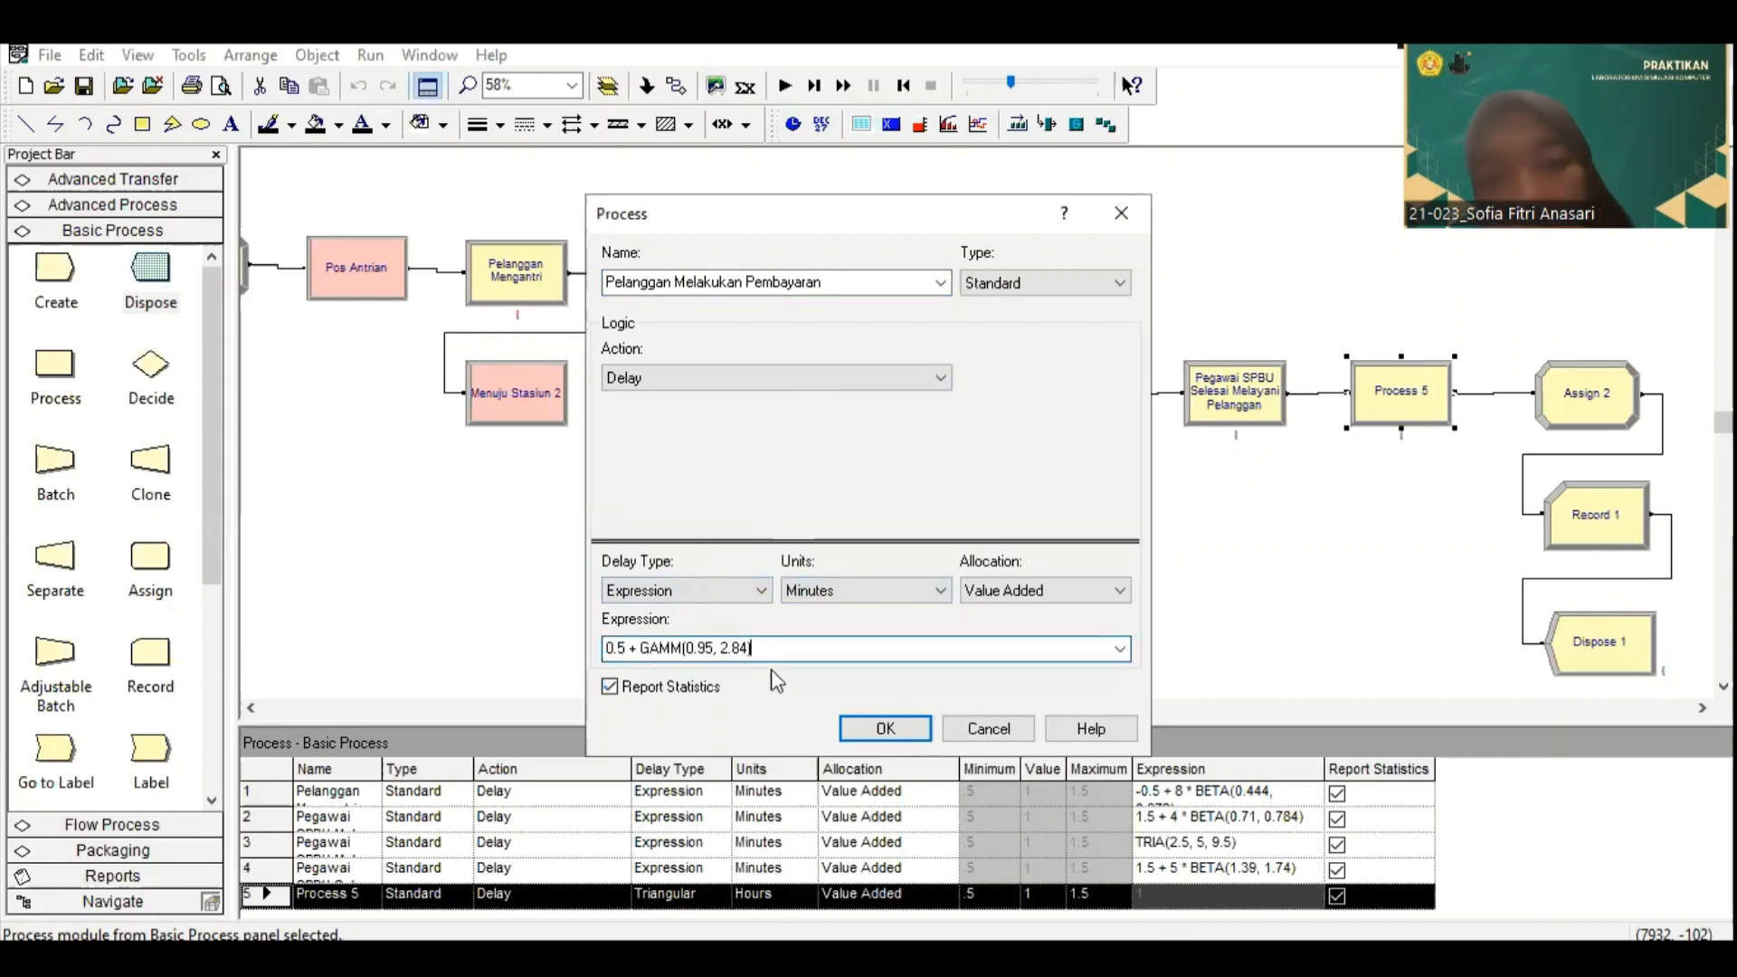
{"action": "left_click", "coordinate": [883, 730]}
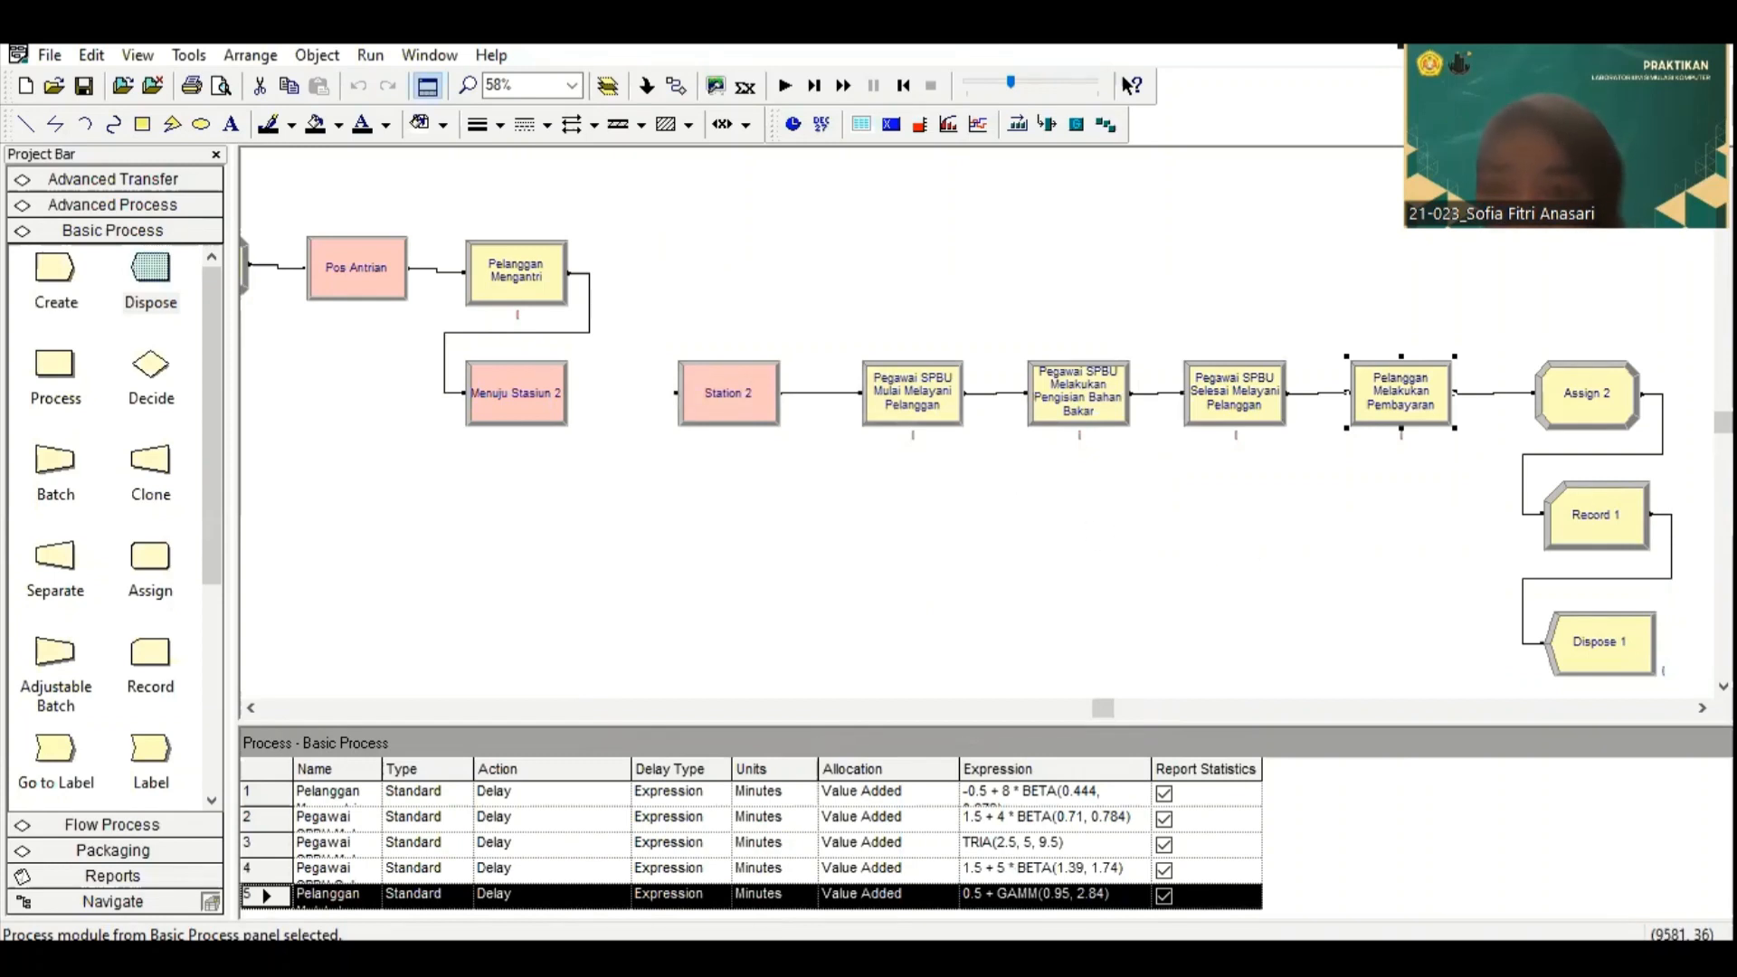
Step: Add an Entity Type assignment for Entity 1 to the Assign 2 module and accept it
{"action": "left_click", "coordinate": [1583, 396]}
{"action": "double_click", "coordinate": [1583, 396]}
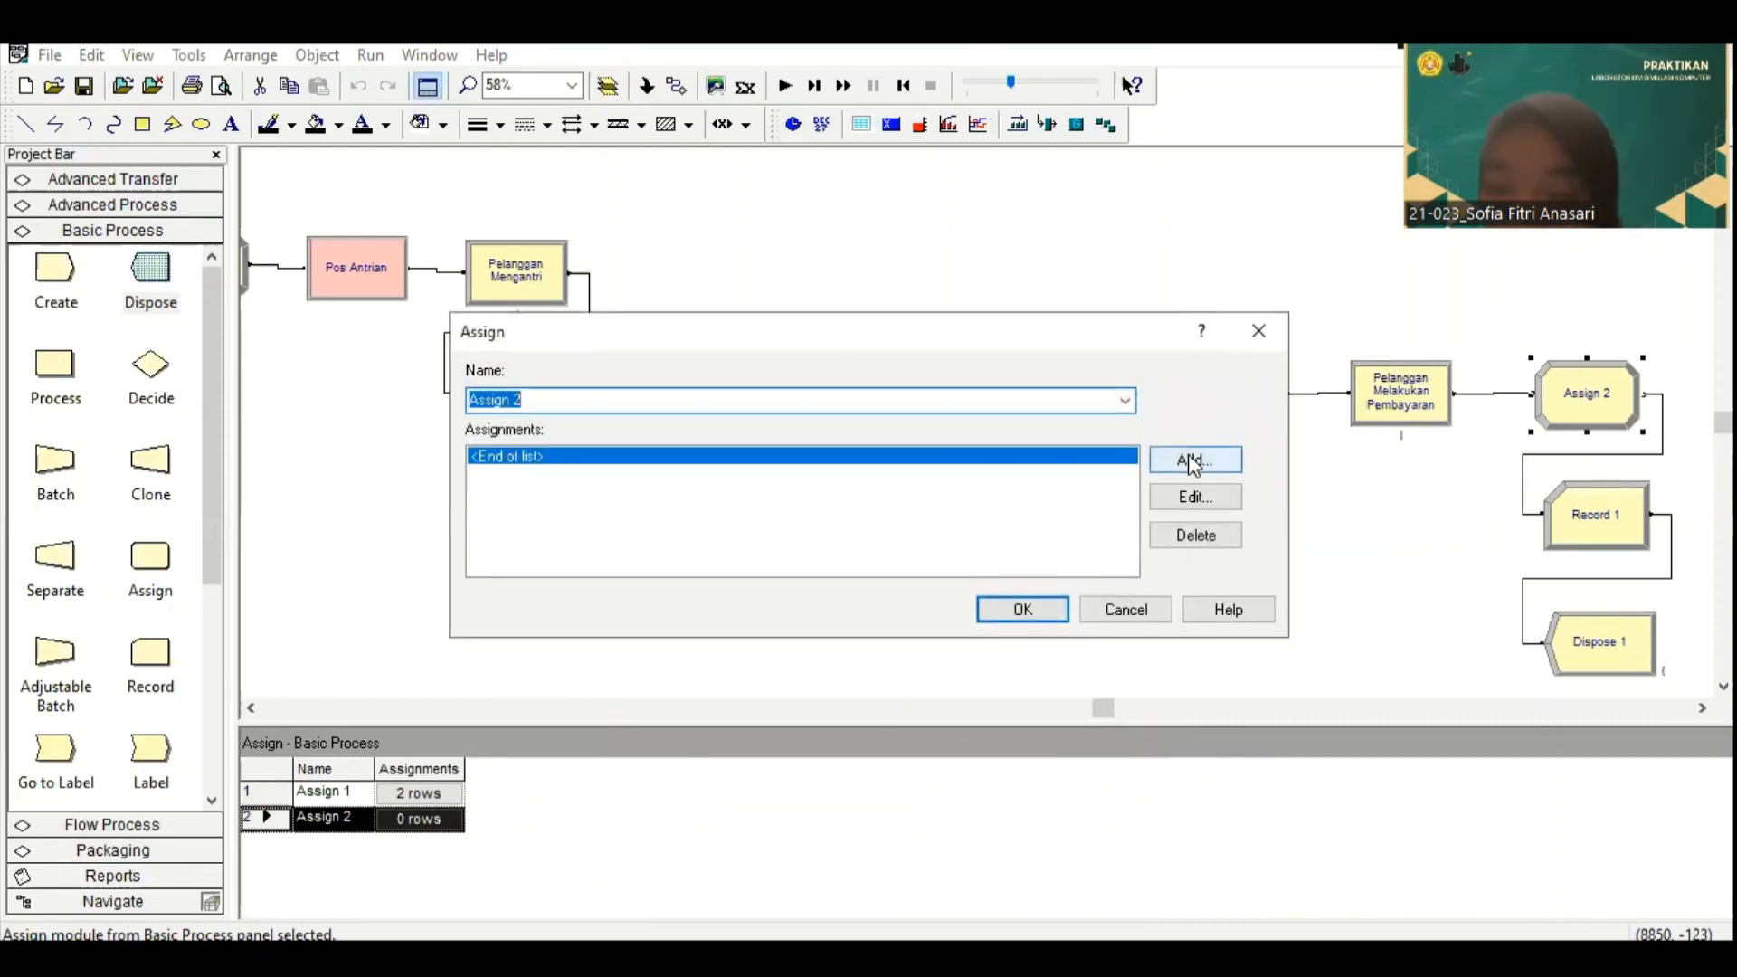
{"action": "left_click", "coordinate": [1193, 462]}
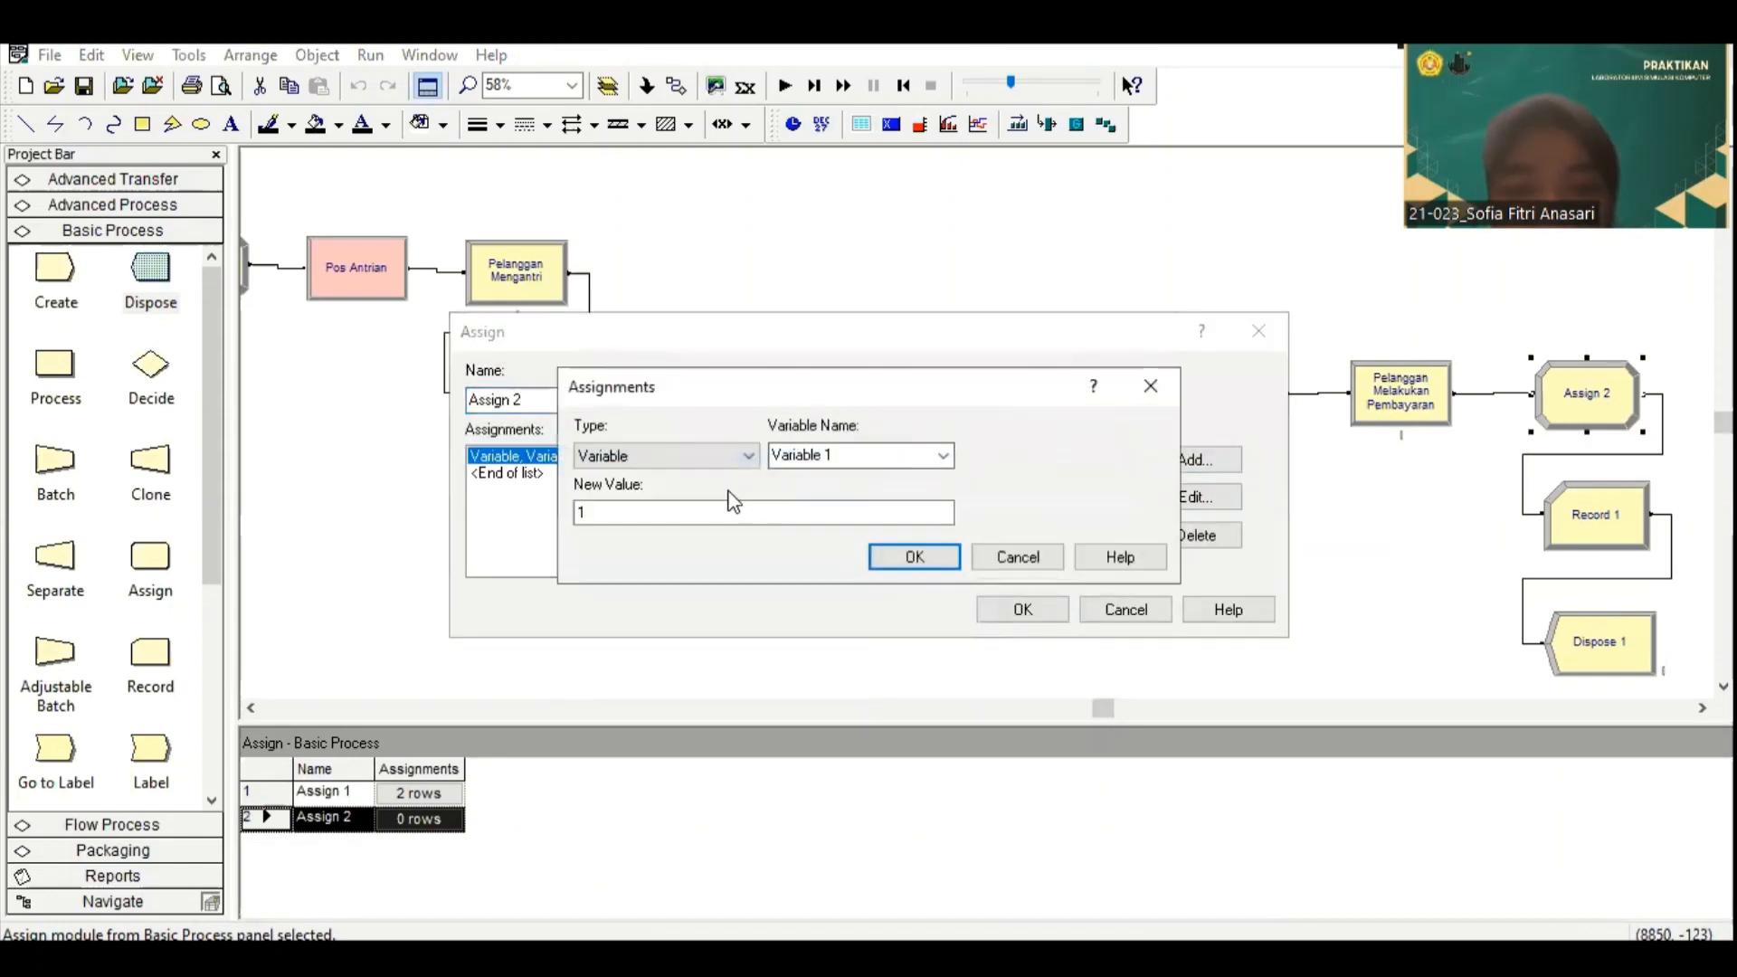
{"action": "left_click", "coordinate": [750, 458]}
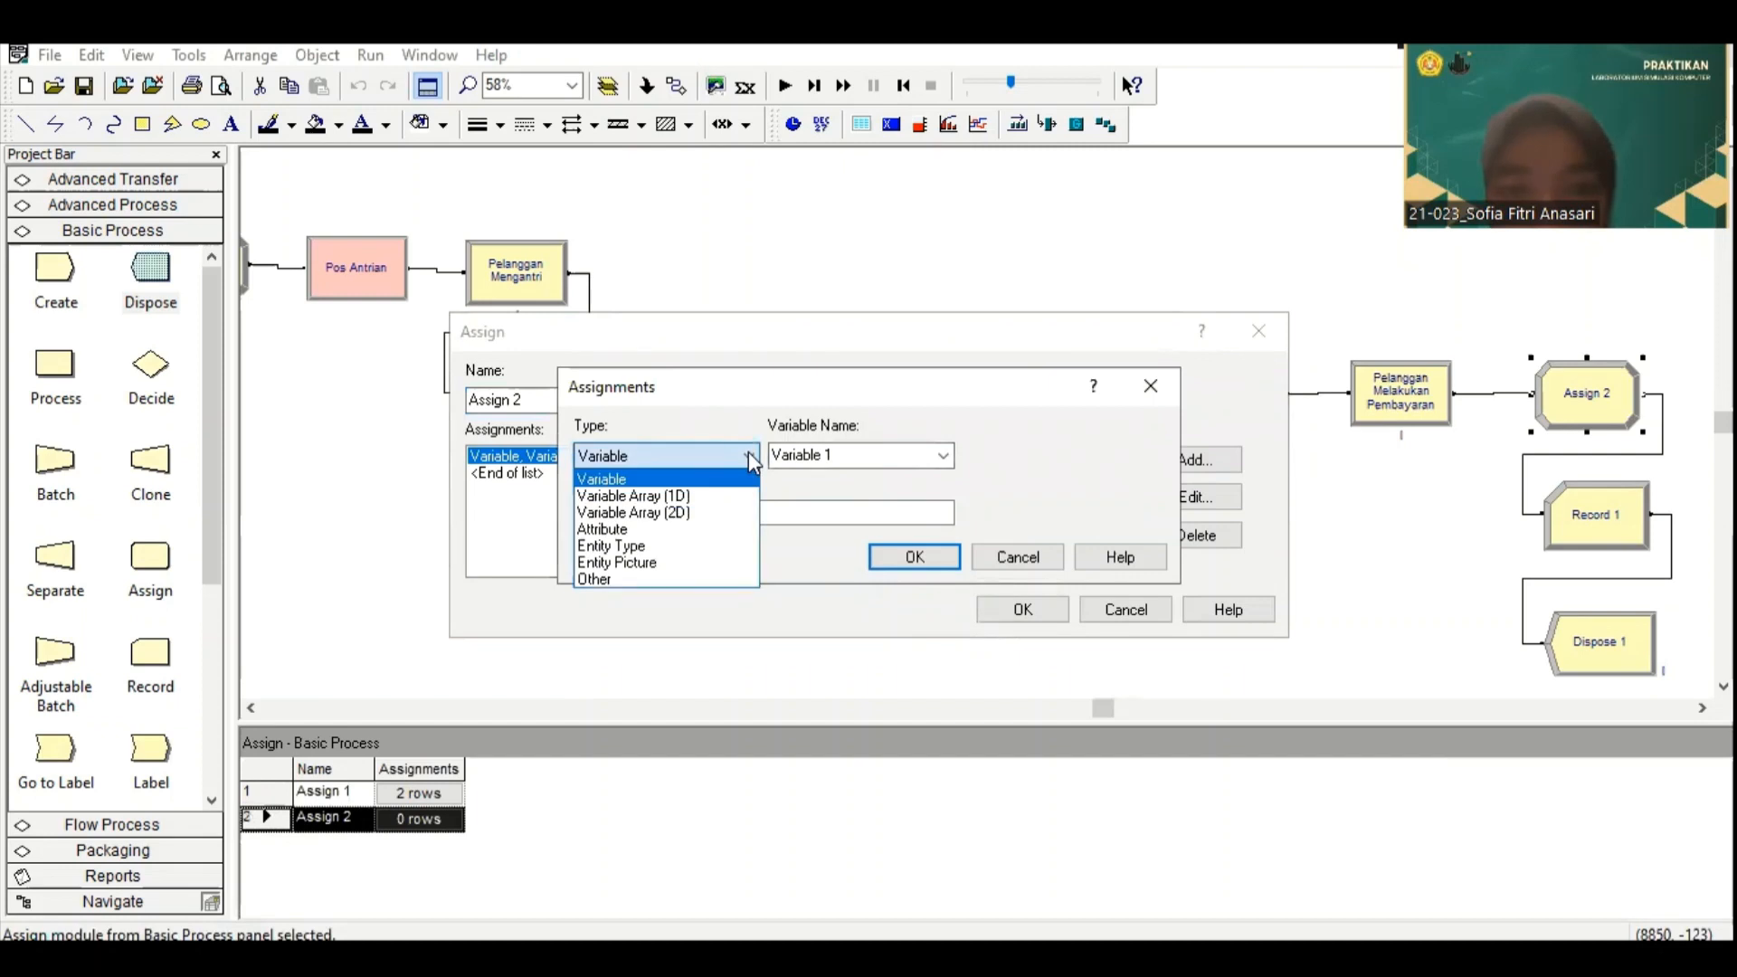
{"action": "left_click", "coordinate": [654, 546]}
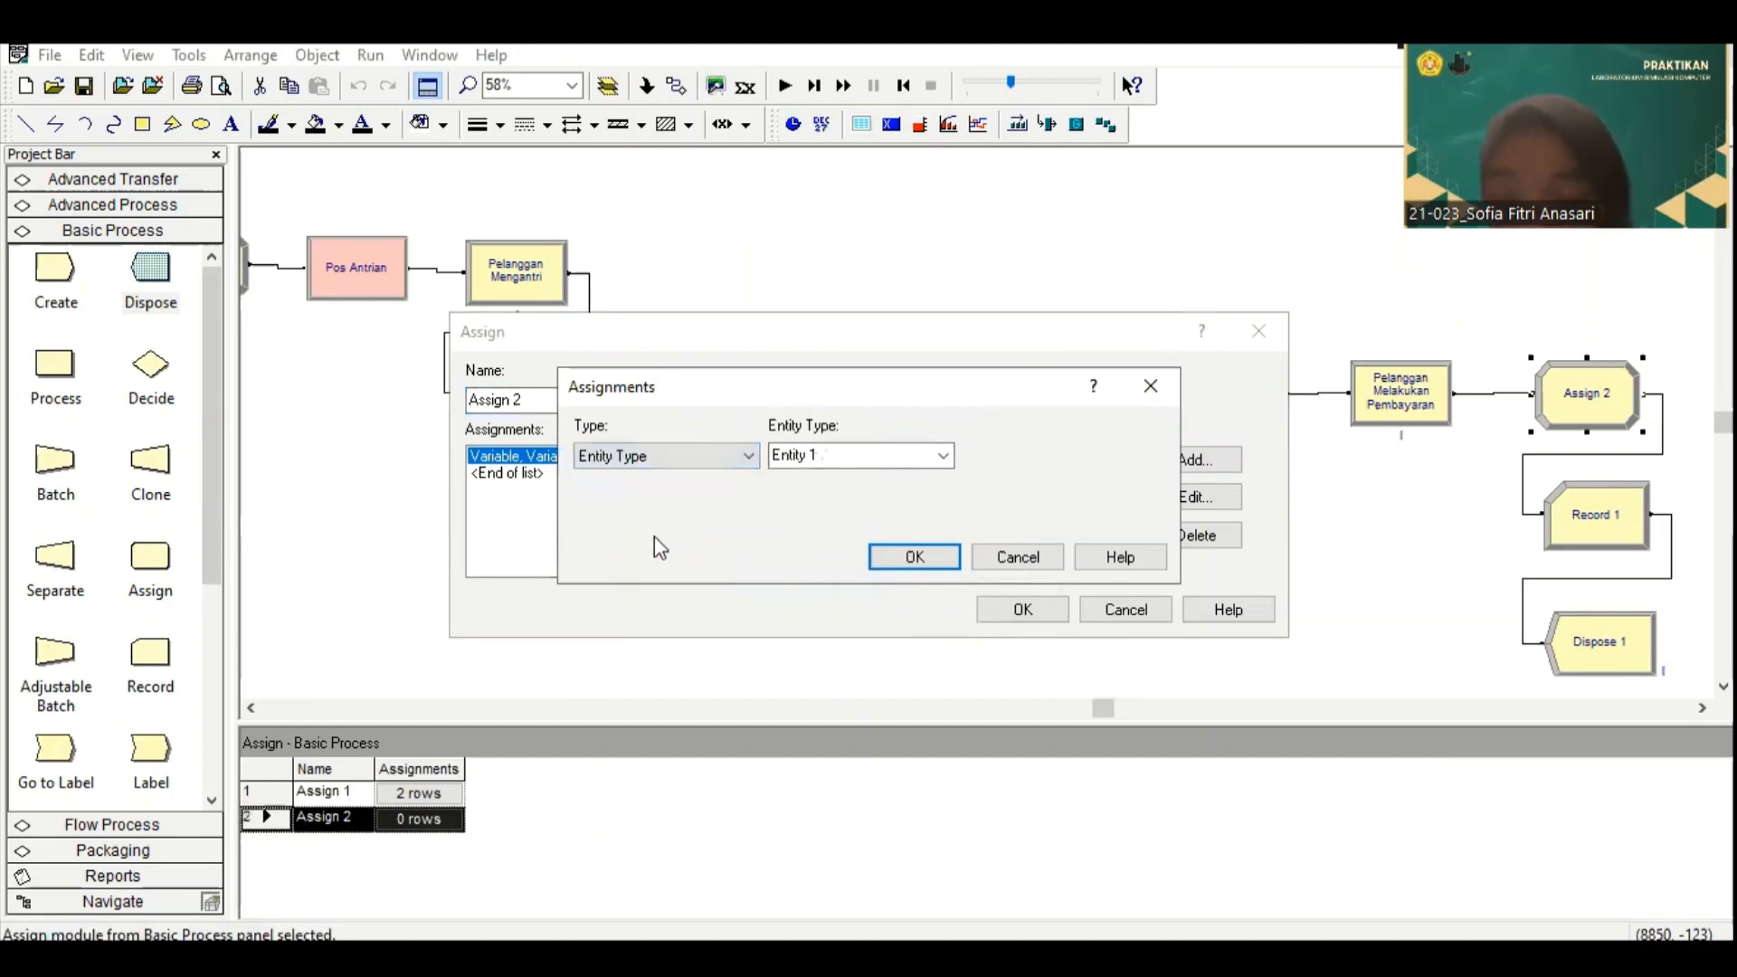
{"action": "left_click", "coordinate": [929, 559]}
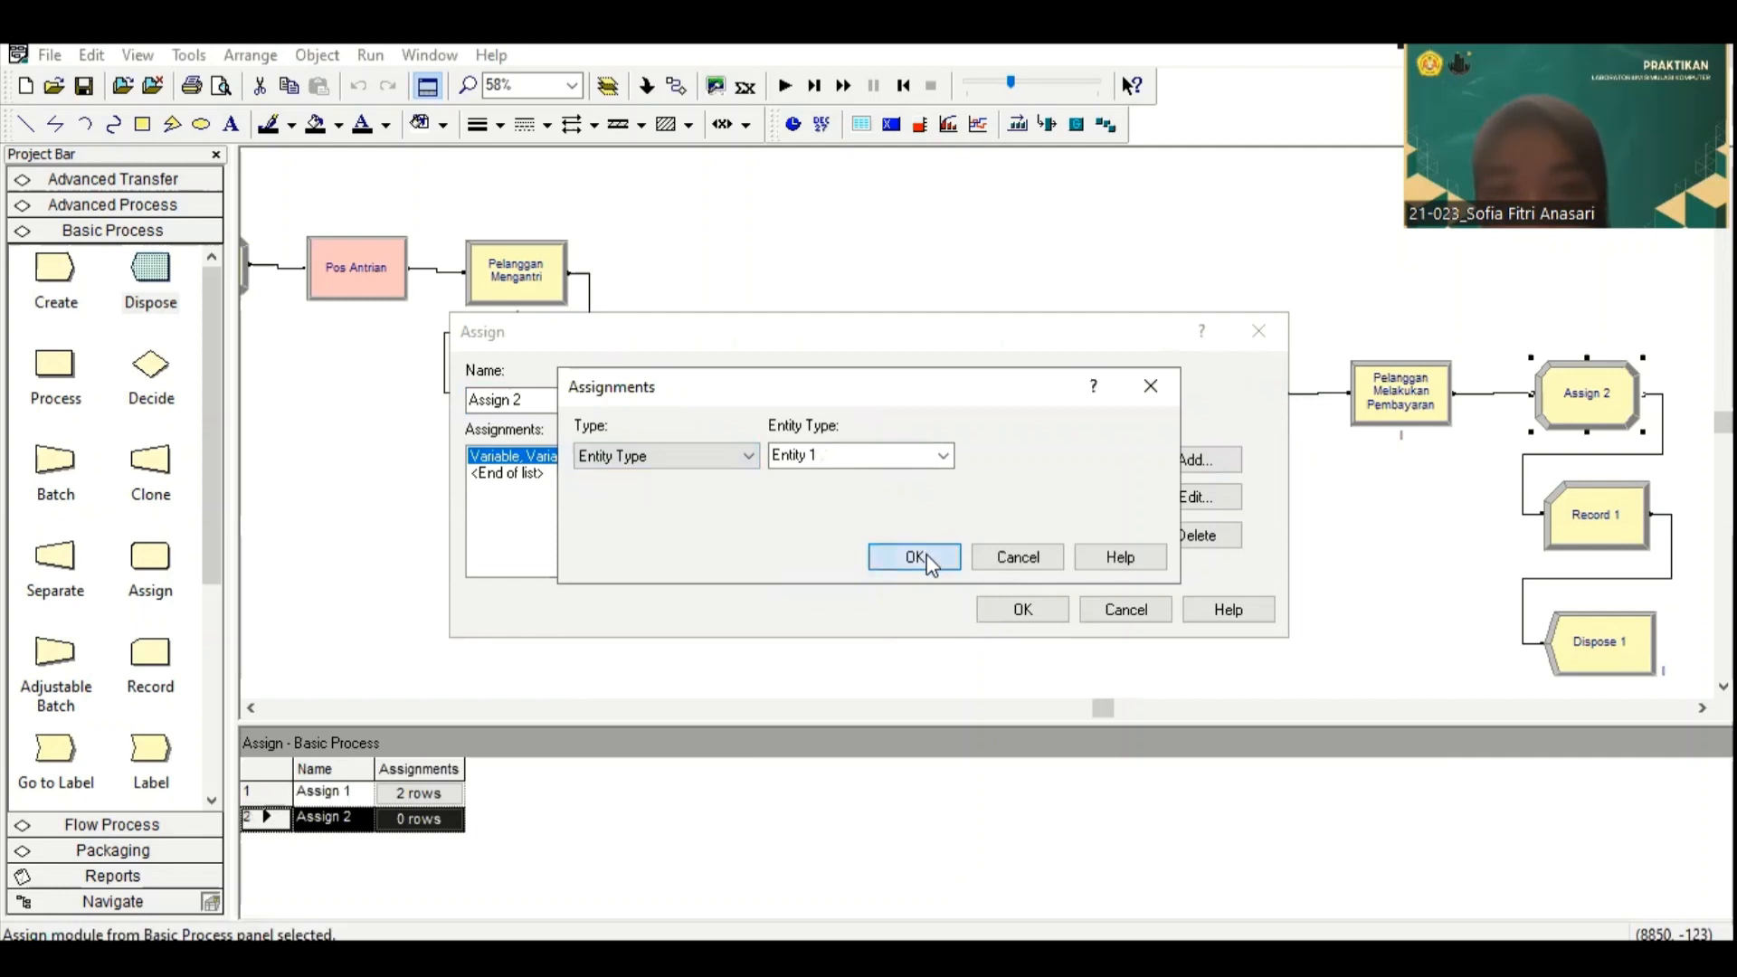
{"action": "left_click", "coordinate": [1029, 601]}
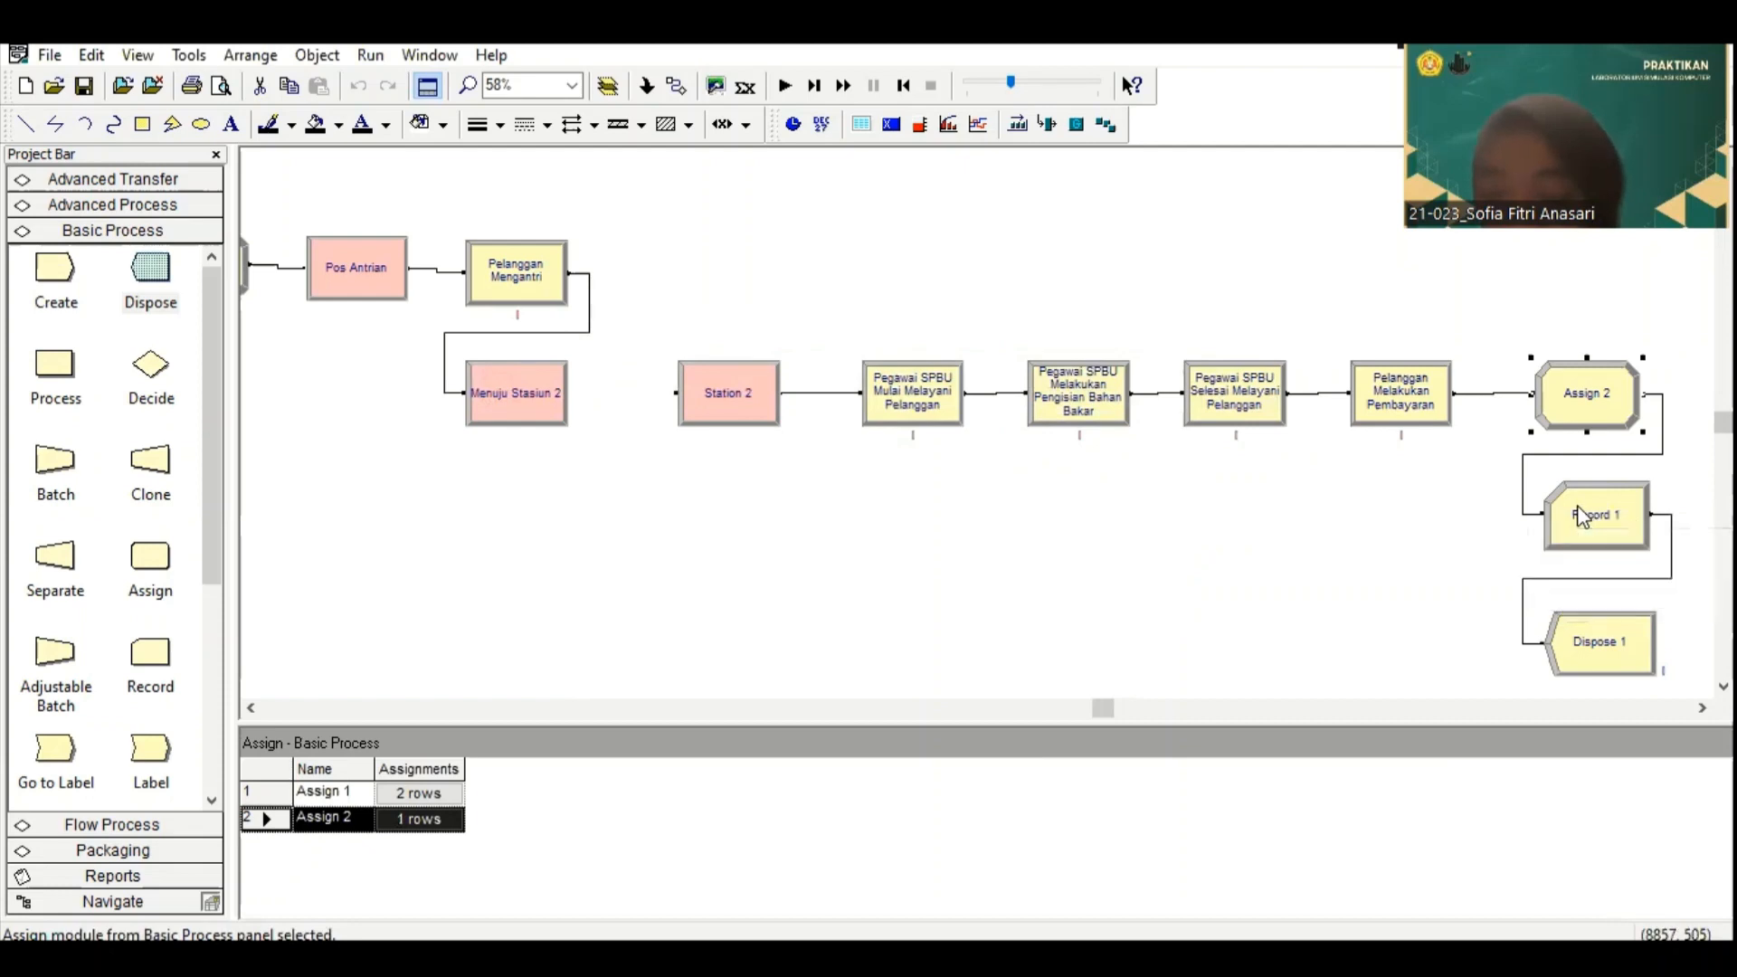
Step: Add a Count statistic with the counter name "Waktu Total 1" to the Record 1 module and accept it
{"action": "double_click", "coordinate": [1580, 512]}
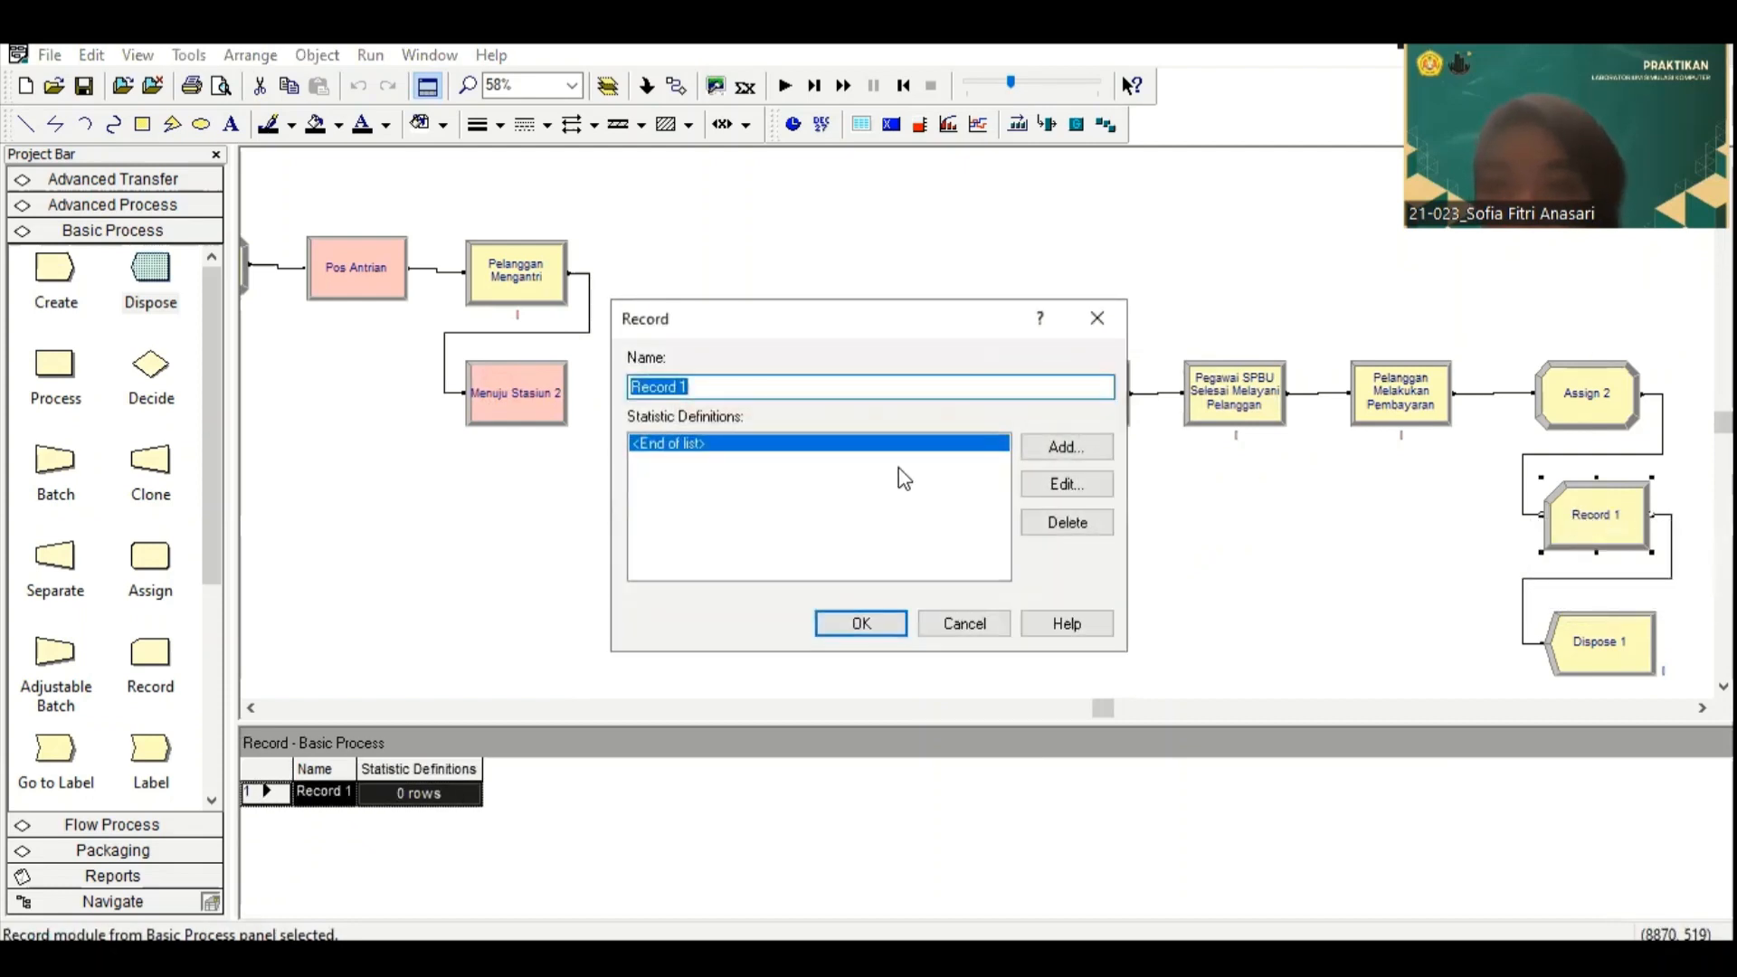
{"action": "left_click", "coordinate": [1065, 447]}
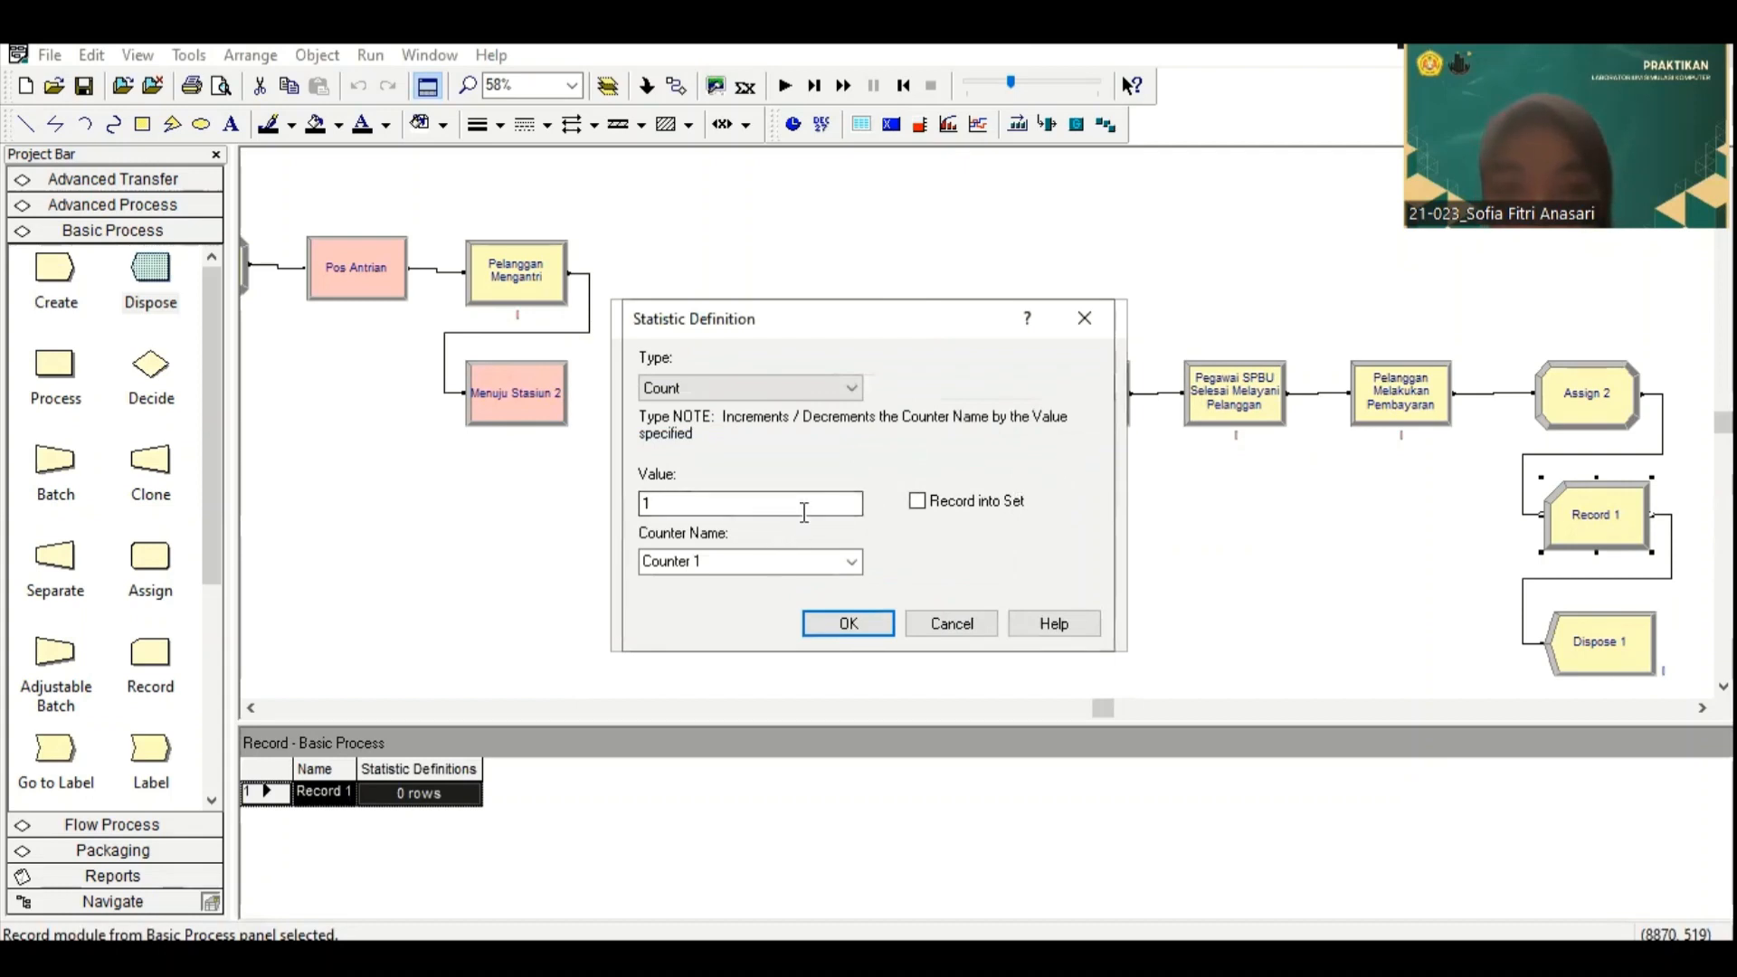
{"action": "left_click", "coordinate": [825, 560]}
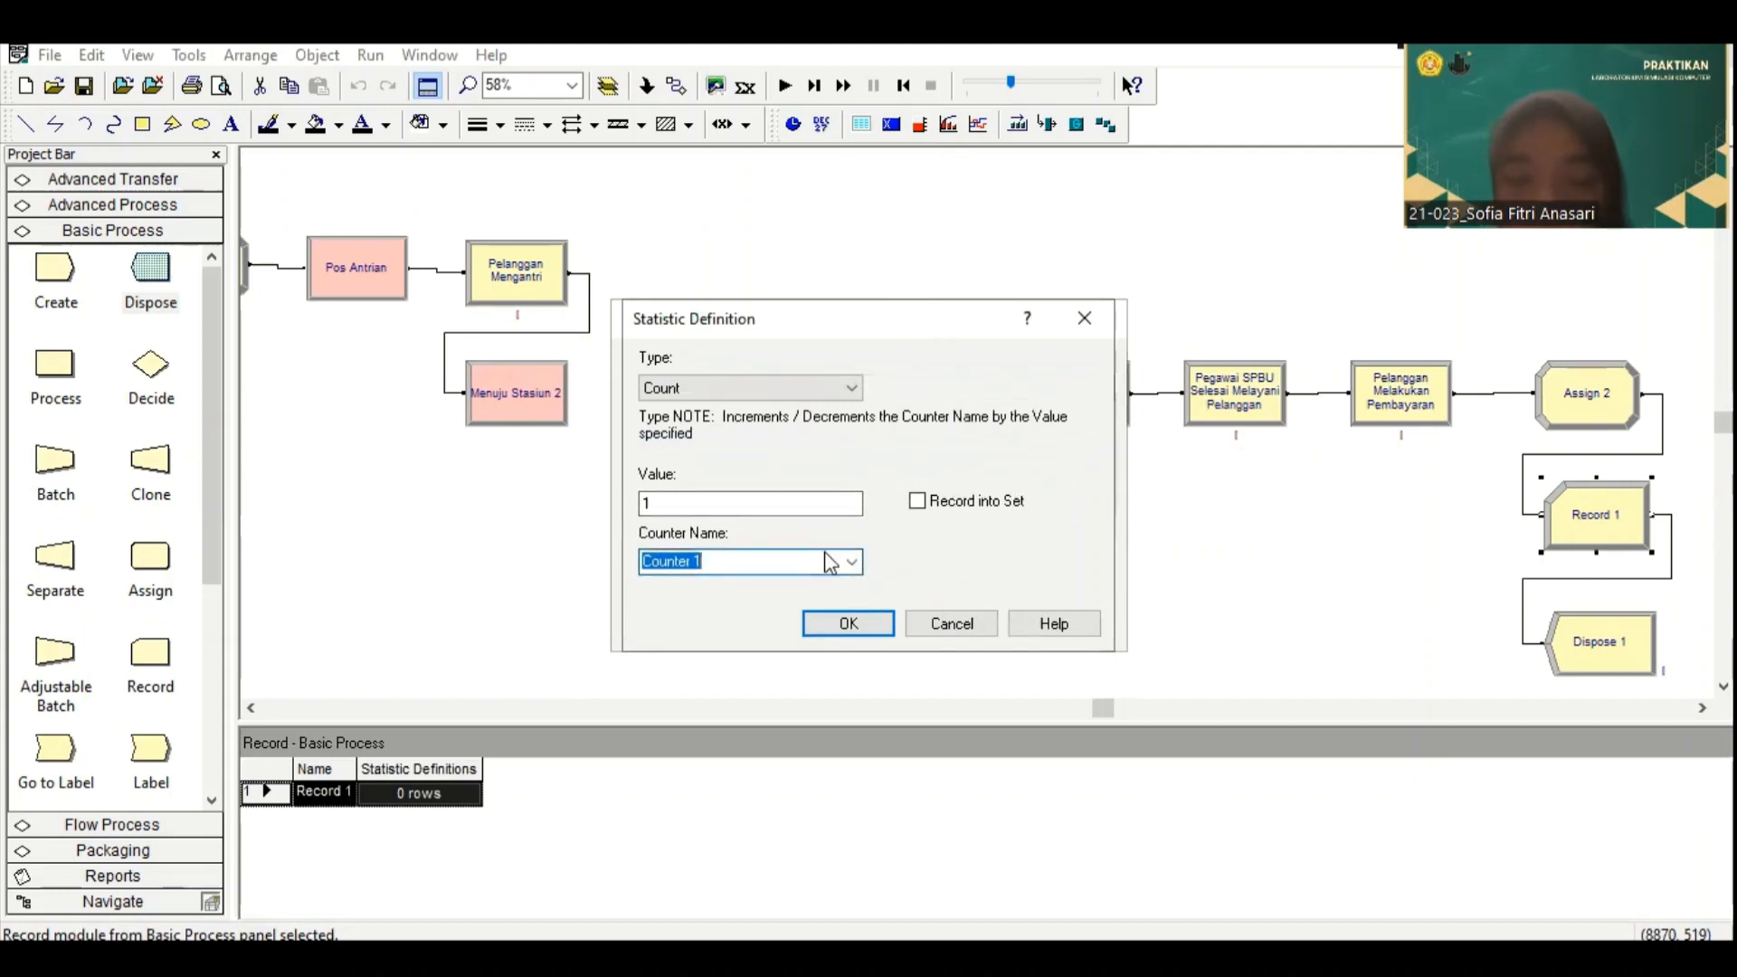
{"action": "type", "text": "Wak"}
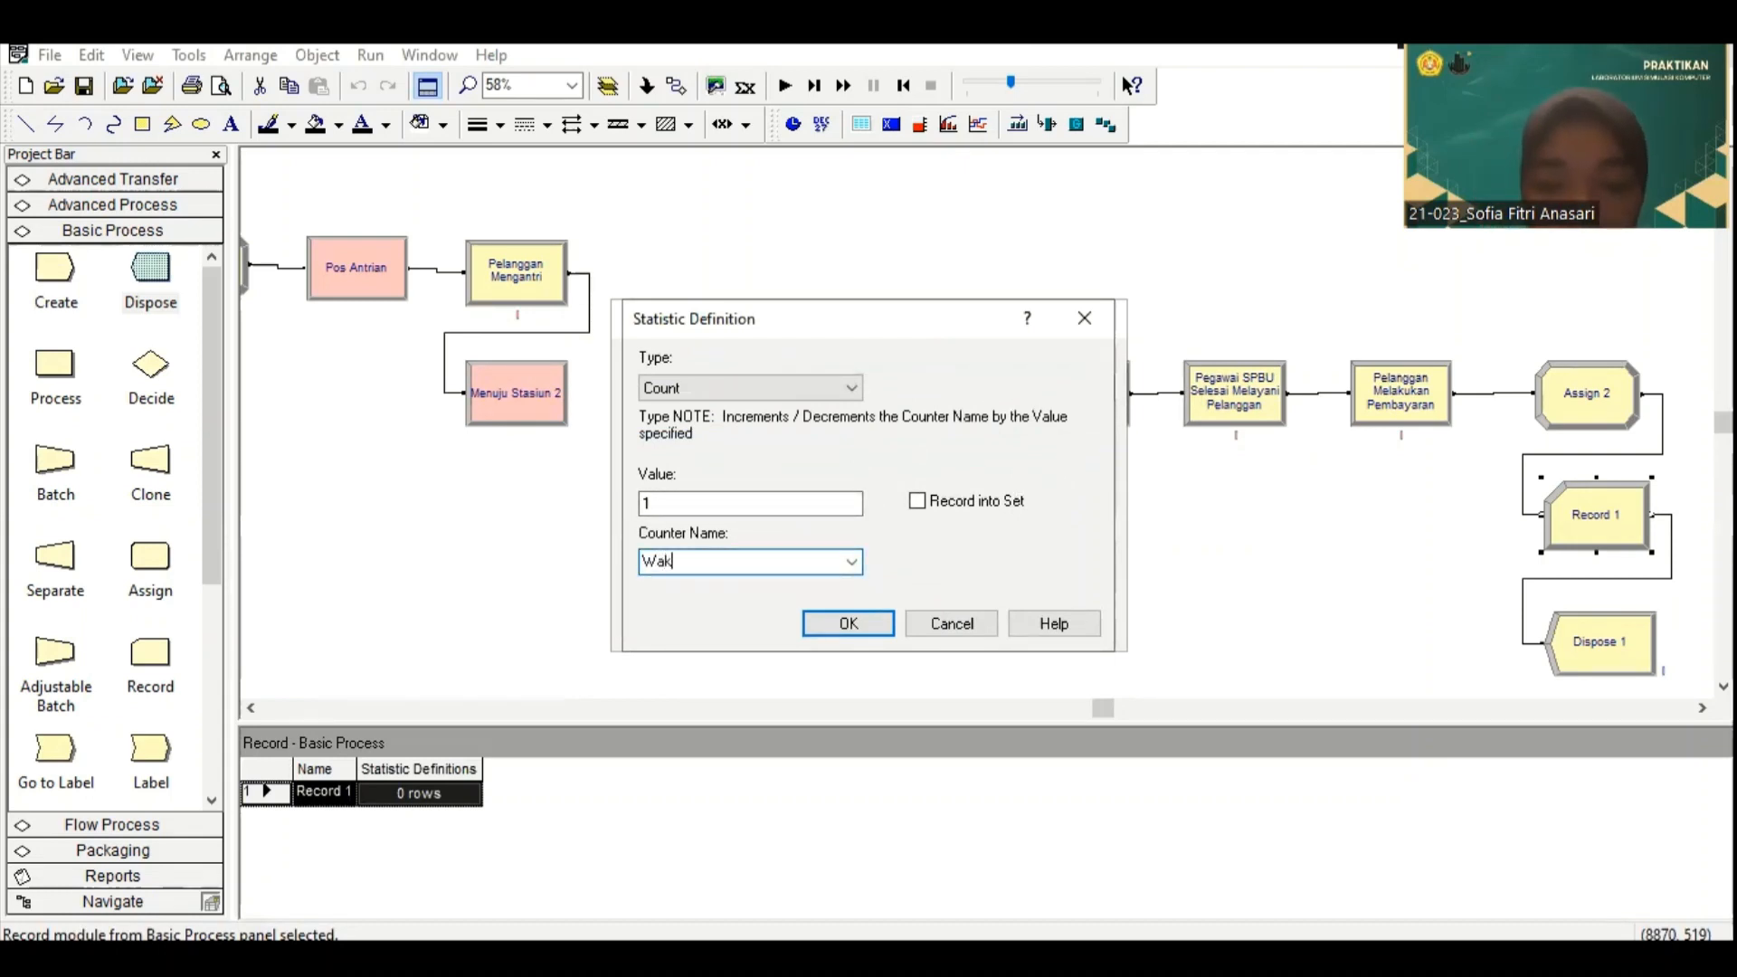
{"action": "type", "text": "tu Tot"}
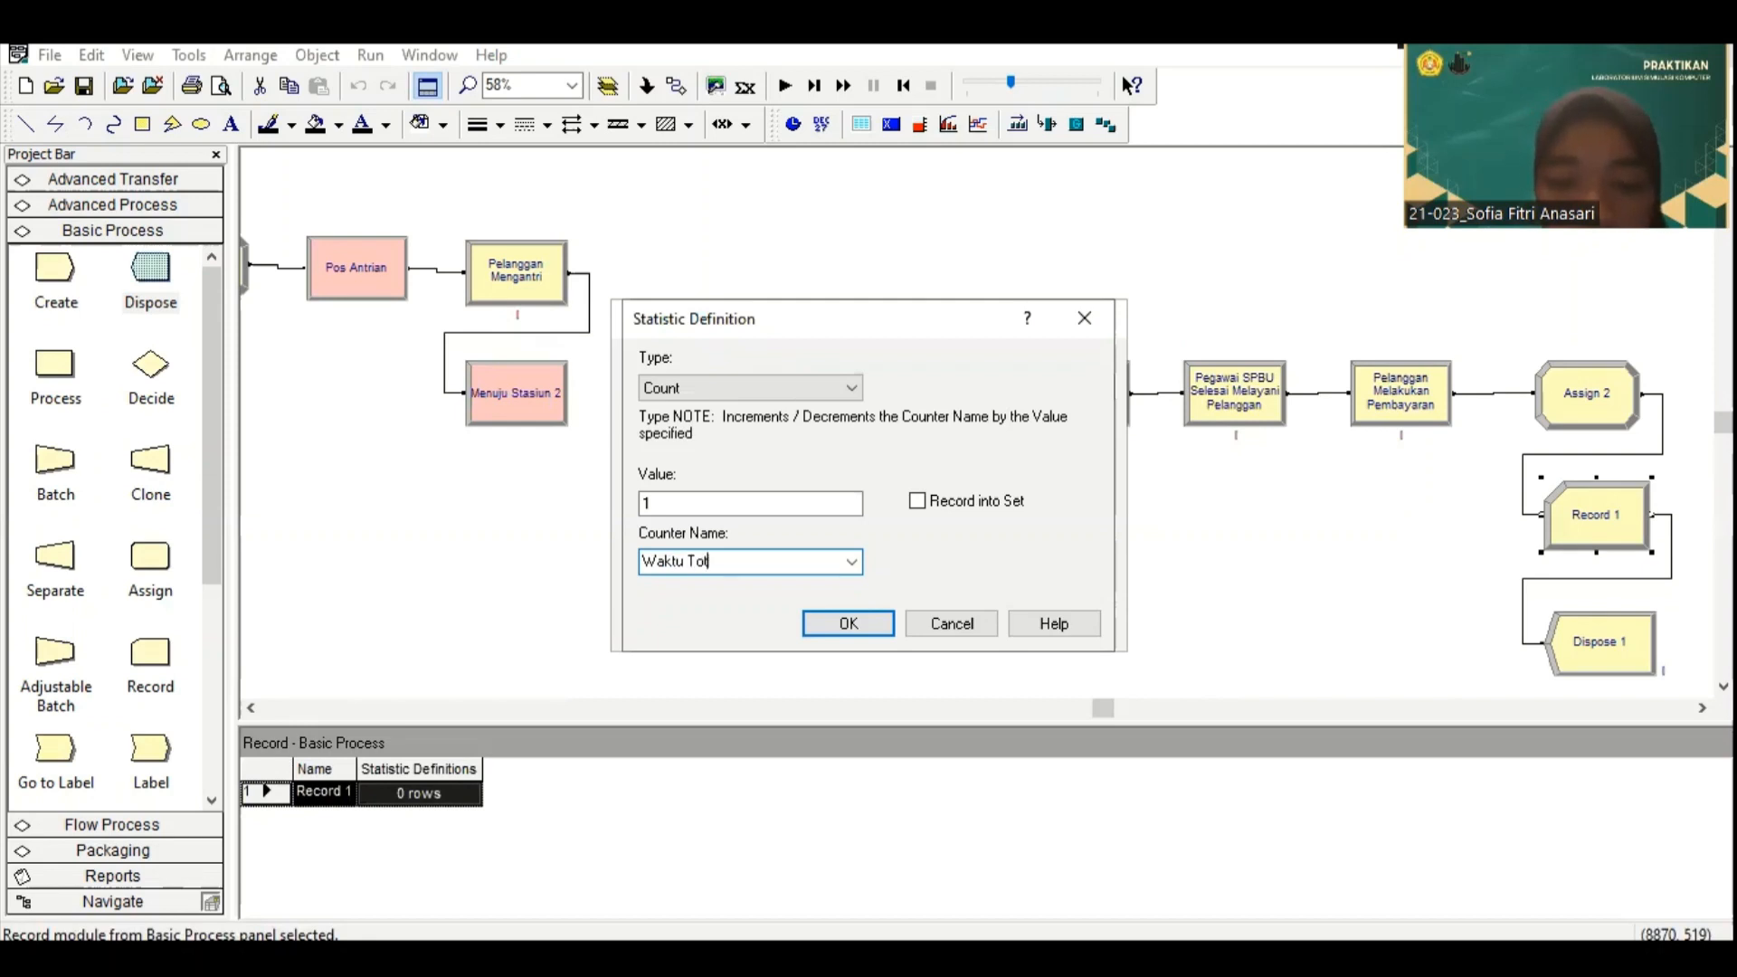
{"action": "type", "text": "al 1"}
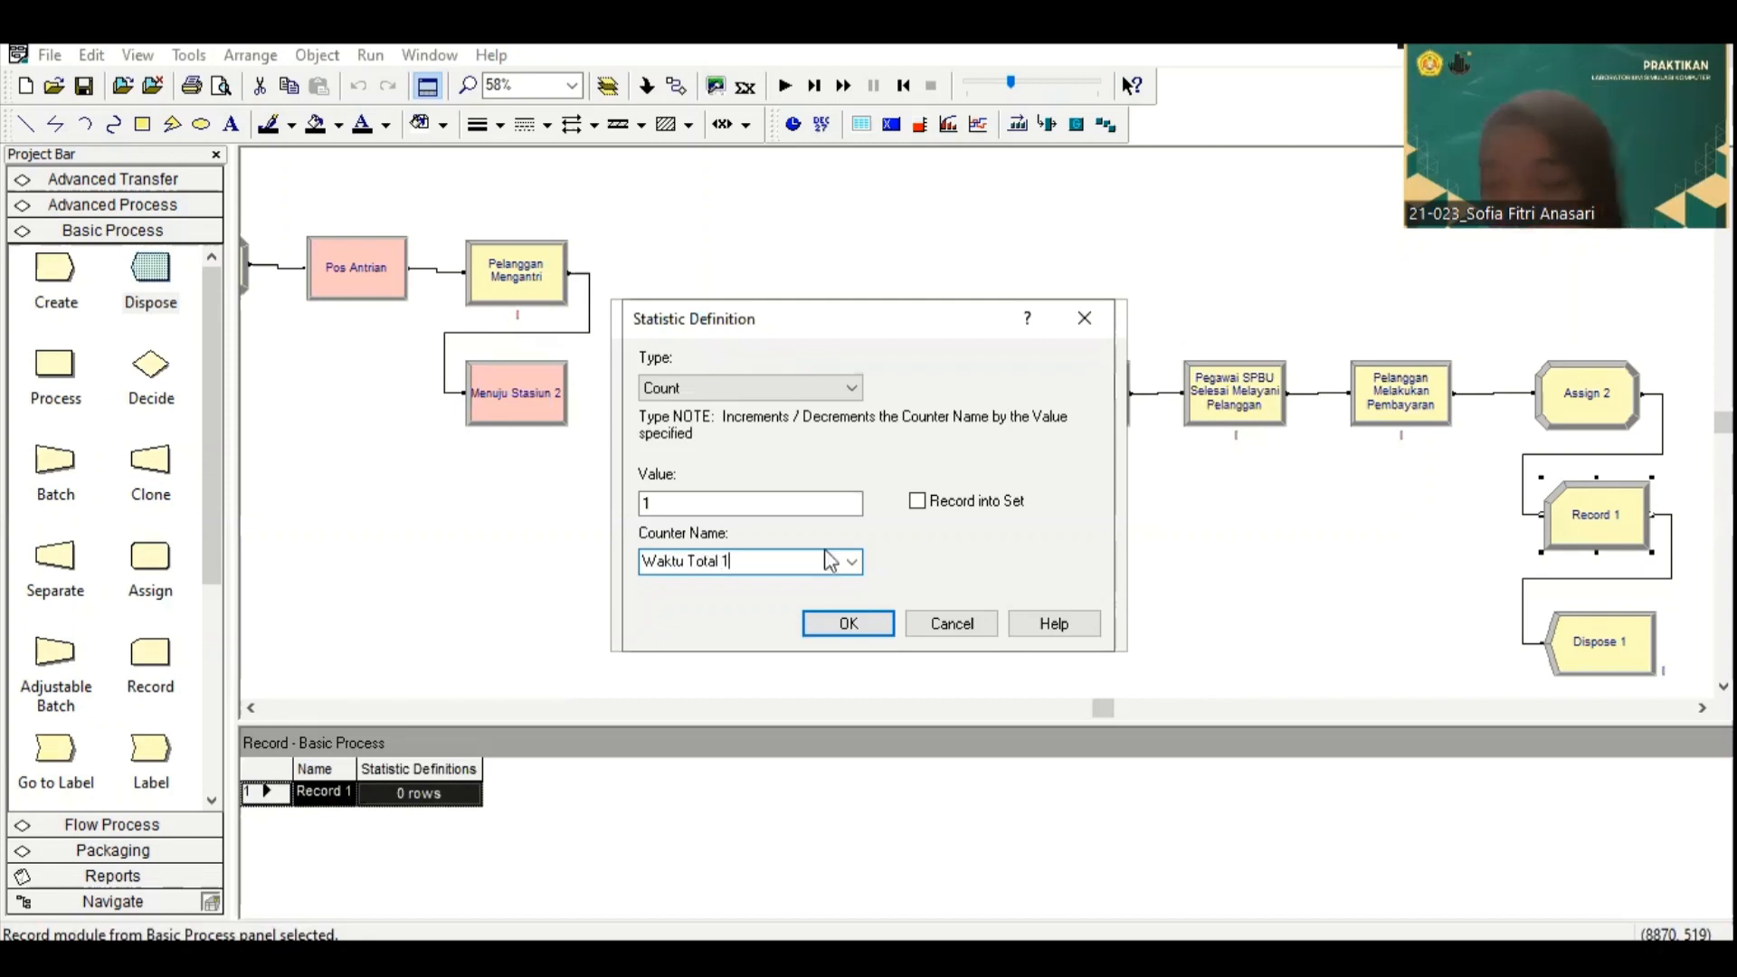
{"action": "left_click", "coordinate": [846, 623]}
{"action": "left_click", "coordinate": [884, 625]}
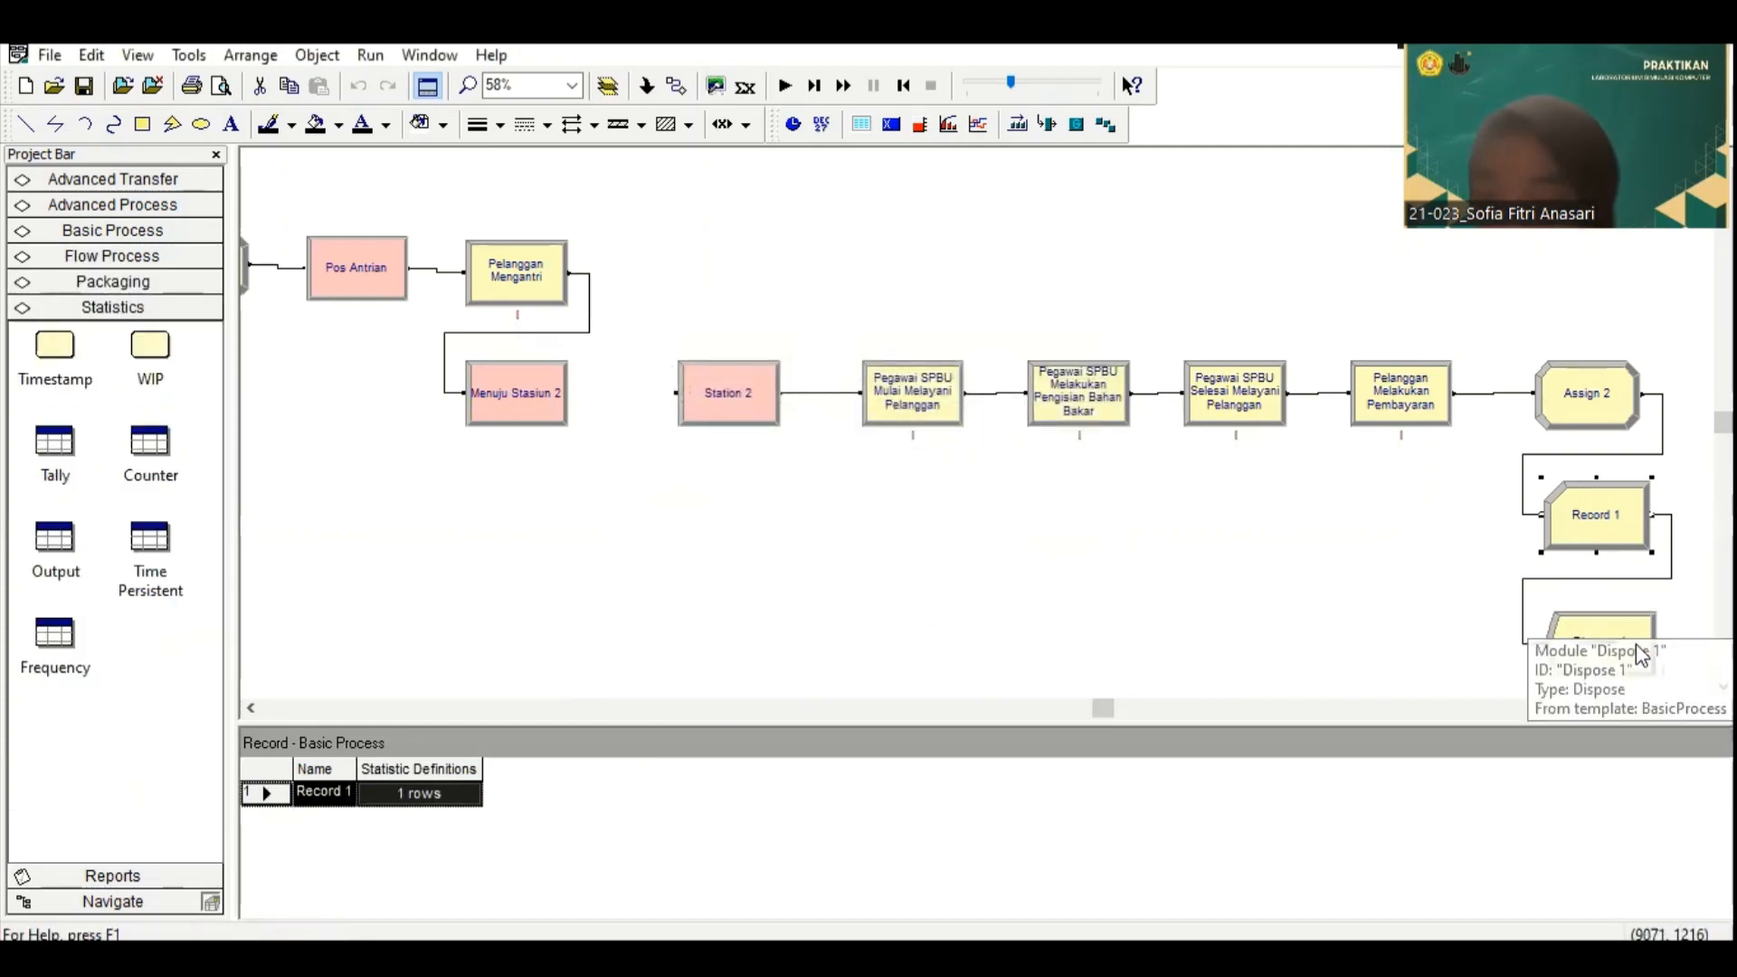
Step: Rename the Dispose 1 module "Pegawai SPBU 1"
{"action": "left_click", "coordinate": [1602, 642]}
{"action": "double_click", "coordinate": [1602, 641]}
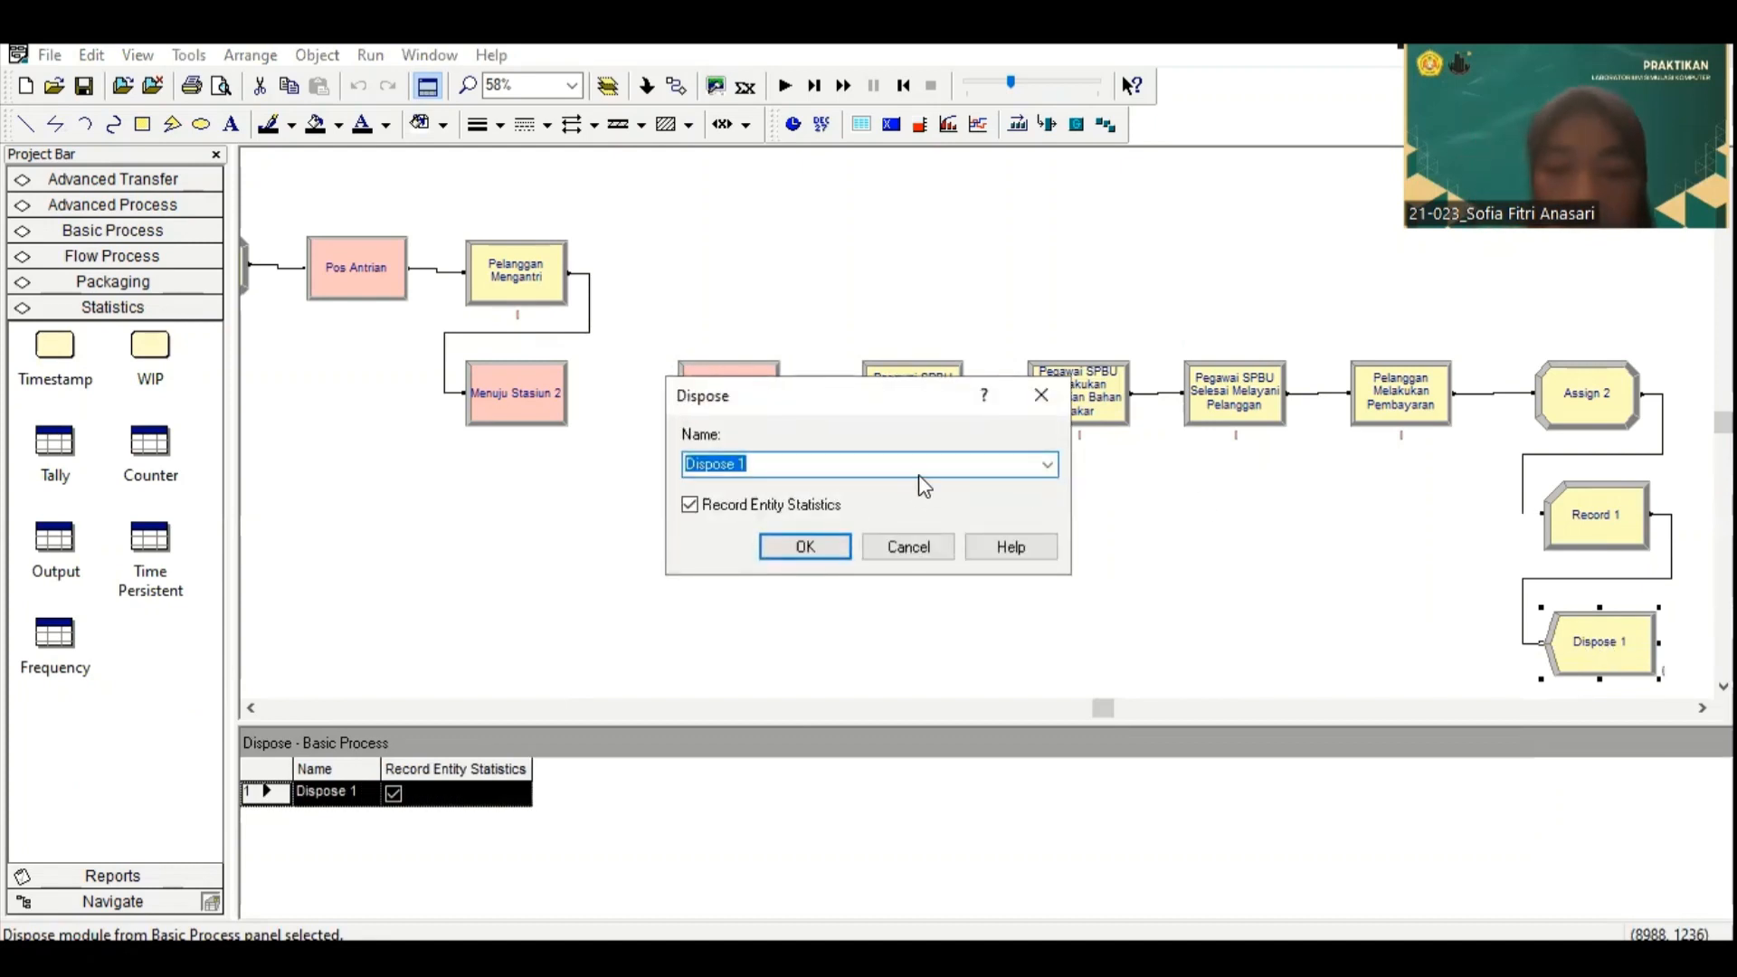
{"action": "type", "text": "Pegawai"}
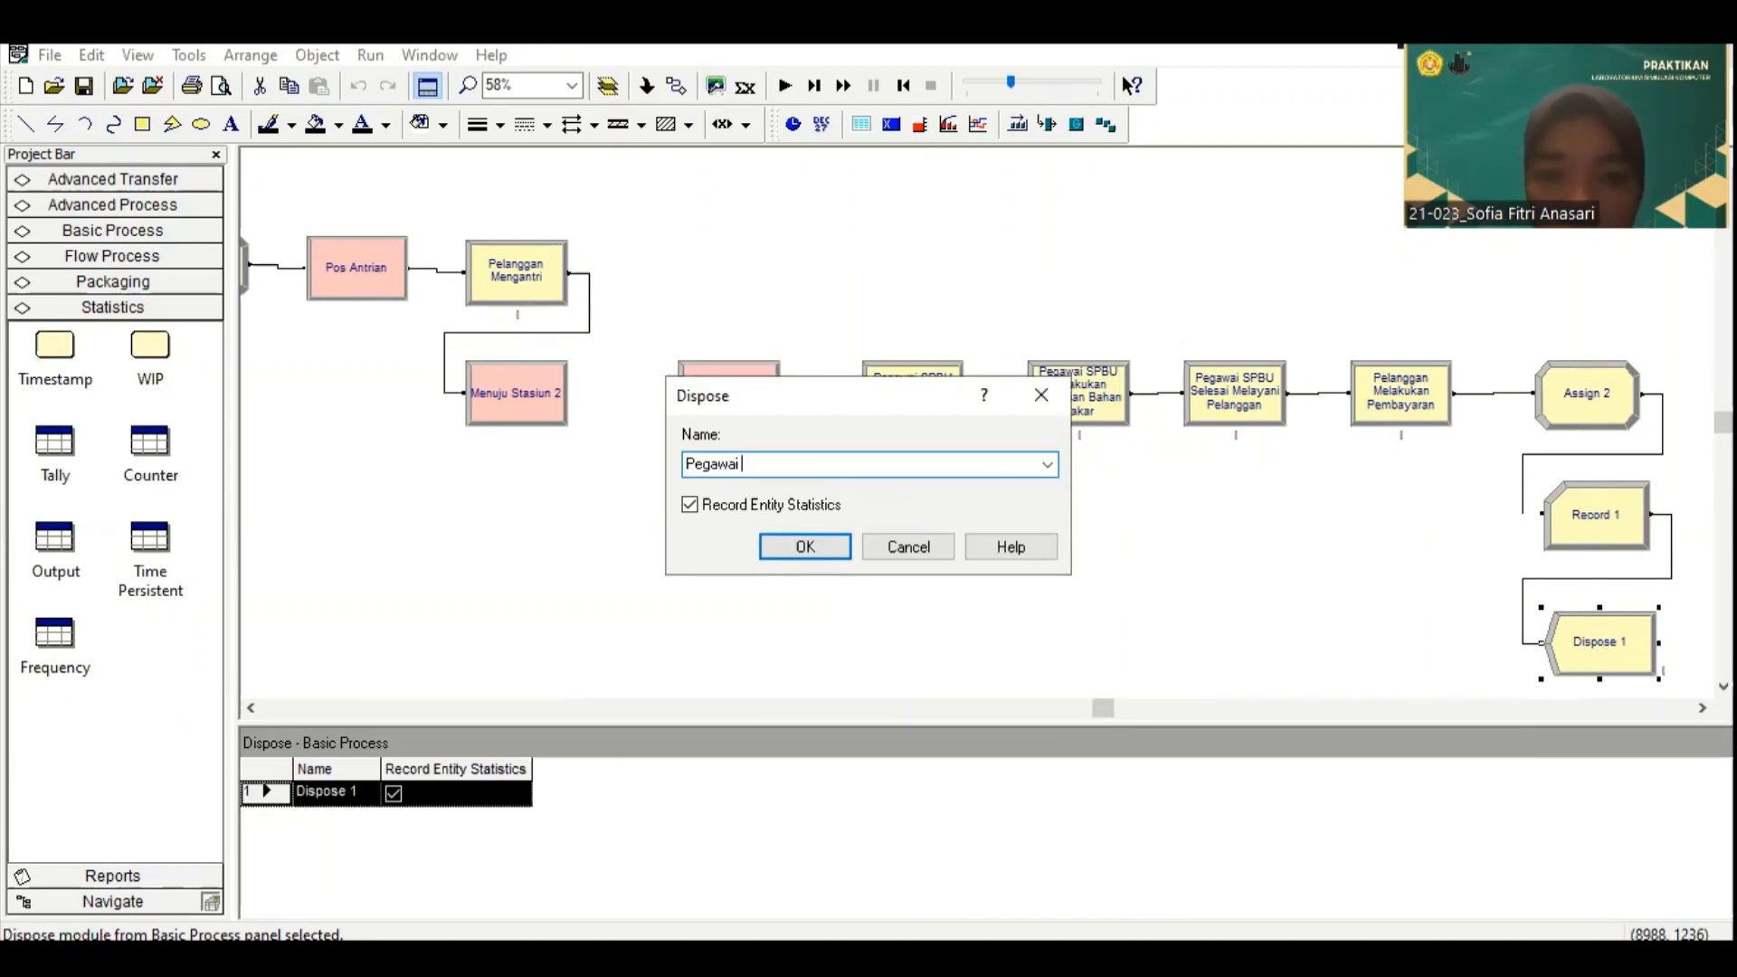
{"action": "type", "text": "SPBU 1"}
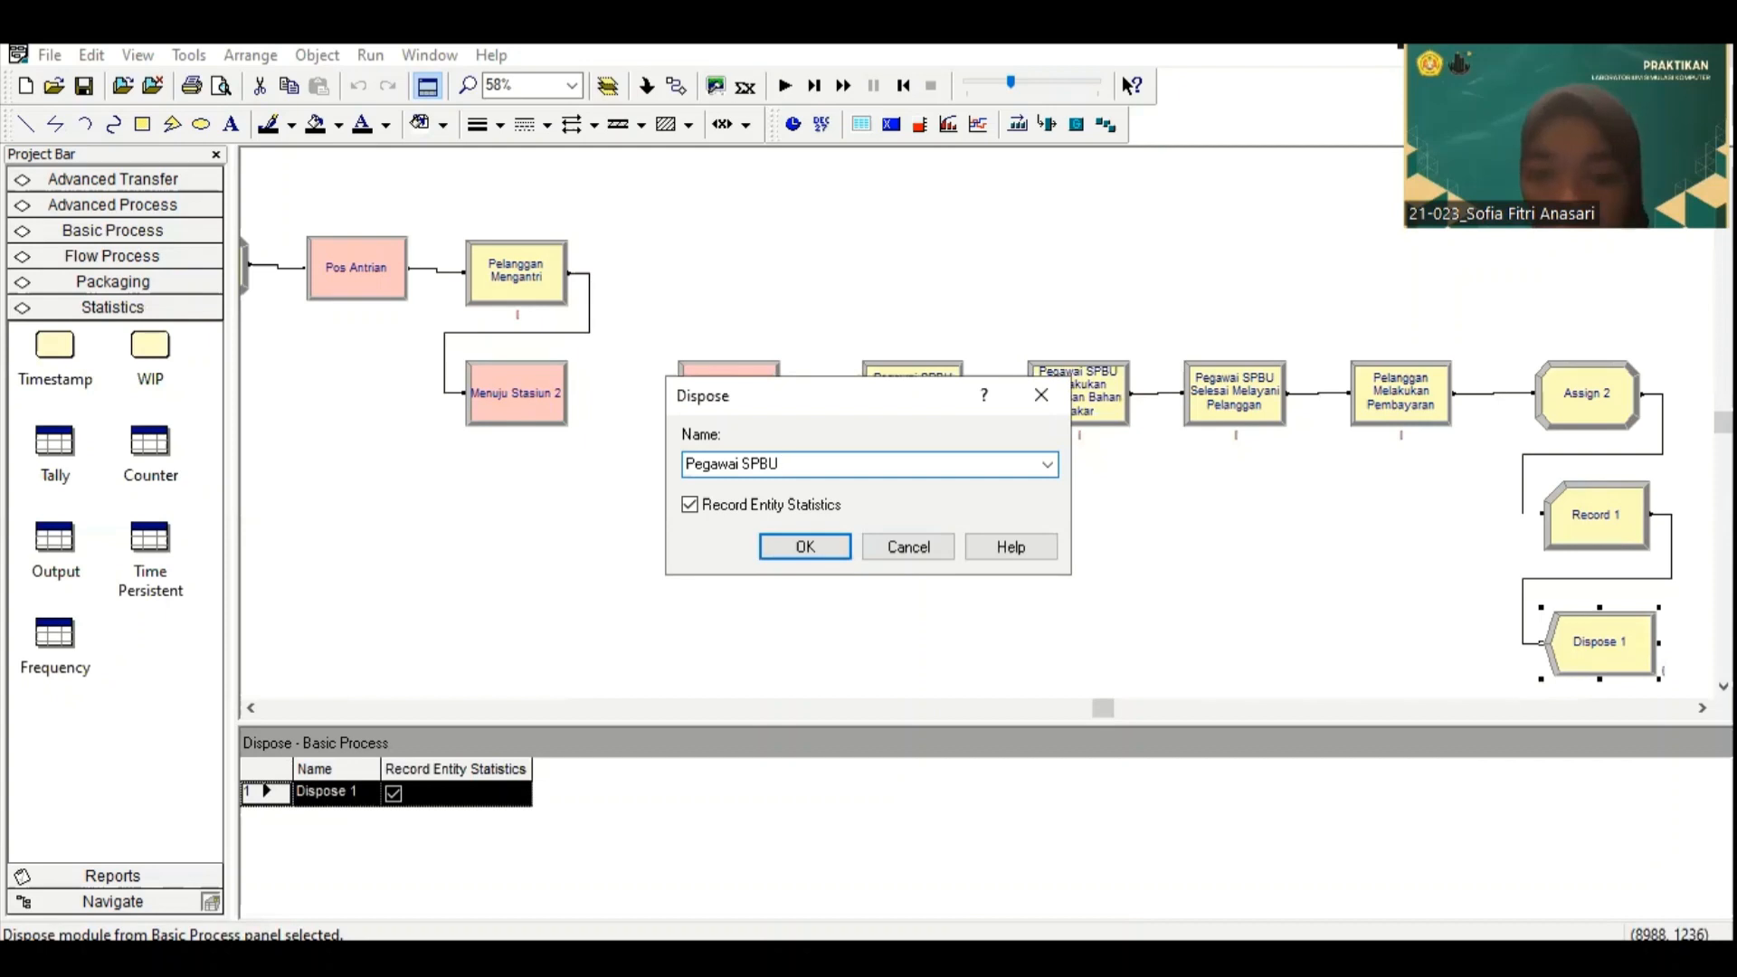
{"action": "left_click", "coordinate": [806, 550]}
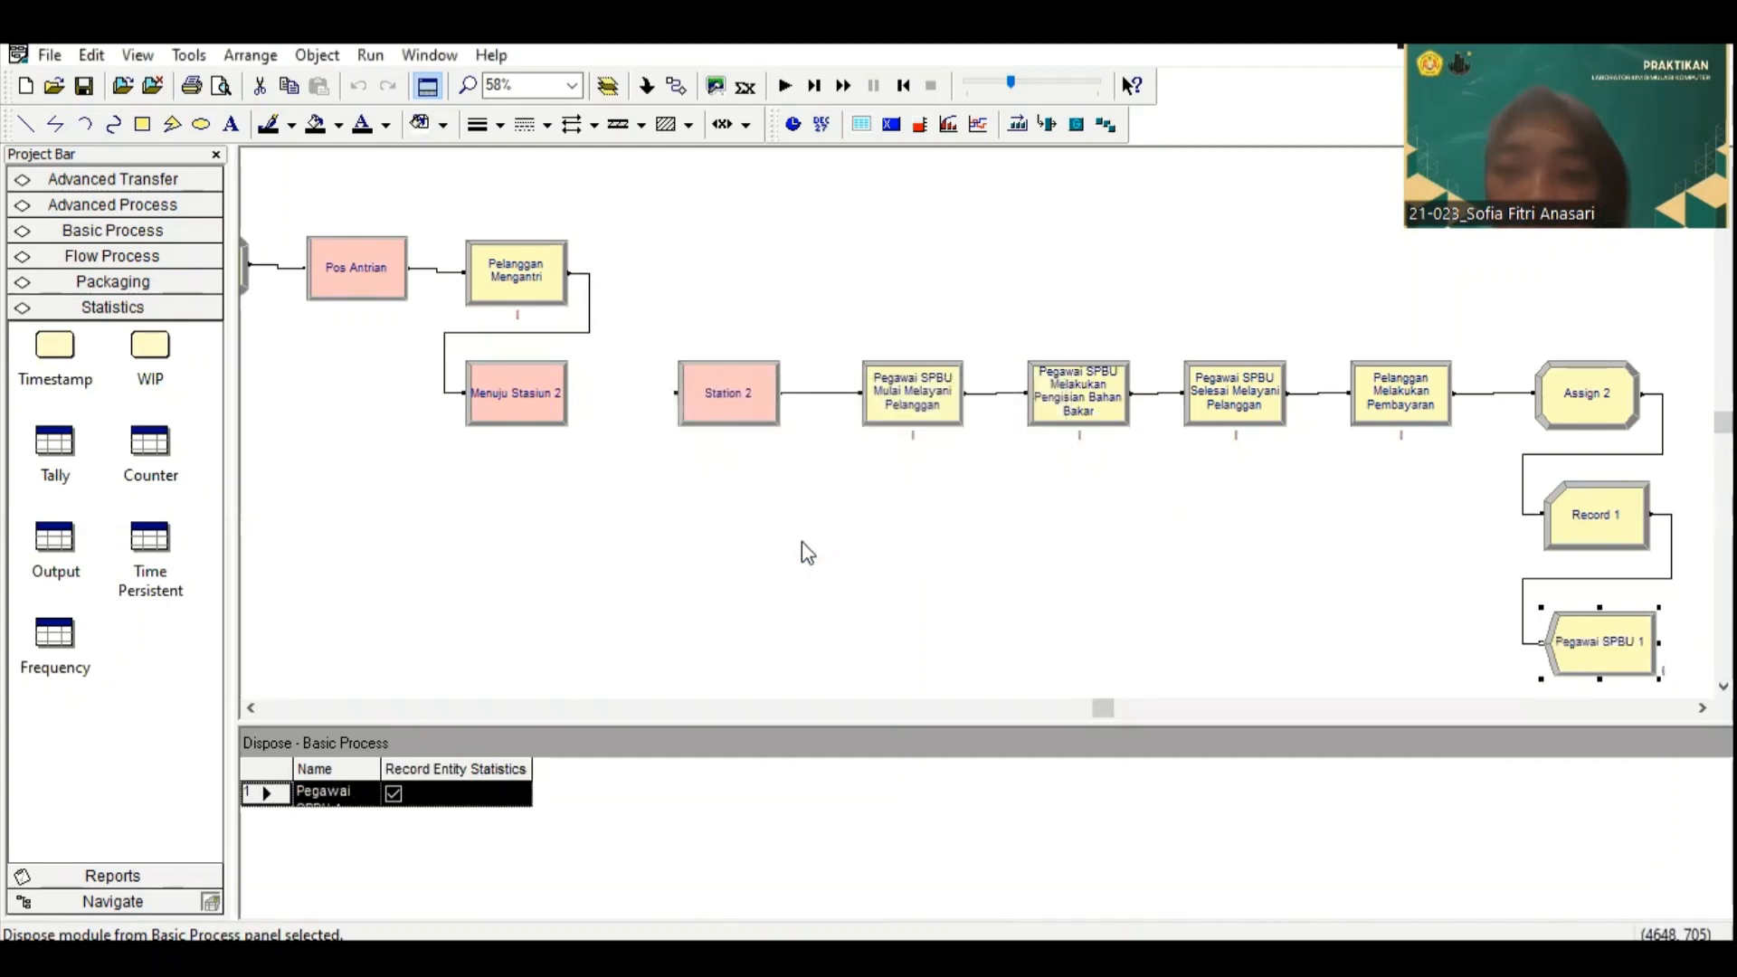
Step: Set the number of replications to 10 in the model's run setup
{"action": "left_click", "coordinate": [370, 55]}
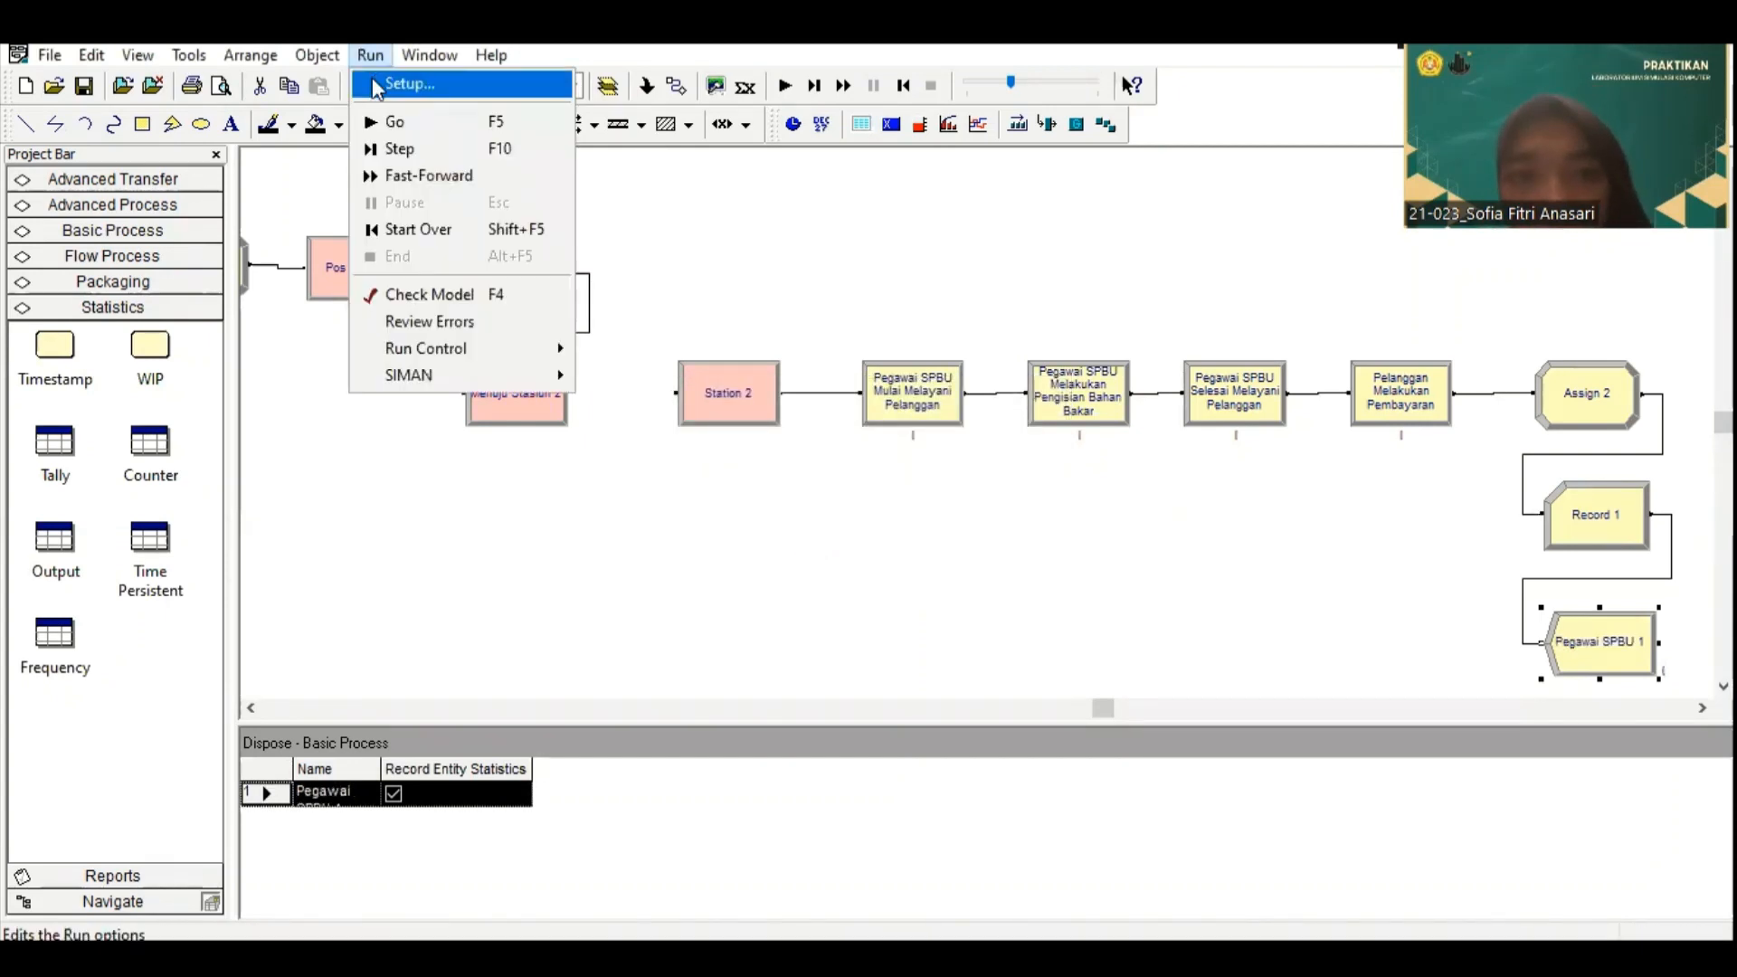
{"action": "left_click", "coordinate": [375, 83]}
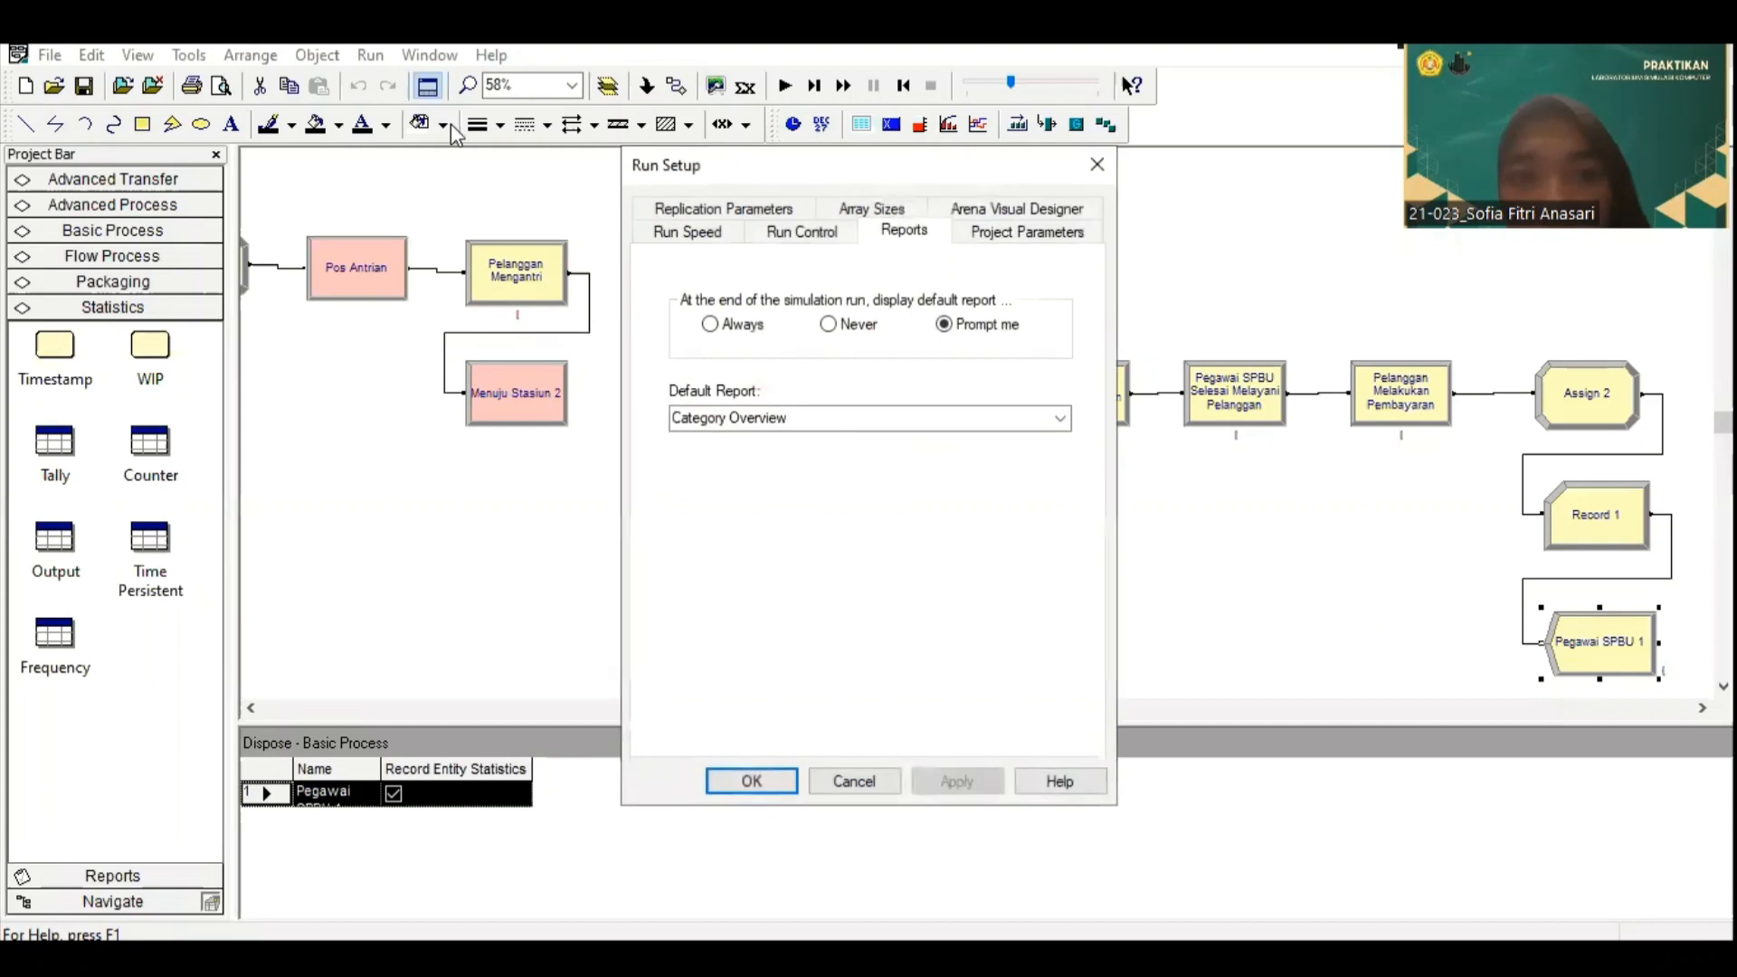
{"action": "left_click", "coordinate": [739, 215]}
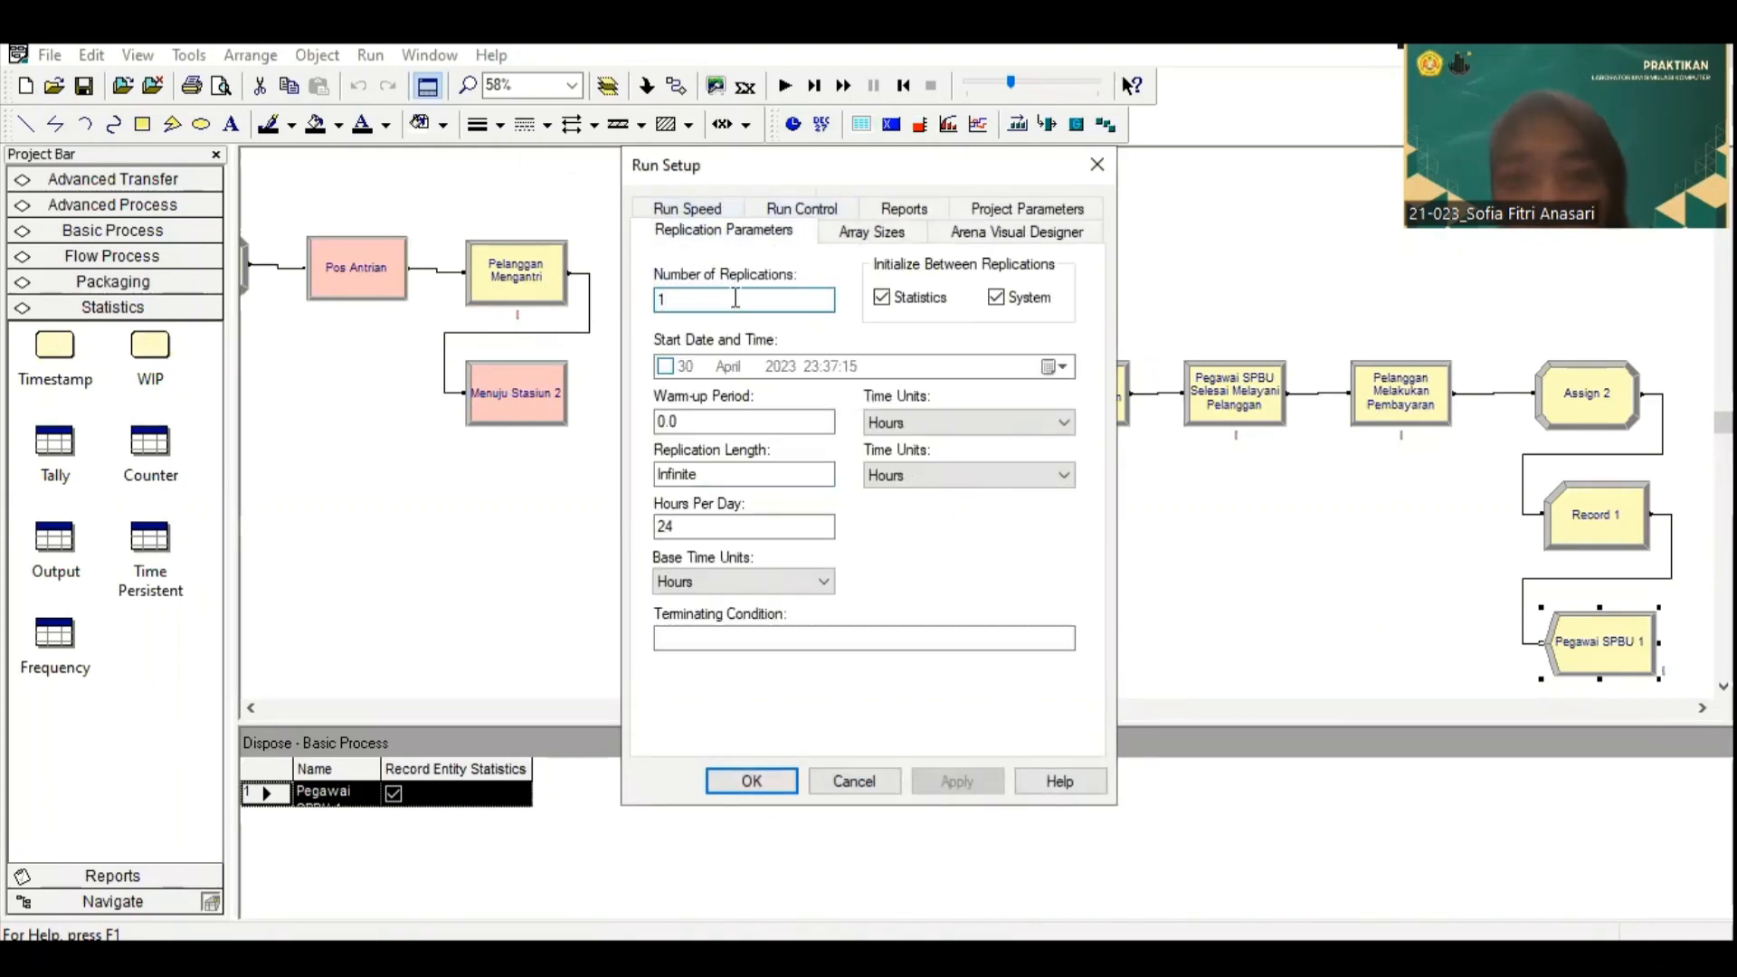
{"action": "type", "text": "0"}
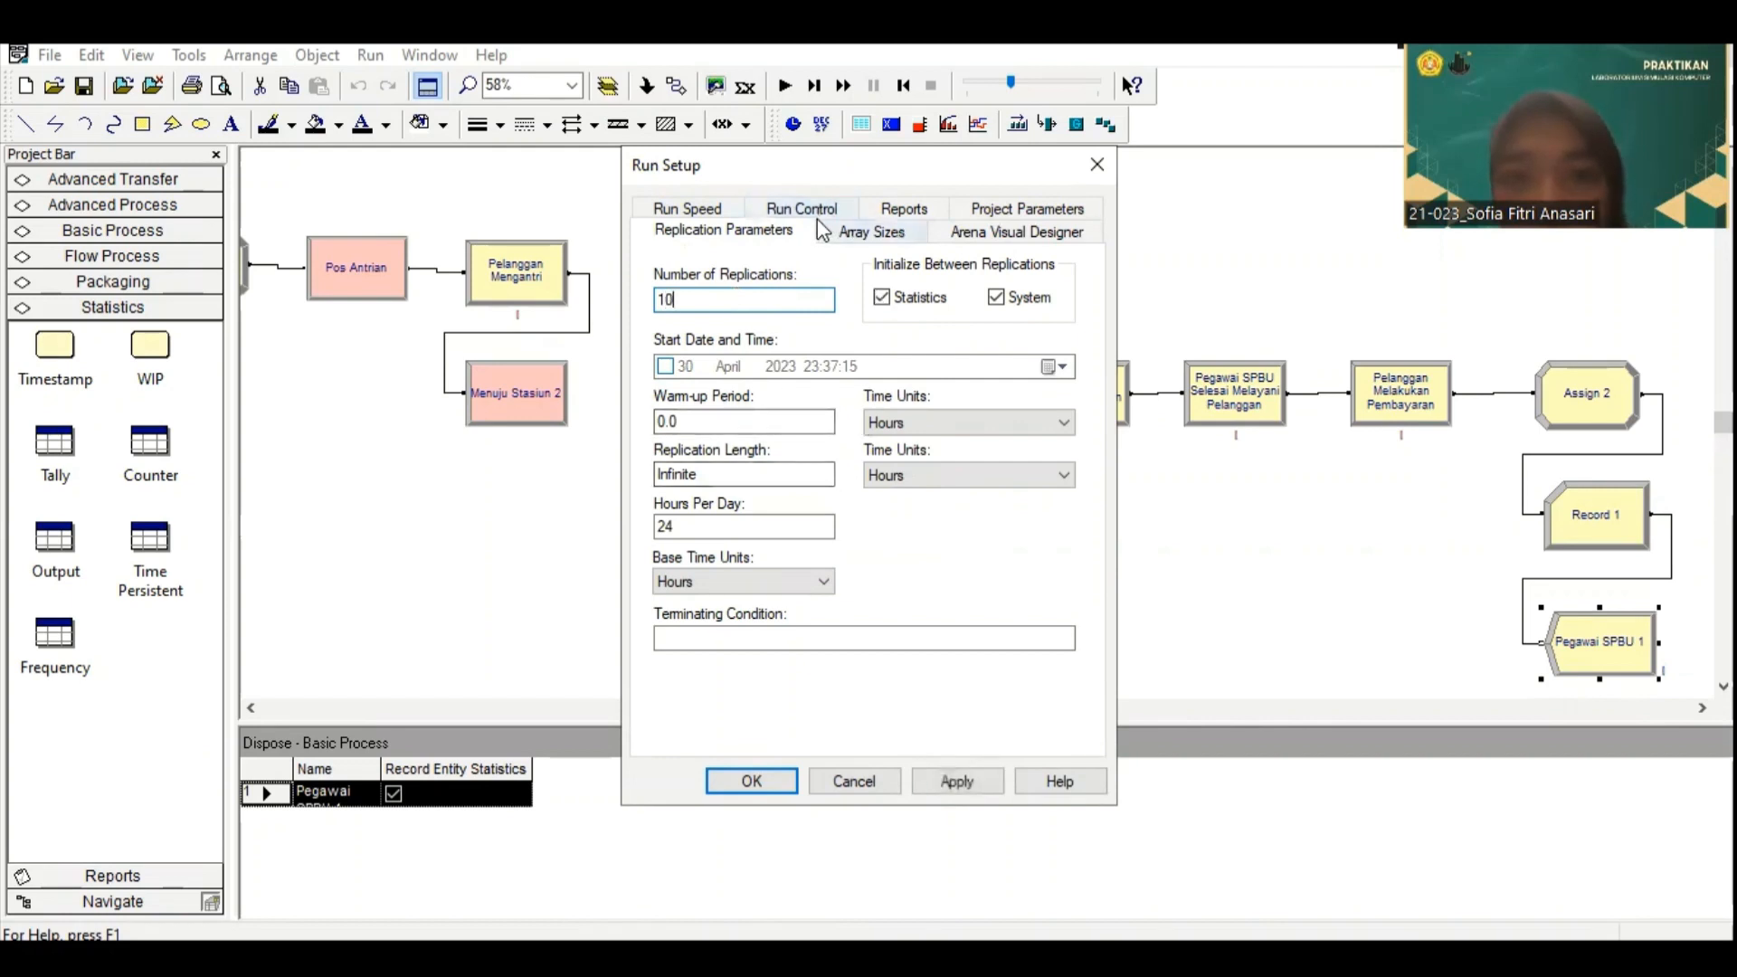
Step: Enable statistics collection for Costing, Processes, Stations, Tanks, Transporters, Conveyors and Activity Areas as well in the project parameters
{"action": "left_click", "coordinate": [1027, 209]}
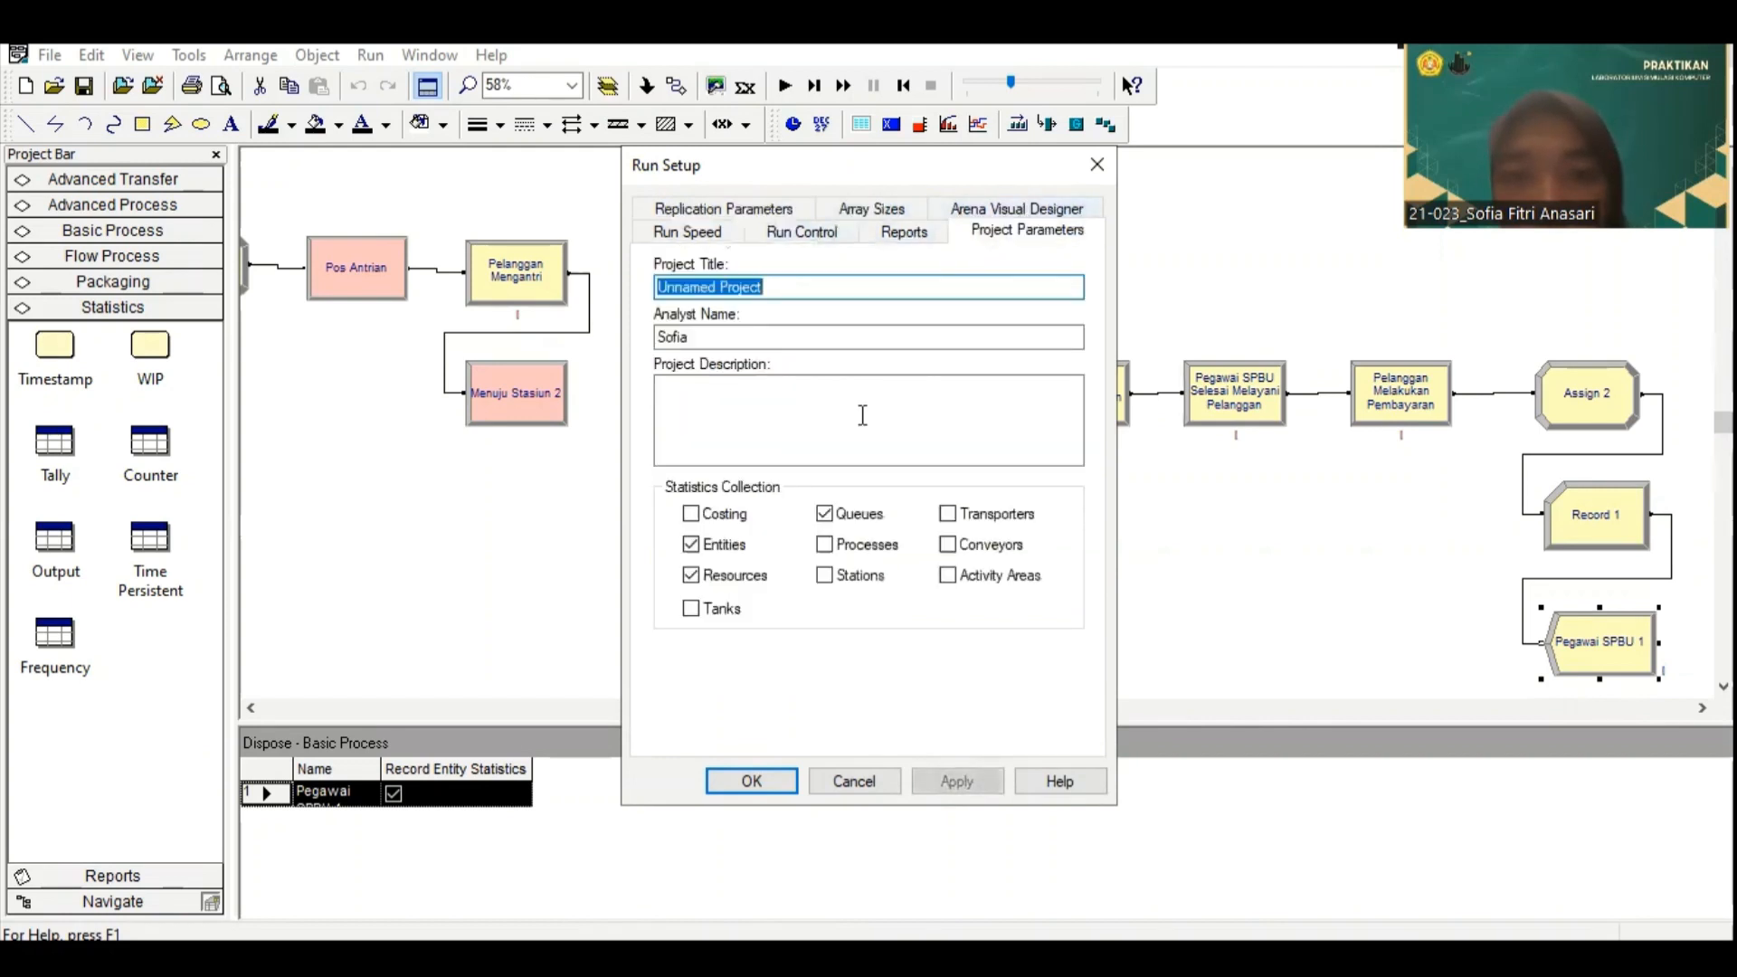
{"action": "left_click", "coordinate": [691, 513]}
{"action": "left_click", "coordinate": [824, 543]}
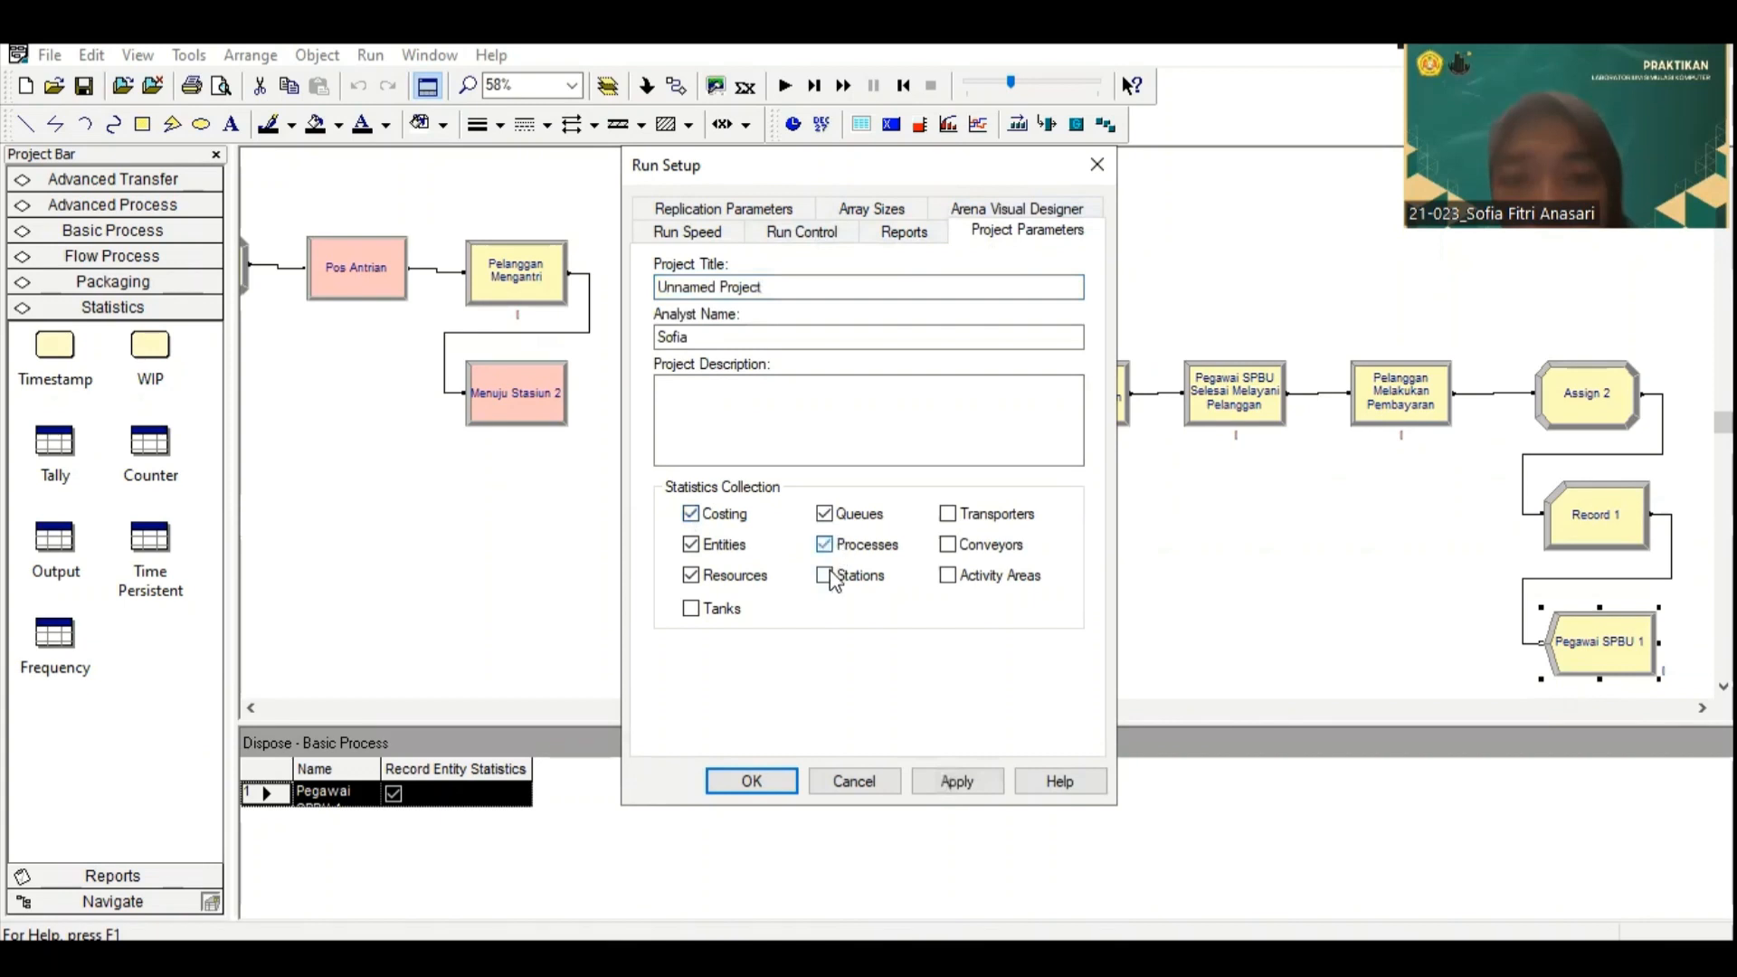
{"action": "left_click", "coordinate": [832, 577]}
{"action": "left_click", "coordinate": [711, 615]}
{"action": "left_click", "coordinate": [949, 543]}
{"action": "left_click", "coordinate": [949, 513]}
{"action": "left_click", "coordinate": [947, 576]}
{"action": "left_click", "coordinate": [865, 548]}
{"action": "left_click", "coordinate": [824, 545]}
Step: Set the default report to SIMAN Summary Report(.out file) and accept the run setup
{"action": "left_click", "coordinate": [904, 231]}
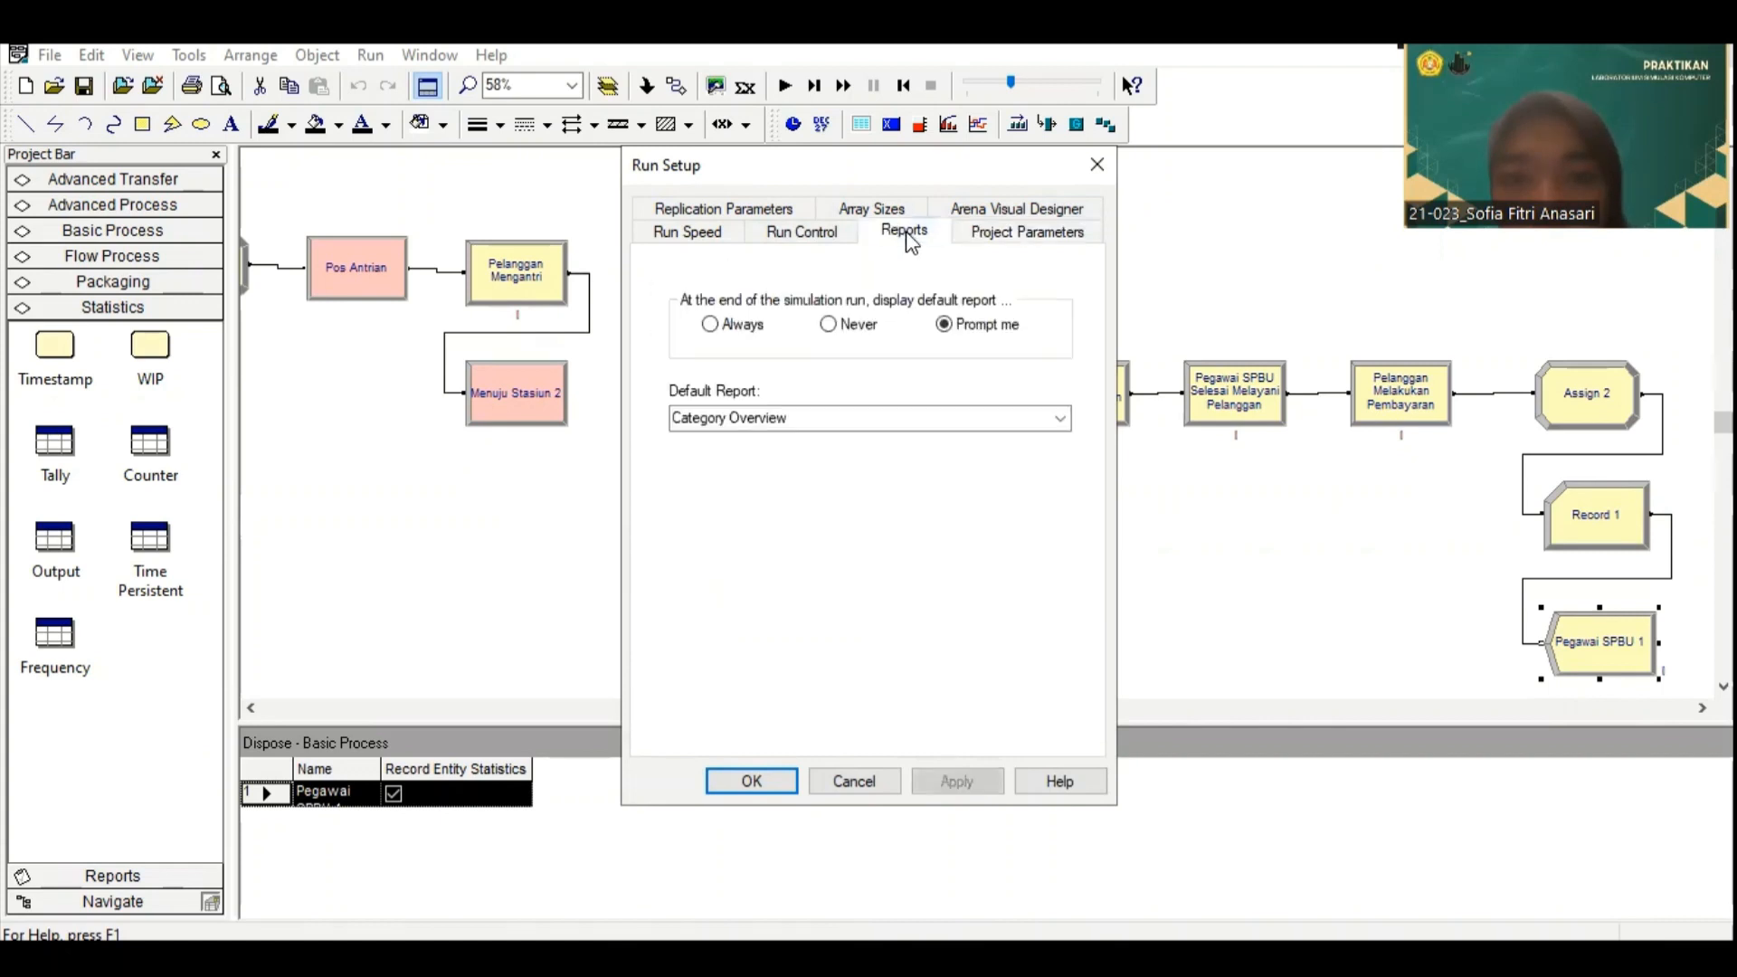
{"action": "left_click", "coordinate": [1060, 419]}
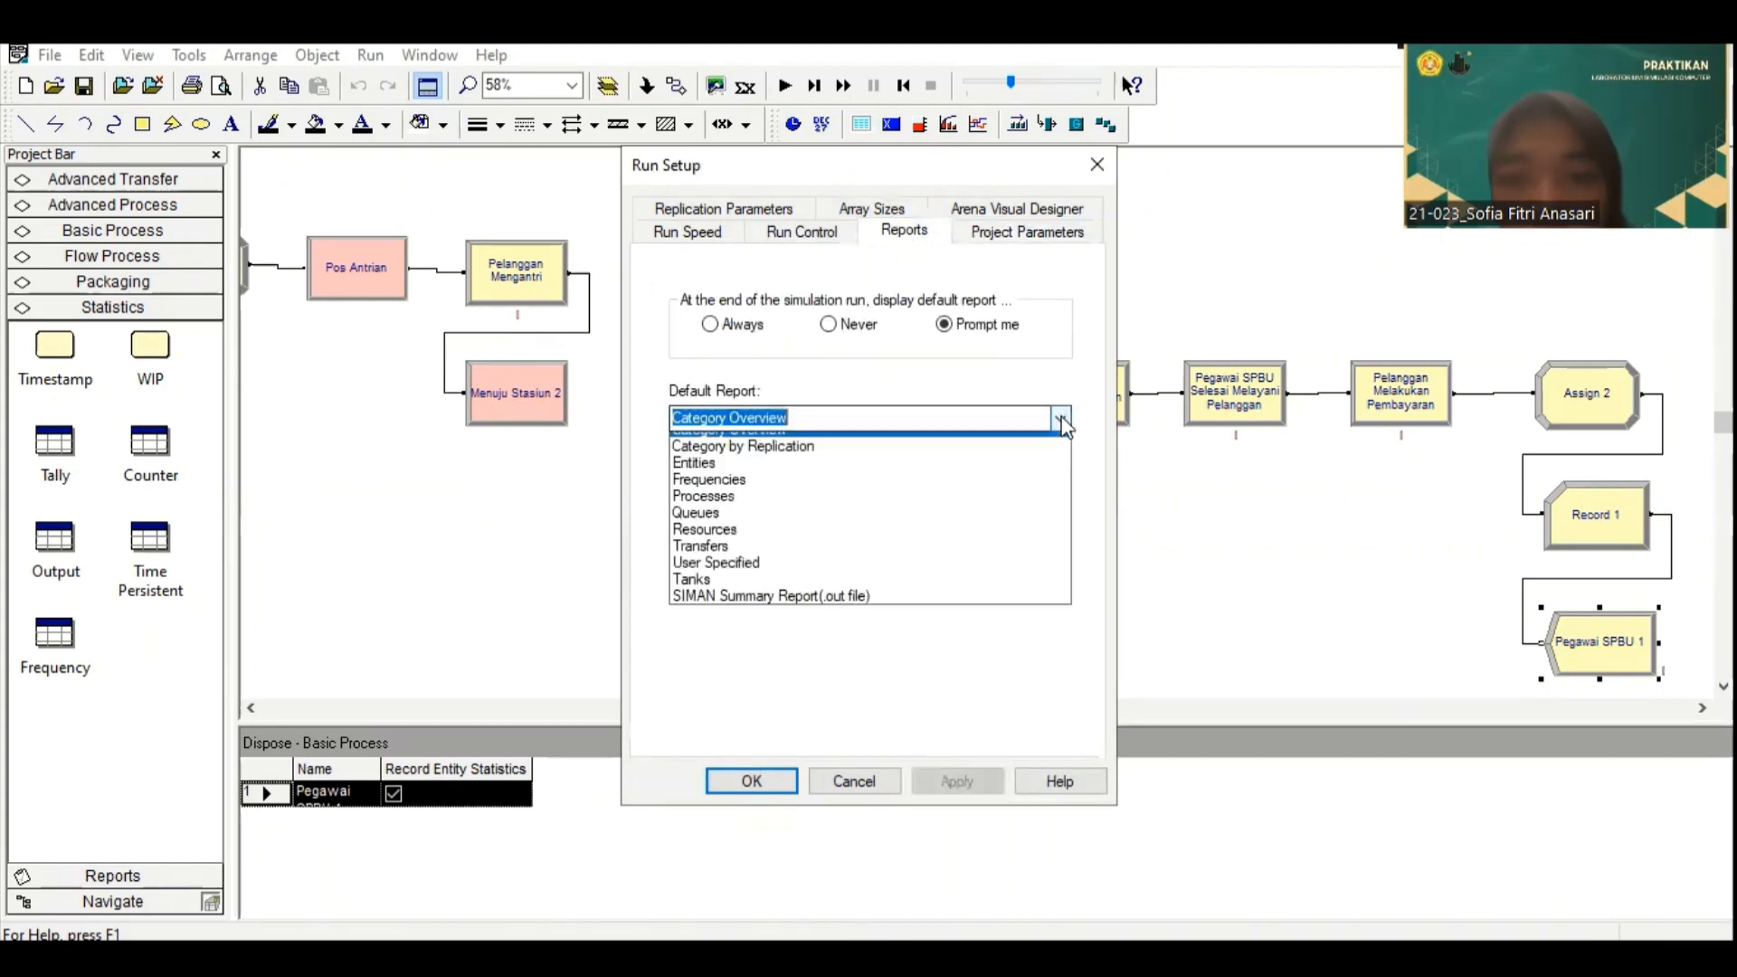
{"action": "left_click", "coordinate": [915, 626]}
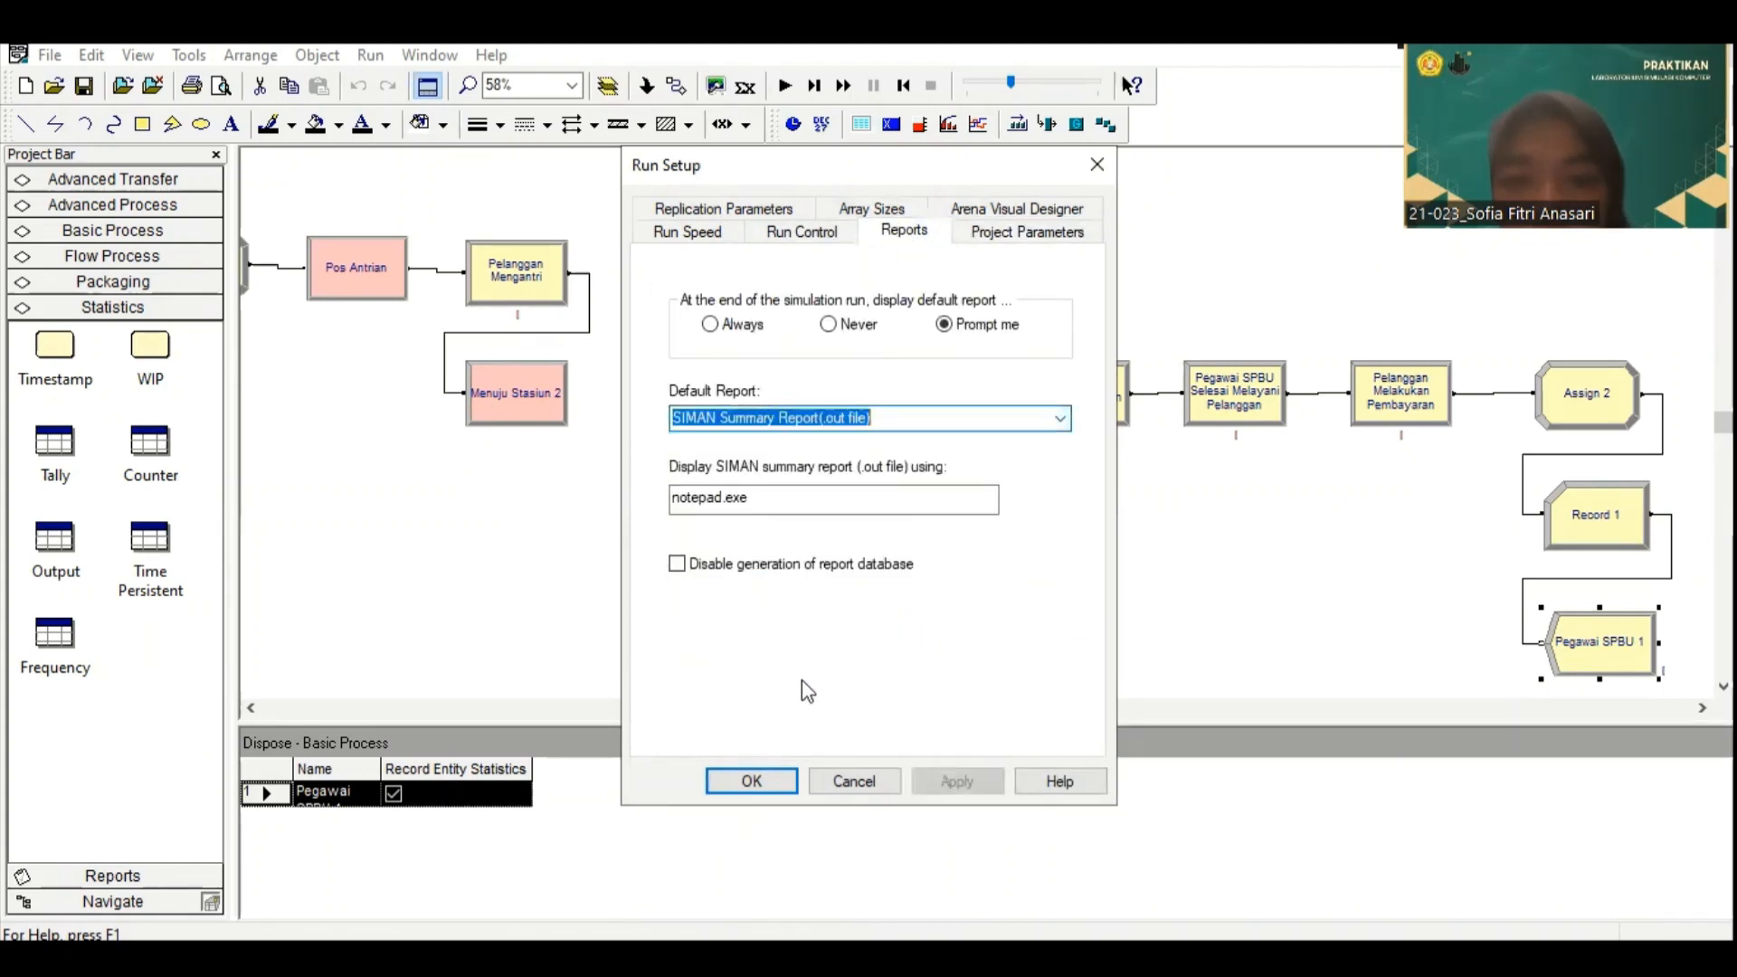
{"action": "left_click", "coordinate": [778, 780]}
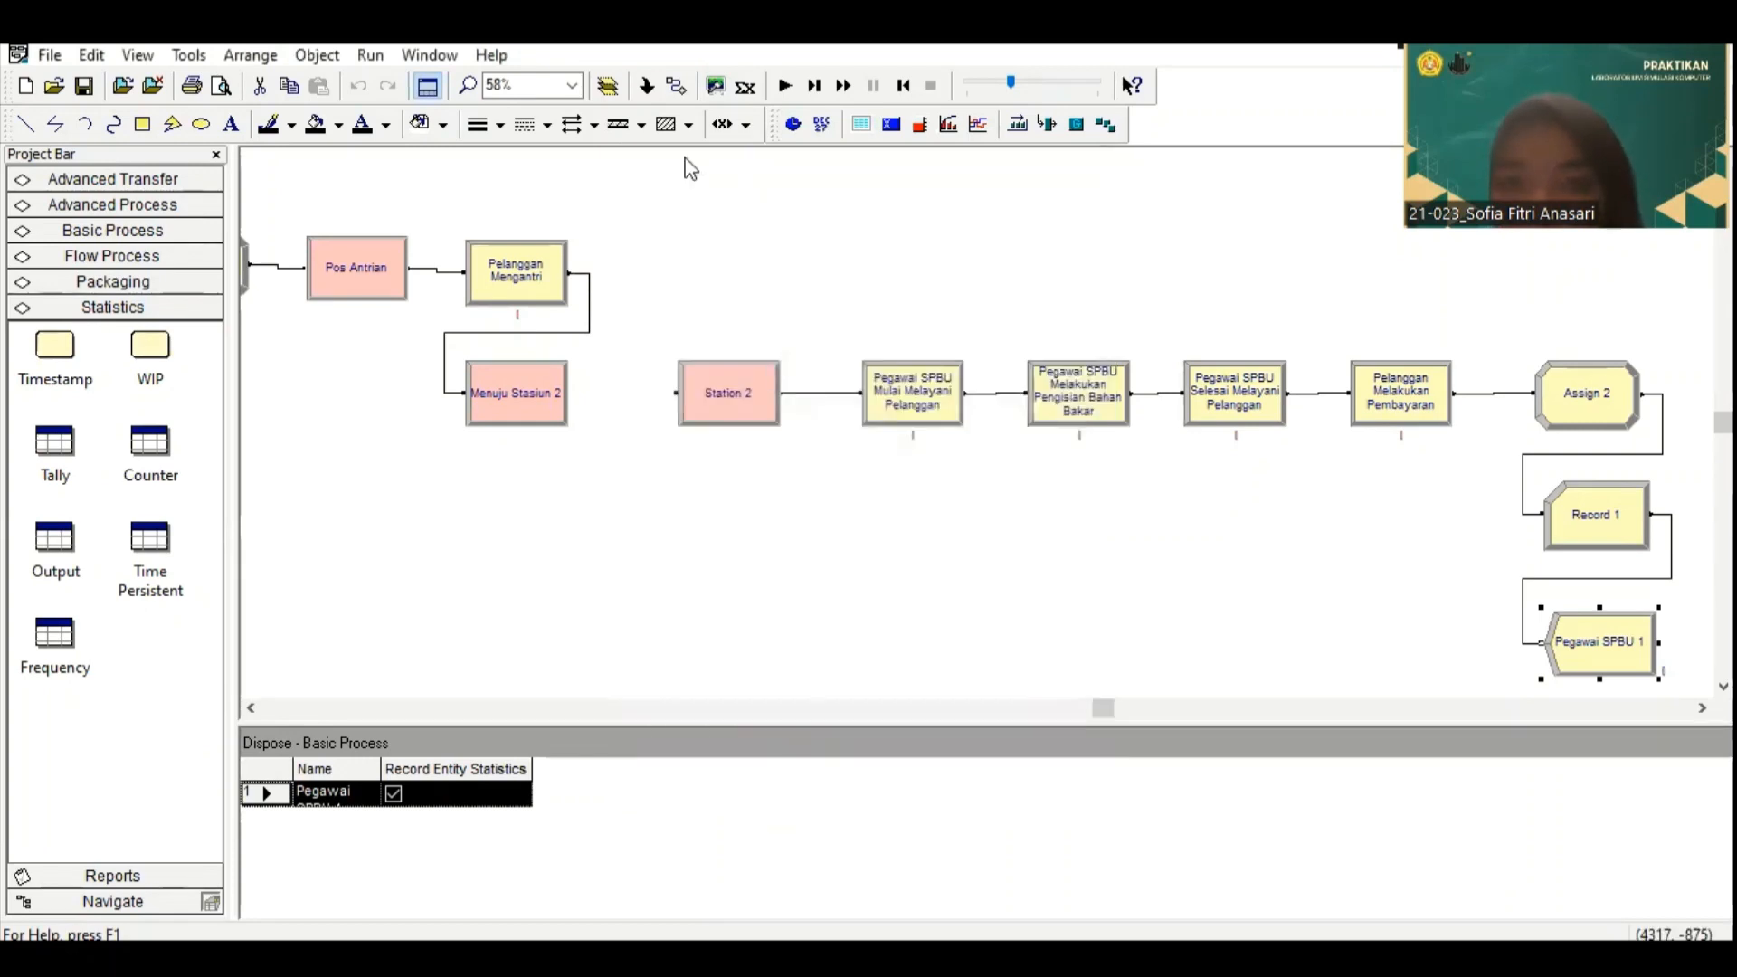
Step: Run the simulation to completion and open its results report
{"action": "left_click", "coordinate": [370, 55]}
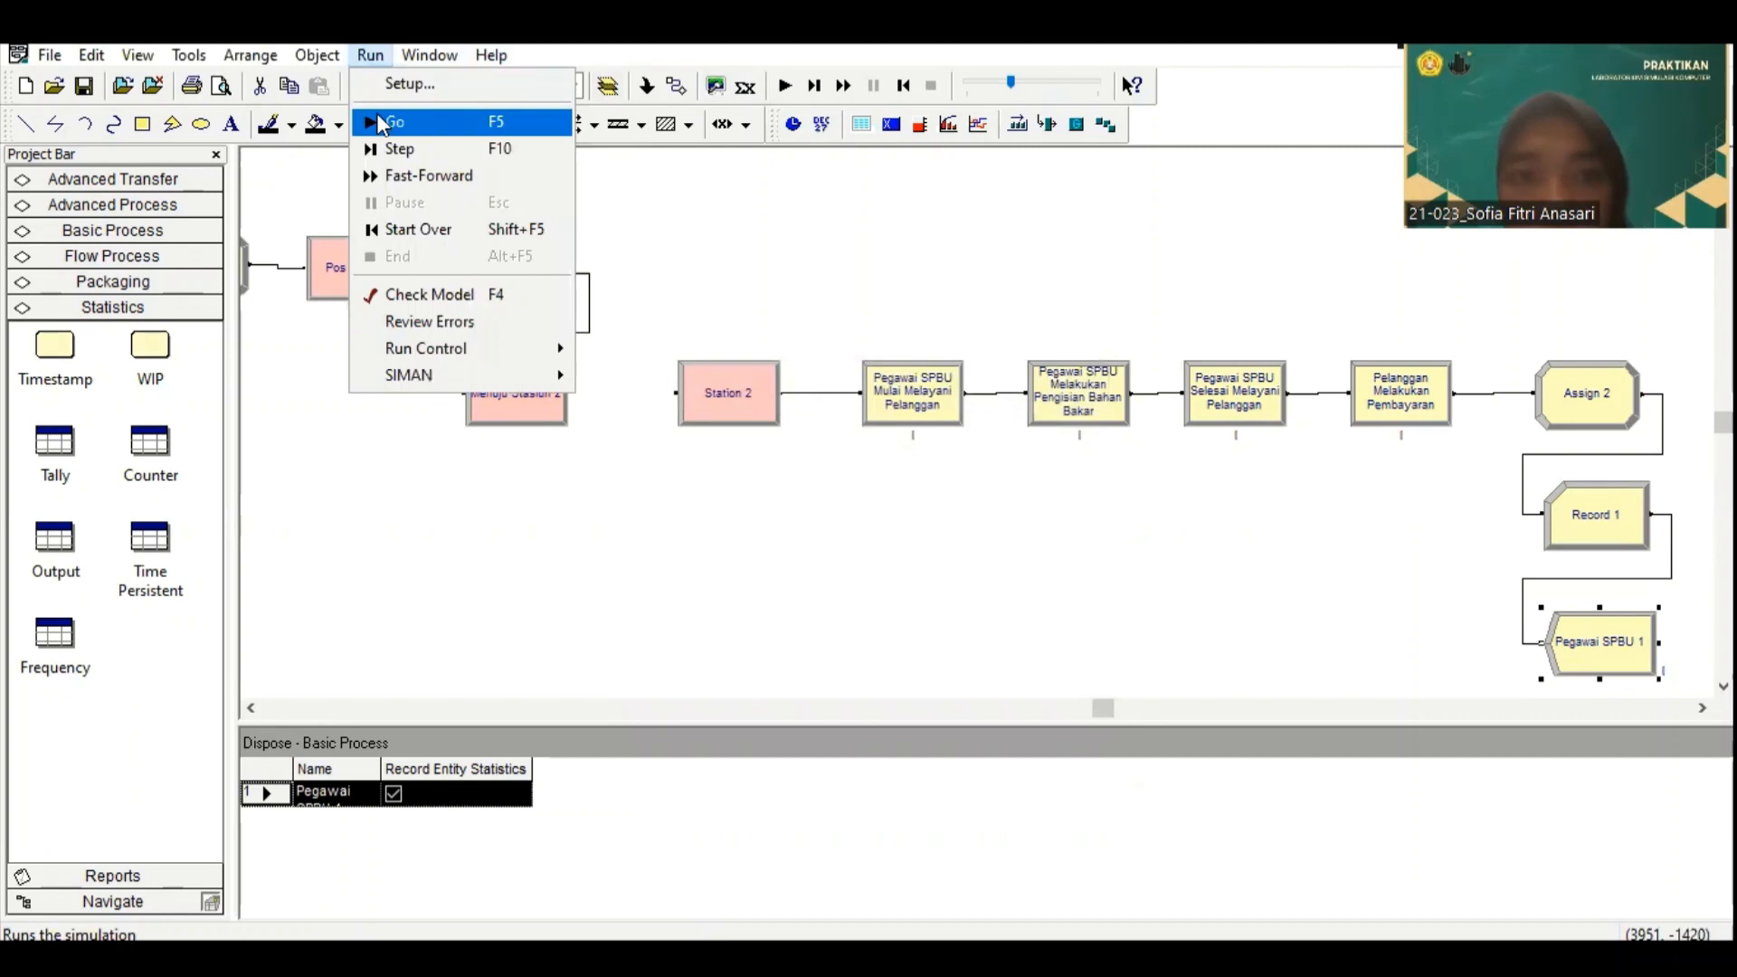
{"action": "left_click", "coordinate": [377, 121]}
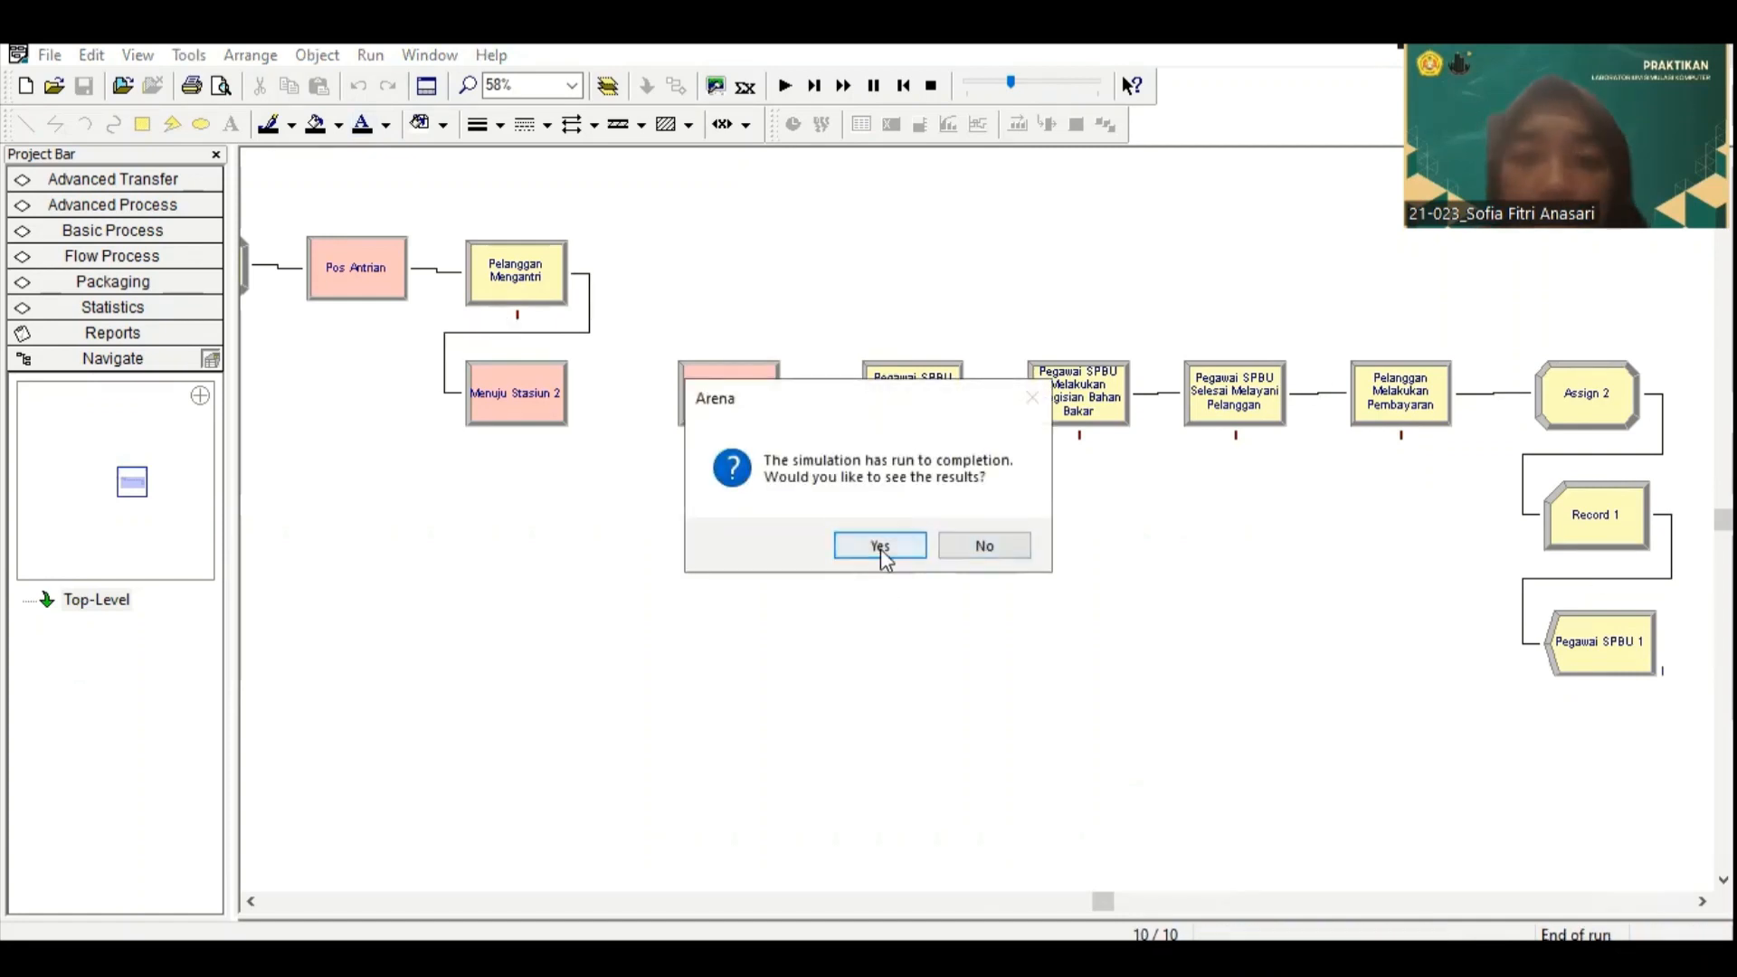
{"action": "left_click", "coordinate": [880, 546]}
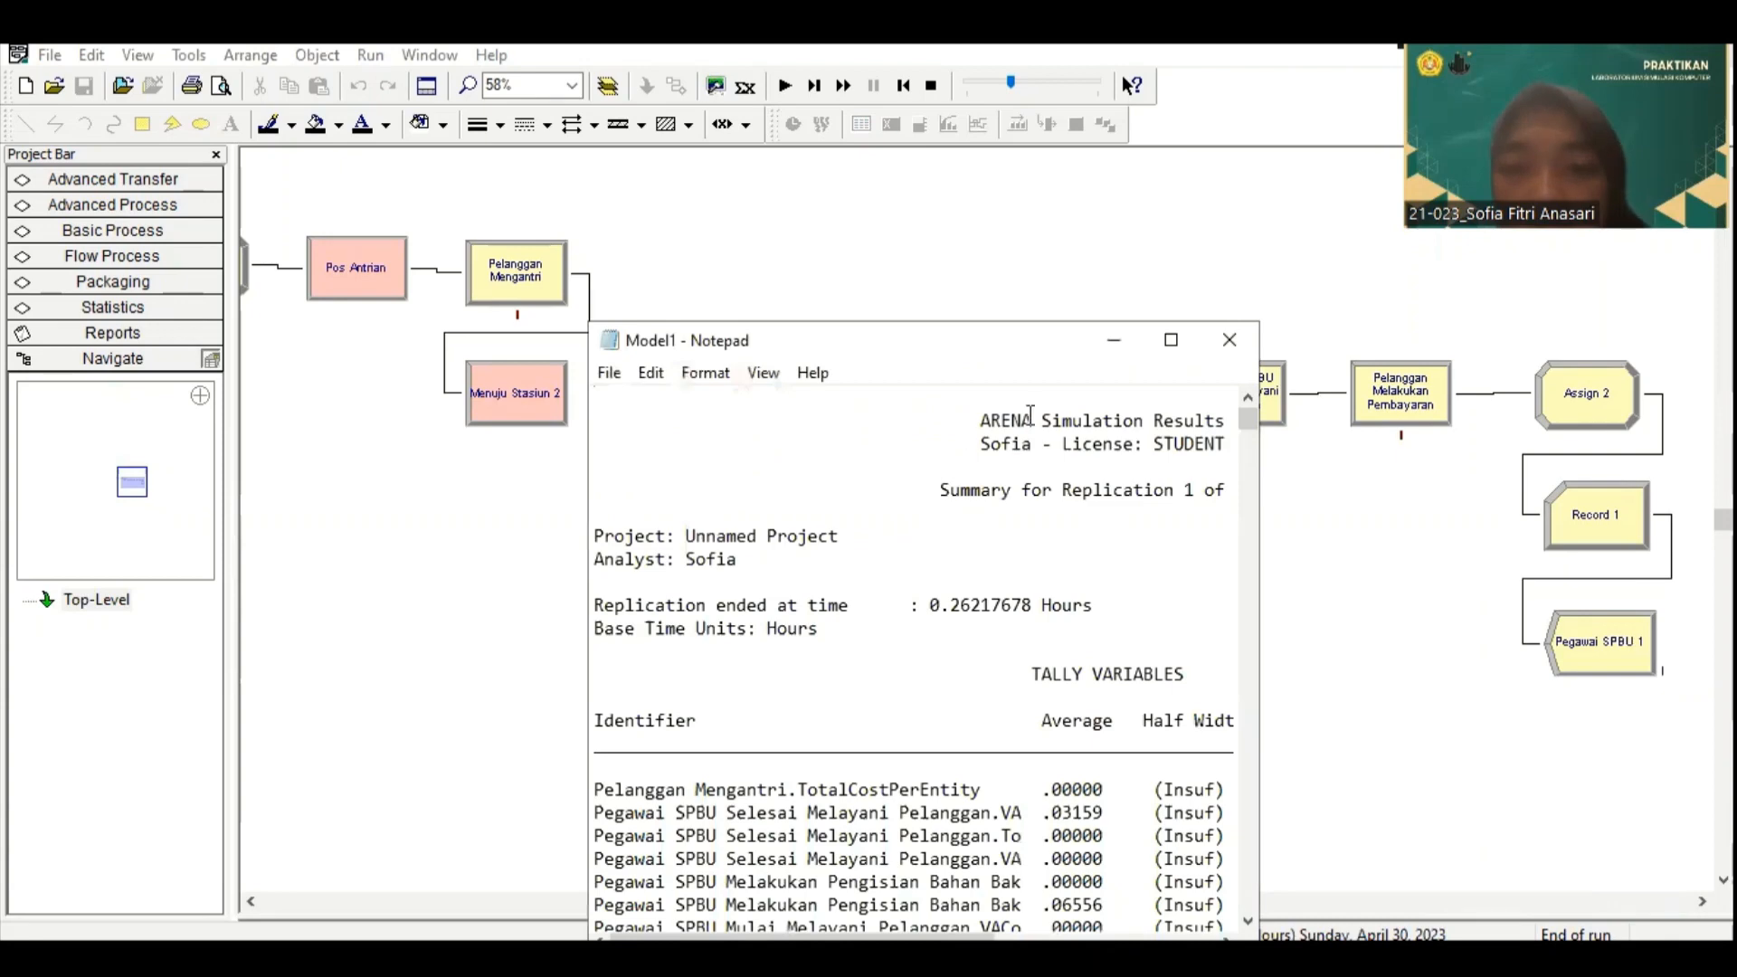
Step: Enlarge the simulation results report and examine the tally variables in the summary for replication 1
{"action": "left_click", "coordinate": [1170, 340]}
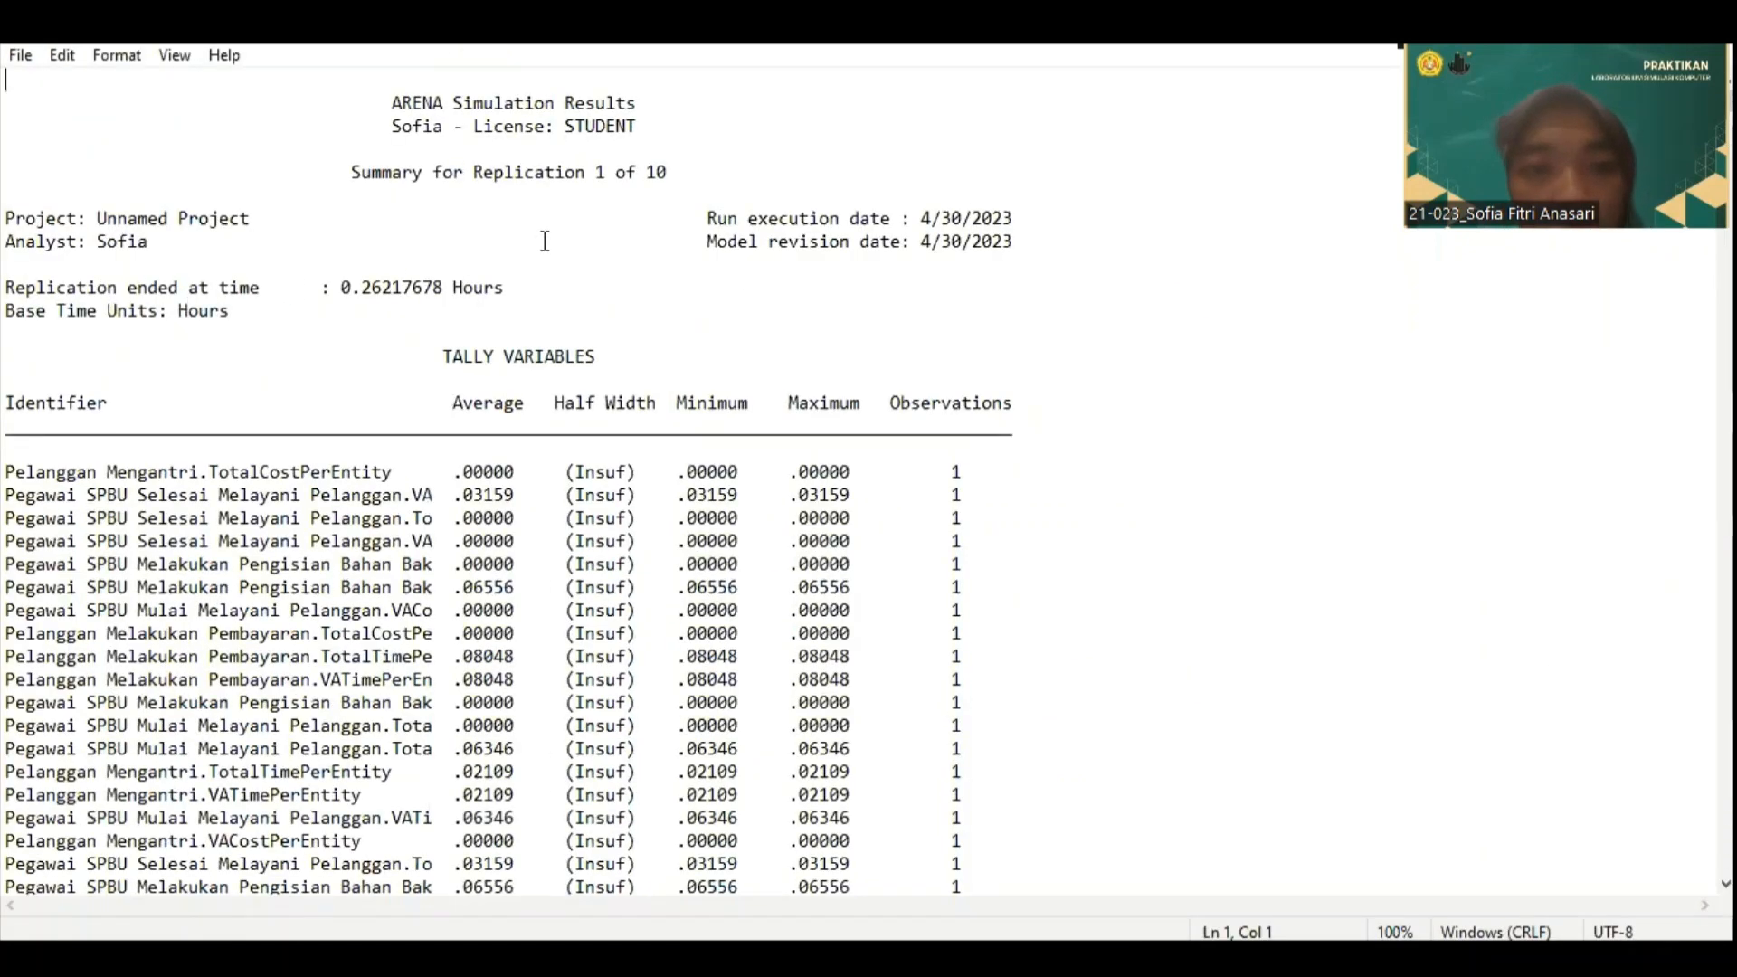
{"action": "scroll", "coordinate": [597, 231], "scroll_direction": "down", "scroll_amount": 2}
{"action": "scroll", "coordinate": [610, 226], "scroll_direction": "up", "scroll_amount": 2}
{"action": "scroll", "coordinate": [610, 226], "scroll_direction": "down", "scroll_amount": 20}
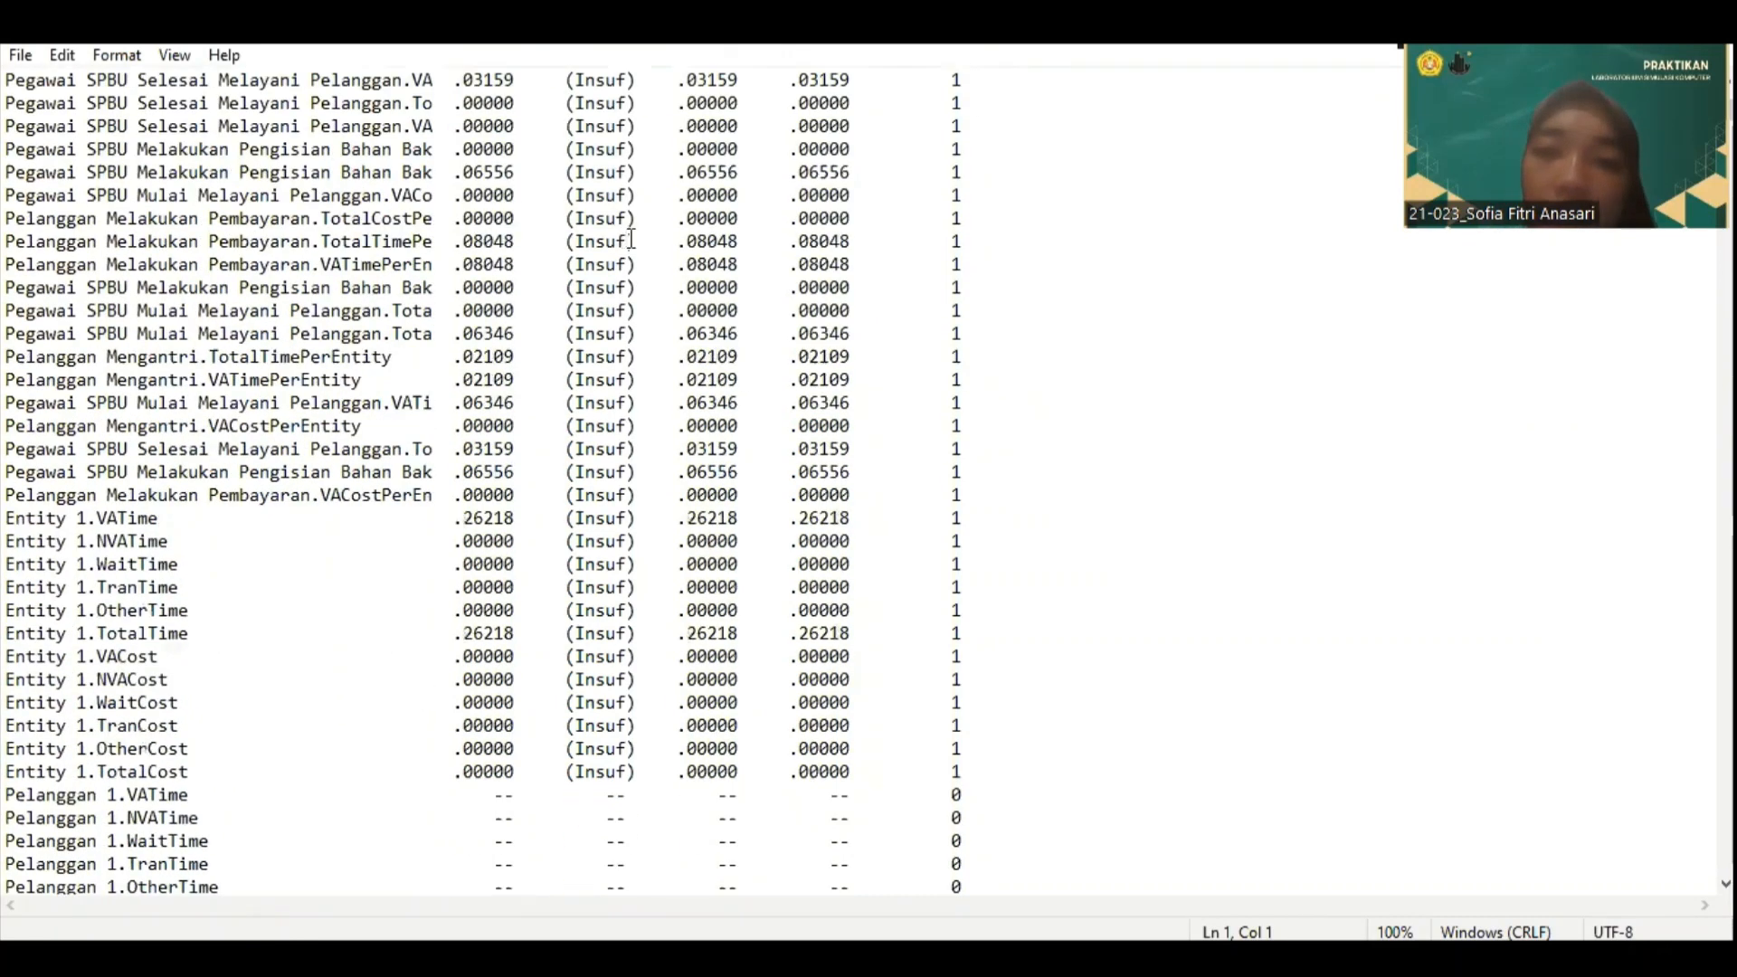
{"action": "scroll", "coordinate": [333, 208], "scroll_direction": "up", "scroll_amount": 20}
{"action": "scroll", "coordinate": [334, 208], "scroll_direction": "up", "scroll_amount": 5}
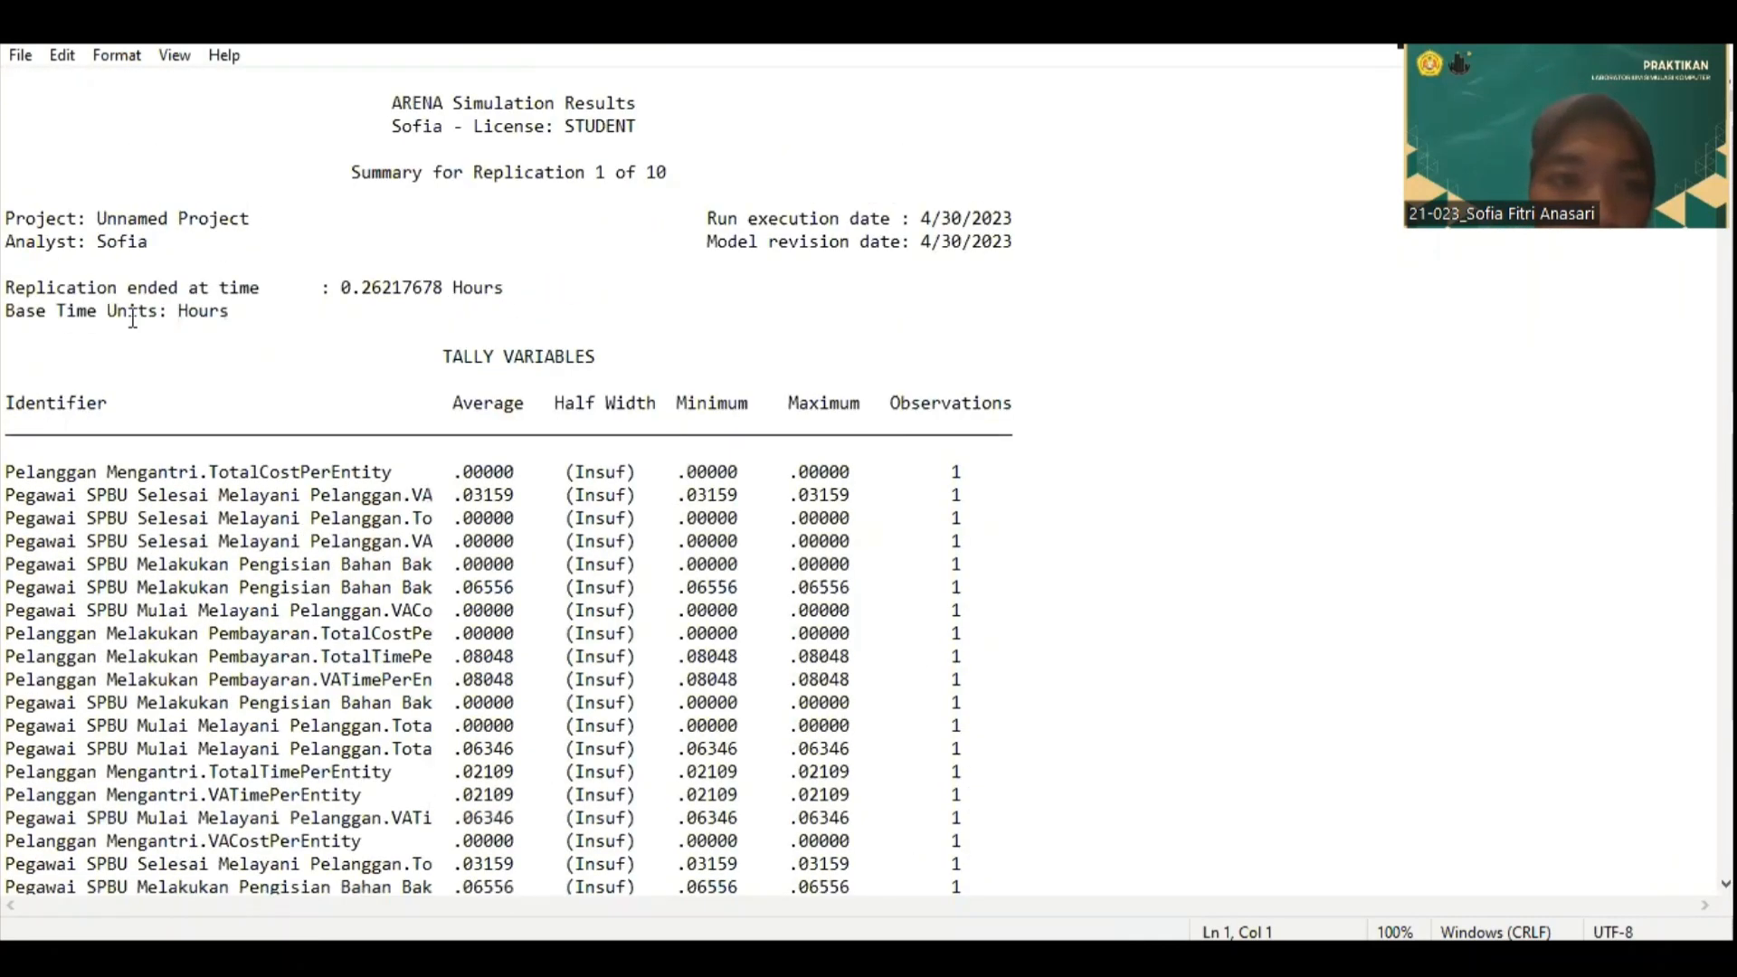